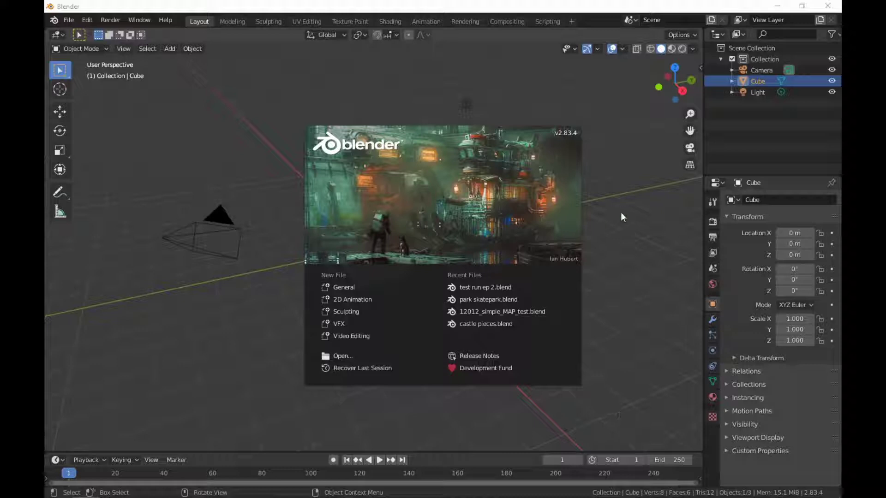
# Step: Dismiss the splash screen and delete the default camera and light, keeping only the cube
pyautogui.click(535, 206)
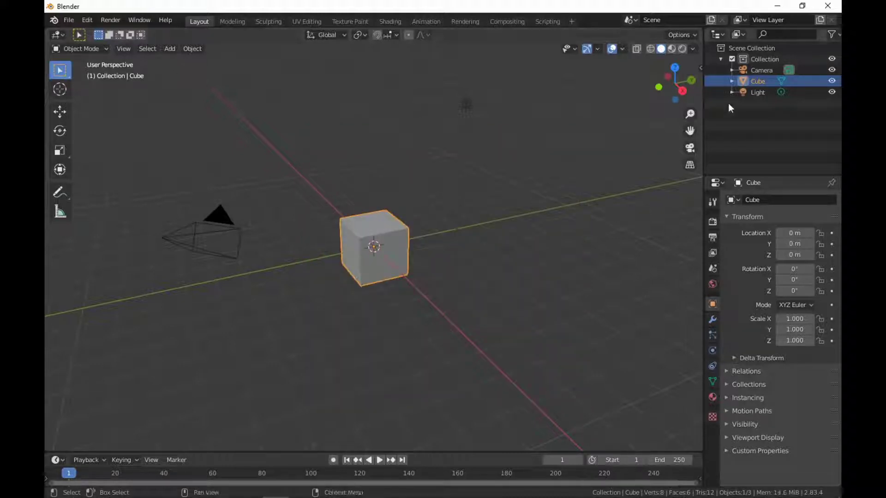
pyautogui.click(754, 70)
pyautogui.keyDown('ctrl'); pyautogui.click(754, 90); pyautogui.keyUp('ctrl')
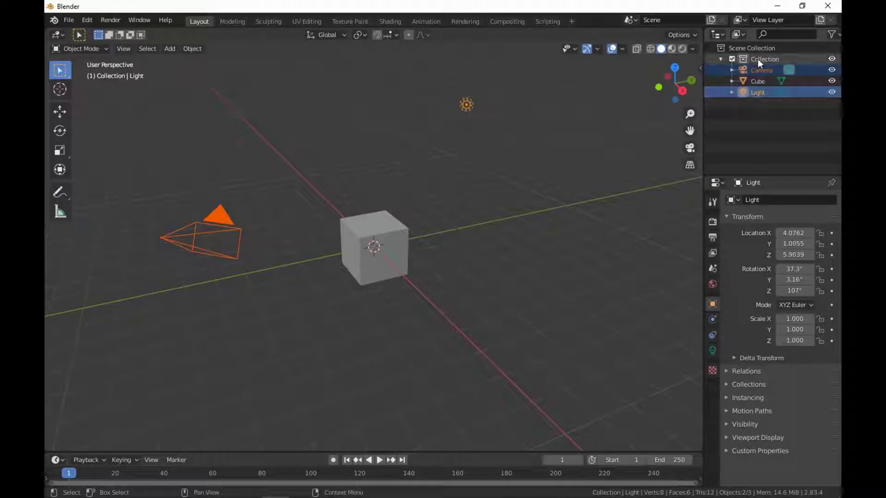
pyautogui.keyDown('ctrl'); pyautogui.click(757, 69); pyautogui.keyUp('ctrl')
pyautogui.keyDown('ctrl'); pyautogui.click(755, 92); pyautogui.keyUp('ctrl')
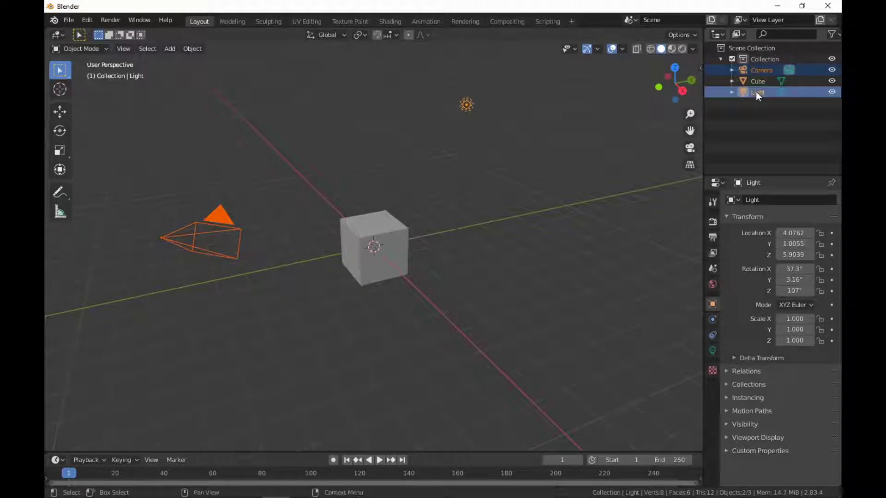
pyautogui.rightClick(756, 92)
pyautogui.click(738, 119)
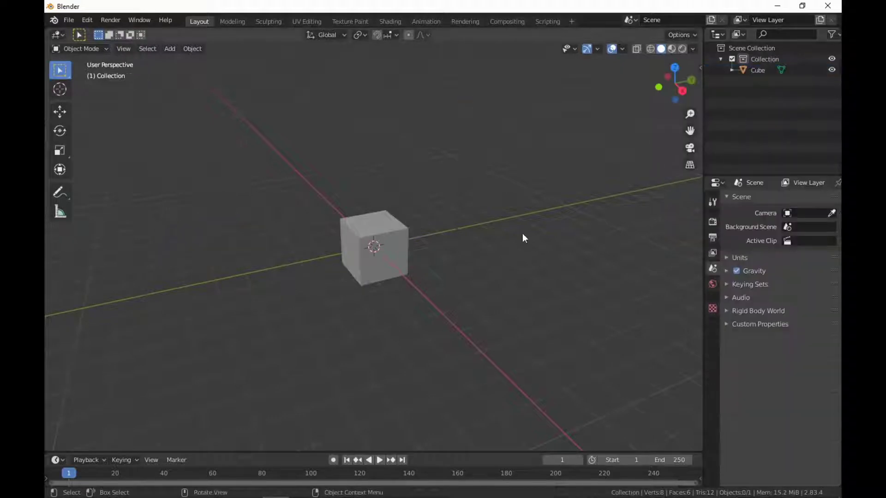
# Step: Merge the timeline area into the 3D viewport and widen the viewport, narrowing the outliner and properties editors to a thin strip
pyautogui.moveTo(522, 234); pyautogui.dragTo(562, 230, button='middle')
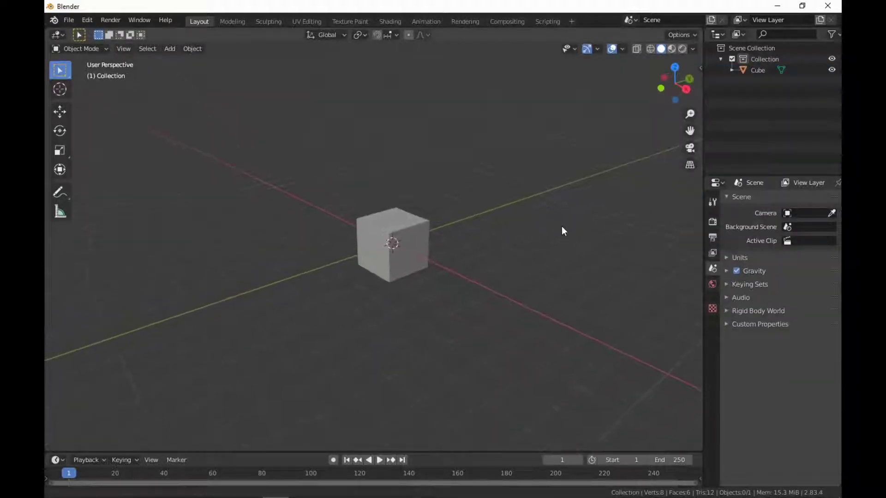
pyautogui.rightClick(436, 451)
pyautogui.click(429, 472)
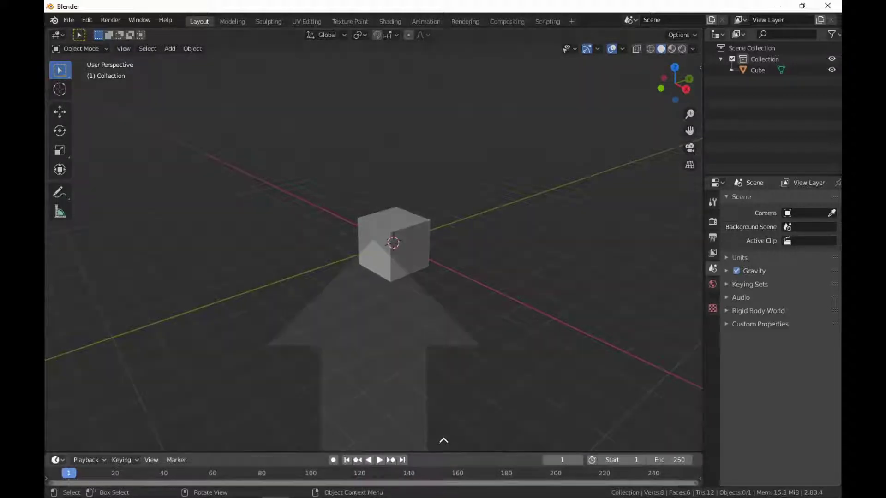
pyautogui.click(436, 474)
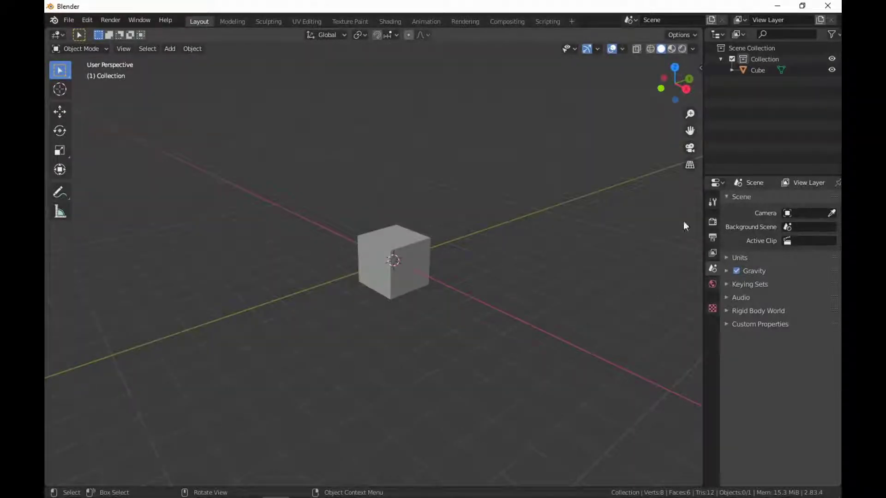
pyautogui.moveTo(704, 225); pyautogui.dragTo(823, 225)
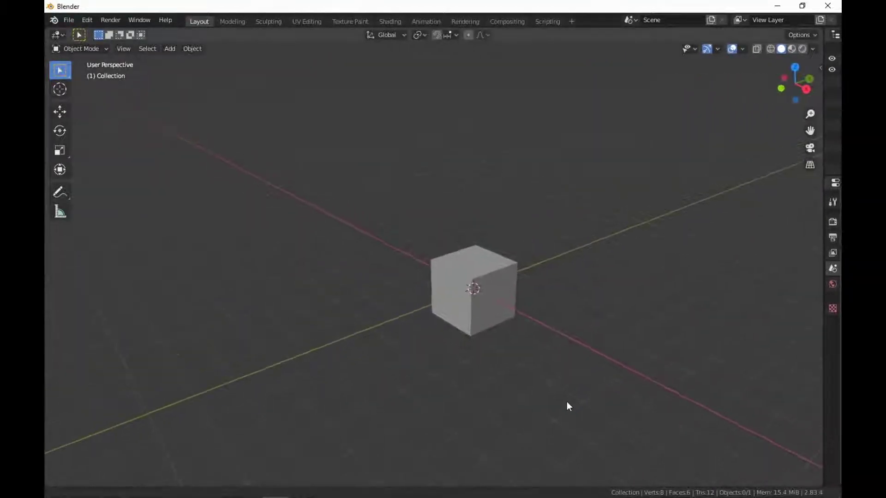
# Step: Enter Edit Mode on the cube, switch to face selection and scale the whole mesh by 1.5
pyautogui.press('a')
pyautogui.moveTo(566, 401); pyautogui.dragTo(558, 419, button='middle')
pyautogui.press('Tab')
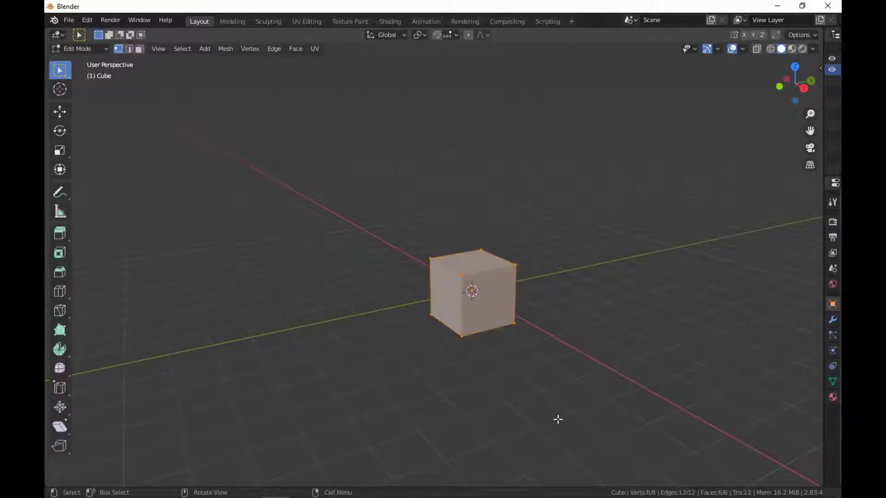
pyautogui.press('3')
pyautogui.write('s1.5')
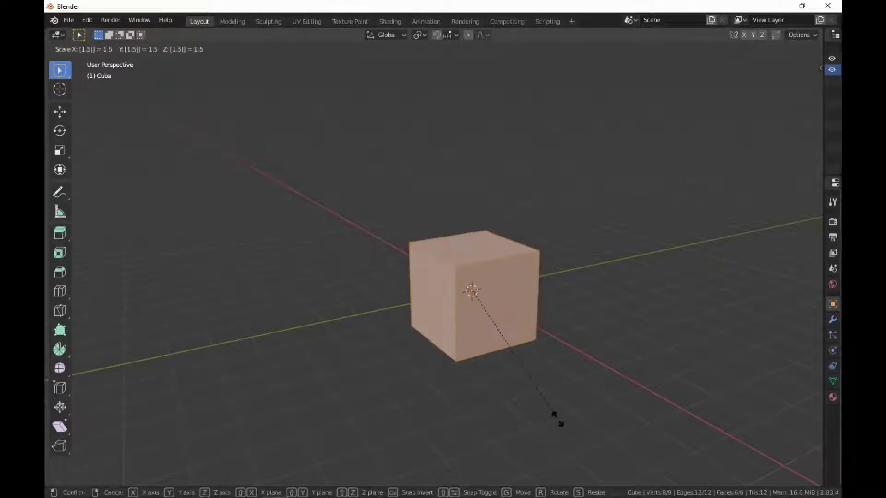
pyautogui.press('Return')
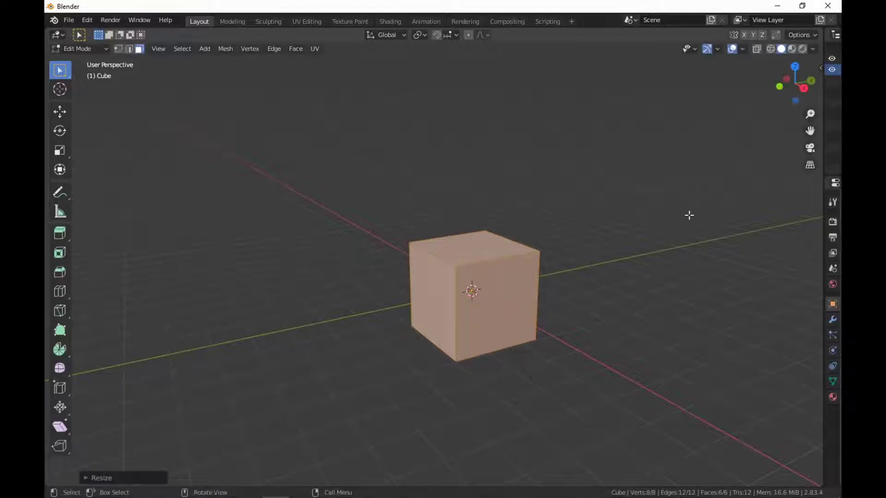
# Step: Enable the Screencast Keys display in the viewport
pyautogui.press('n')
pyautogui.click(817, 152)
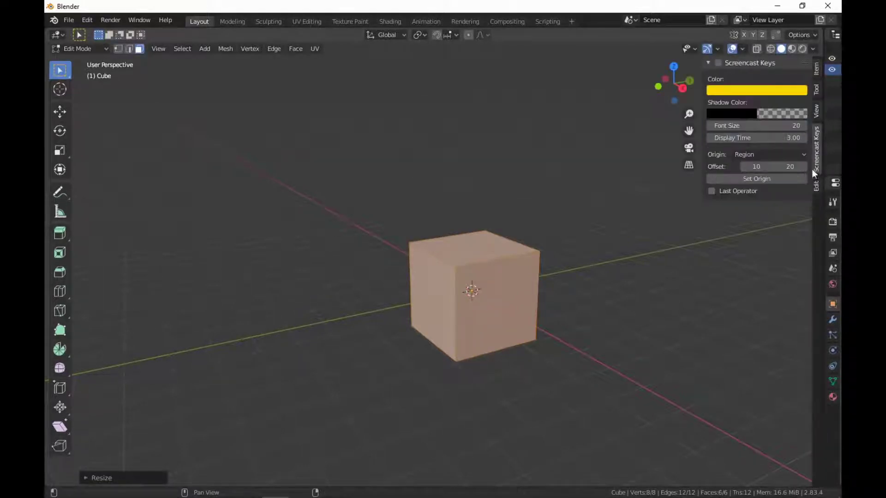
pyautogui.click(719, 63)
pyautogui.press('n')
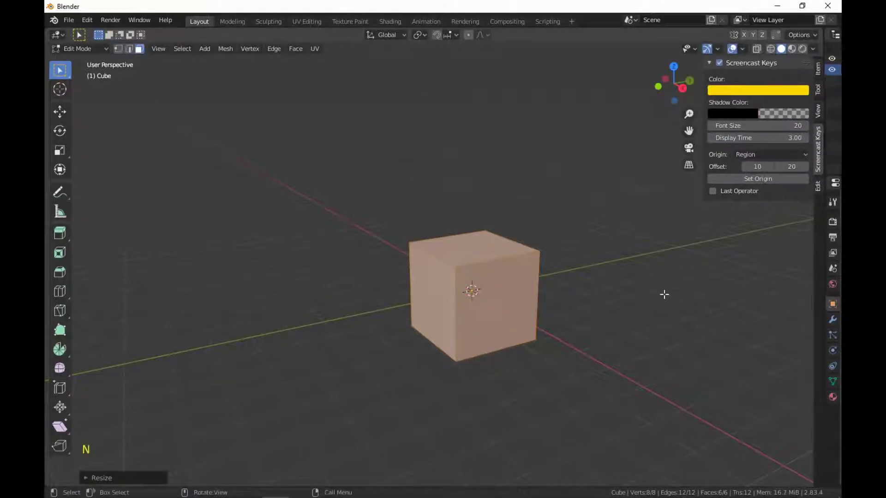
# Step: Move the cube's whole mesh 1.5 m up along the Z axis
pyautogui.keyDown('shift'); pyautogui.moveTo(587, 362); pyautogui.dragTo(554, 351, button='middle'); pyautogui.keyUp('shift')
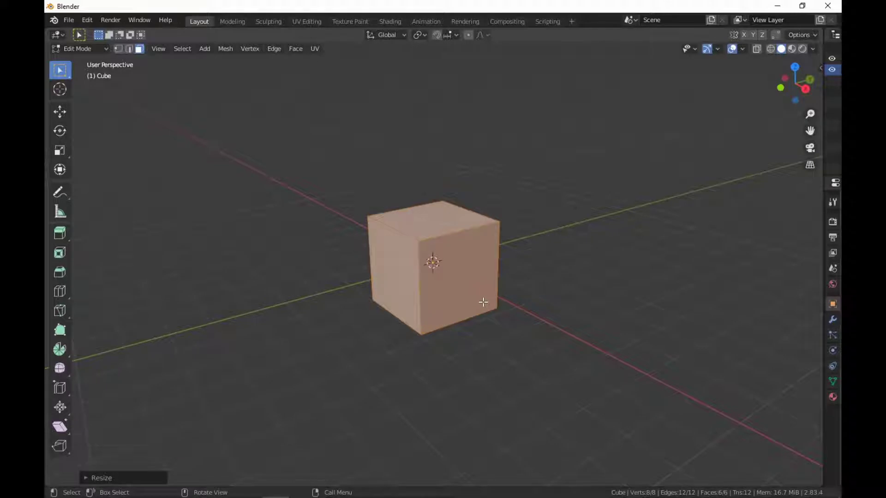
pyautogui.keyDown('shift'); pyautogui.moveTo(480, 300); pyautogui.dragTo(514, 320, button='middle'); pyautogui.keyUp('shift')
pyautogui.write('gz')
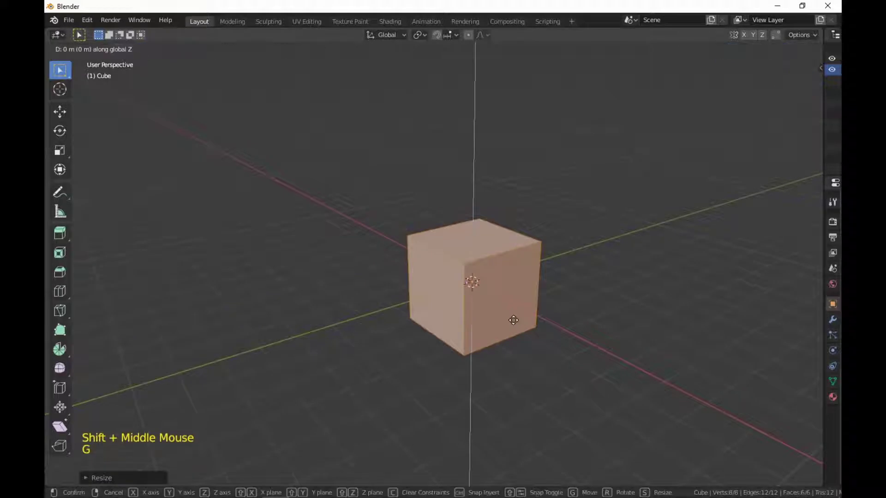
pyautogui.write('1.5')
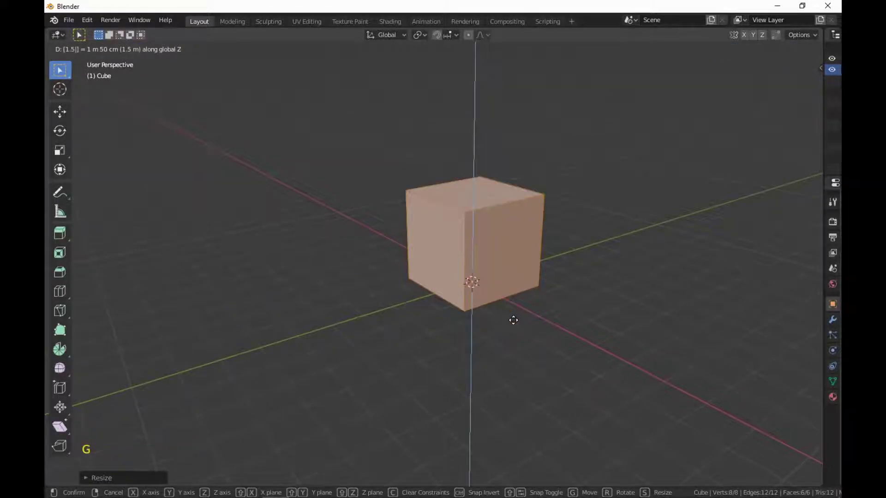
pyautogui.press('Return')
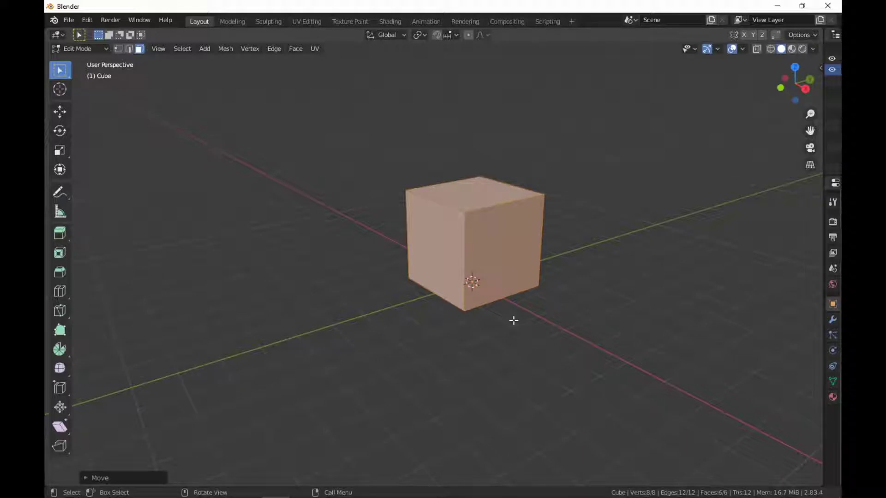
# Step: Move the cube's whole mesh -1.5 m along the X axis
pyautogui.scroll(1, 515, 317)
pyautogui.moveTo(516, 312); pyautogui.dragTo(514, 307, button='middle')
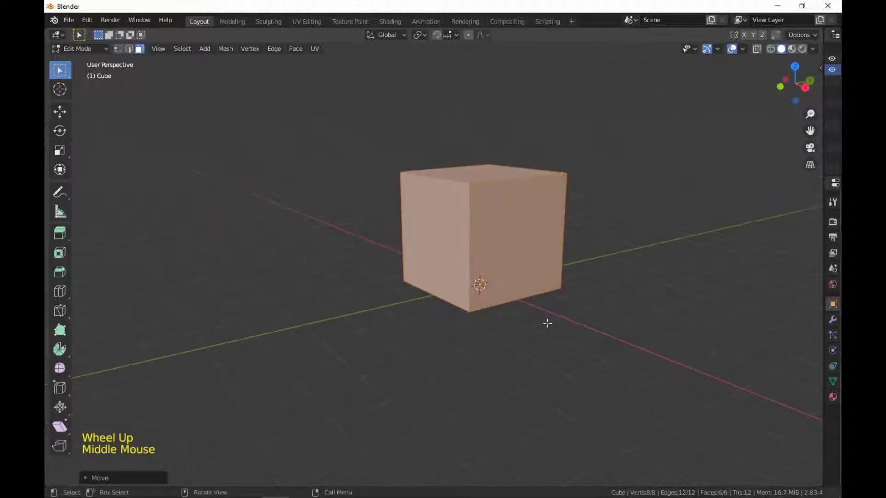
pyautogui.moveTo(474, 364); pyautogui.dragTo(548, 421, button='middle')
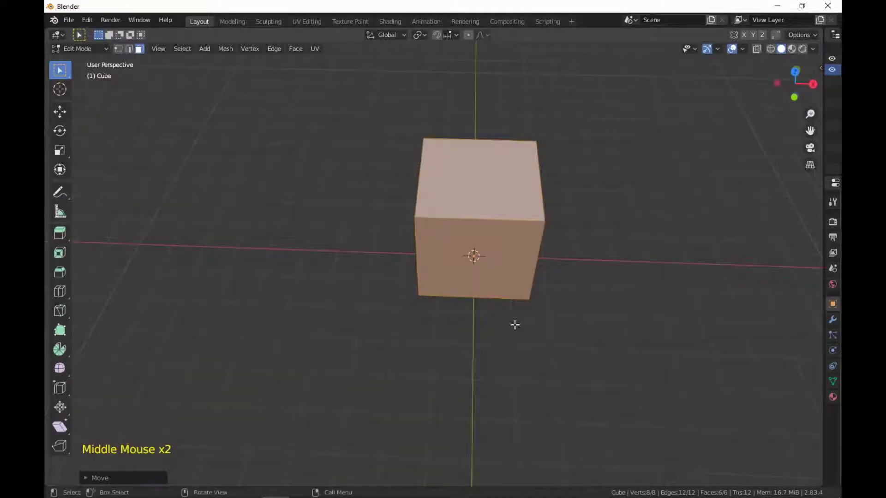
pyautogui.moveTo(514, 322); pyautogui.dragTo(475, 211, button='middle')
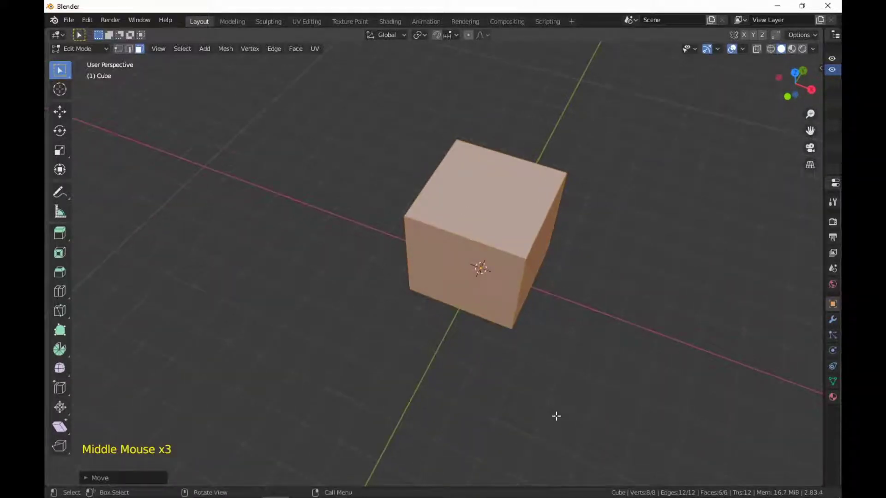
pyautogui.press('g')
pyautogui.write('x')
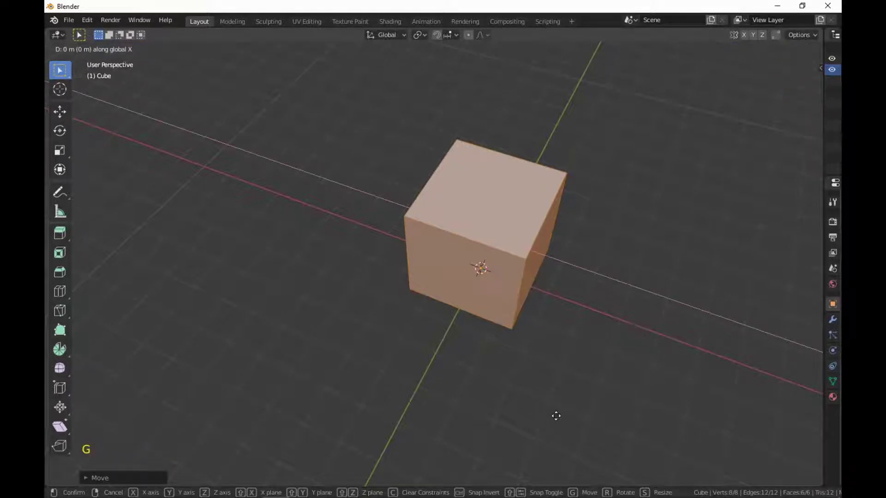
pyautogui.write('-1.5')
pyautogui.press('Return')
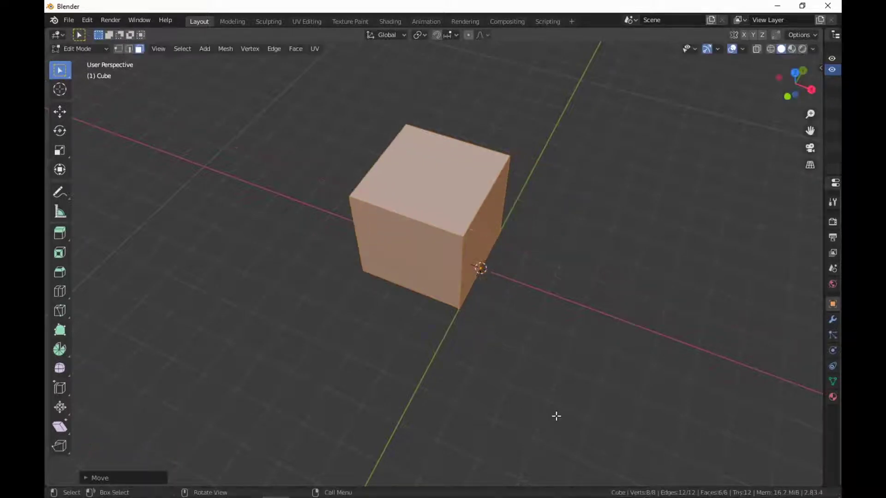
# Step: Deselect the cube's mesh and save the current scene as the default startup file
pyautogui.moveTo(693, 355); pyautogui.dragTo(607, 356, button='middle')
pyautogui.scroll(2, 629, 330)
pyautogui.click(421, 358)
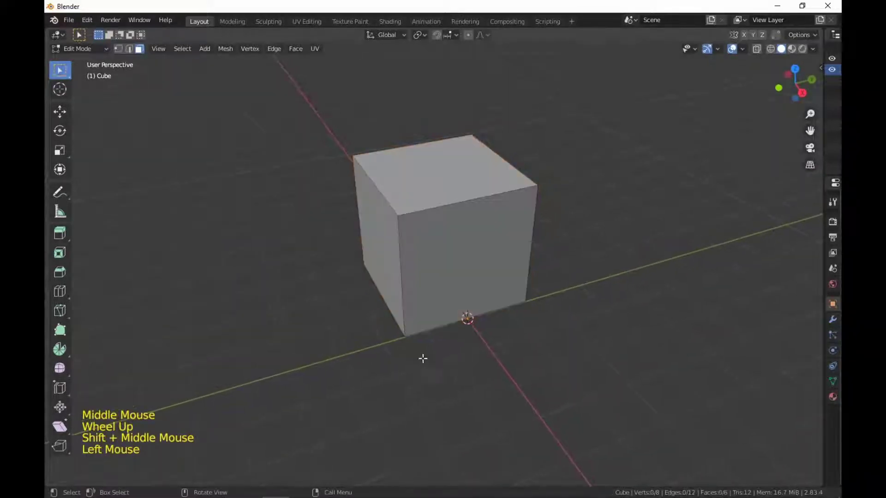
pyautogui.moveTo(421, 358); pyautogui.dragTo(507, 367, button='middle')
pyautogui.keyDown('shift'); pyautogui.moveTo(629, 387); pyautogui.dragTo(605, 387, button='middle'); pyautogui.keyUp('shift')
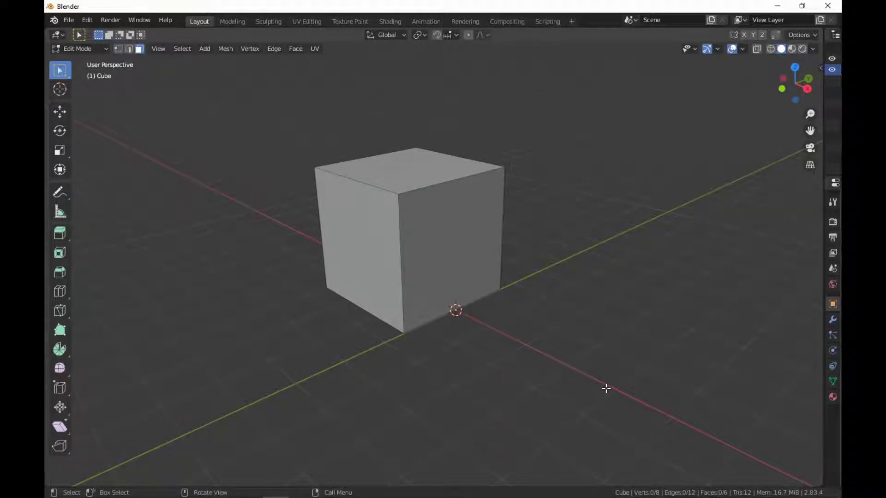
pyautogui.click(73, 20)
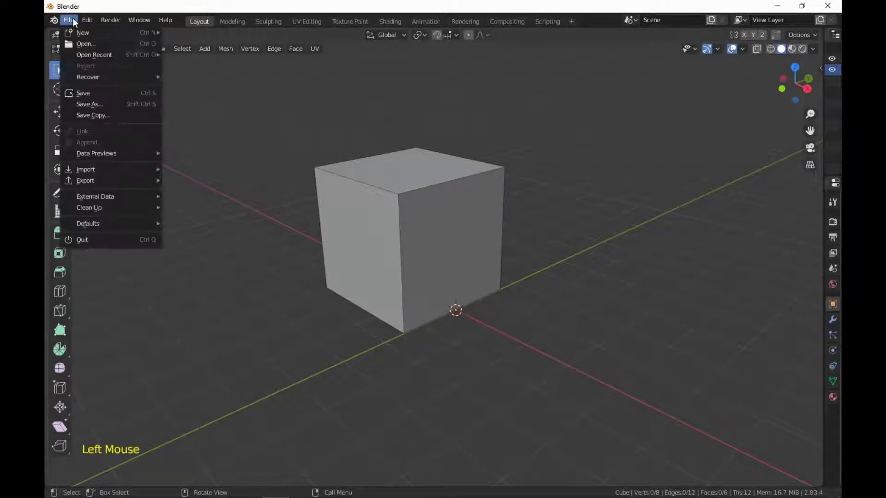
pyautogui.moveTo(123, 225)
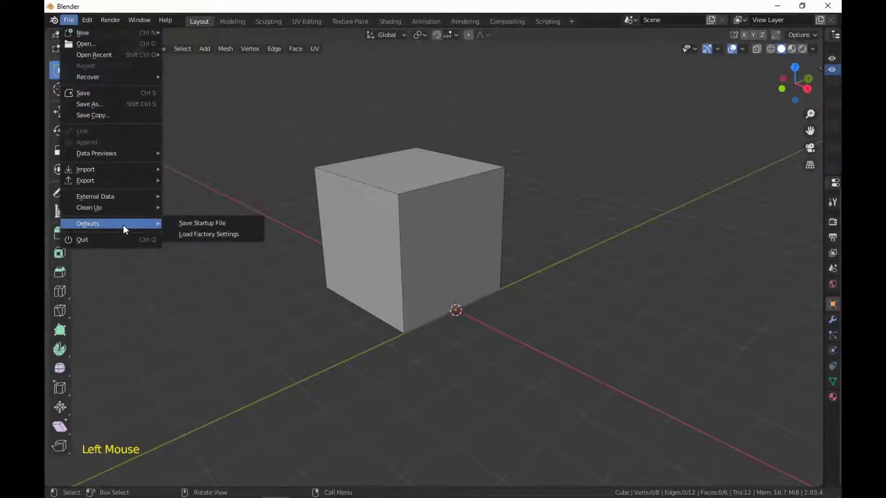
pyautogui.click(201, 224)
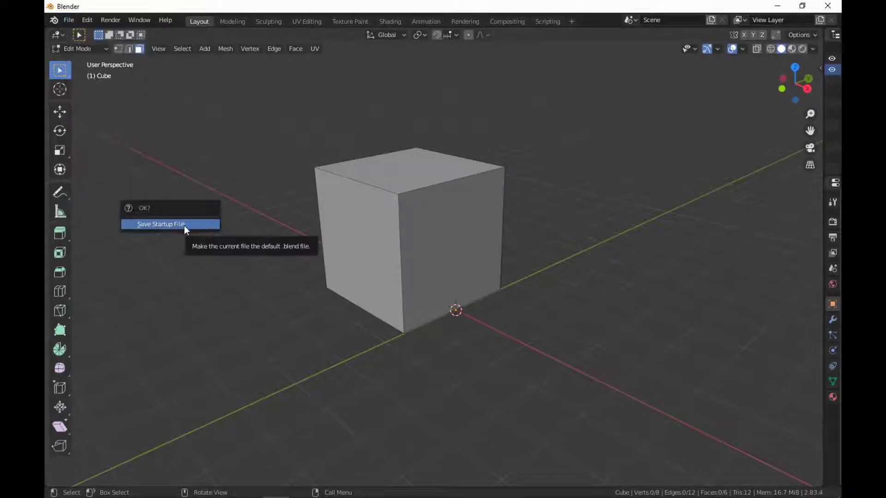
pyautogui.click(183, 226)
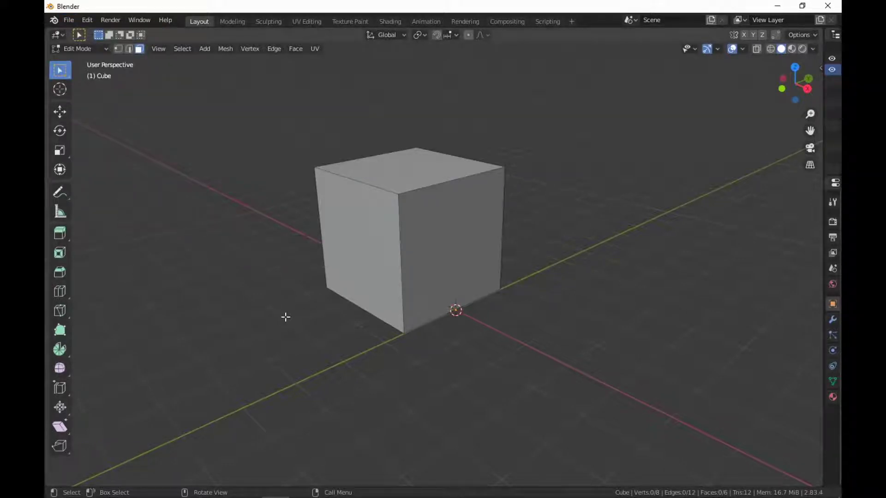
# Step: Save the startup file once more with the same cube setup
pyautogui.click(68, 21)
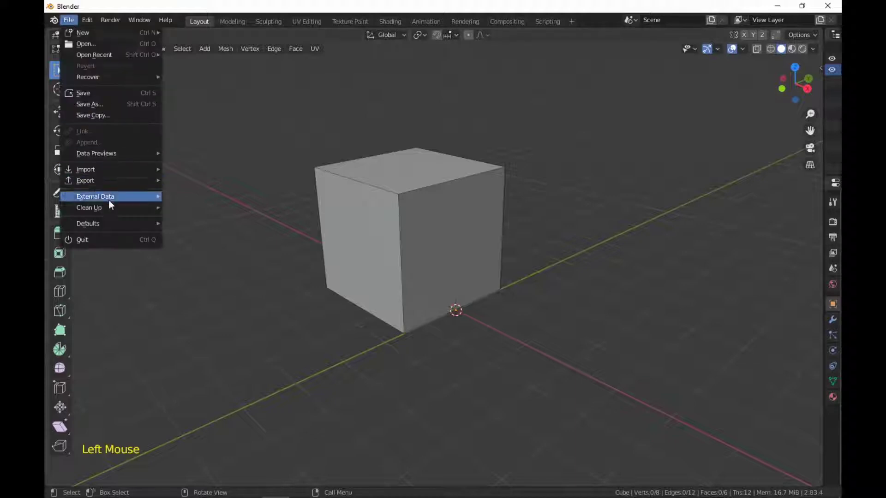
pyautogui.moveTo(117, 224)
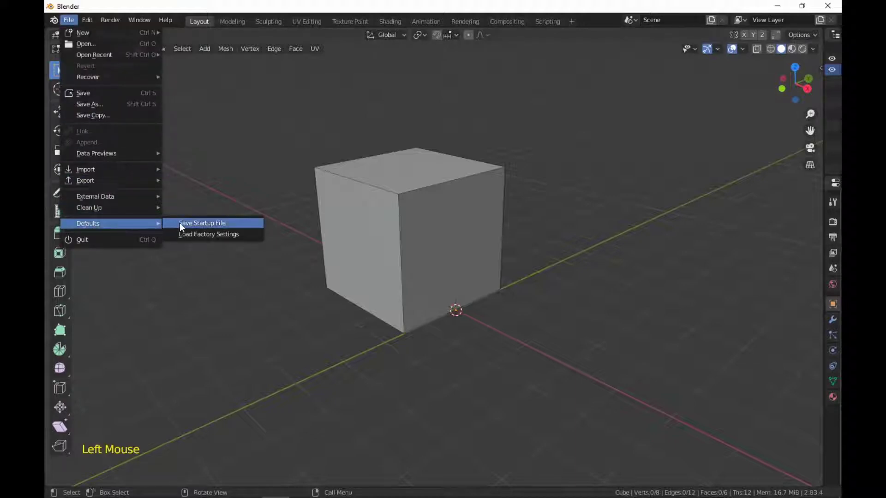
pyautogui.click(69, 21)
pyautogui.moveTo(107, 223)
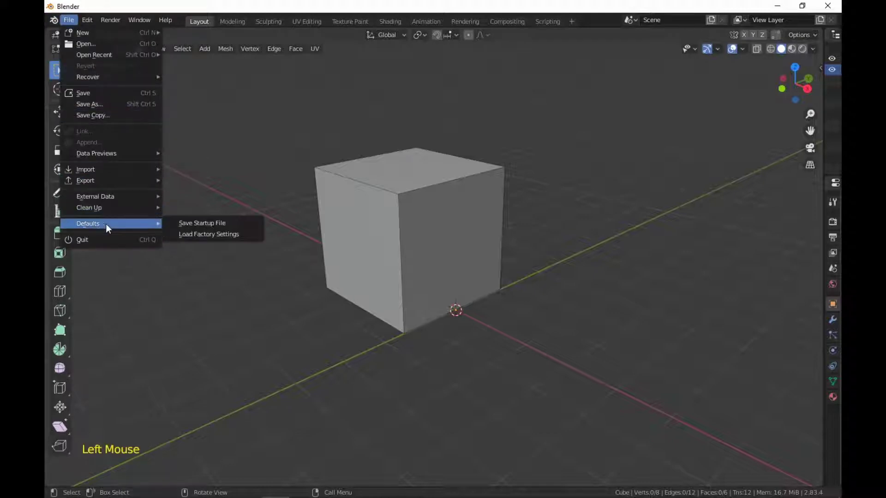
pyautogui.click(189, 222)
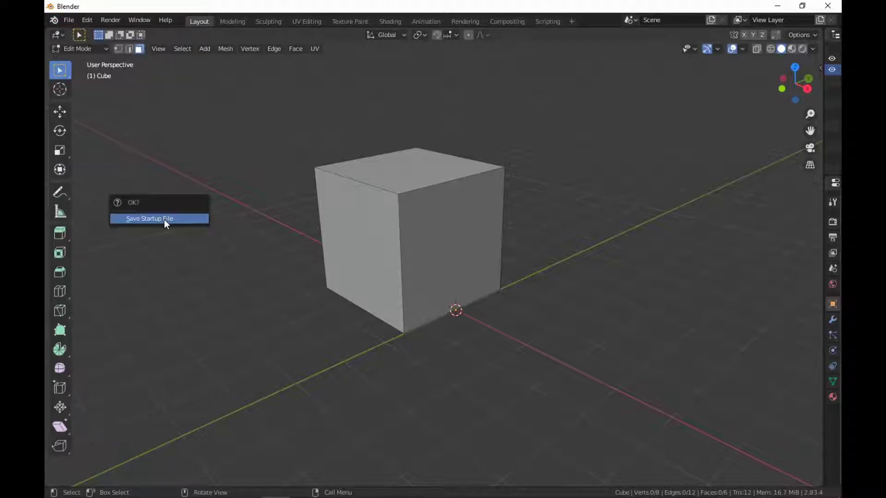
pyautogui.click(164, 219)
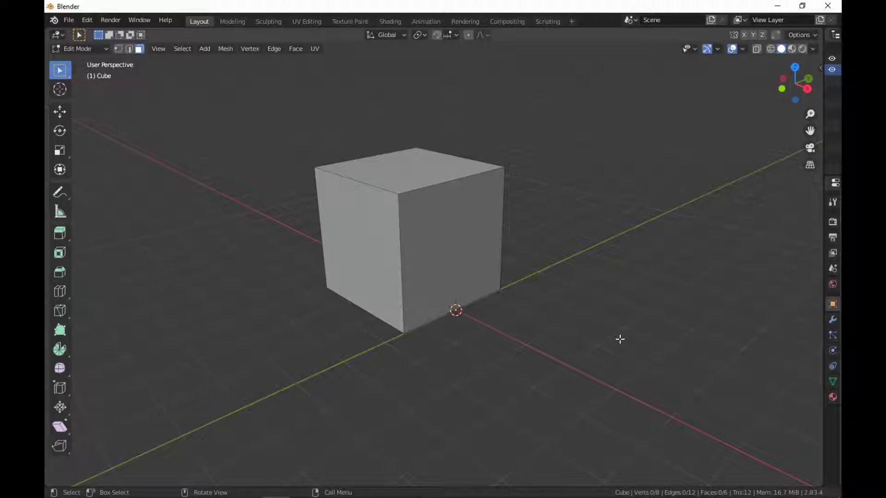
pyautogui.scroll(-4, 620, 339)
pyautogui.moveTo(678, 365); pyautogui.dragTo(659, 367, button='middle')
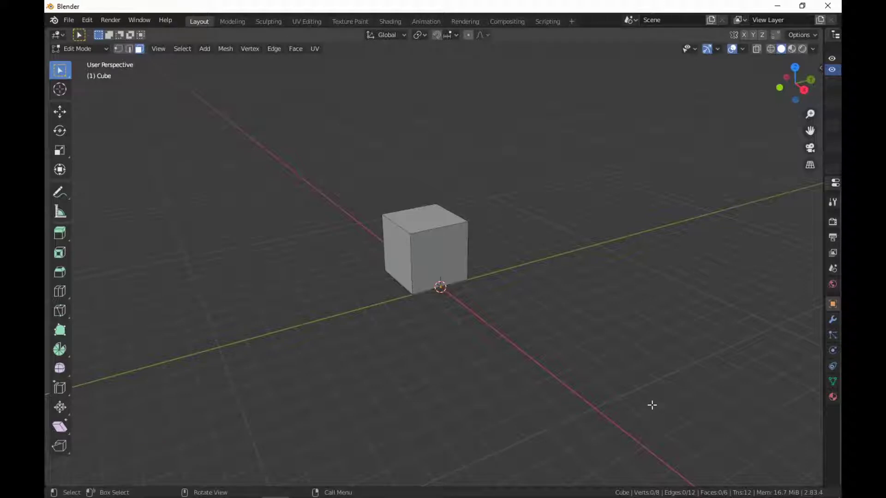
pyautogui.scroll(3, 649, 406)
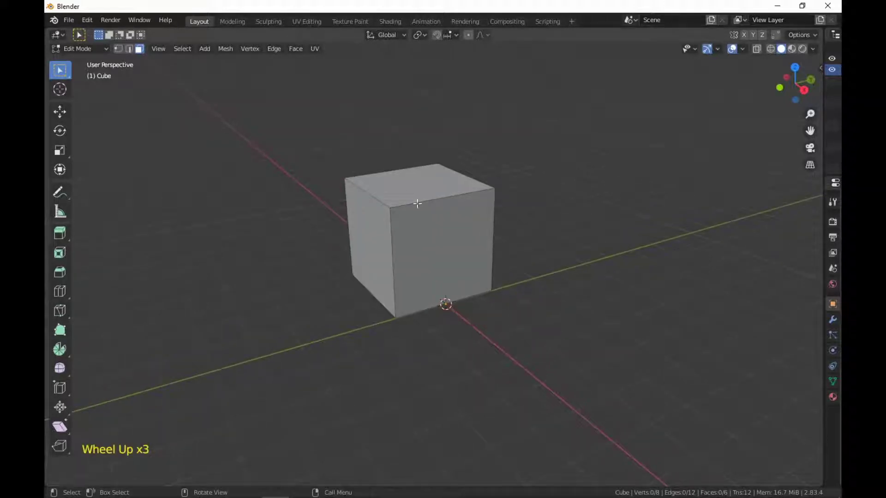
pyautogui.moveTo(366, 348); pyautogui.dragTo(385, 349, button='middle')
pyautogui.click(69, 20)
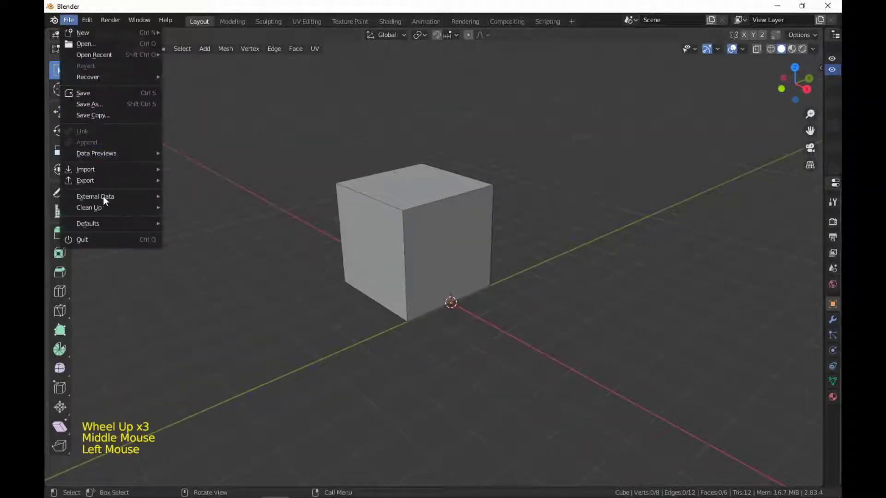
pyautogui.moveTo(104, 227)
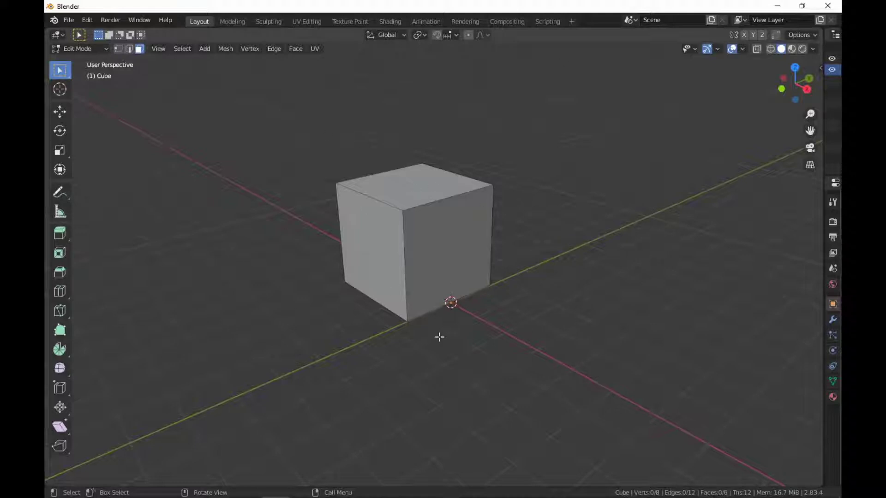
pyautogui.keyDown('shift'); pyautogui.moveTo(354, 340); pyautogui.dragTo(375, 357, button='middle'); pyautogui.keyUp('shift')
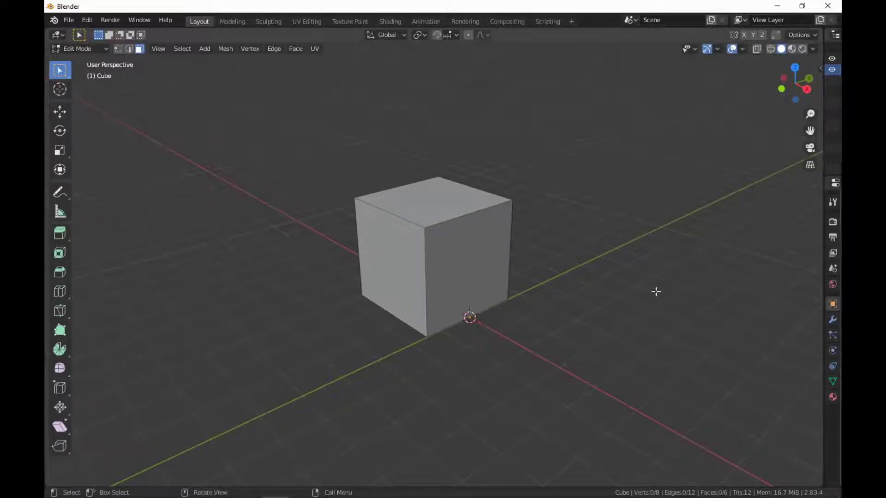
pyautogui.moveTo(654, 290)
pyautogui.mouseDown(button='middle')
pyautogui.moveTo(579, 292)
pyautogui.moveTo(645, 301)
pyautogui.mouseUp(button='middle')
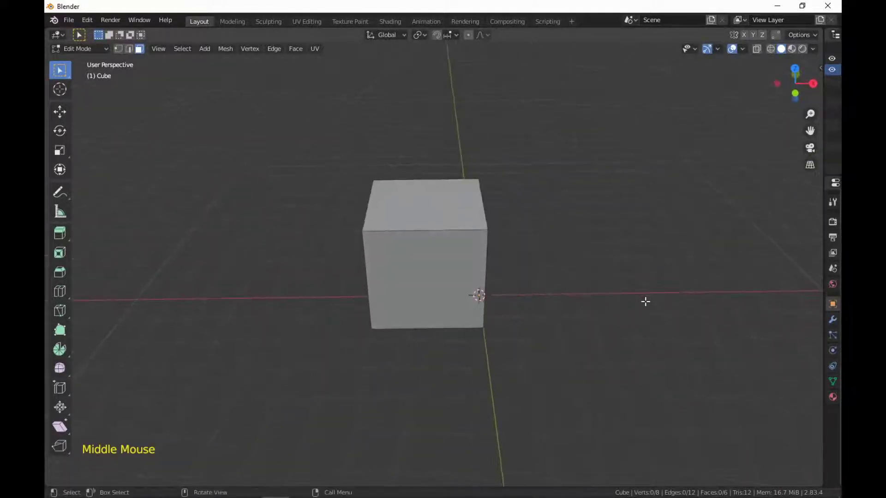
# Step: Delete all the cube's faces except the one standing on the Y axis at the origin, and select that remaining face
pyautogui.press('3')
pyautogui.moveTo(544, 292); pyautogui.dragTo(281, 168, button='middle')
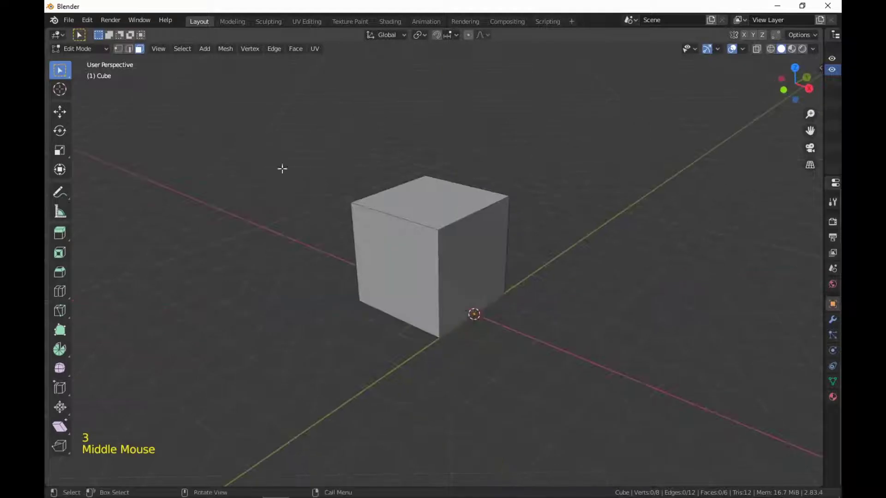
pyautogui.press('3')
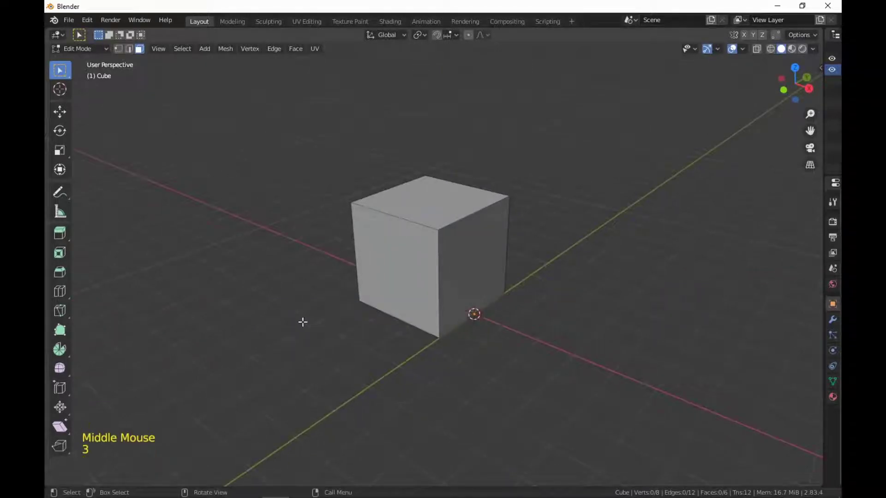
pyautogui.keyDown('alt'); pyautogui.click(408, 219); pyautogui.keyUp('alt')
pyautogui.moveTo(351, 369); pyautogui.dragTo(490, 398, button='middle')
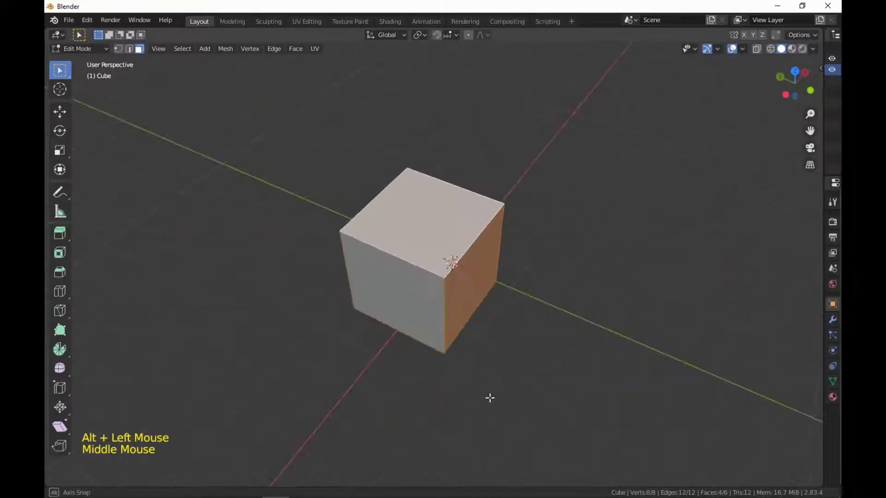
pyautogui.keyDown('shift'); pyautogui.click(420, 306); pyautogui.keyUp('shift')
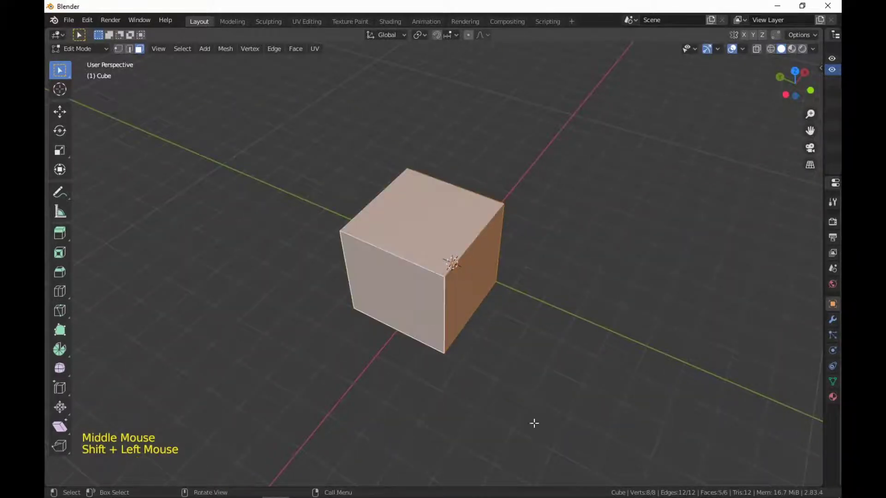
pyautogui.moveTo(534, 423); pyautogui.dragTo(423, 396, button='middle')
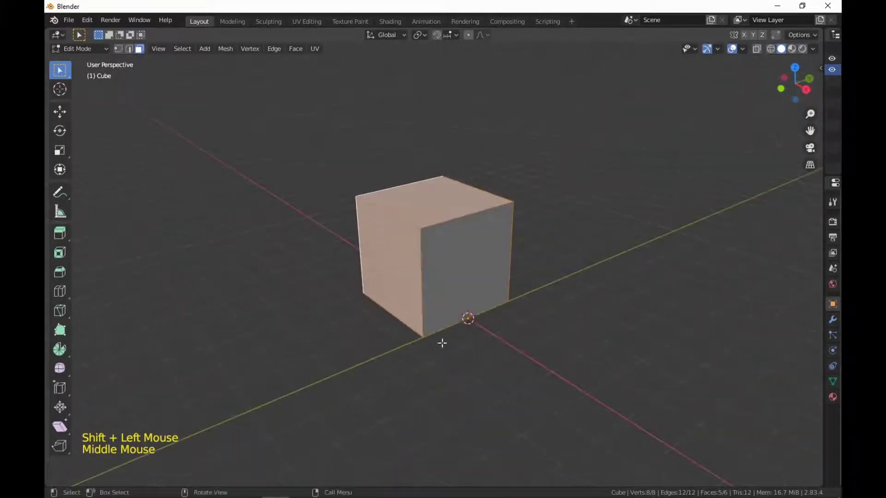
pyautogui.moveTo(549, 395); pyautogui.dragTo(421, 385, button='middle')
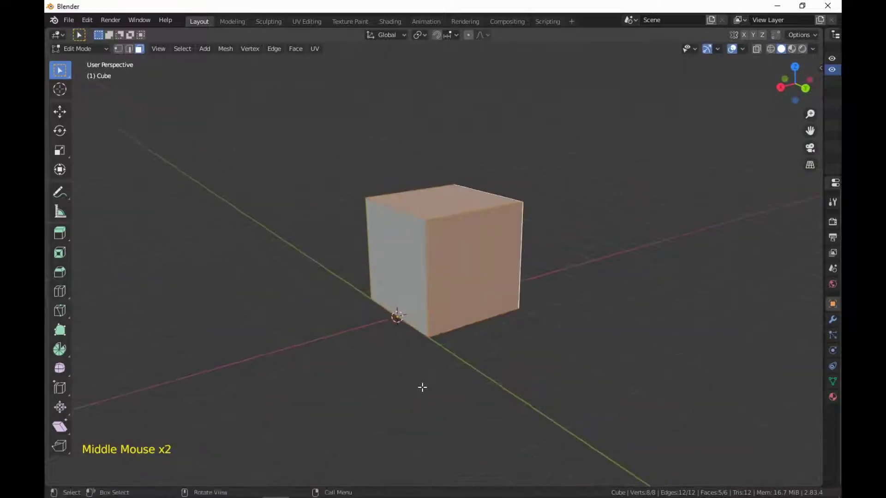
pyautogui.rightClick(411, 367)
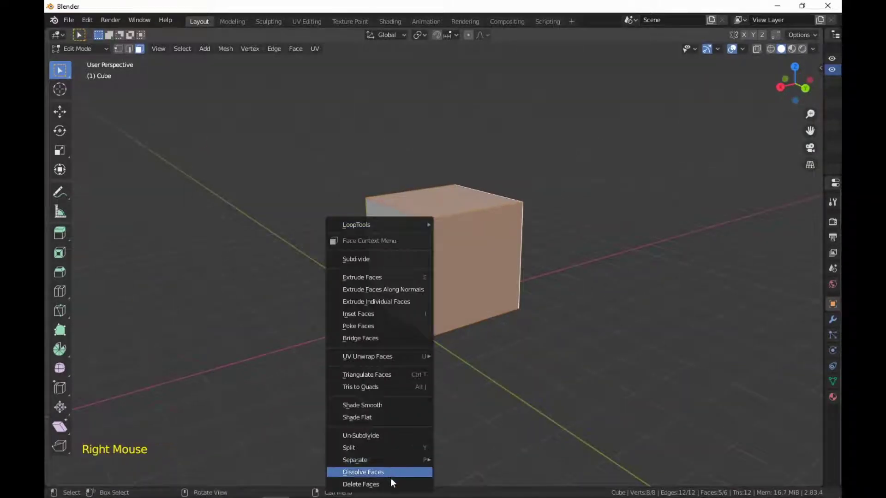
pyautogui.click(389, 482)
pyautogui.moveTo(427, 442); pyautogui.dragTo(547, 429, button='middle')
pyautogui.scroll(3, 547, 429)
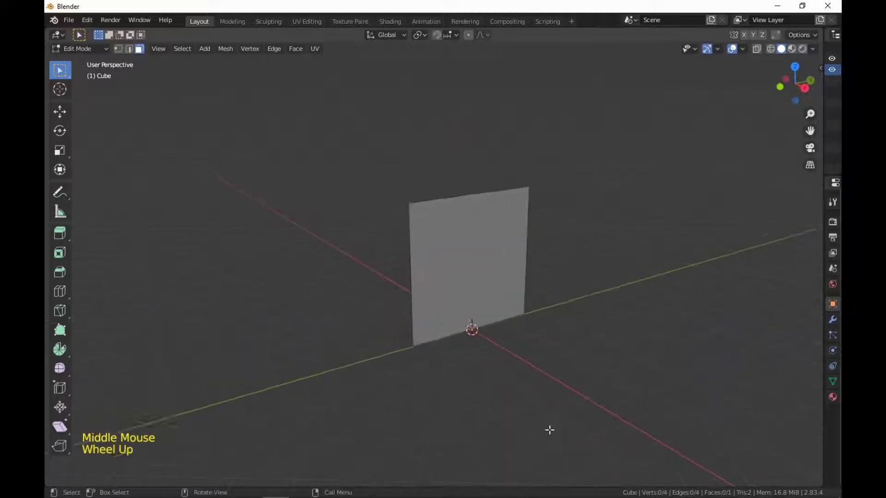
pyautogui.moveTo(553, 387); pyautogui.dragTo(504, 402, button='middle')
pyautogui.click(480, 241)
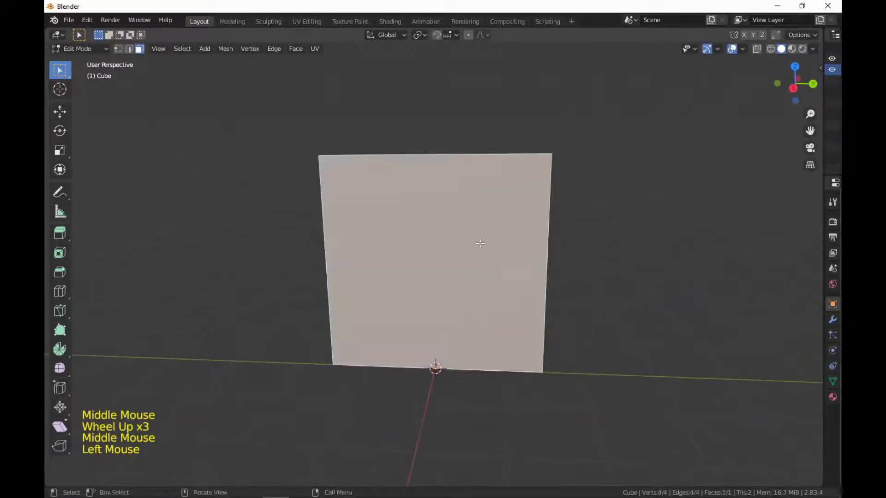
# Step: Show the Edge Length measurements on the face to check its dimensions, and hide them again
pyautogui.click(743, 49)
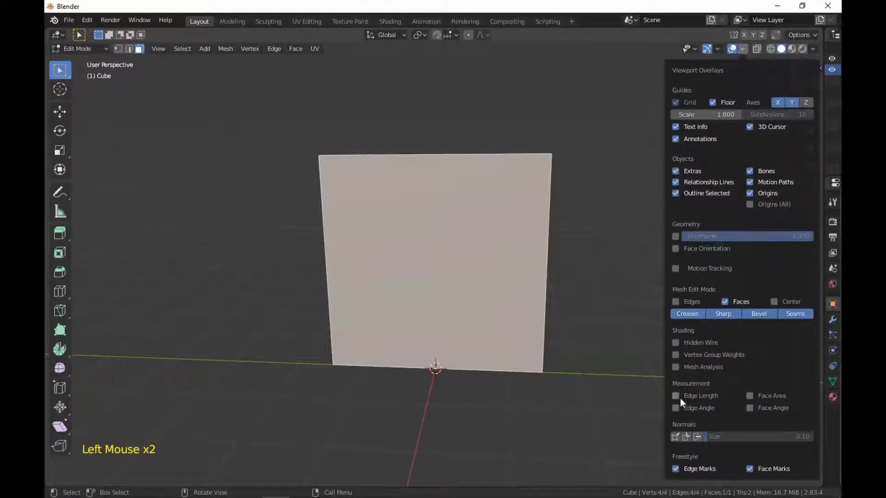
pyautogui.click(676, 395)
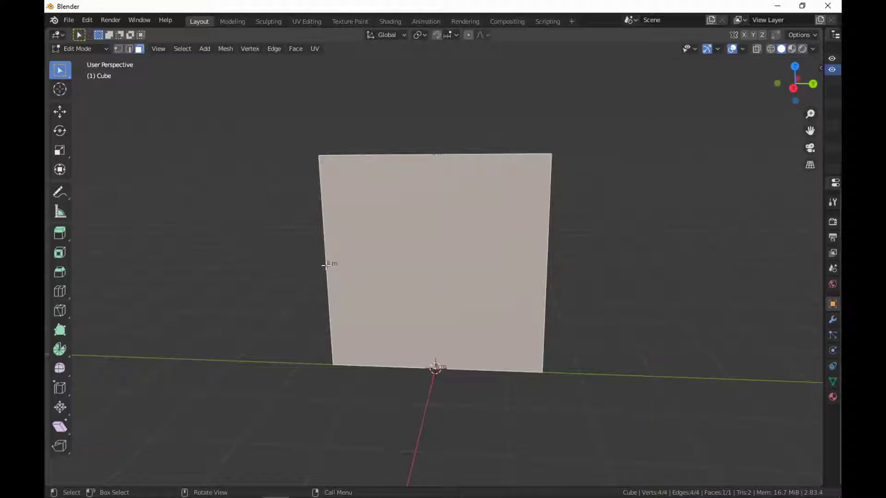
pyautogui.click(742, 48)
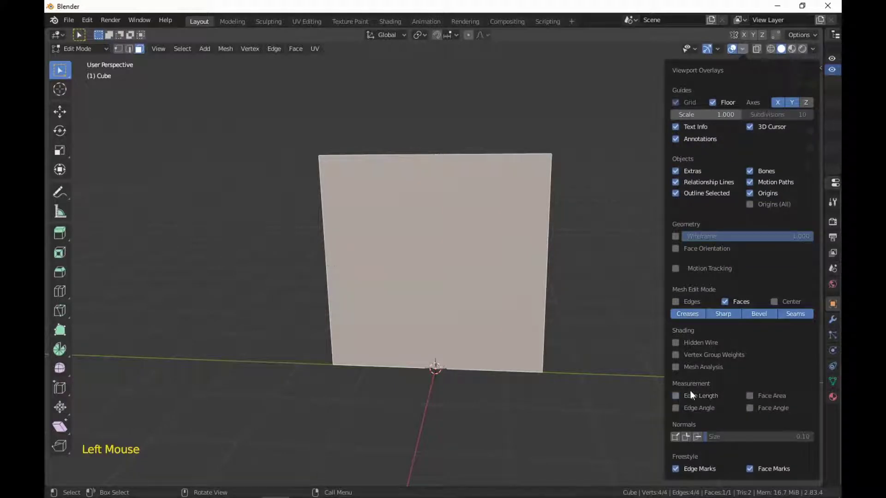
pyautogui.scroll(-3, 425, 437)
pyautogui.moveTo(424, 437); pyautogui.dragTo(488, 389, button='middle')
pyautogui.keyDown('shift'); pyautogui.scroll(1, 549, 371); pyautogui.keyUp('shift')
pyautogui.scroll(2, 540, 369)
pyautogui.scroll(-2, 477, 383)
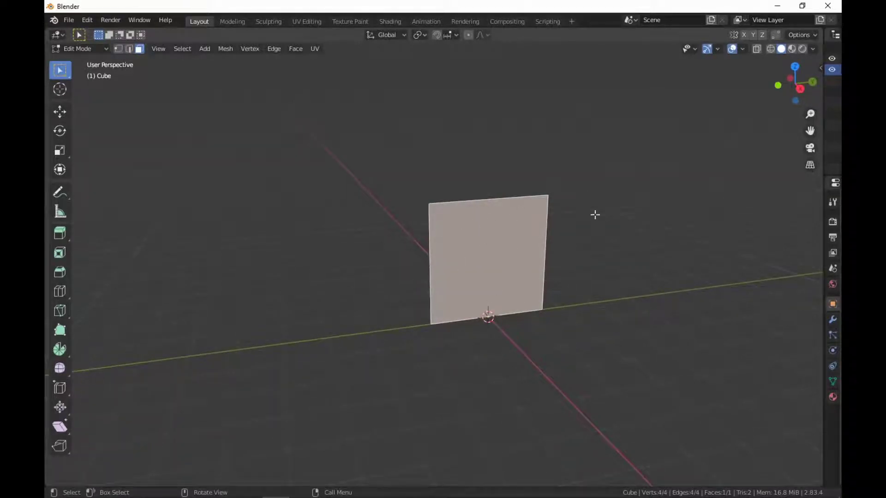
pyautogui.moveTo(526, 373); pyautogui.dragTo(532, 376, button='middle')
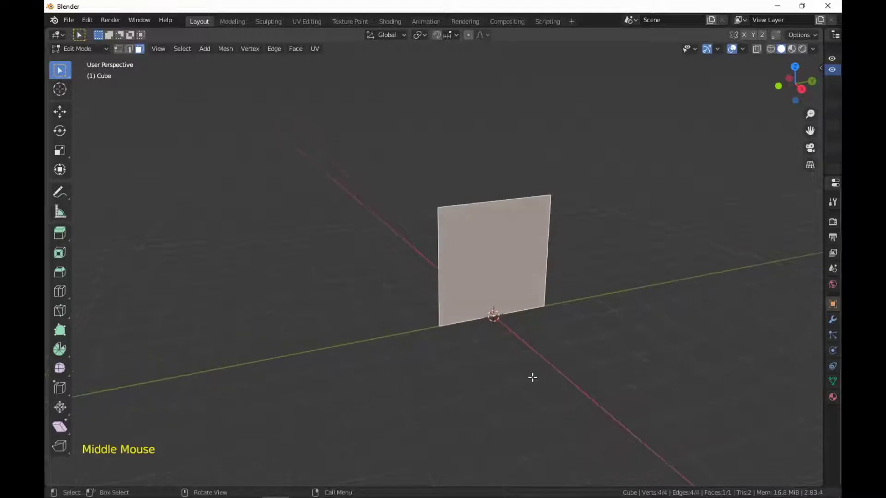
# Step: Try duplicating the face to a free position about 7.2 m away, and undo the duplicate
pyautogui.hotkey('shift', 'd')
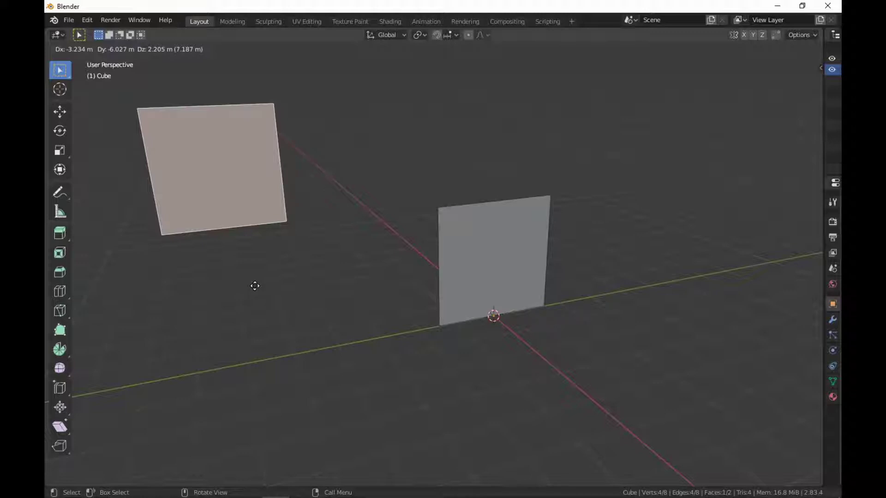
pyautogui.click(255, 285)
pyautogui.moveTo(345, 295); pyautogui.dragTo(408, 333, button='middle')
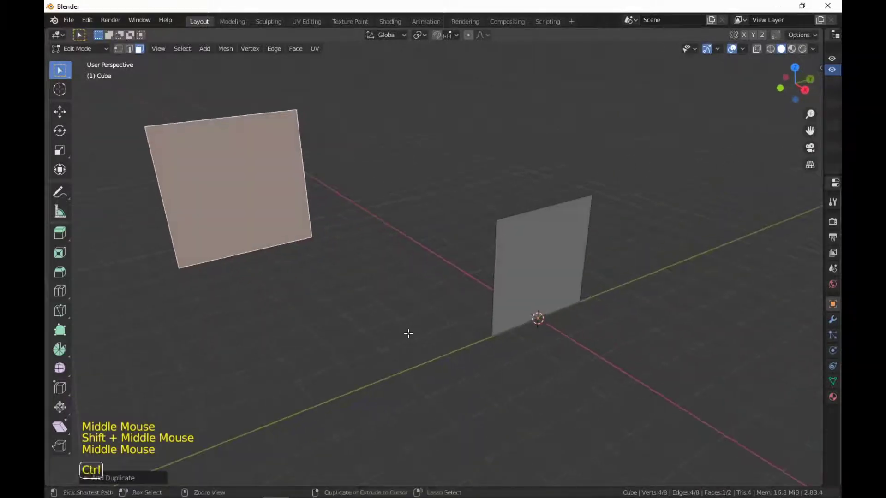
pyautogui.hotkey('ctrl', 'z')
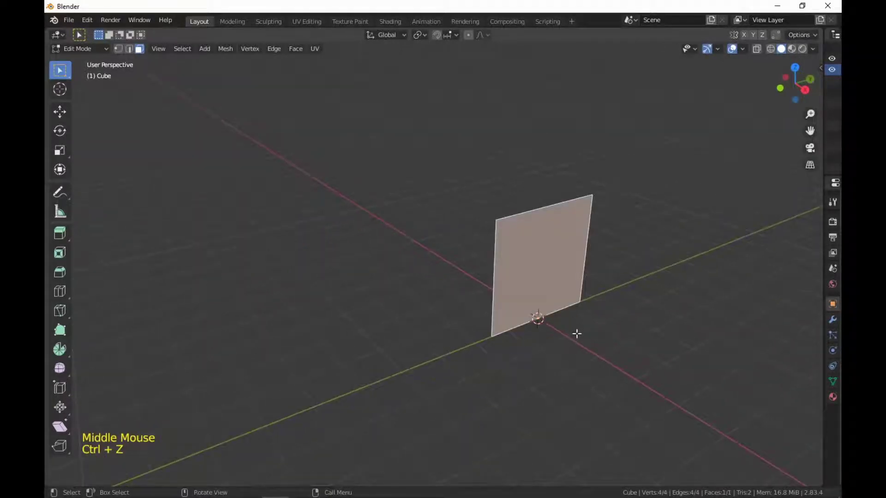
# Step: Duplicate the face in place and move the copy along the negative Y axis, leaving a gap beside the original
pyautogui.hotkey('shift', 'd')
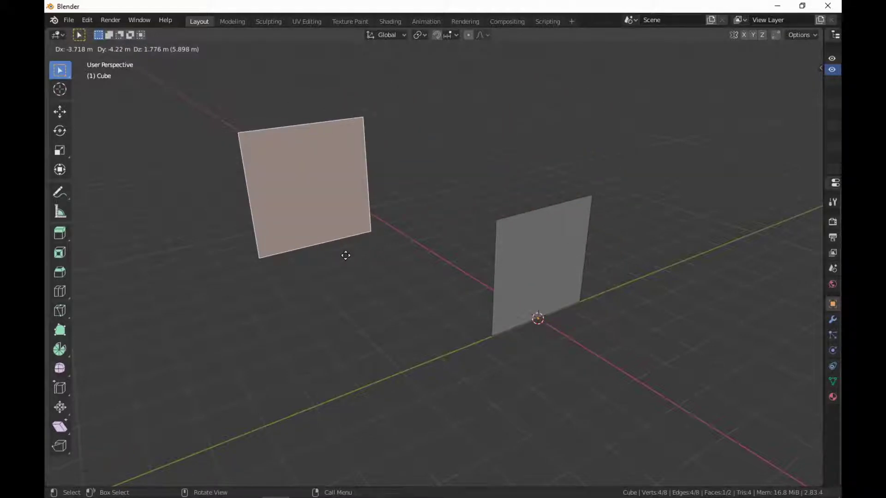
pyautogui.rightClick(345, 255)
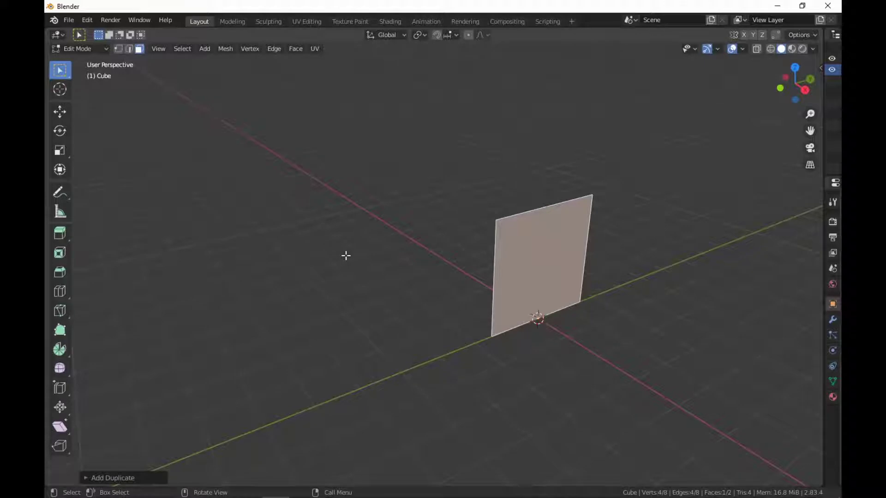
pyautogui.press('g')
pyautogui.press('y')
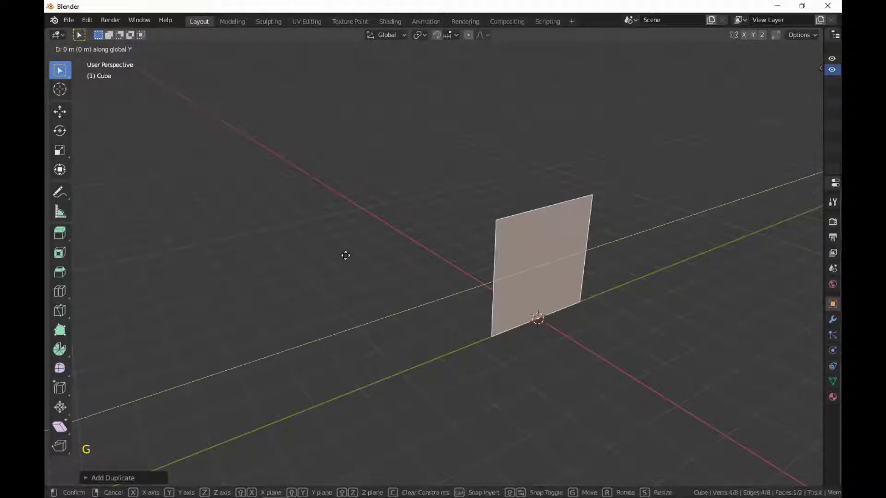
pyautogui.click(191, 320)
pyautogui.moveTo(579, 417); pyautogui.dragTo(442, 457, button='middle')
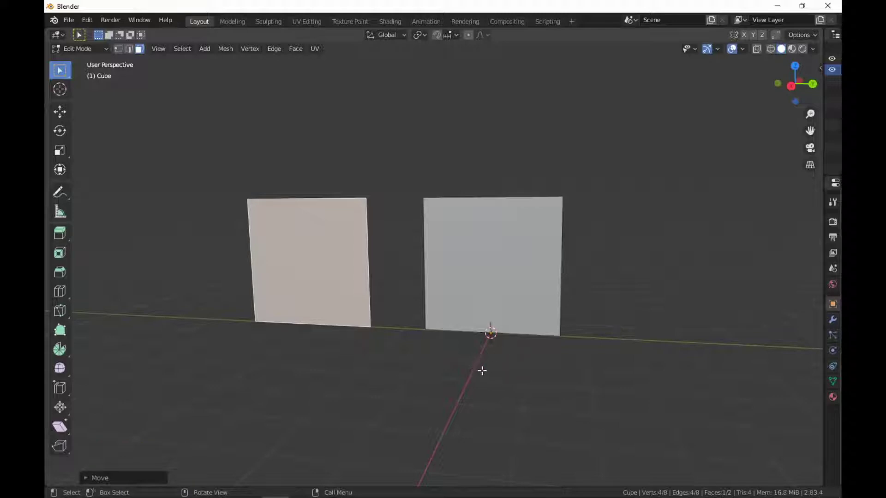
# Step: Duplicate the original face at the origin and move the copy along the positive Y axis, leaving a gap on its other side
pyautogui.moveTo(482, 371); pyautogui.dragTo(583, 386, button='middle')
pyautogui.keyDown('shift'); pyautogui.scroll(1, 582, 382); pyautogui.keyUp('shift')
pyautogui.scroll(2, 580, 378)
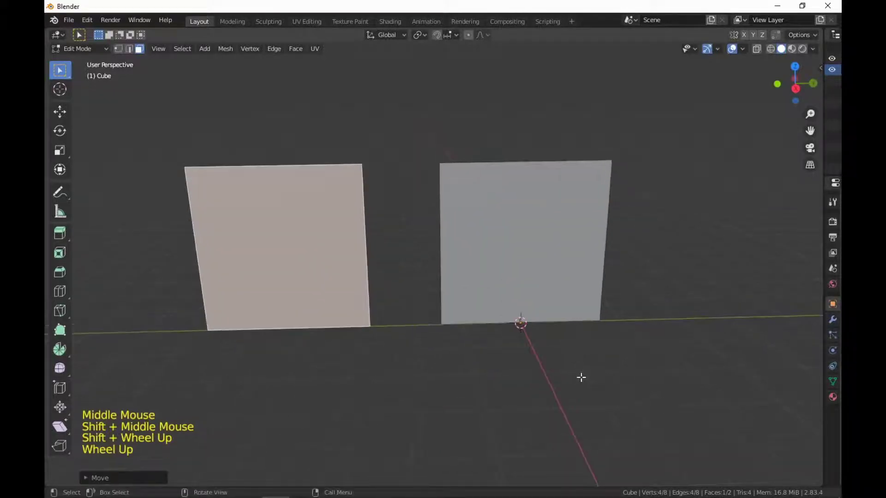
pyautogui.moveTo(531, 374); pyautogui.dragTo(448, 234, button='middle')
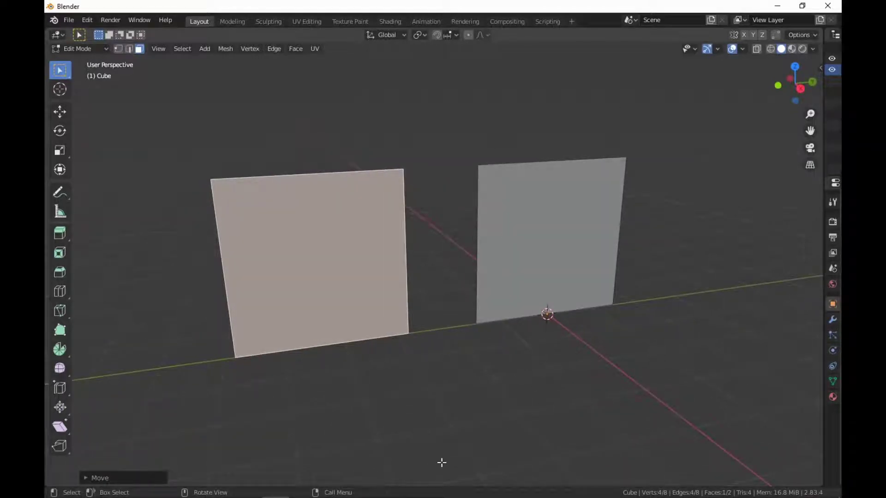
pyautogui.click(542, 298)
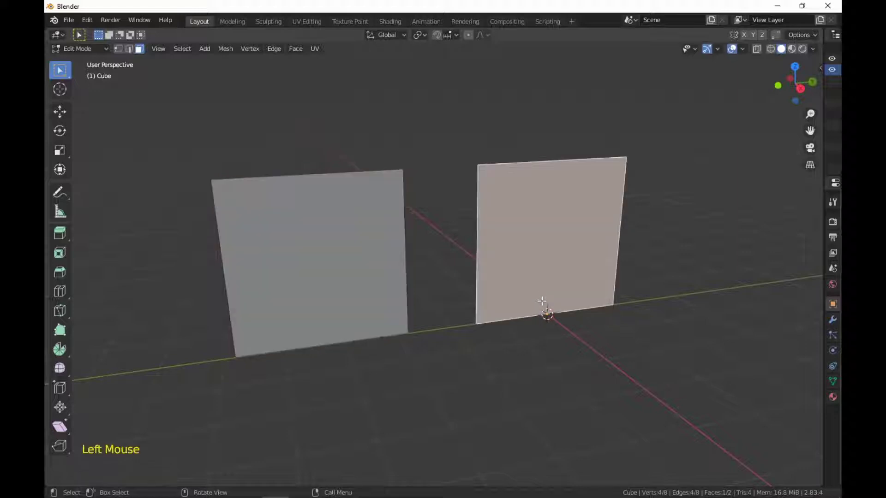
pyautogui.hotkey('shift', 'd')
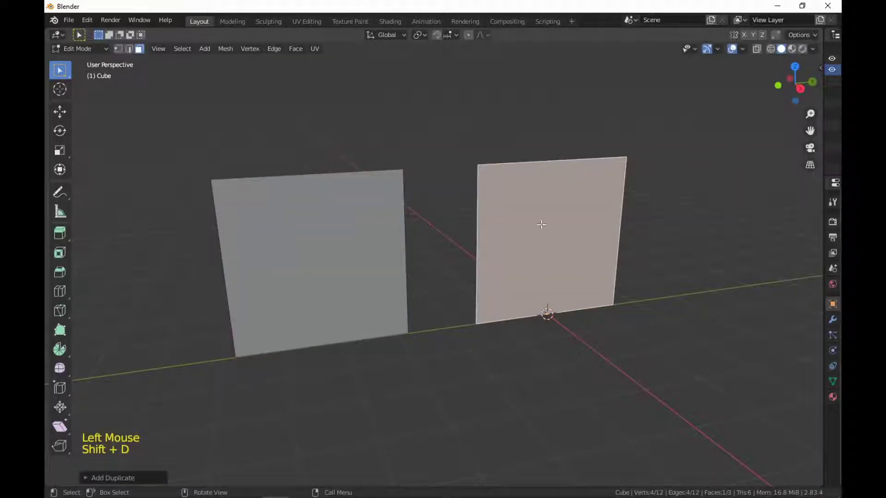
pyautogui.moveTo(621, 331); pyautogui.dragTo(579, 326, button='middle')
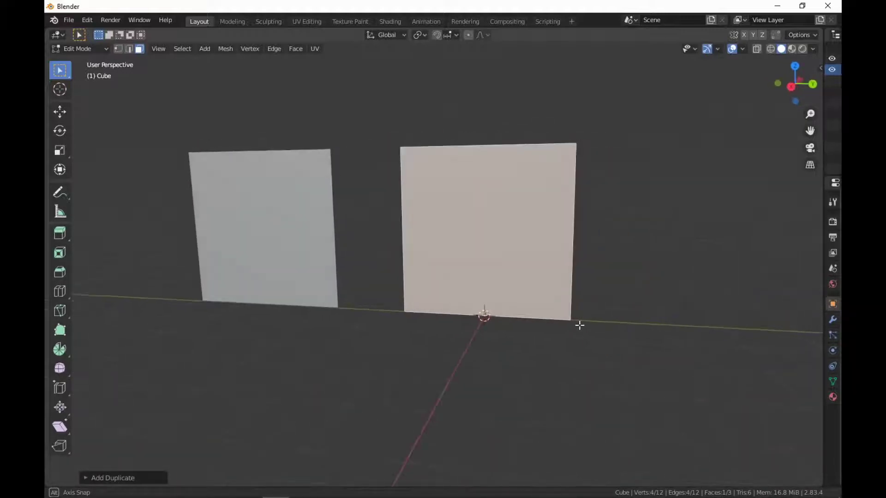
pyautogui.press('g')
pyautogui.click(44, 358)
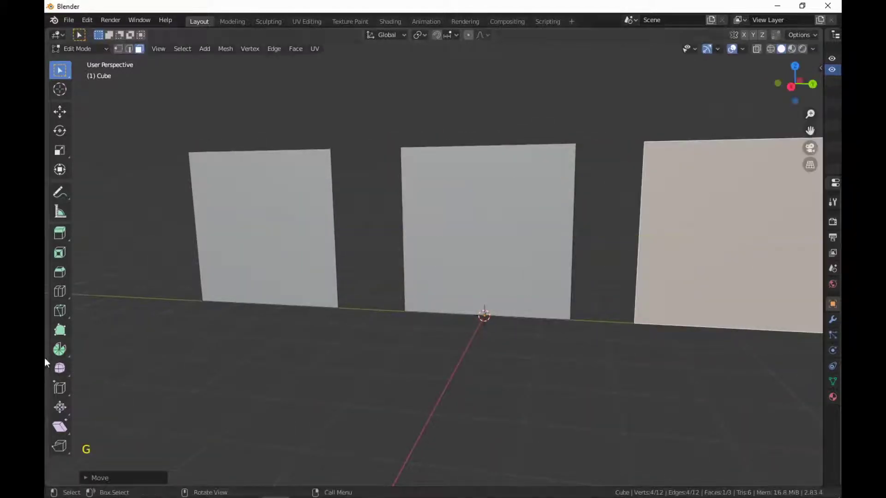
# Step: Select the face on the negative Y side and repeat the last move on it
pyautogui.scroll(-4, 93, 322)
pyautogui.moveTo(92, 323); pyautogui.dragTo(369, 314, button='middle')
pyautogui.keyDown('shift'); pyautogui.scroll(1, 399, 292); pyautogui.keyUp('shift')
pyautogui.scroll(1, 400, 293)
pyautogui.keyDown('shift'); pyautogui.moveTo(369, 314); pyautogui.dragTo(340, 336, button='middle'); pyautogui.keyUp('shift')
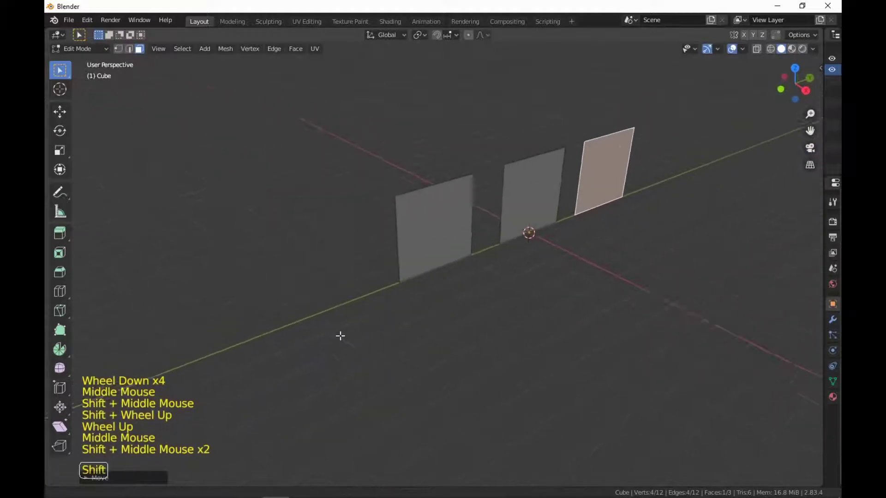
pyautogui.scroll(2, 340, 336)
pyautogui.click(446, 234)
pyautogui.keyDown('shift'); pyautogui.moveTo(447, 235); pyautogui.dragTo(461, 372, button='middle'); pyautogui.keyUp('shift')
pyautogui.scroll(-2, 524, 376)
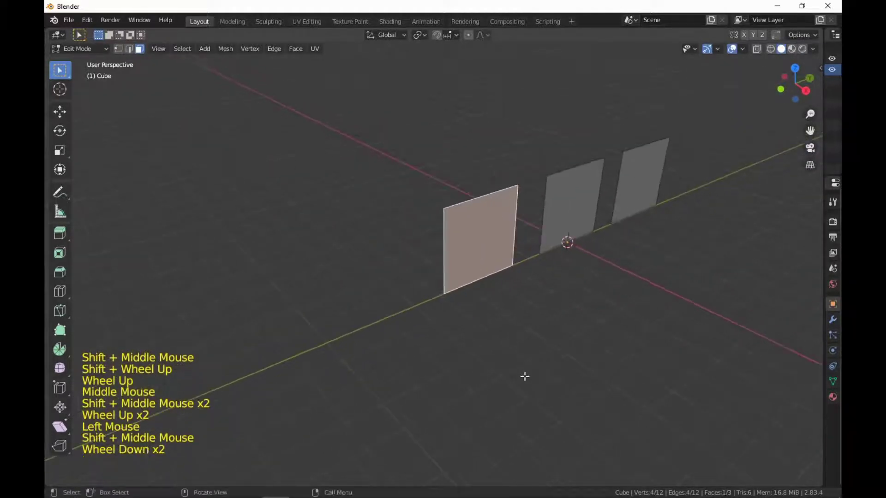
pyautogui.keyDown('shift'); pyautogui.moveTo(523, 375); pyautogui.dragTo(502, 379, button='middle'); pyautogui.keyUp('shift')
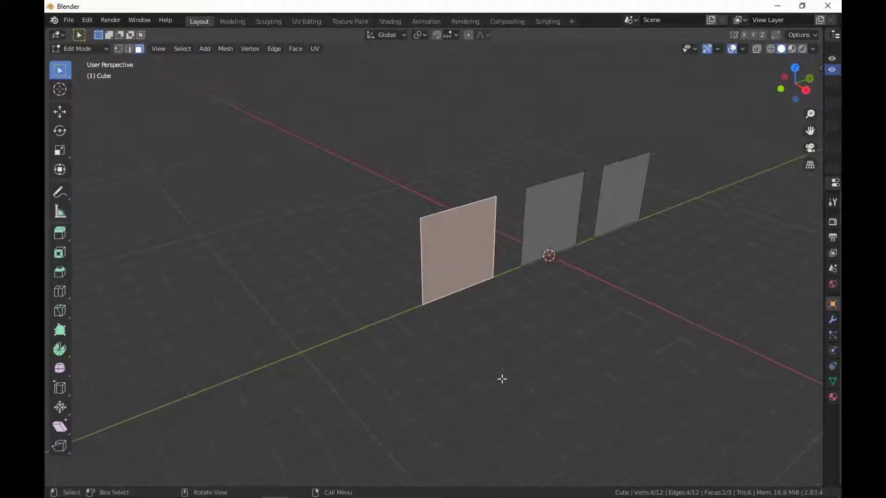
pyautogui.moveTo(577, 253); pyautogui.dragTo(460, 290, button='middle')
pyautogui.scroll(2, 565, 262)
pyautogui.hotkey('shift', 'r')
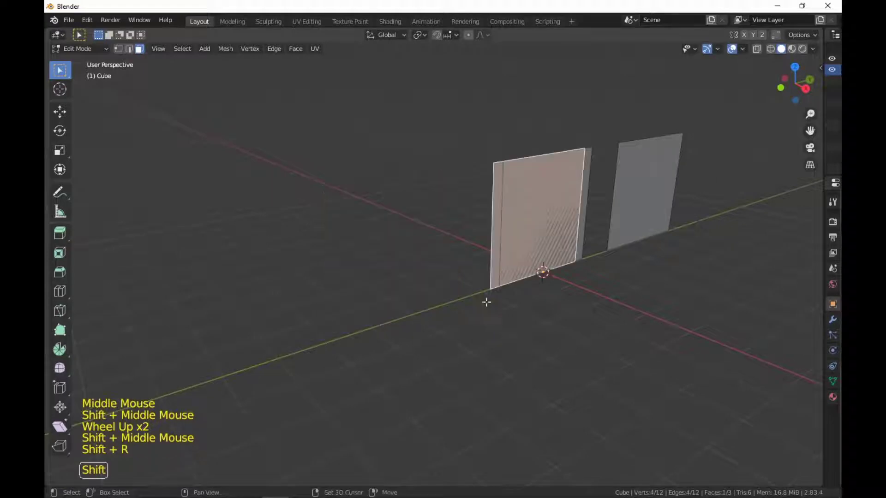
# Step: Repeat the last move several more times on the selected face, carrying it far along the positive Y axis
pyautogui.hotkey('shift', 'r')
pyautogui.hotkey('shift', 'r')
pyautogui.hotkey('shift', 'r')
pyautogui.hotkey('shift', 'r')
pyautogui.hotkey('shift', 'r')
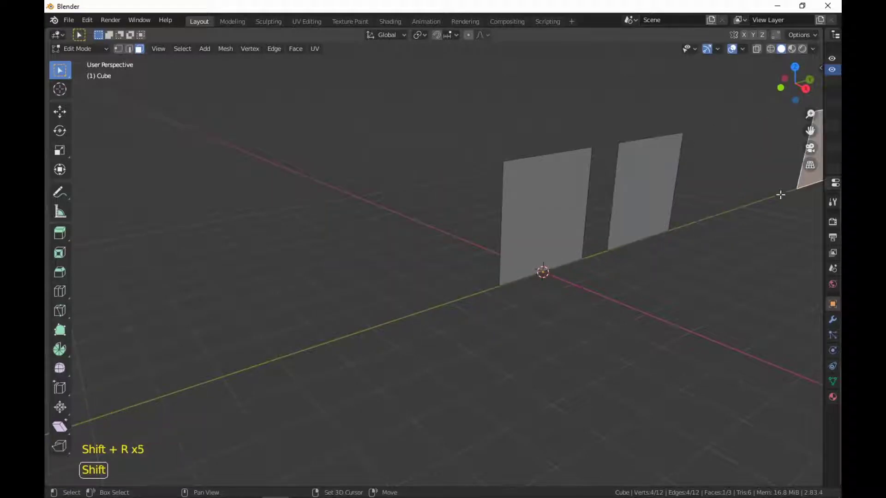
# Step: Move the selected face about 24 m back along the negative Y axis, leaving a gap beside the face at the origin
pyautogui.scroll(-5, 699, 248)
pyautogui.press('g')
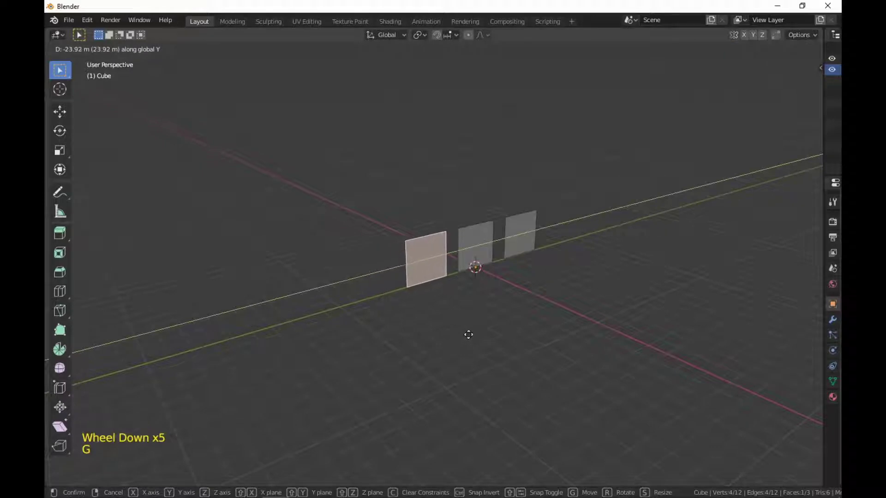
pyautogui.scroll(4, 541, 393)
pyautogui.click(567, 367)
pyautogui.moveTo(567, 368); pyautogui.dragTo(506, 367, button='middle')
pyautogui.click(333, 221)
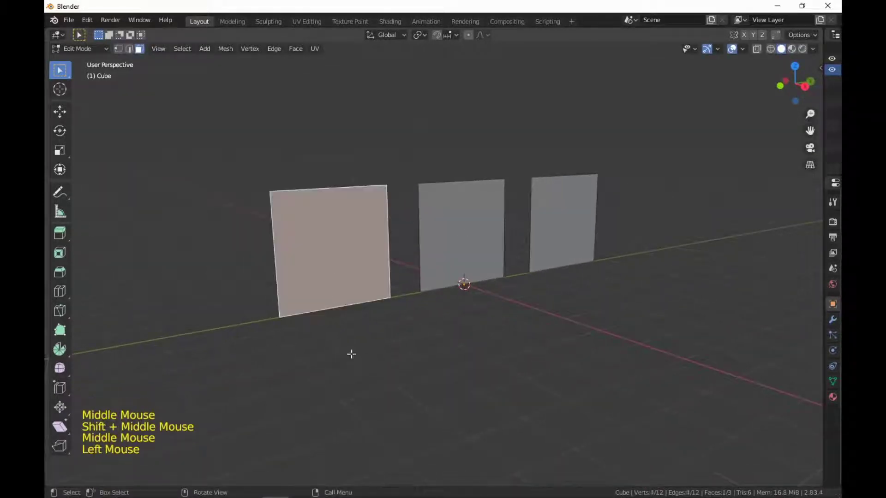
# Step: Duplicate the face on the negative Y side and offset the copy -4 m along the Y axis
pyautogui.keyDown('shift'); pyautogui.moveTo(330, 364); pyautogui.dragTo(468, 336, button='middle'); pyautogui.keyUp('shift')
pyautogui.scroll(-1, 469, 337)
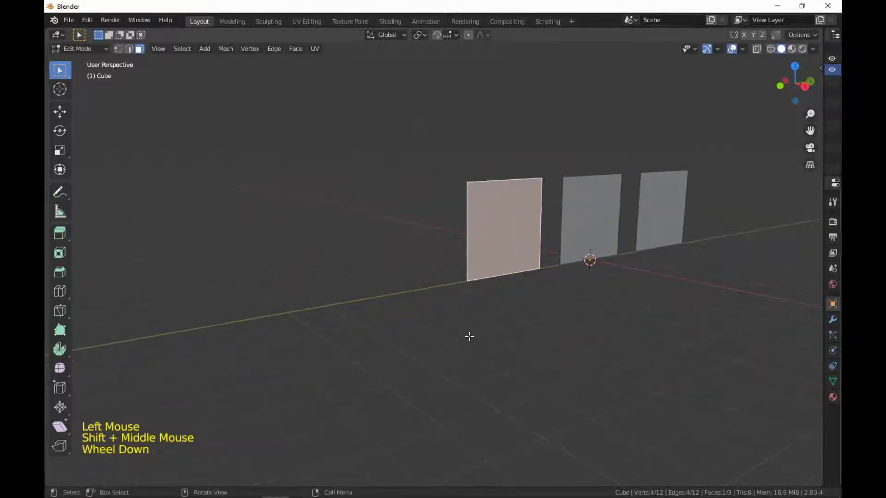
pyautogui.hotkey('shift', 'd')
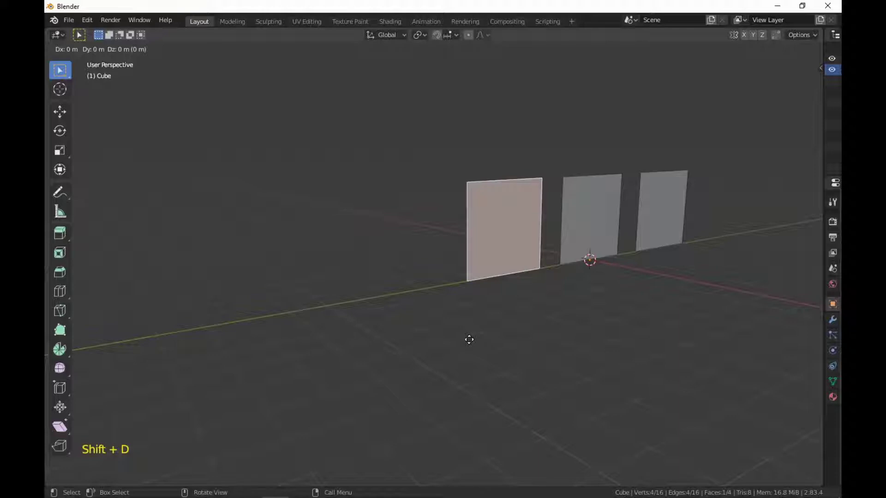
pyautogui.write('y2')
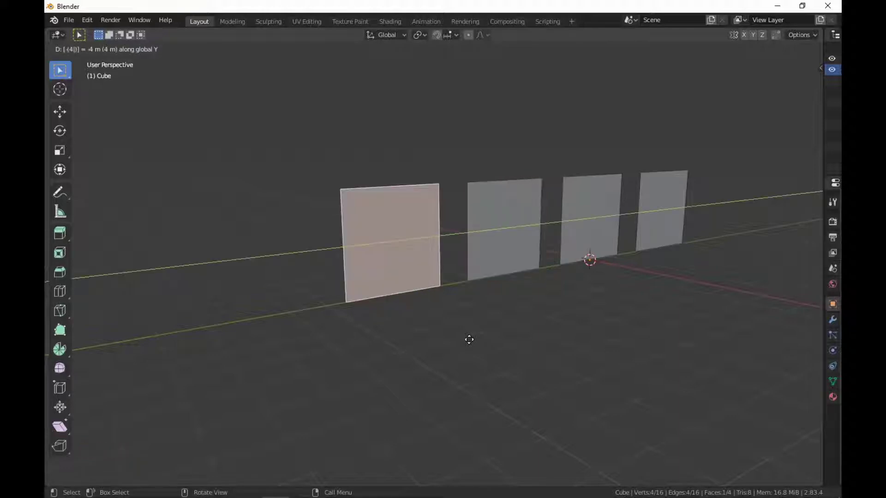
pyautogui.press('Return')
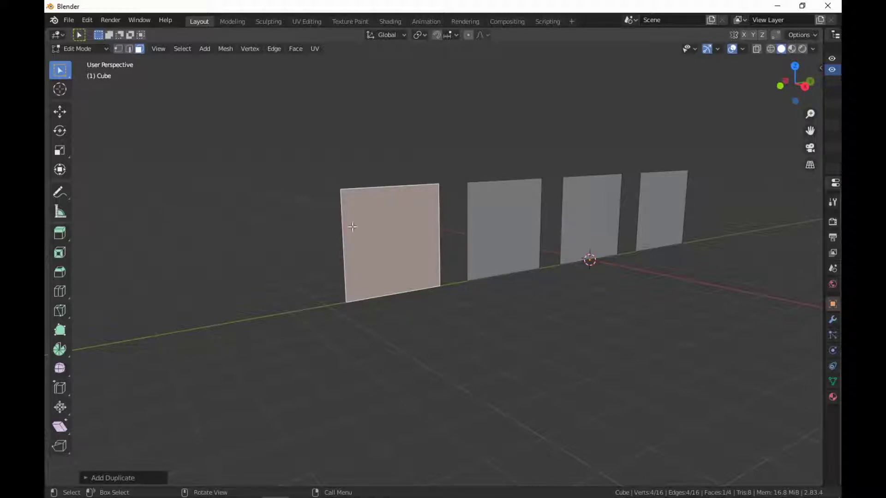
# Step: Repeat the duplicate-and-offset operation four times to extend the row of faces along the negative Y axis
pyautogui.moveTo(438, 497)
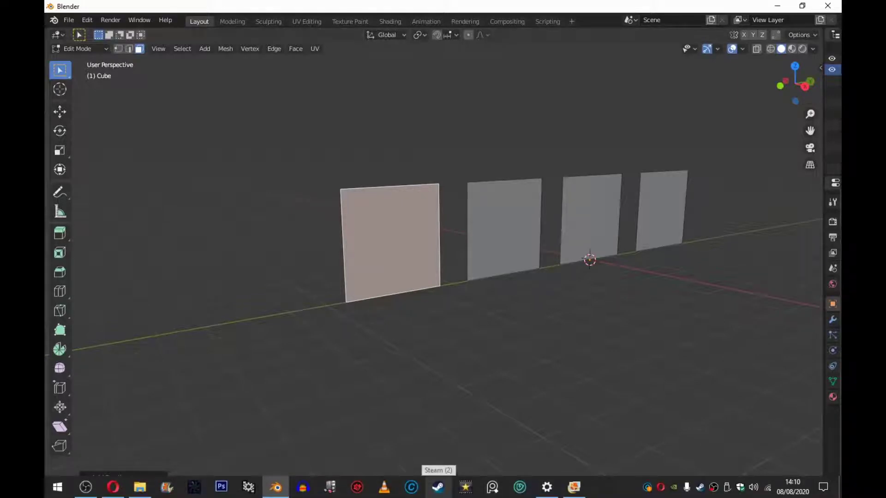
pyautogui.hotkey('shift', 'r')
pyautogui.hotkey('shift', 'r')
pyautogui.hotkey('shift', 'r')
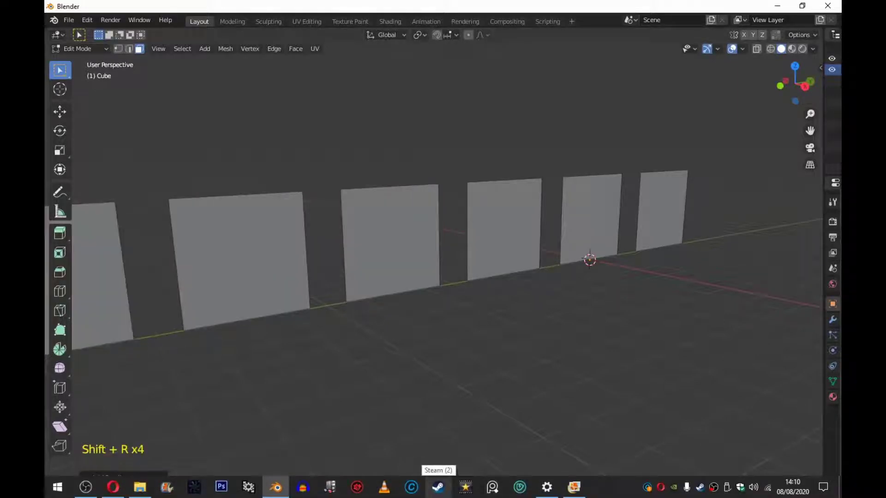
# Step: Repeat the same duplication 21 more times from the end of the row, continuing along the negative Y axis
pyautogui.scroll(-4, 374, 353)
pyautogui.keyDown('shift'); pyautogui.moveTo(374, 354); pyautogui.dragTo(504, 417, button='middle'); pyautogui.keyUp('shift')
pyautogui.scroll(-1, 350, 355)
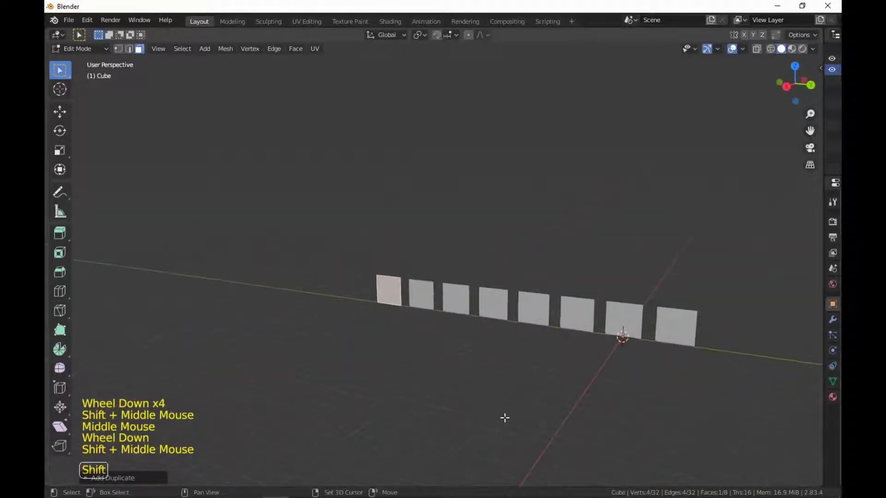
pyautogui.hotkey('shift', 'r')
pyautogui.hotkey('shift', 'r')
pyautogui.hotkey('shift', 'r')
pyautogui.hotkey('shift', 'r')
pyautogui.hotkey('shift', 'r')
pyautogui.hotkey('shift', 'r')
pyautogui.hotkey('shift', 'r')
pyautogui.hotkey('shift', 'r')
pyautogui.hotkey('shift', 'r')
pyautogui.hotkey('shift', 'r')
pyautogui.hotkey('shift', 'r')
pyautogui.hotkey('shift', 'r')
pyautogui.hotkey('shift', 'r')
pyautogui.hotkey('shift', 'r')
pyautogui.hotkey('shift', 'r')
pyautogui.hotkey('shift', 'r')
pyautogui.hotkey('shift', 'r')
pyautogui.hotkey('shift', 'r')
pyautogui.hotkey('shift', 'r')
pyautogui.hotkey('shift', 'r')
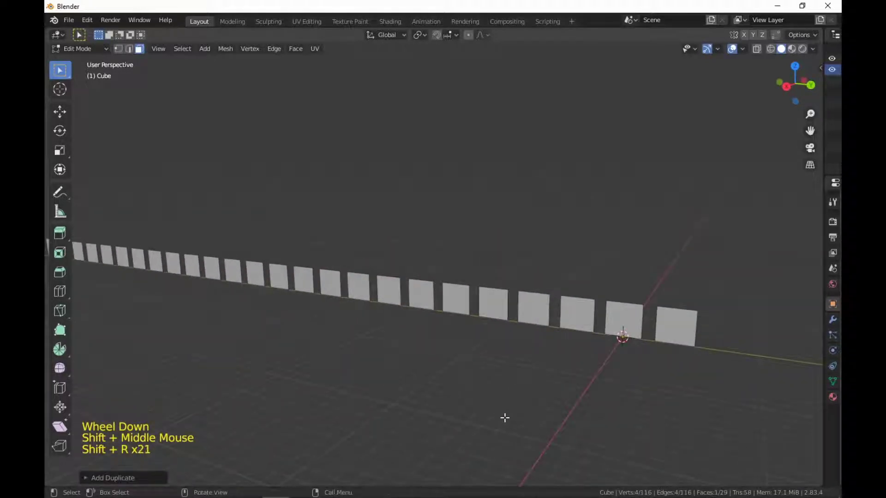
# Step: Lengthen the row with another 22 repeats of the duplication, up to 51 faces in total
pyautogui.scroll(-2, 499, 424)
pyautogui.scroll(-5, 499, 424)
pyautogui.keyDown('shift'); pyautogui.moveTo(361, 332); pyautogui.dragTo(443, 337, button='middle'); pyautogui.keyUp('shift')
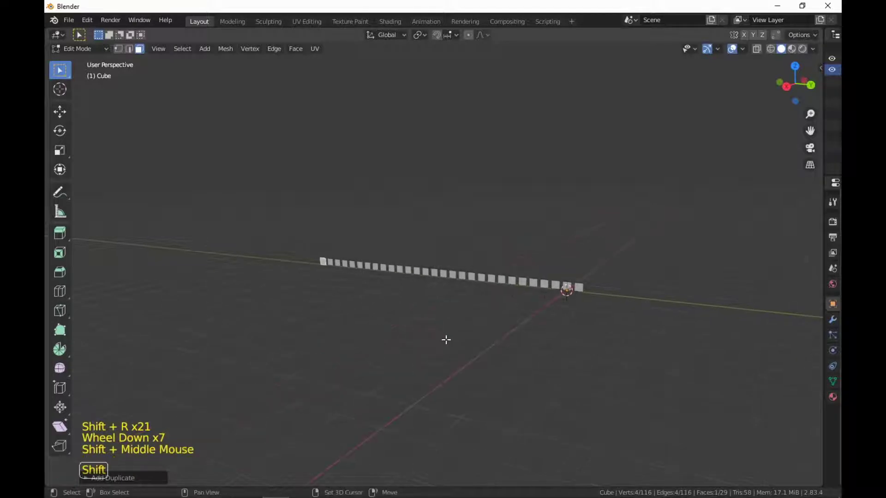
pyautogui.hotkey('shift', 'r')
pyautogui.hotkey('shift', 'r')
pyautogui.hotkey('shift', 'r')
pyautogui.hotkey('shift', 'r')
pyautogui.hotkey('shift', 'r')
pyautogui.hotkey('shift', 'r')
pyautogui.hotkey('shift', 'r')
pyautogui.hotkey('shift', 'r')
pyautogui.hotkey('shift', 'r')
pyautogui.hotkey('shift', 'r')
pyautogui.hotkey('shift', 'r')
pyautogui.hotkey('shift', 'r')
pyautogui.hotkey('shift', 'r')
pyautogui.hotkey('shift', 'r')
pyautogui.hotkey('shift', 'r')
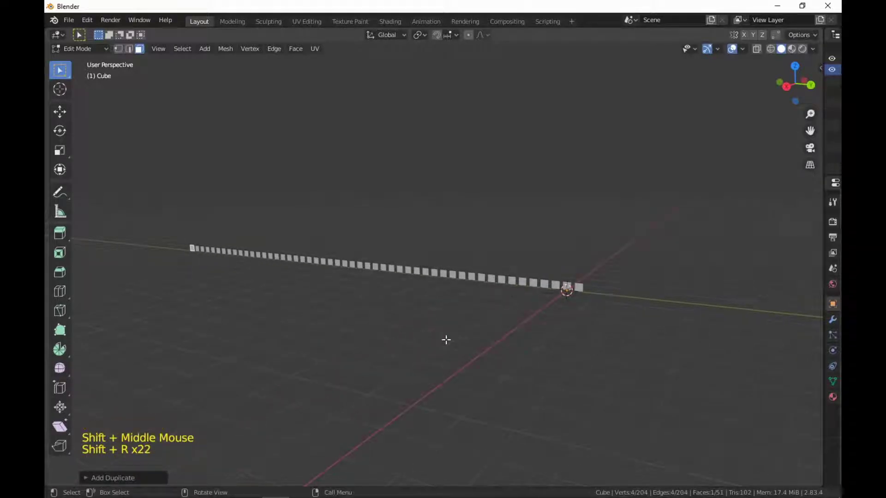
# Step: Examine the long row of faces from several angles and distances, especially toward its far negative Y end
pyautogui.moveTo(390, 294); pyautogui.dragTo(352, 368, button='middle')
pyautogui.scroll(2, 340, 354)
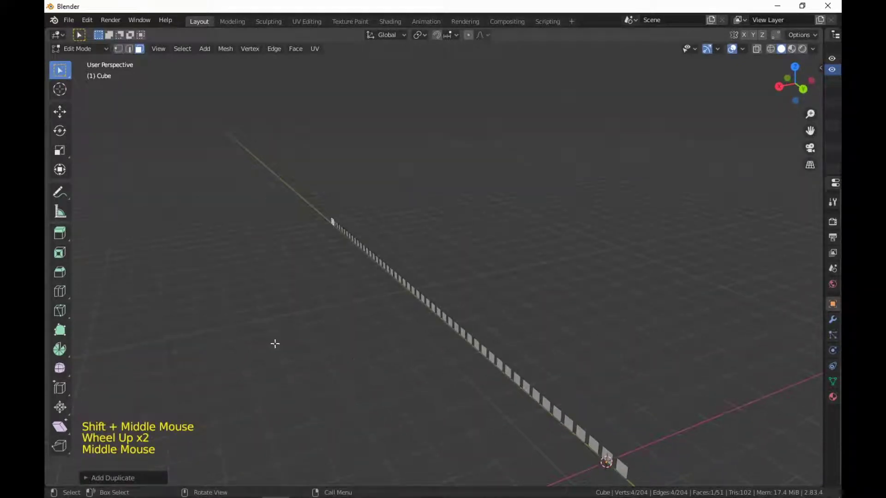
pyautogui.moveTo(275, 342); pyautogui.dragTo(316, 316, button='middle')
pyautogui.keyDown('shift'); pyautogui.scroll(-2, 286, 341); pyautogui.keyUp('shift')
pyautogui.scroll(-2, 298, 336)
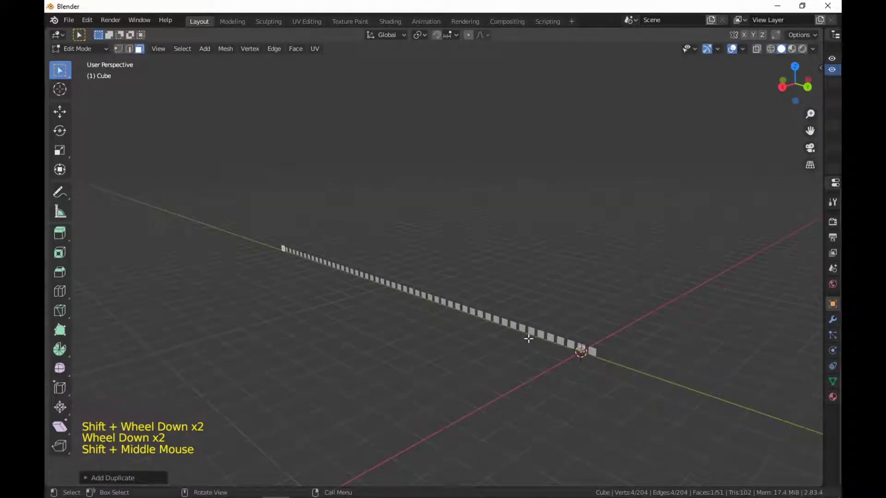
pyautogui.keyDown('shift'); pyautogui.moveTo(307, 300); pyautogui.dragTo(524, 322, button='middle'); pyautogui.keyUp('shift')
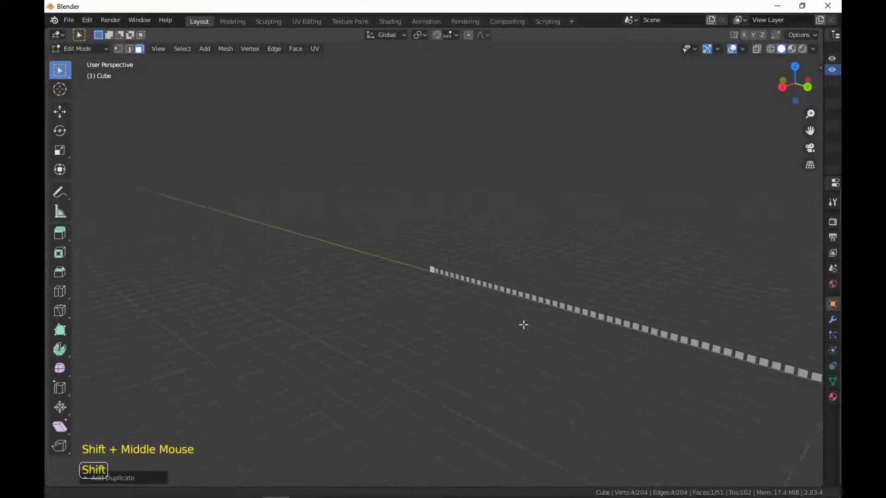
pyautogui.scroll(15, 524, 323)
pyautogui.scroll(20, 498, 352)
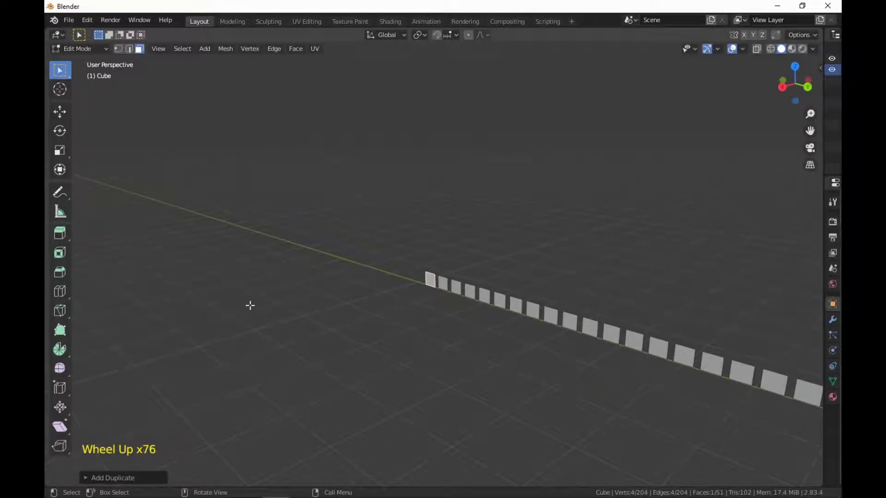
pyautogui.scroll(1, 249, 305)
pyautogui.moveTo(250, 306); pyautogui.dragTo(209, 269, button='middle')
pyautogui.scroll(2, 354, 233)
pyautogui.keyDown('shift'); pyautogui.scroll(2, 353, 233); pyautogui.keyUp('shift')
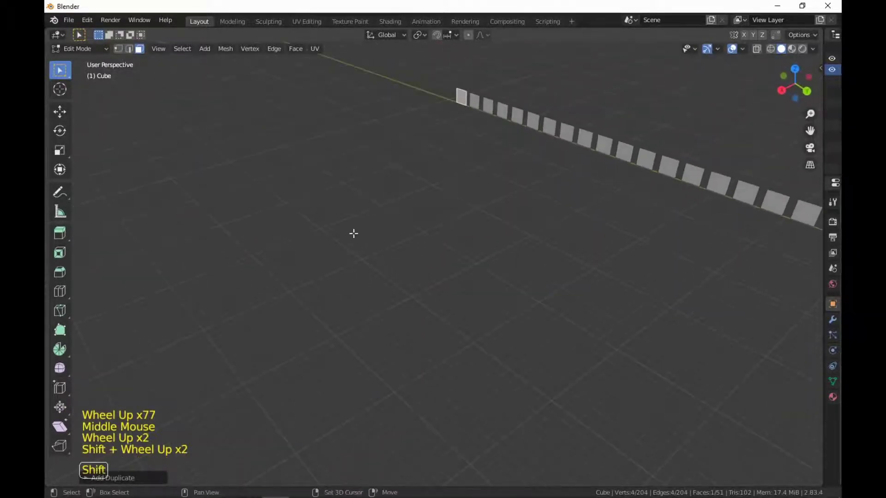
pyautogui.keyDown('shift'); pyautogui.scroll(1, 475, 209); pyautogui.keyUp('shift')
pyautogui.keyDown('shift'); pyautogui.moveTo(470, 211); pyautogui.dragTo(95, 358, button='middle'); pyautogui.keyUp('shift')
pyautogui.keyDown('shift'); pyautogui.scroll(-1, 475, 210); pyautogui.keyUp('shift')
pyautogui.scroll(1, 484, 174)
pyautogui.scroll(-6, 95, 358)
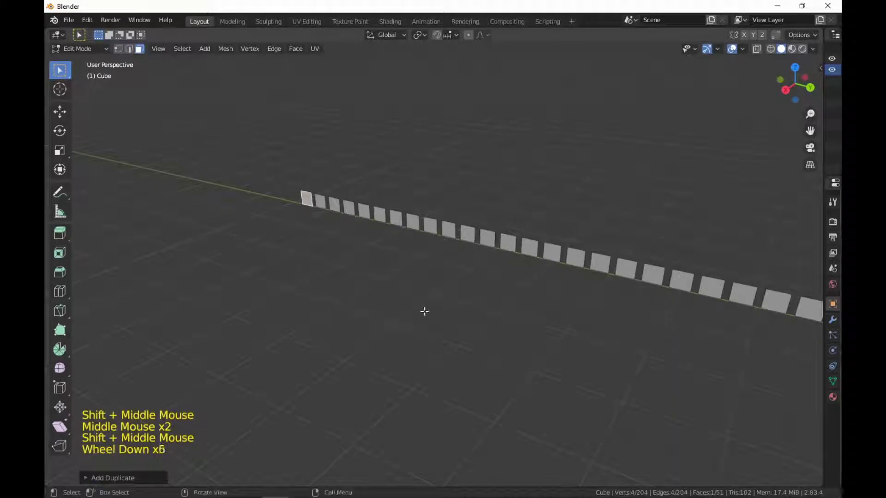
pyautogui.scroll(-20, 424, 327)
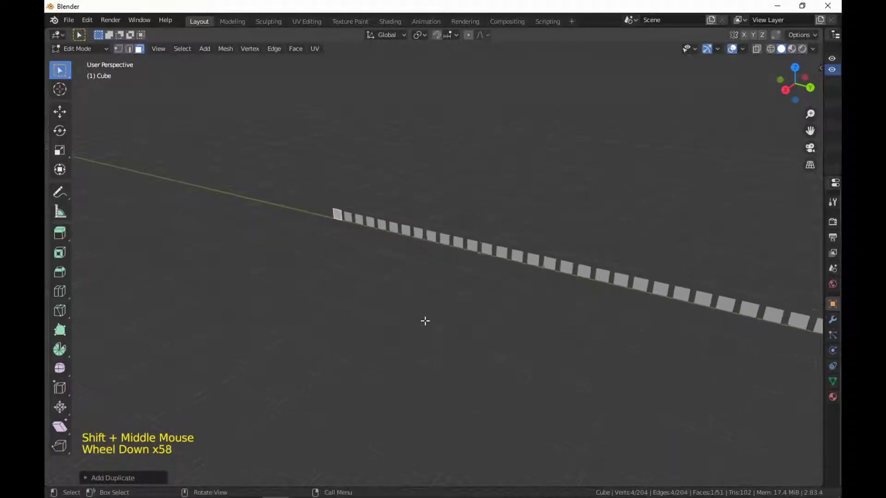
pyautogui.scroll(-7, 429, 322)
pyautogui.scroll(20, 502, 352)
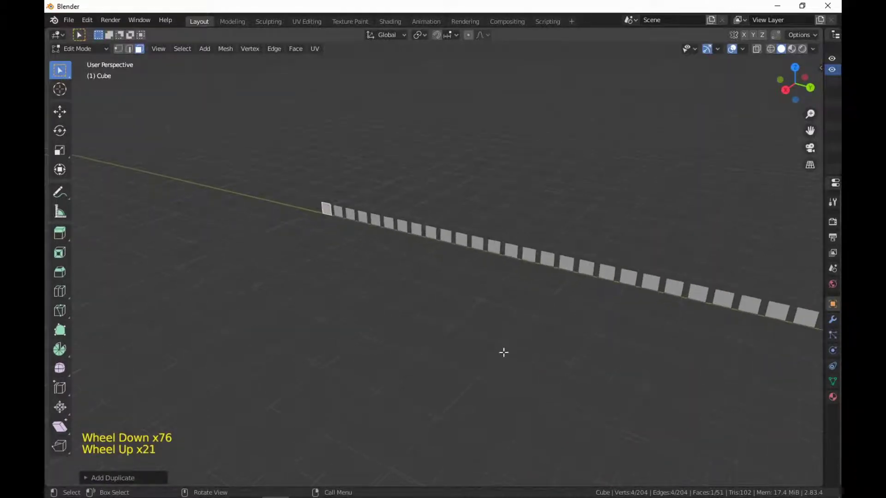
pyautogui.scroll(3, 463, 343)
pyautogui.scroll(-20, 549, 344)
pyautogui.keyDown('shift'); pyautogui.moveTo(563, 344); pyautogui.dragTo(540, 322, button='middle'); pyautogui.keyUp('shift')
pyautogui.scroll(2, 419, 316)
# Step: Select the last face at the negative Y end of the row and frame the view on it
pyautogui.click(280, 230)
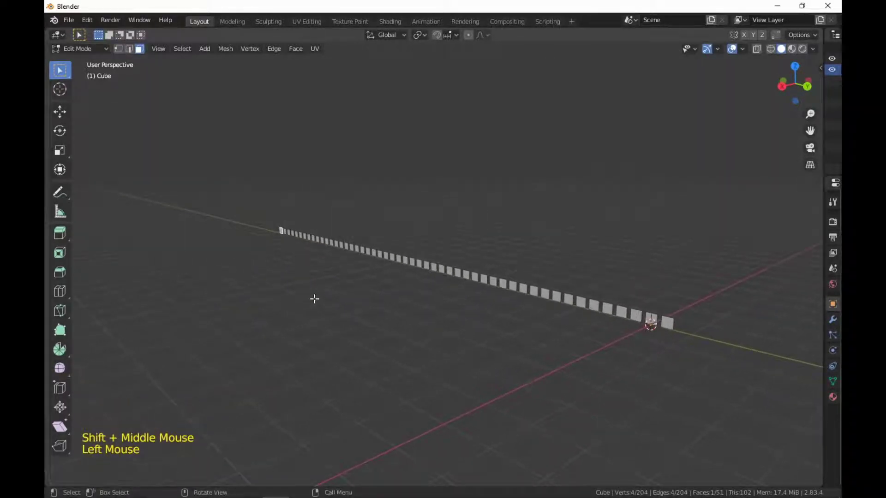
pyautogui.moveTo(312, 298)
pyautogui.mouseDown(button='middle')
pyautogui.moveTo(321, 295)
pyautogui.moveTo(287, 298)
pyautogui.moveTo(297, 301)
pyautogui.mouseUp(button='middle')
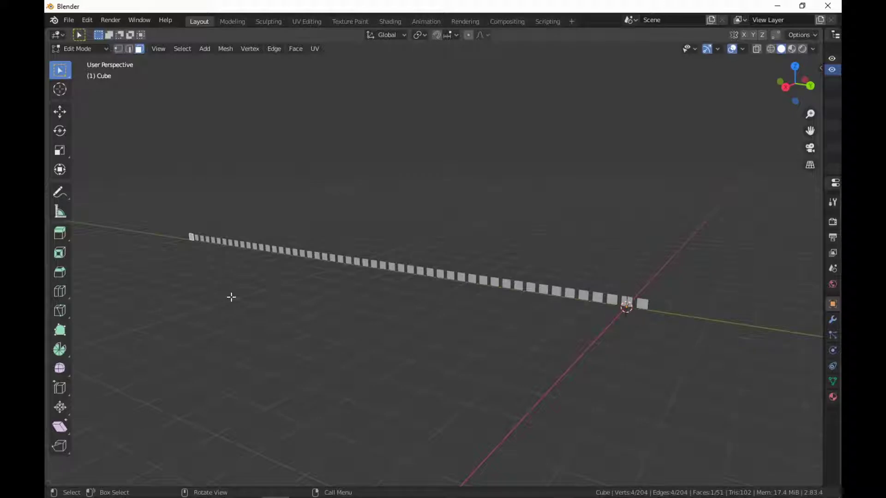
pyautogui.press('KP_Decimal')
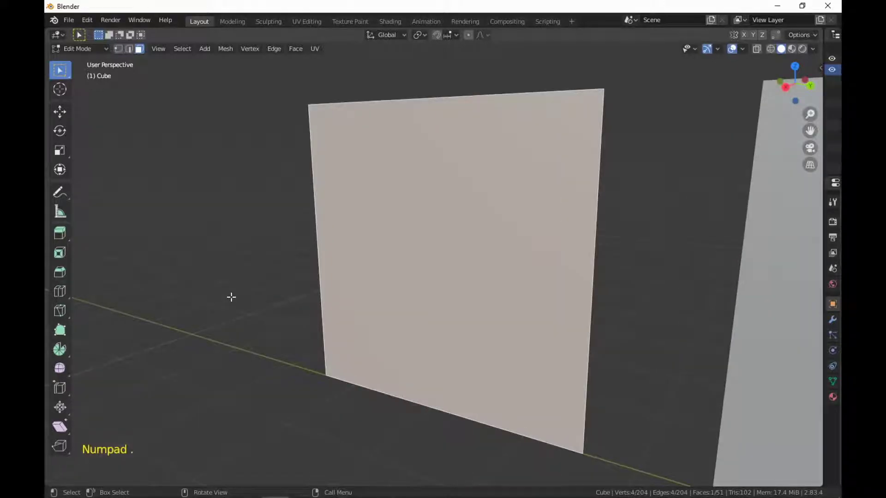
pyautogui.moveTo(231, 297); pyautogui.dragTo(494, 368, button='middle')
pyautogui.scroll(-4, 387, 328)
pyautogui.scroll(-1, 563, 387)
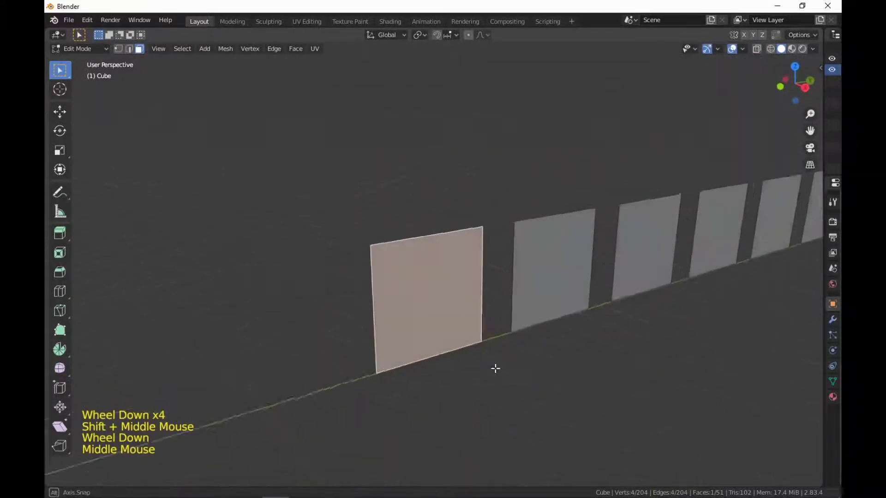
# Step: Select a face midway along the row and zoom manually toward it to inspect it up close
pyautogui.scroll(-3, 556, 361)
pyautogui.scroll(-5, 556, 361)
pyautogui.keyDown('shift'); pyautogui.moveTo(556, 361); pyautogui.dragTo(480, 354, button='middle'); pyautogui.keyUp('shift')
pyautogui.scroll(-3, 480, 354)
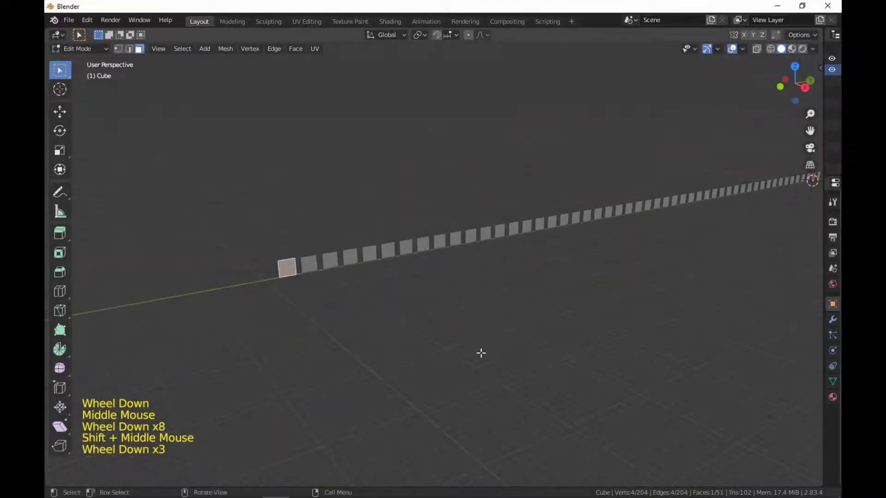
pyautogui.scroll(2, 630, 325)
pyautogui.click(671, 195)
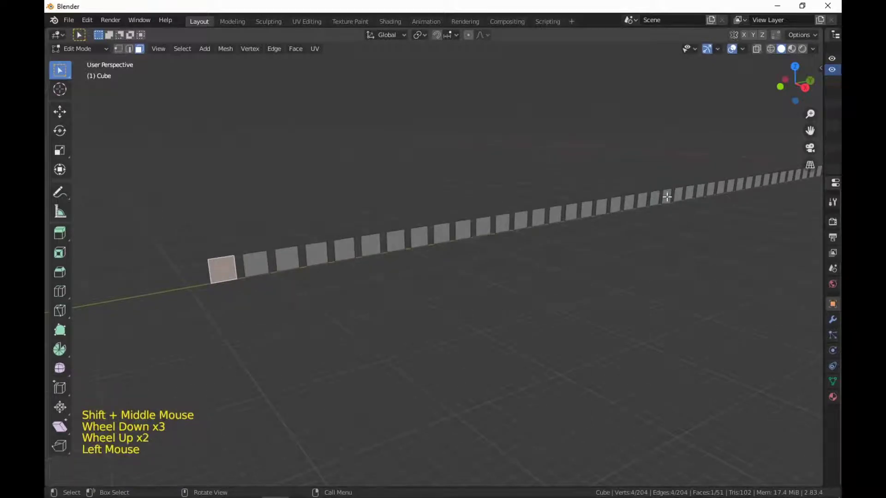
pyautogui.scroll(8, 698, 267)
pyautogui.keyDown('shift'); pyautogui.moveTo(698, 266); pyautogui.dragTo(344, 318, button='middle'); pyautogui.keyUp('shift')
pyautogui.keyDown('shift'); pyautogui.scroll(2, 439, 270); pyautogui.keyUp('shift')
pyautogui.scroll(4, 439, 270)
pyautogui.scroll(7, 439, 270)
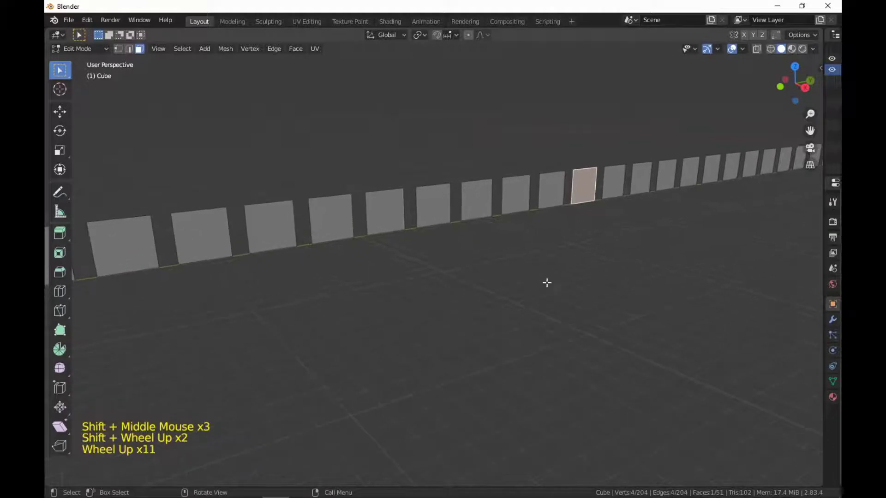
pyautogui.keyDown('shift'); pyautogui.moveTo(546, 282); pyautogui.dragTo(558, 299, button='middle'); pyautogui.keyUp('shift')
pyautogui.keyDown('shift'); pyautogui.moveTo(701, 150); pyautogui.dragTo(502, 271, button='middle'); pyautogui.keyUp('shift')
pyautogui.scroll(3, 459, 268)
pyautogui.scroll(3, 458, 267)
pyautogui.keyDown('shift'); pyautogui.scroll(-1, 358, 157); pyautogui.keyUp('shift')
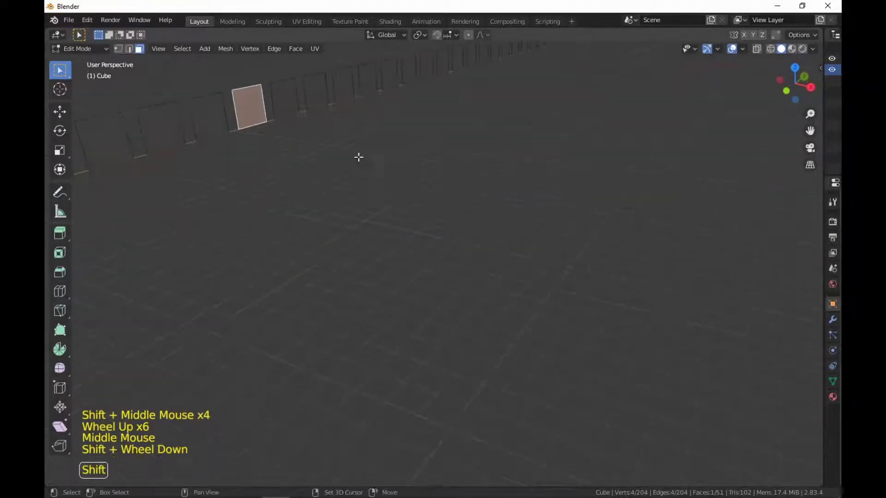
pyautogui.keyDown('shift'); pyautogui.scroll(-4, 553, 267); pyautogui.keyUp('shift')
pyautogui.keyDown('shift'); pyautogui.moveTo(357, 156); pyautogui.dragTo(309, 298, button='middle'); pyautogui.keyUp('shift')
pyautogui.scroll(-11, 528, 269)
pyautogui.scroll(-1, 593, 283)
# Step: Frame the view on the selected middle face, and zoom back out to survey the whole row
pyautogui.press('KP_Decimal')
pyautogui.scroll(-7, 350, 278)
pyautogui.scroll(1, 262, 285)
pyautogui.keyDown('shift'); pyautogui.scroll(2, 272, 287); pyautogui.keyUp('shift')
pyautogui.keyDown('shift'); pyautogui.scroll(-1, 277, 288); pyautogui.keyUp('shift')
pyautogui.scroll(-1, 308, 298)
pyautogui.scroll(-14, 308, 299)
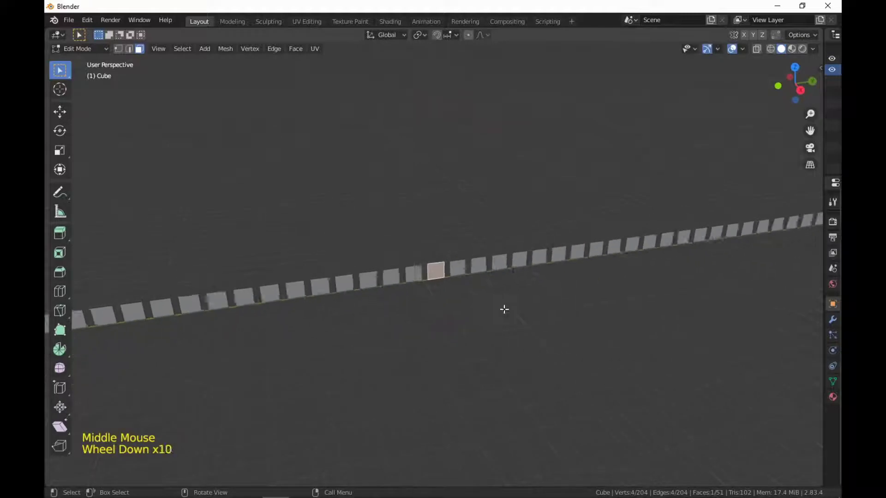
pyautogui.moveTo(600, 323); pyautogui.dragTo(545, 324, button='middle')
pyautogui.scroll(2, 585, 328)
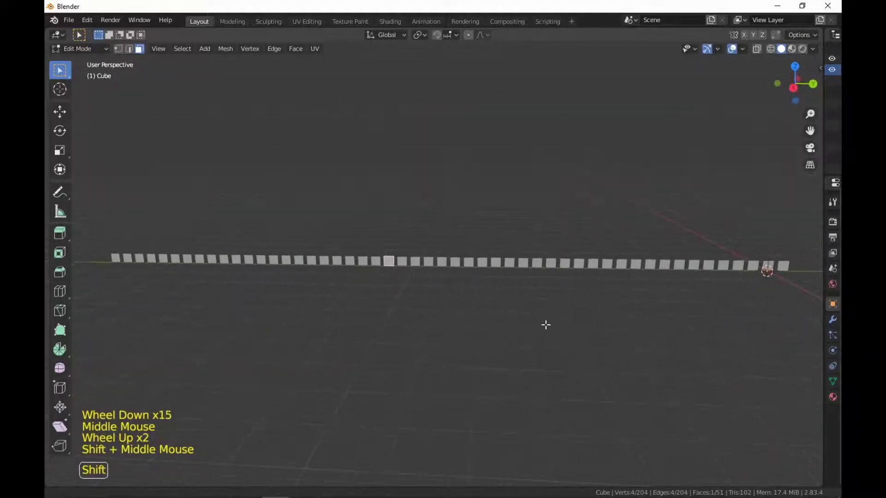
# Step: Undo the selection change and the repeated duplicates until only six faces remain in the row
pyautogui.hotkey('ctrl', 'z')
pyautogui.hotkey('ctrl', 'z')
pyautogui.hotkey('ctrl', 'z')
pyautogui.hotkey('ctrl', 'z')
pyautogui.hotkey('ctrl', 'z')
pyautogui.hotkey('ctrl', 'z')
pyautogui.hotkey('ctrl', 'z')
pyautogui.hotkey('ctrl', 'z')
pyautogui.hotkey('ctrl', 'z')
pyautogui.hotkey('ctrl', 'z')
pyautogui.hotkey('ctrl', 'z')
pyautogui.hotkey('ctrl', 'z')
pyautogui.hotkey('ctrl', 'z')
pyautogui.hotkey('ctrl', 'z')
pyautogui.hotkey('ctrl', 'z')
pyautogui.hotkey('ctrl', 'z')
pyautogui.hotkey('ctrl', 'z')
pyautogui.hotkey('ctrl', 'z')
pyautogui.hotkey('ctrl', 'z')
pyautogui.hotkey('ctrl', 'z')
pyautogui.hotkey('ctrl', 'z')
pyautogui.hotkey('ctrl', 'z')
pyautogui.hotkey('ctrl', 'z')
pyautogui.hotkey('ctrl', 'z')
pyautogui.hotkey('ctrl', 'z')
pyautogui.hotkey('ctrl', 'z')
pyautogui.hotkey('ctrl', 'z')
pyautogui.hotkey('ctrl', 'z')
pyautogui.hotkey('ctrl', 'z')
pyautogui.hotkey('ctrl', 'z')
pyautogui.hotkey('ctrl', 'z')
pyautogui.hotkey('ctrl', 'z')
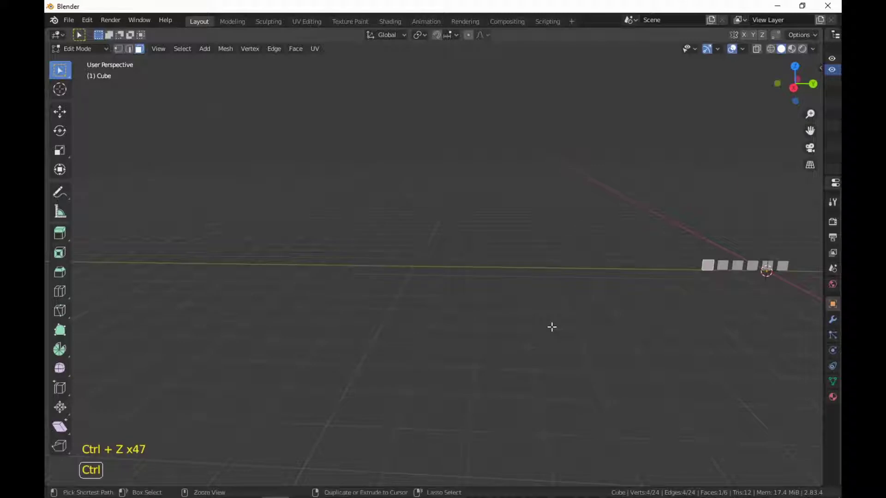
# Step: Undo more of the repeated duplicates until only three faces remain along the Y axis, and clear the selection
pyautogui.hotkey('ctrl', 'z')
pyautogui.hotkey('ctrl', 'z')
pyautogui.hotkey('ctrl', 'z')
pyautogui.keyDown('shift'); pyautogui.moveTo(658, 342); pyautogui.dragTo(454, 329, button='middle'); pyautogui.keyUp('shift')
pyautogui.scroll(6, 364, 318)
pyautogui.scroll(3, 646, 337)
pyautogui.keyDown('shift'); pyautogui.moveTo(647, 336); pyautogui.dragTo(534, 377, button='middle'); pyautogui.keyUp('shift')
pyautogui.scroll(2, 585, 396)
pyautogui.click(546, 406)
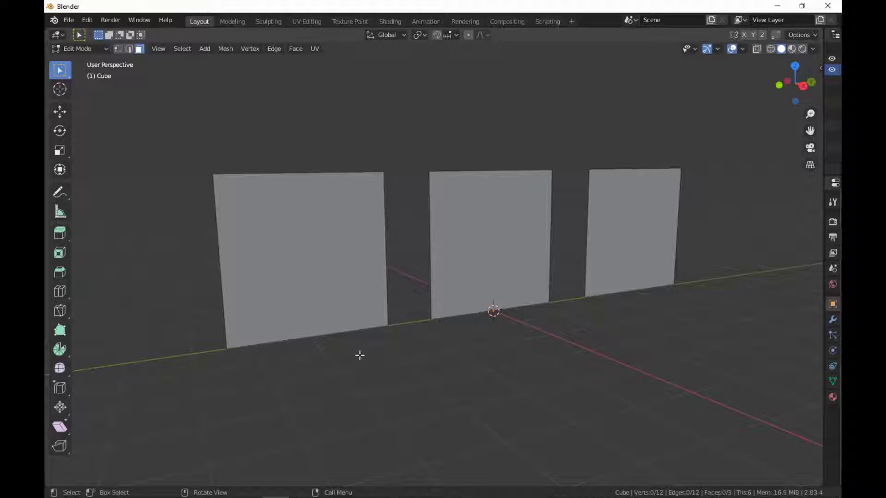
# Step: Add three evenly spaced horizontal loop cuts to the nearest face at the negative Y end, without sliding them
pyautogui.keyDown('shift'); pyautogui.moveTo(461, 354); pyautogui.dragTo(466, 354, button='middle'); pyautogui.keyUp('shift')
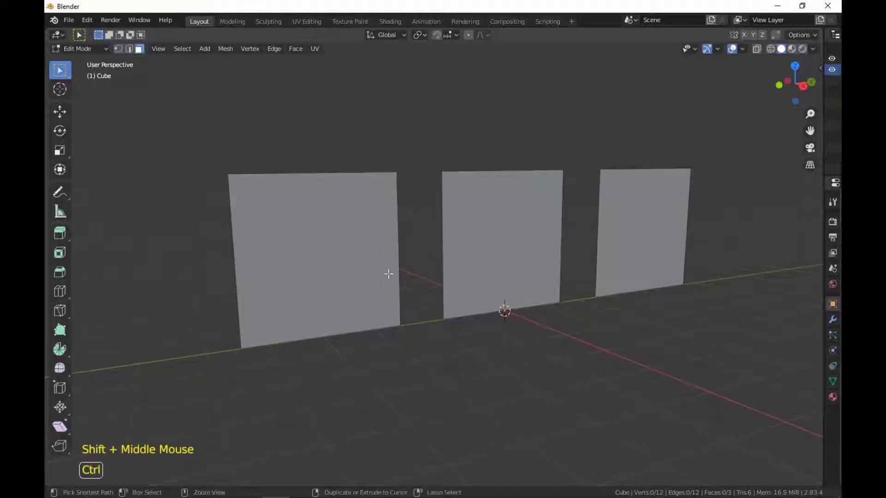
pyautogui.hotkey('ctrl', 'r')
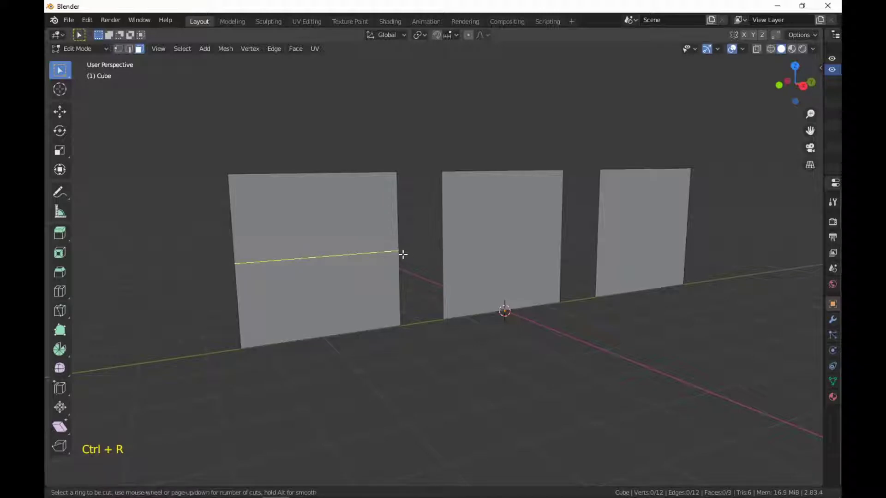
pyautogui.scroll(2, 403, 254)
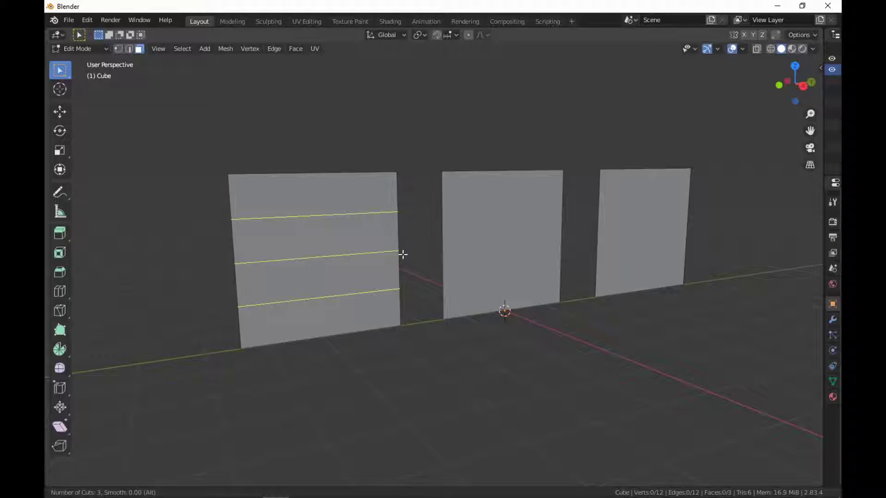
pyautogui.click(403, 254)
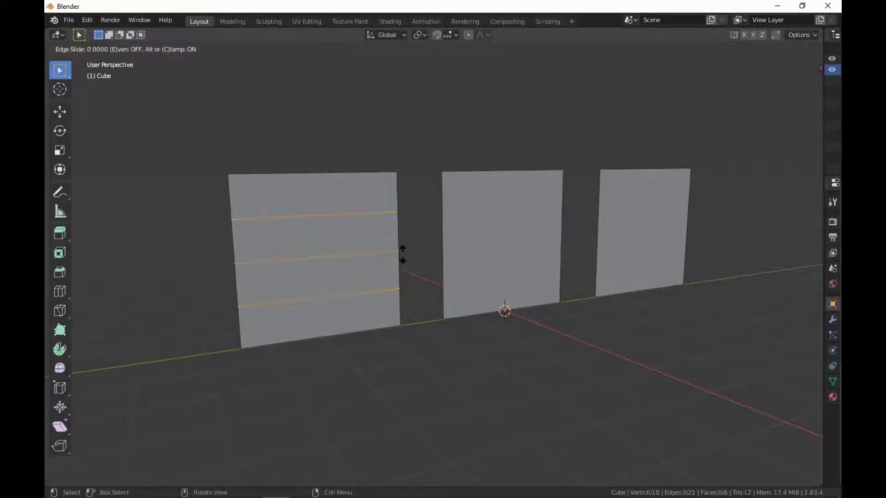
pyautogui.click(403, 254)
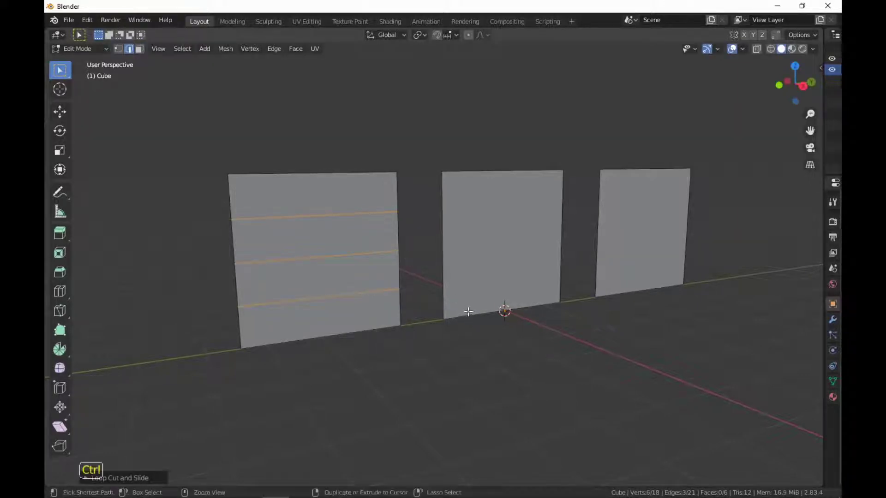
# Step: Add three evenly spaced horizontal loop cuts across the middle face, cancelling the edge slide to keep them centred
pyautogui.hotkey('ctrl', 'r')
pyautogui.scroll(2, 452, 233)
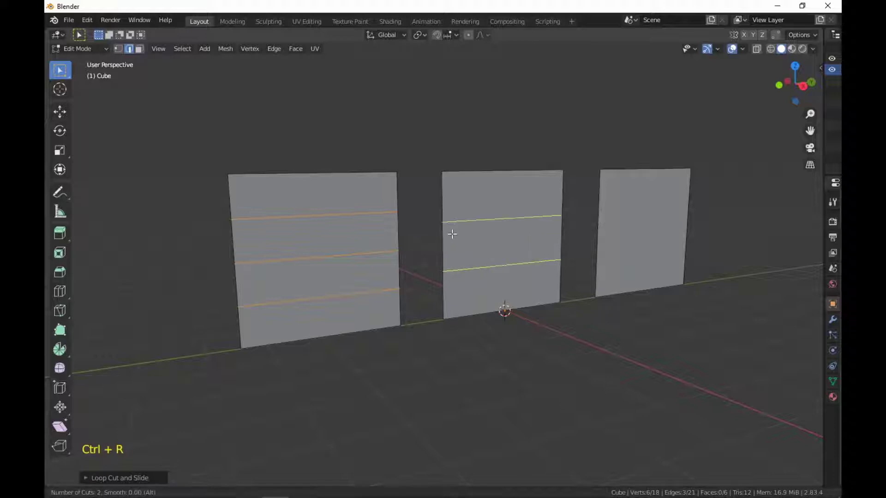
pyautogui.click(452, 233)
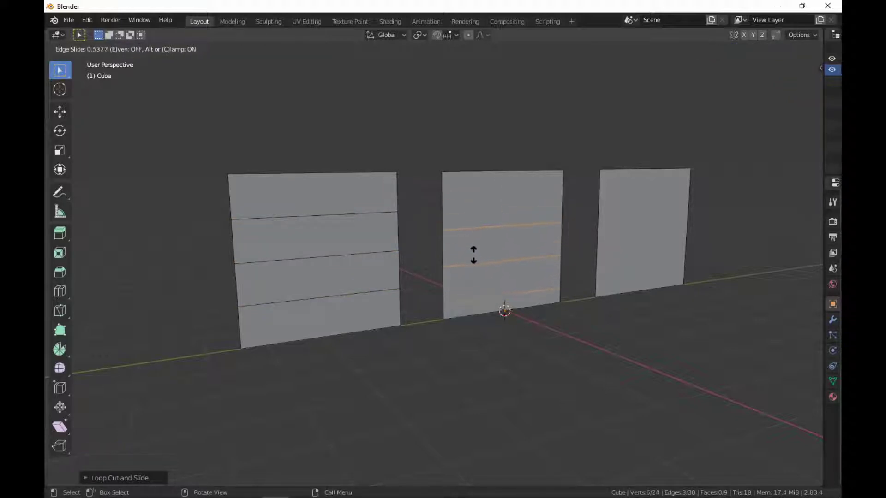
pyautogui.click(475, 232)
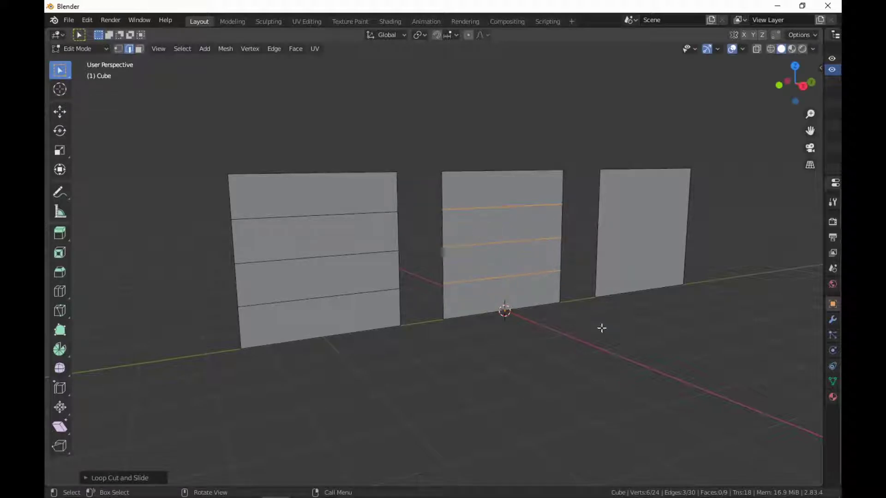
# Step: Add the same three evenly spaced horizontal loop cuts to the farthest face at the positive Y end
pyautogui.press('ctrl')
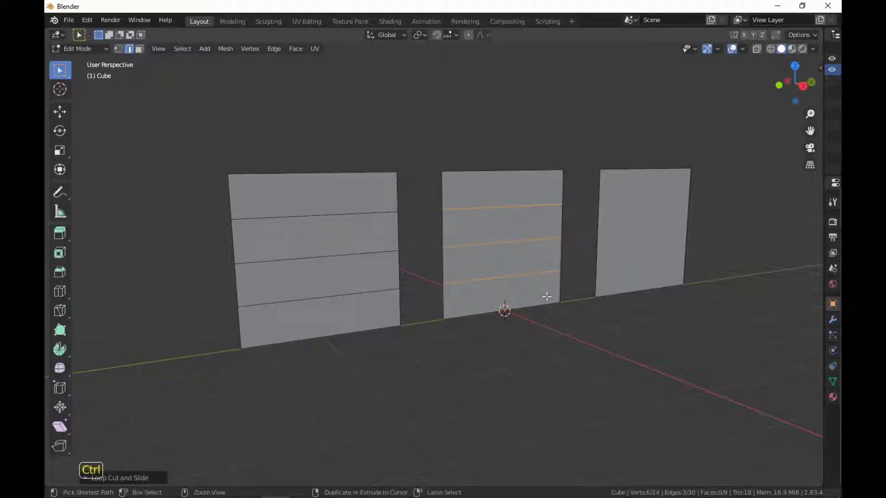
pyautogui.hotkey('ctrl', 'r')
pyautogui.click(603, 220)
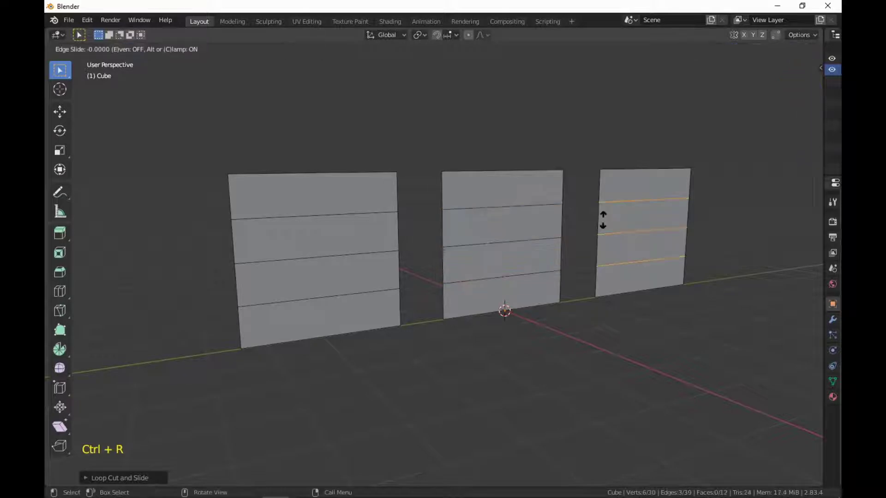
pyautogui.click(603, 220)
pyautogui.moveTo(588, 267); pyautogui.dragTo(644, 371, button='middle')
pyautogui.scroll(1, 644, 371)
pyautogui.scroll(-1, 644, 371)
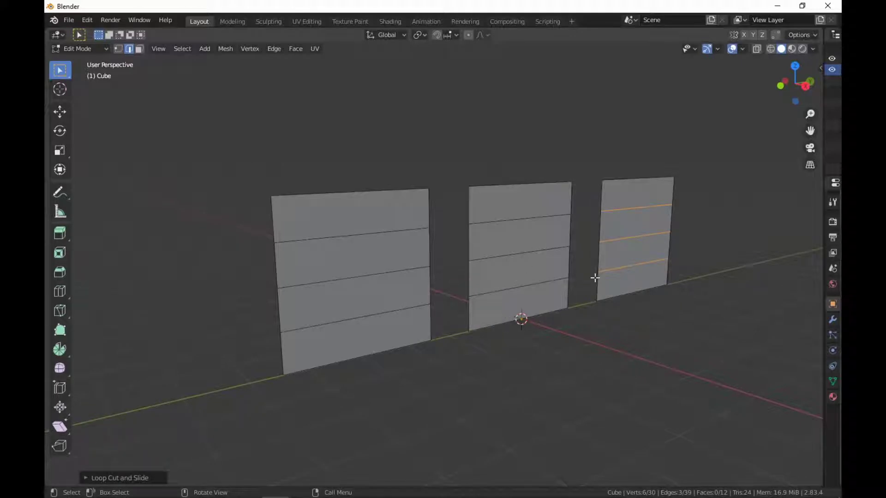
# Step: Try a loop cut in the middle face's bottom strip, slid up close to the edge above it, and undo it
pyautogui.click(521, 289)
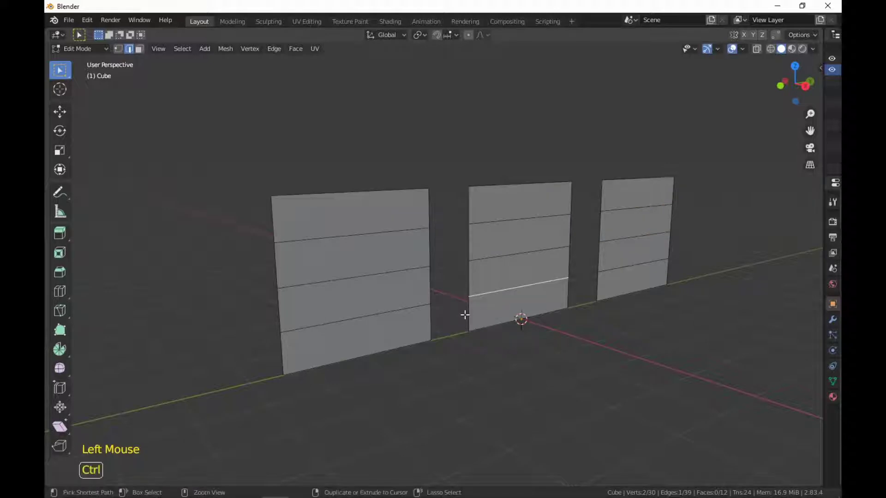
pyautogui.hotkey('ctrl', 'r')
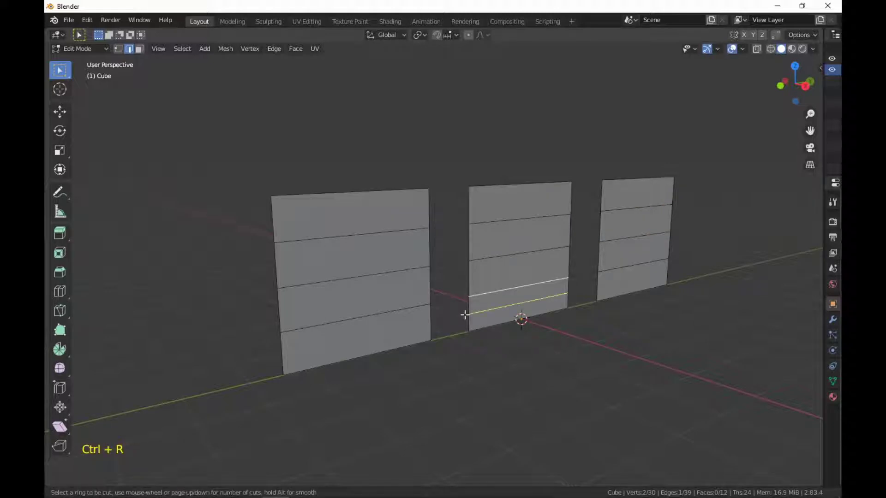
pyautogui.click(464, 315)
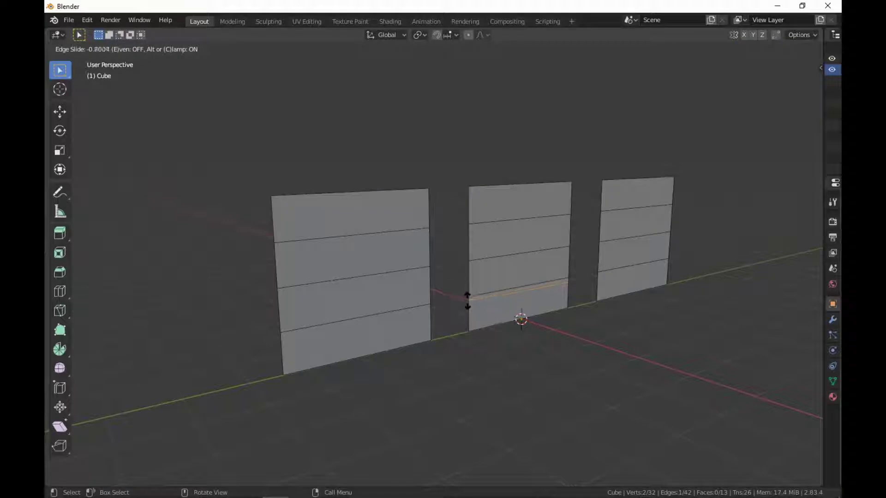
pyautogui.moveTo(467, 299); pyautogui.dragTo(463, 301)
pyautogui.moveTo(464, 301); pyautogui.dragTo(464, 300)
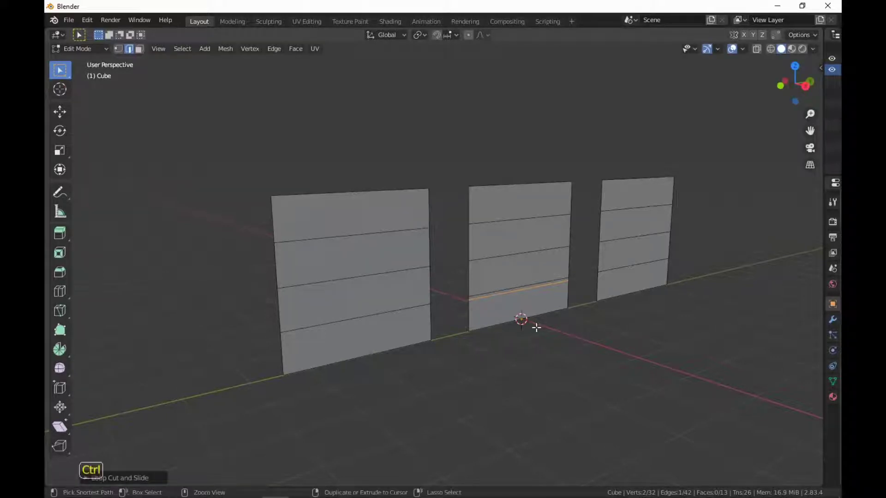
pyautogui.hotkey('ctrl', 'z')
# Step: Try an unslid loop cut centred in the middle face's bottom strip, and undo it
pyautogui.hotkey('ctrl', 'r')
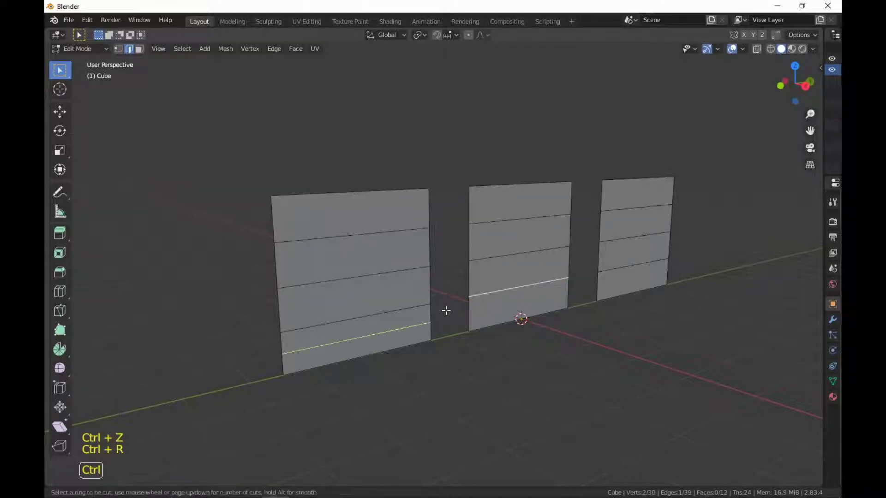
pyautogui.click(468, 310)
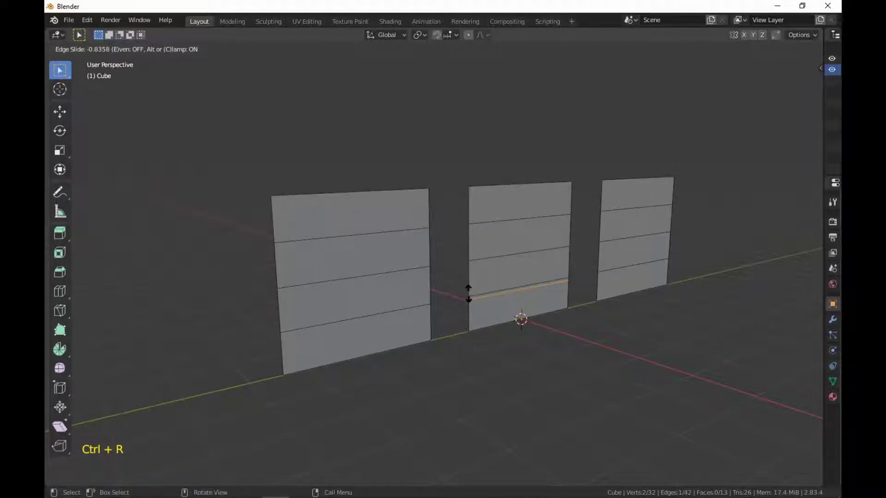
pyautogui.click(468, 294)
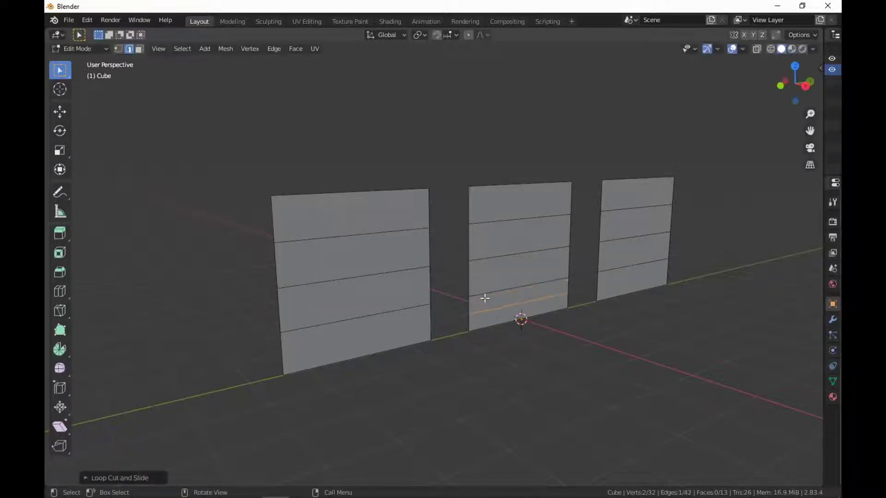
pyautogui.hotkey('ctrl', 'z')
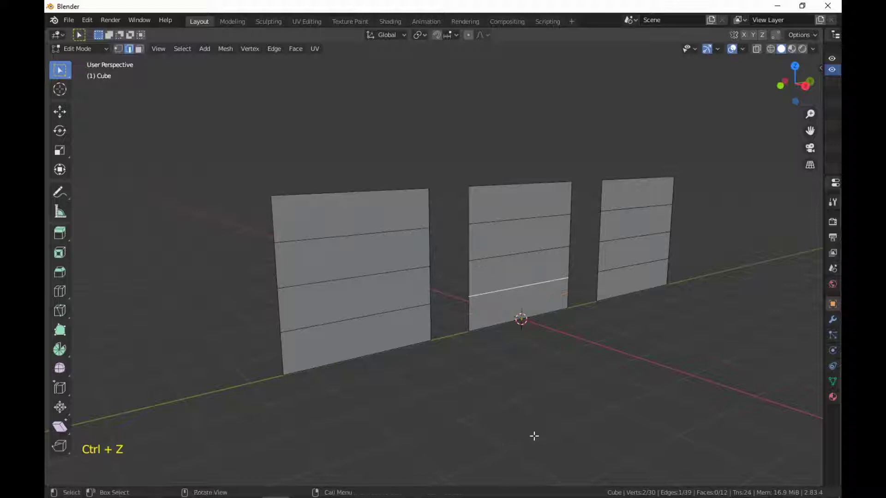
# Step: Clear the edge selection and add one centred vertical loop cut down the middle face
pyautogui.keyDown('shift'); pyautogui.click(530, 409); pyautogui.keyUp('shift')
pyautogui.click(538, 409)
pyautogui.keyDown('shift'); pyautogui.moveTo(538, 409); pyautogui.dragTo(532, 360, button='middle'); pyautogui.keyUp('shift')
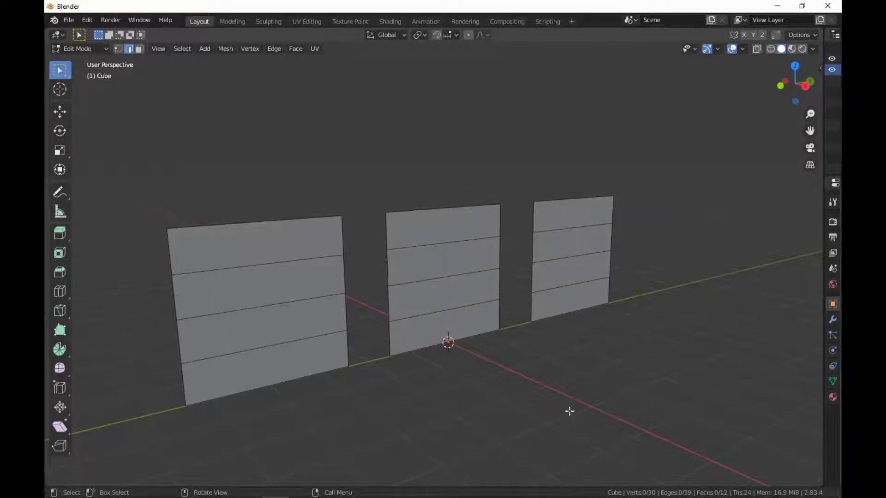
pyautogui.keyDown('shift'); pyautogui.moveTo(569, 411); pyautogui.dragTo(617, 423, button='middle'); pyautogui.keyUp('shift')
pyautogui.scroll(-3, 572, 394)
pyautogui.press('3')
pyautogui.scroll(2, 655, 406)
pyautogui.hotkey('ctrl', 'r')
pyautogui.click(539, 207)
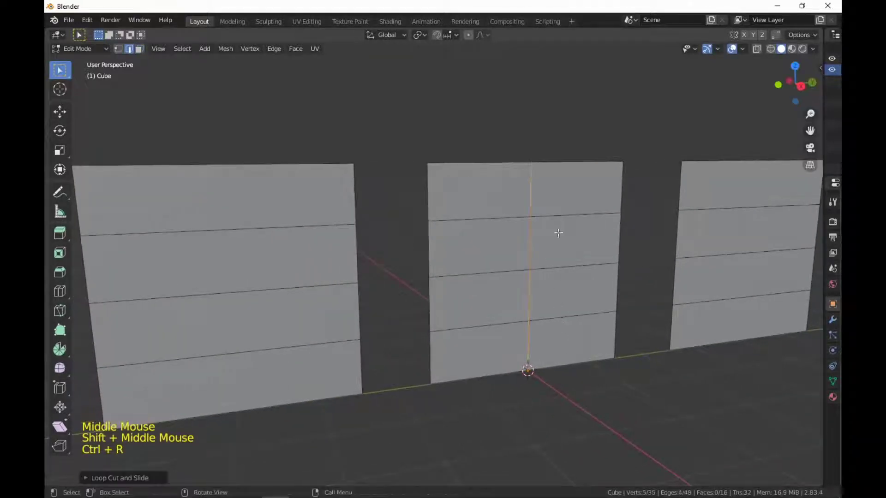
# Step: Select the lower three segments of the middle face's vertical cut by picking the shortest path from the second strip to the bottom
pyautogui.scroll(-1, 617, 460)
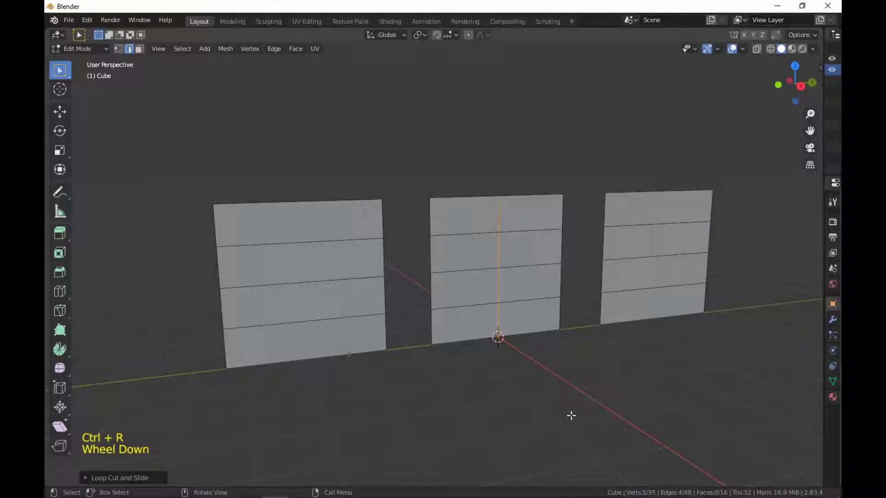
pyautogui.scroll(1, 571, 416)
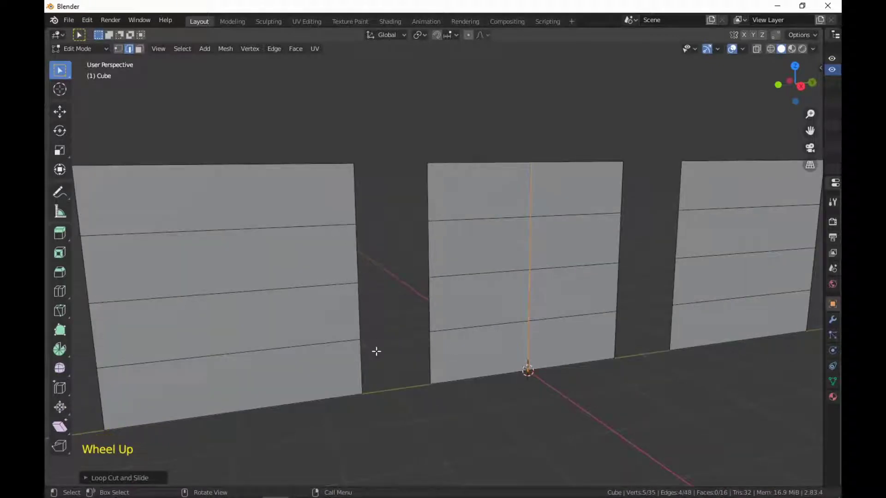
pyautogui.moveTo(451, 366); pyautogui.dragTo(468, 381, button='middle')
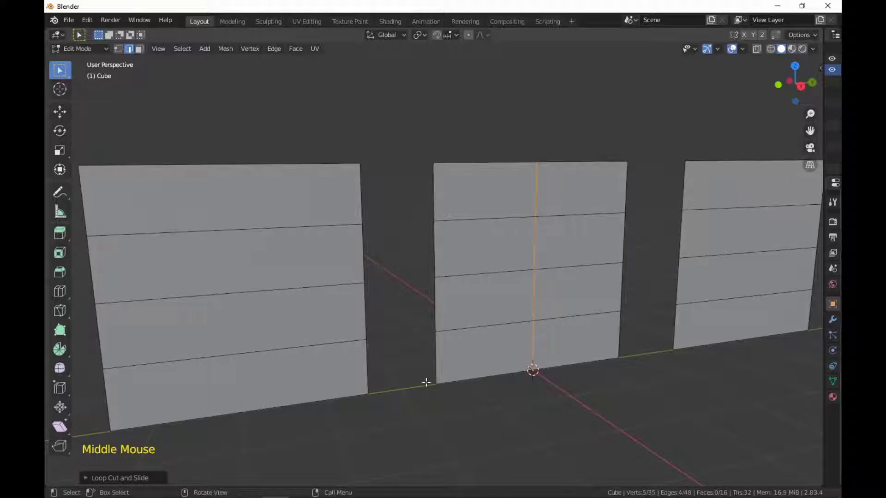
pyautogui.moveTo(549, 296); pyautogui.dragTo(582, 359, button='middle')
pyautogui.click(575, 251)
pyautogui.keyDown('shift'); pyautogui.moveTo(575, 251); pyautogui.dragTo(576, 395, button='middle'); pyautogui.keyUp('shift')
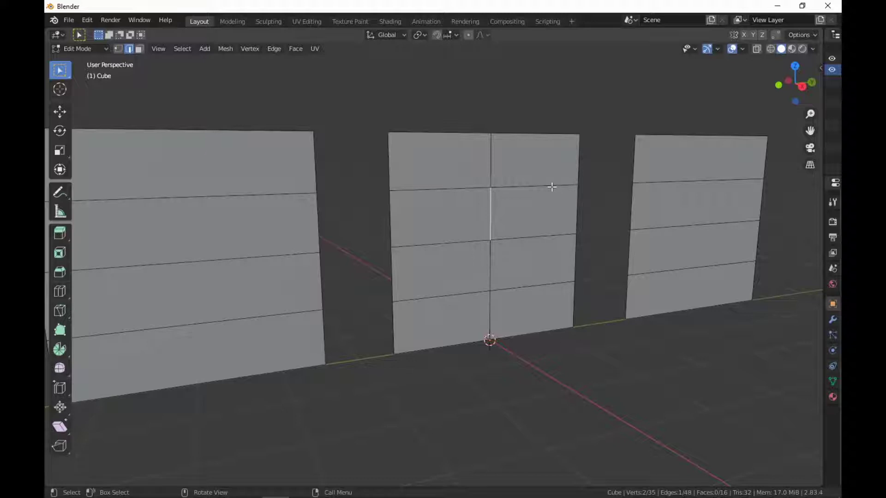
pyautogui.moveTo(538, 354); pyautogui.dragTo(545, 355, button='middle')
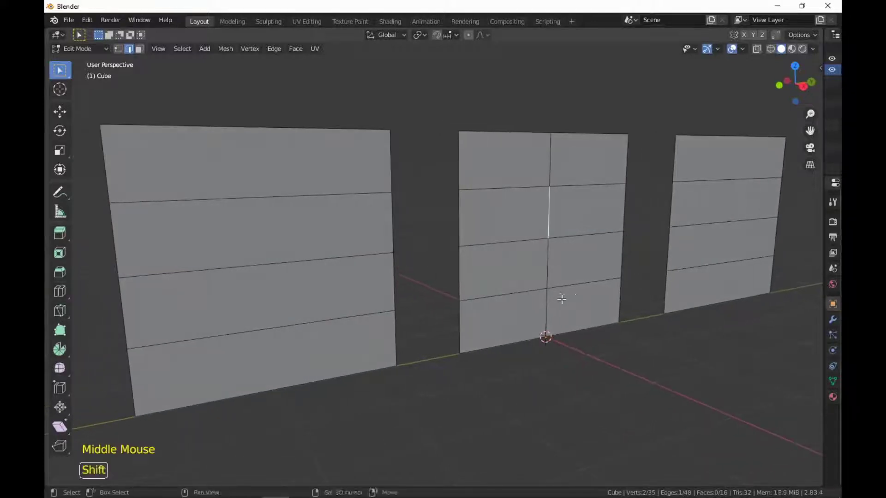
pyautogui.keyDown('shift'); pyautogui.moveTo(561, 300); pyautogui.dragTo(543, 281, button='middle'); pyautogui.keyUp('shift')
pyautogui.keyDown('ctrl'); pyautogui.click(527, 333); pyautogui.keyUp('ctrl')
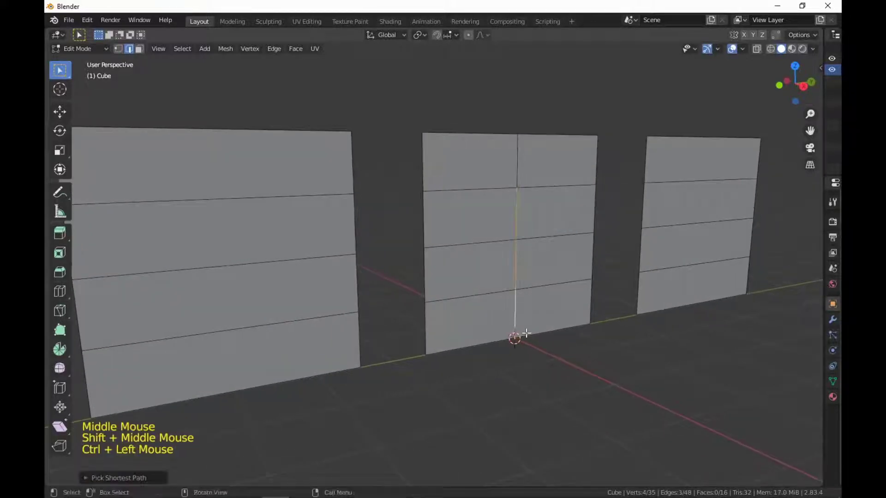
pyautogui.click(522, 223)
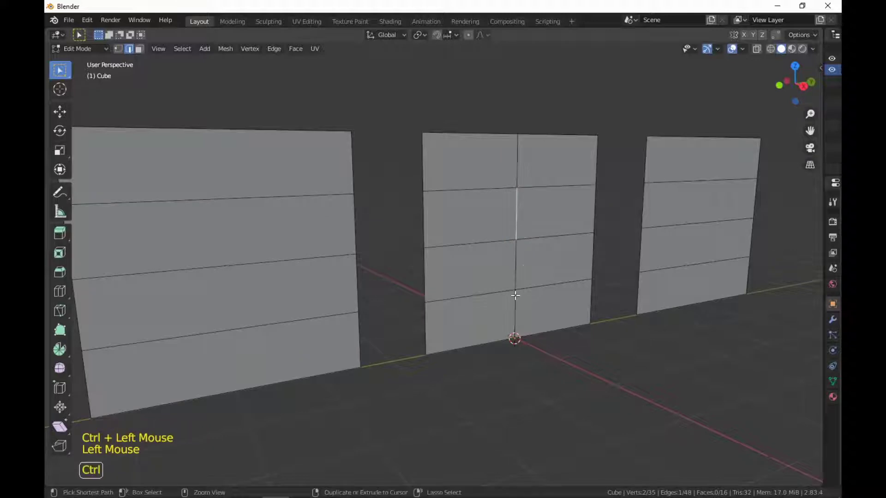
pyautogui.keyDown('ctrl'); pyautogui.click(515, 314); pyautogui.keyUp('ctrl')
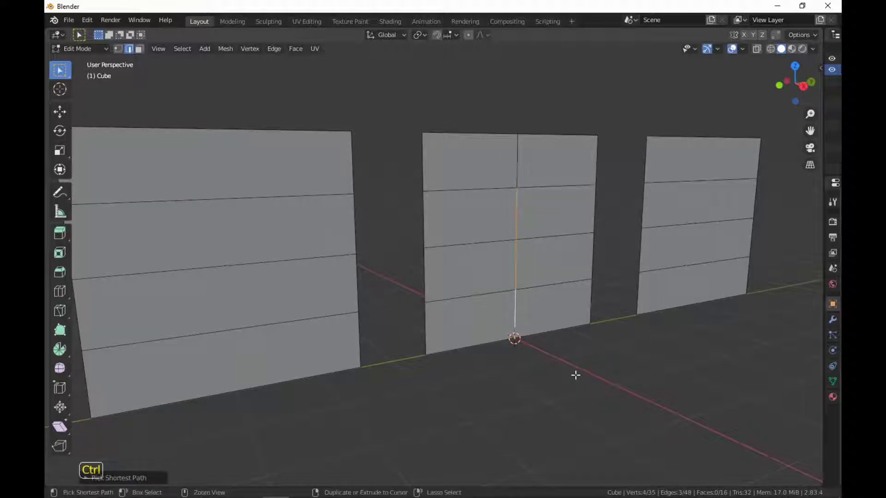
# Step: Bevel the selected vertical edges, trying several segment counts before settling on one segment and a width reaching nearly to the face's sides
pyautogui.hotkey('ctrl', 'b')
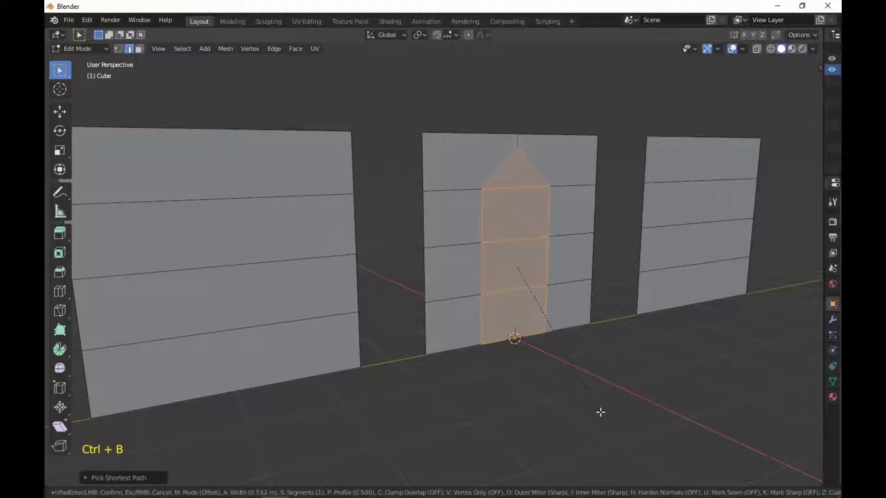
pyautogui.scroll(6, 607, 421)
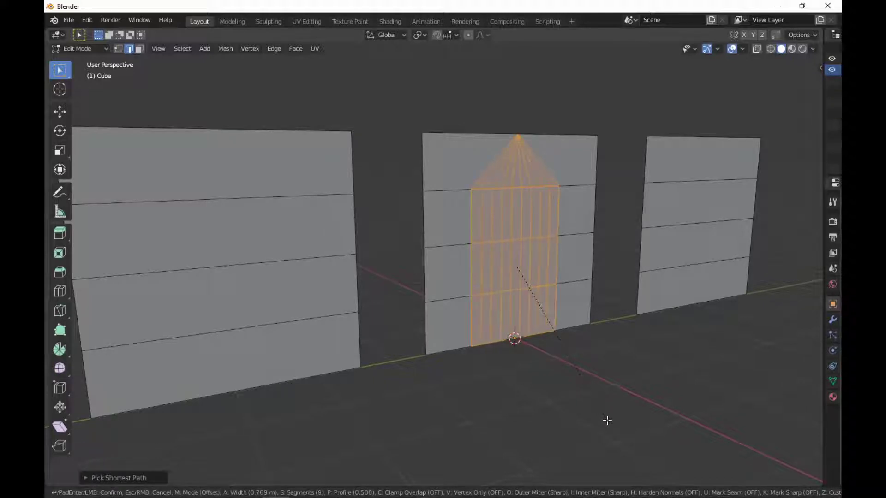
pyautogui.scroll(7, 607, 421)
pyautogui.scroll(-10, 607, 420)
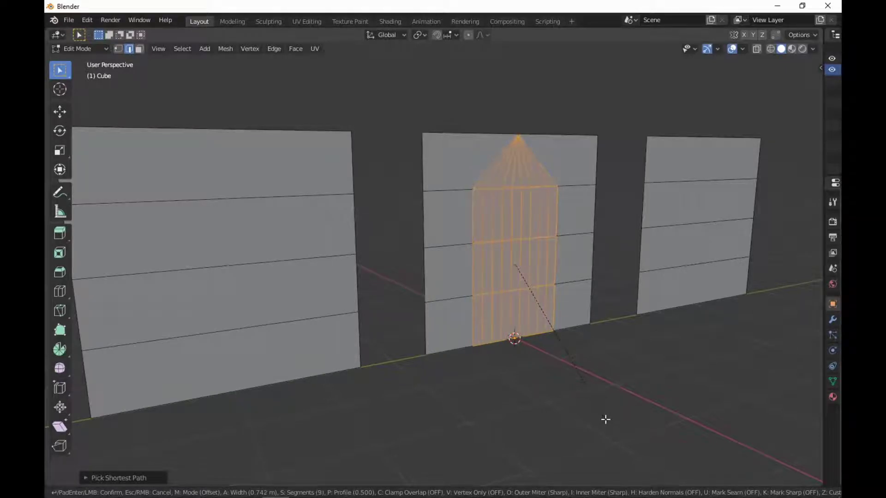
pyautogui.scroll(-8, 606, 419)
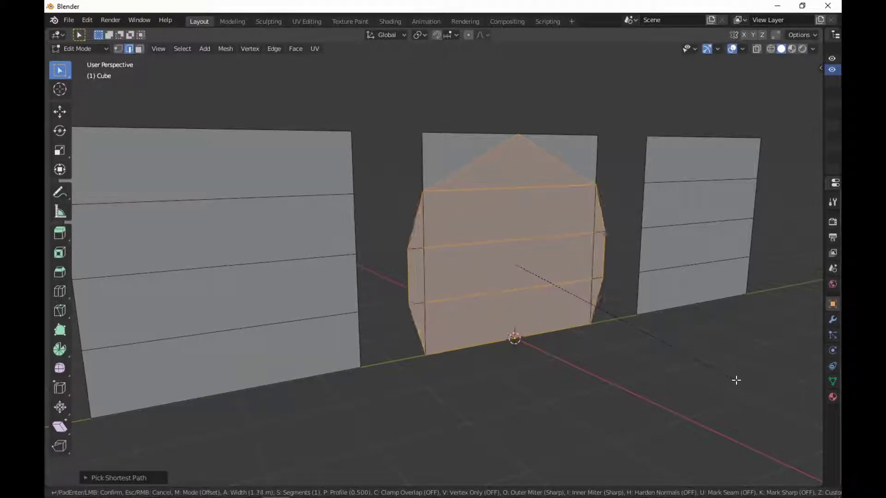
pyautogui.click(706, 367)
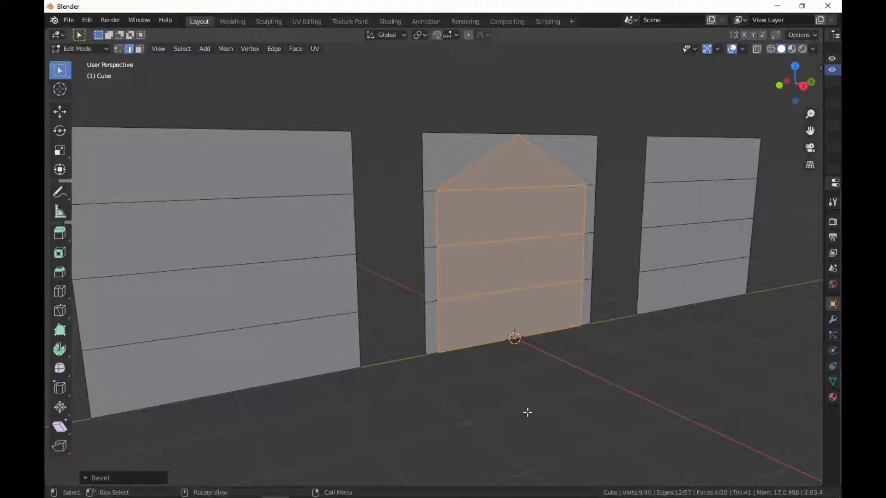
# Step: Clear the selection and add one centred vertical loop cut through the three strips of the middle face's bevelled area
pyautogui.click(443, 405)
pyautogui.hotkey('ctrl', 'r')
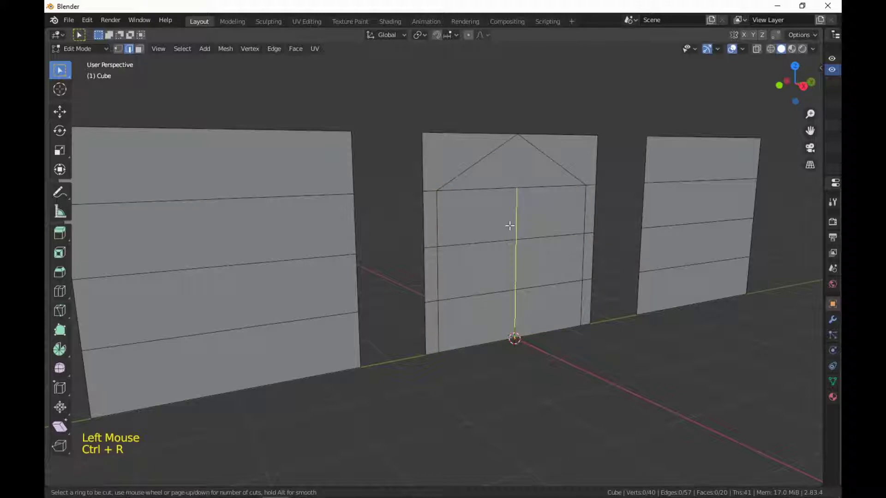
pyautogui.click(509, 225)
pyautogui.press('1')
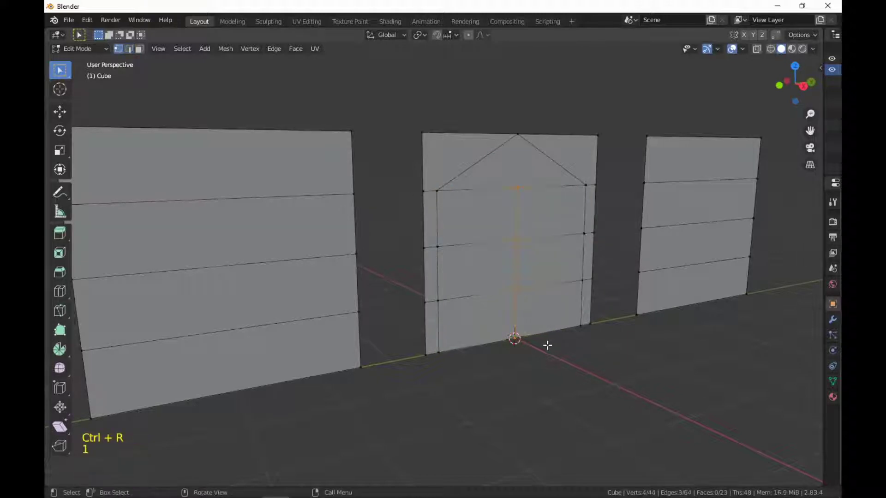
# Step: Connect the top vertex of the new vertical cut to the apex vertex on the middle face's upper edge
pyautogui.moveTo(548, 346); pyautogui.dragTo(554, 367, button='middle')
pyautogui.scroll(3, 568, 373)
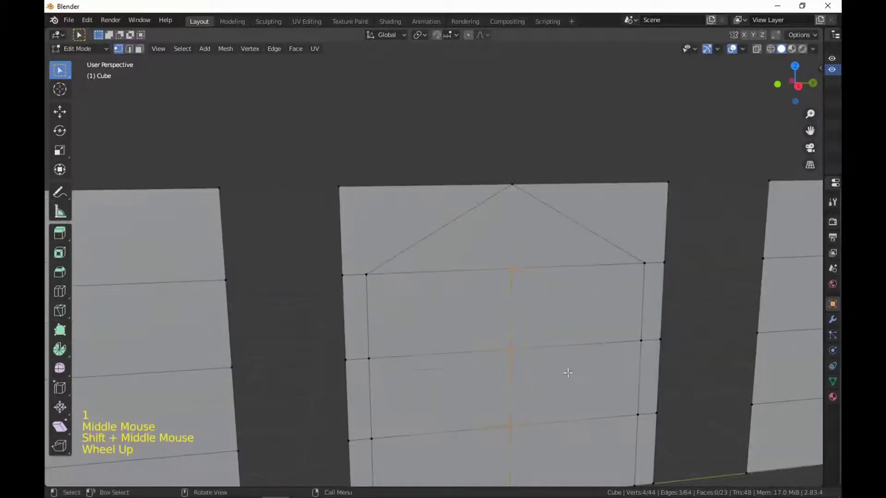
pyautogui.click(511, 268)
pyautogui.keyDown('shift'); pyautogui.click(510, 184); pyautogui.keyUp('shift')
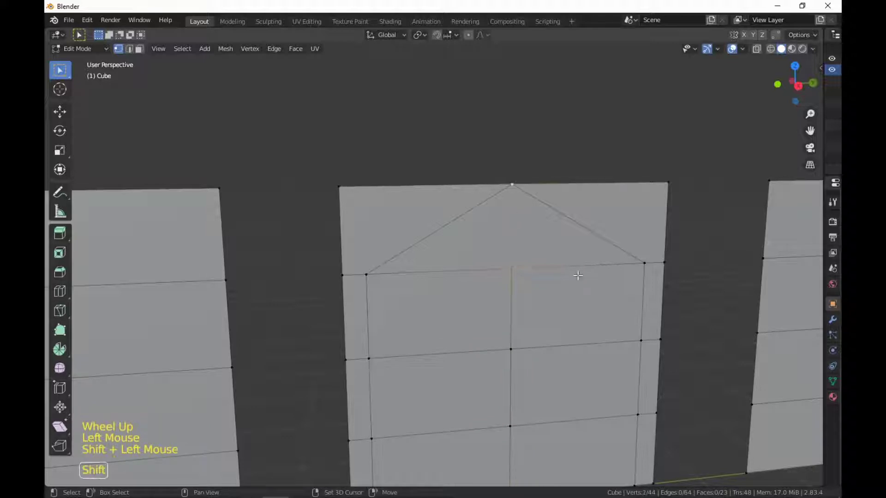
pyautogui.keyDown('shift'); pyautogui.moveTo(577, 277); pyautogui.dragTo(562, 245, button='middle'); pyautogui.keyUp('shift')
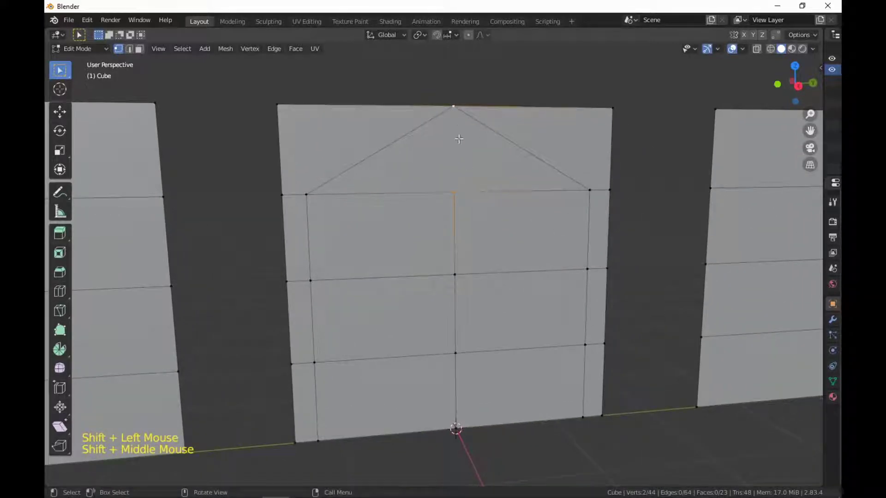
pyautogui.click(454, 192)
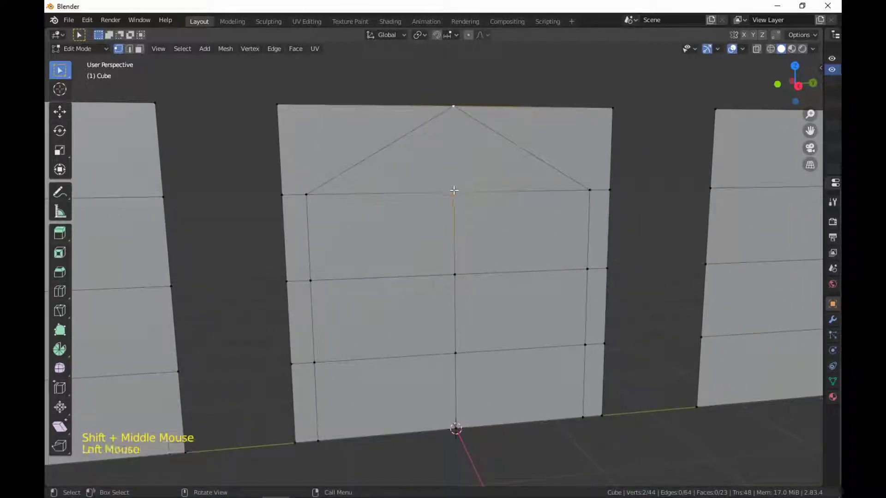
pyautogui.keyDown('shift'); pyautogui.click(453, 106); pyautogui.keyUp('shift')
pyautogui.press('j')
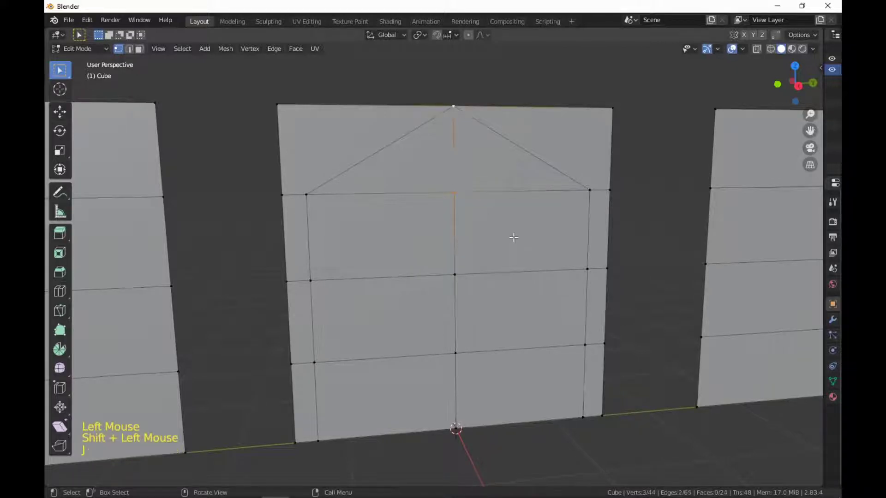
# Step: Check the split gable by selecting each of its two triangular faces in turn
pyautogui.moveTo(510, 261); pyautogui.dragTo(608, 132, button='middle')
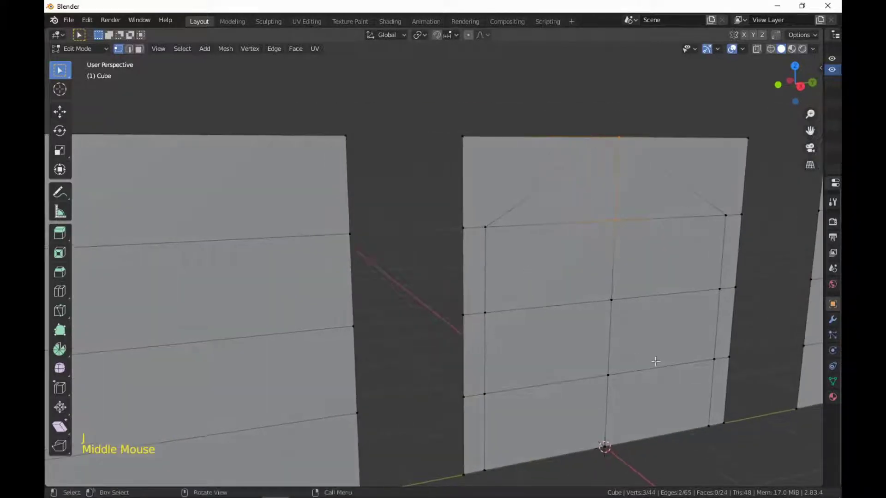
pyautogui.keyDown('shift'); pyautogui.moveTo(652, 362); pyautogui.dragTo(606, 318, button='middle'); pyautogui.keyUp('shift')
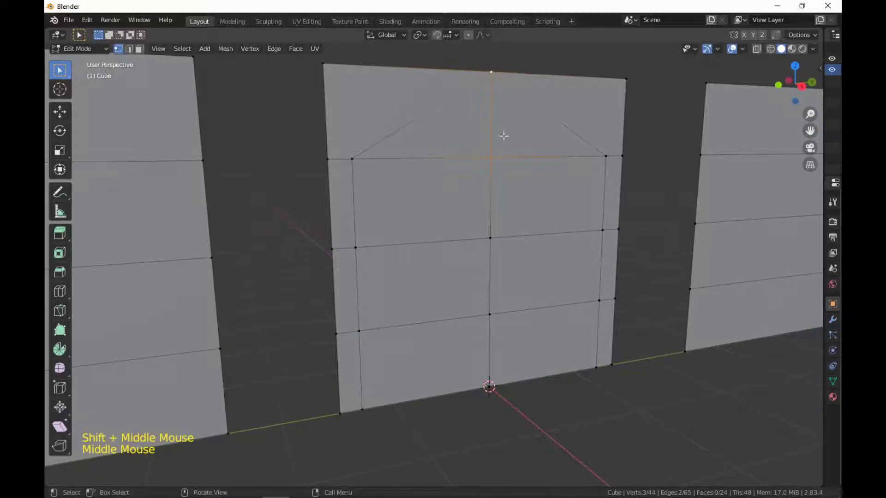
pyautogui.press('3')
pyautogui.click(470, 128)
pyautogui.click(527, 134)
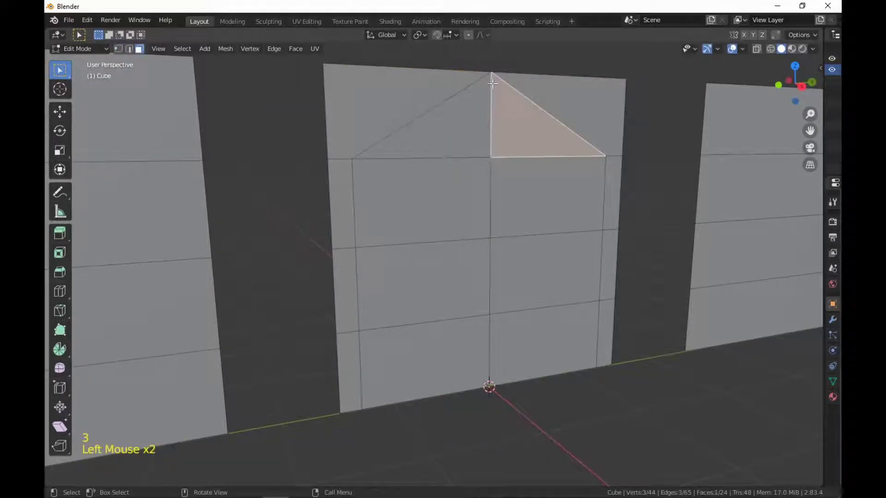
# Step: Create an edge across the gap between the left and middle faces, linking their facing vertices on the uppermost horizontal cut
pyautogui.scroll(-3, 524, 183)
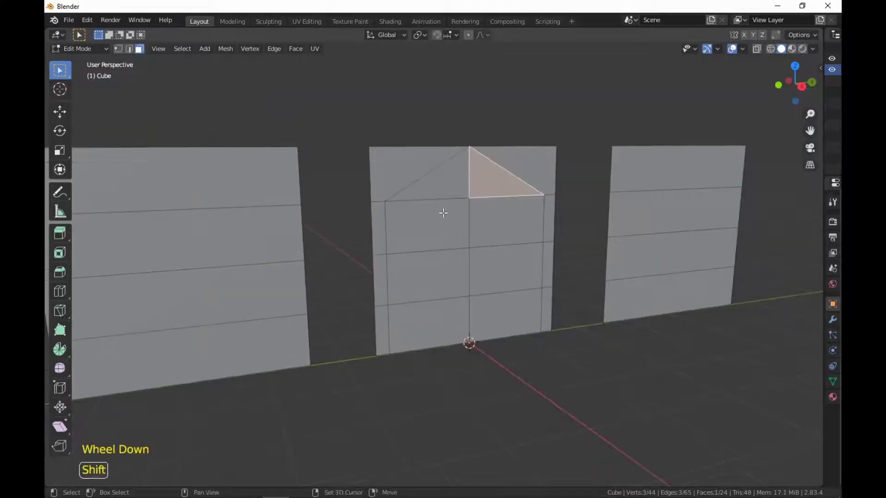
pyautogui.keyDown('shift'); pyautogui.moveTo(443, 211); pyautogui.dragTo(492, 199, button='middle'); pyautogui.keyUp('shift')
pyautogui.scroll(3, 455, 231)
pyautogui.press('1')
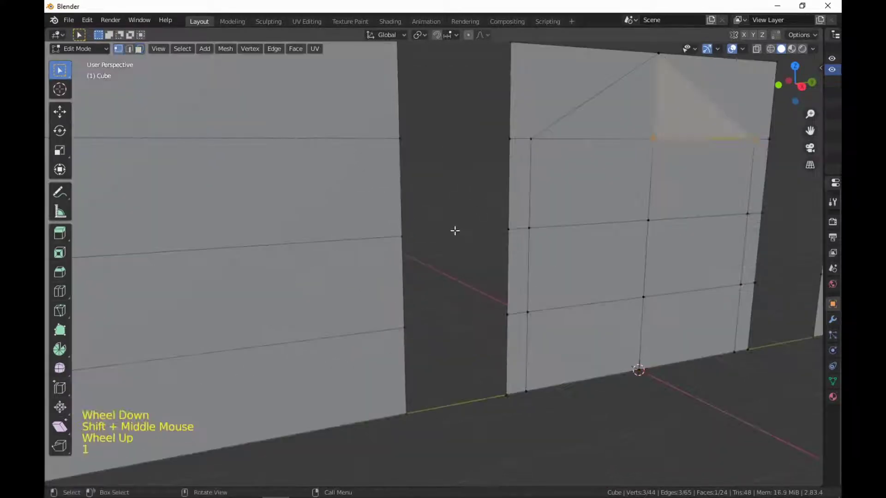
pyautogui.click(508, 140)
pyautogui.keyDown('shift'); pyautogui.click(402, 140); pyautogui.keyUp('shift')
pyautogui.keyDown('shift'); pyautogui.moveTo(401, 140); pyautogui.dragTo(448, 214, button='middle'); pyautogui.keyUp('shift')
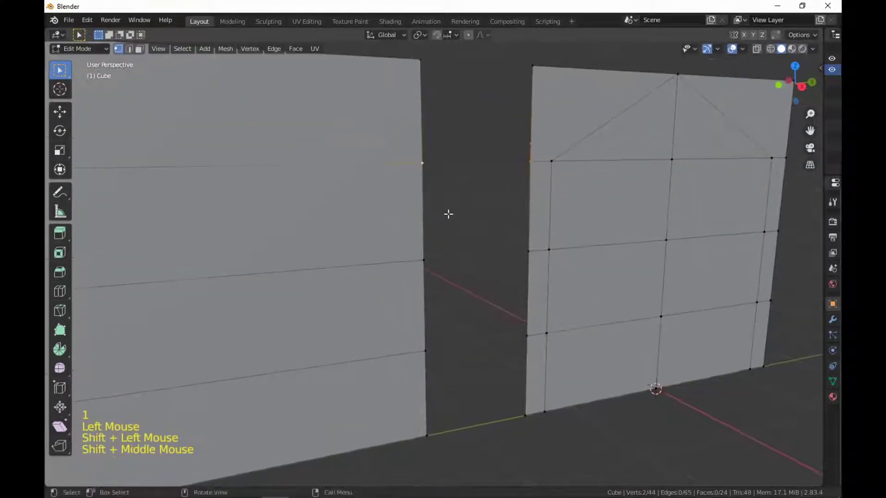
pyautogui.press('f')
# Step: Create a second edge across the gap on the next cut down and fill a face between the two bridging edges
pyautogui.click(526, 251)
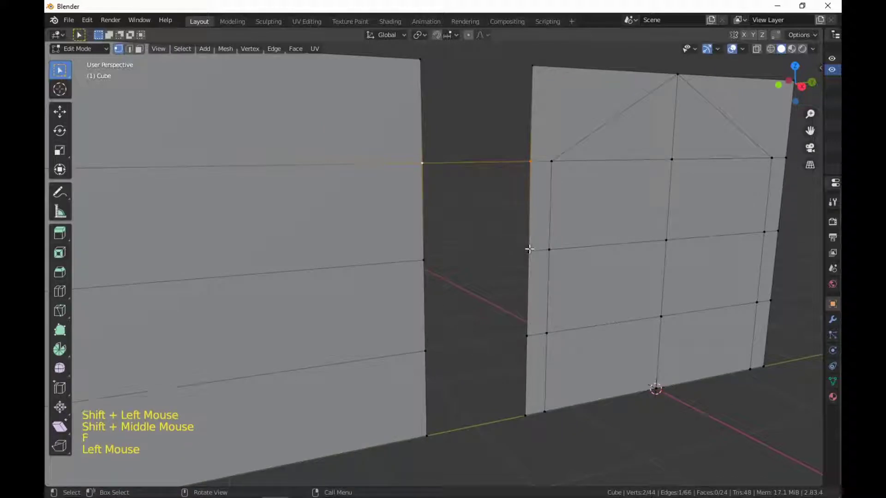
pyautogui.keyDown('shift'); pyautogui.click(424, 259); pyautogui.keyUp('shift')
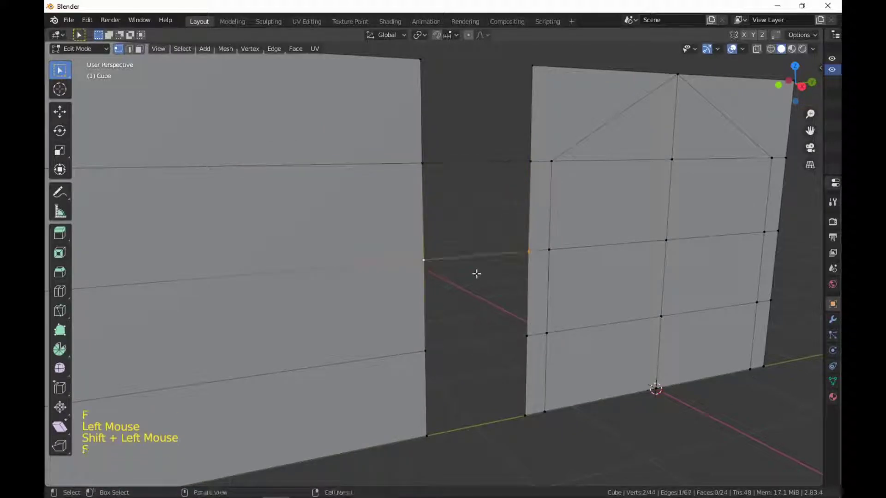
pyautogui.press('f')
pyautogui.press('2')
pyautogui.click(483, 160)
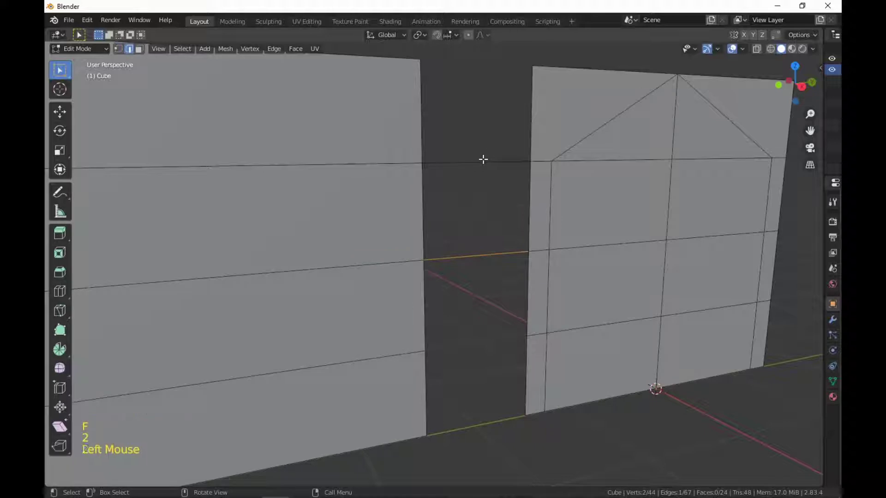
pyautogui.keyDown('shift'); pyautogui.click(485, 257); pyautogui.keyUp('shift')
pyautogui.press('f')
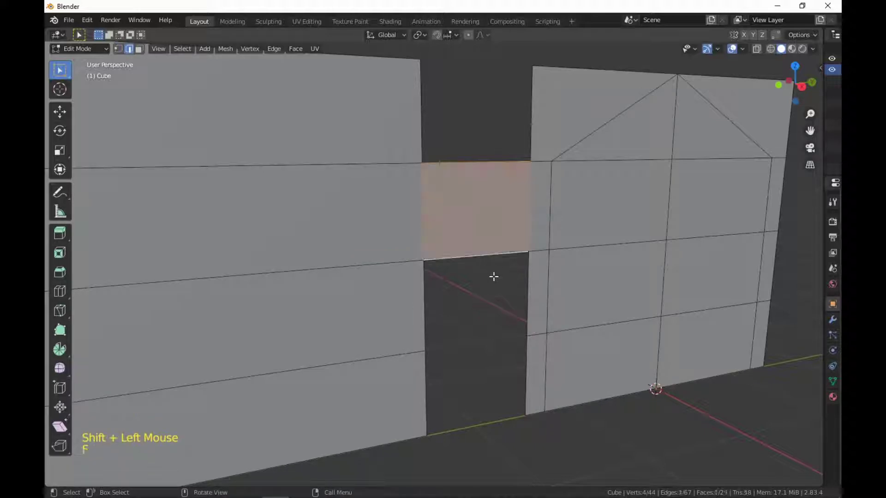
# Step: Split the bridging face along both diagonals by connecting its opposite corner vertices
pyautogui.press('1')
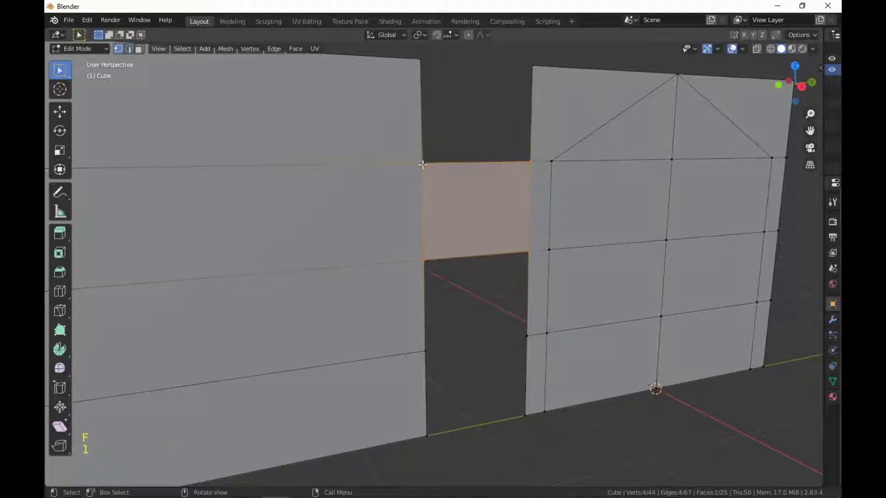
pyautogui.click(423, 165)
pyautogui.keyDown('shift'); pyautogui.click(529, 252); pyautogui.keyUp('shift')
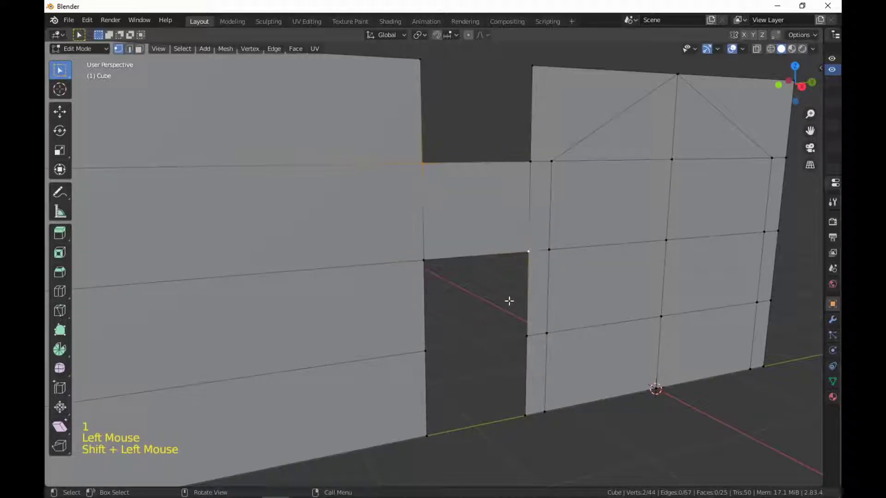
pyautogui.press('j')
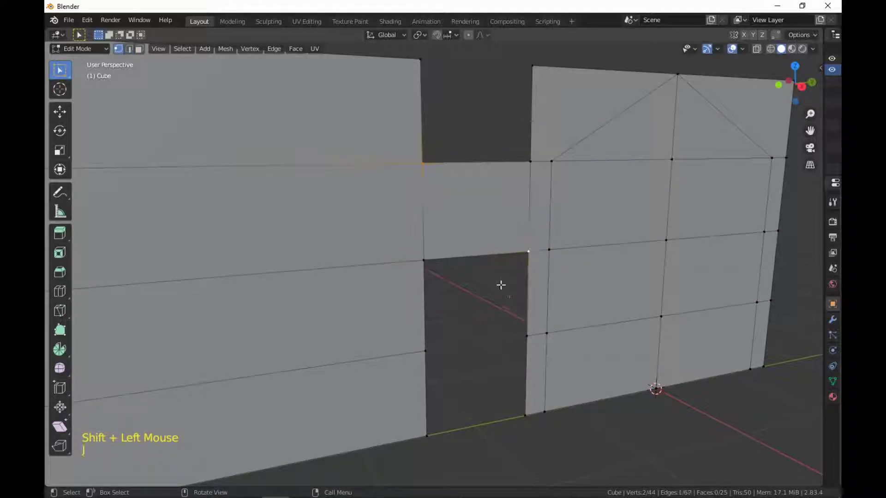
pyautogui.click(439, 265)
pyautogui.keyDown('shift'); pyautogui.click(441, 272); pyautogui.keyUp('shift')
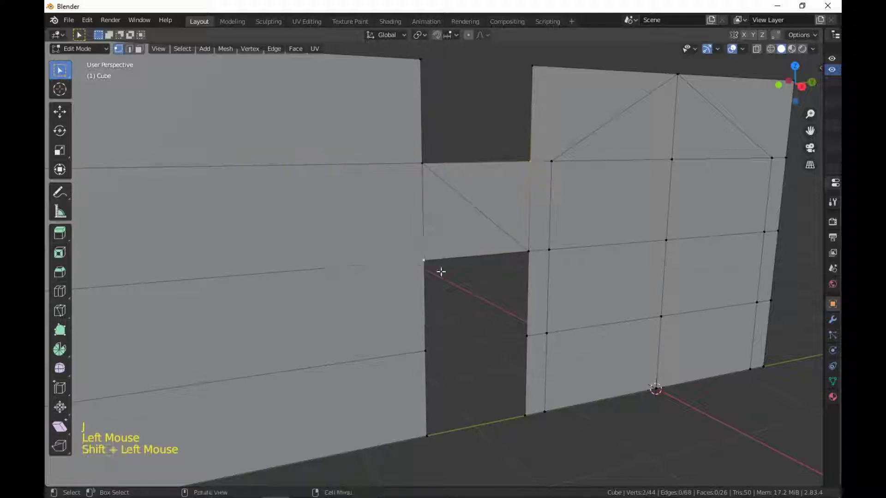
pyautogui.press('j')
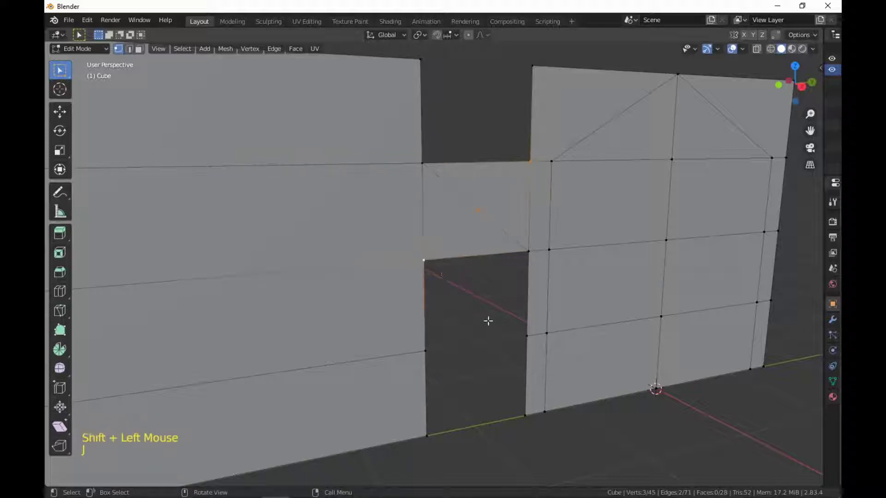
# Step: Select the four triangular faces that bridge the left and middle faces and delete them
pyautogui.press('3')
pyautogui.moveTo(520, 309); pyautogui.dragTo(597, 214, button='middle')
pyautogui.click(568, 222)
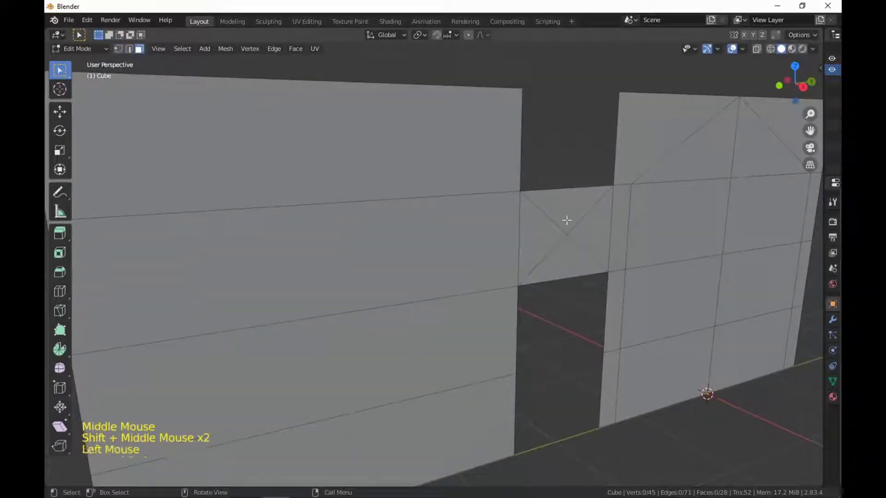
pyautogui.keyDown('shift'); pyautogui.click(583, 236); pyautogui.keyUp('shift')
pyautogui.keyDown('shift'); pyautogui.click(559, 245); pyautogui.keyUp('shift')
pyautogui.keyDown('shift'); pyautogui.click(544, 244); pyautogui.keyUp('shift')
pyautogui.keyDown('shift'); pyautogui.moveTo(558, 260); pyautogui.dragTo(343, 211, button='middle'); pyautogui.keyUp('shift')
pyautogui.rightClick(598, 379)
pyautogui.click(597, 377)
pyautogui.scroll(-4, 740, 368)
pyautogui.scroll(2, 719, 373)
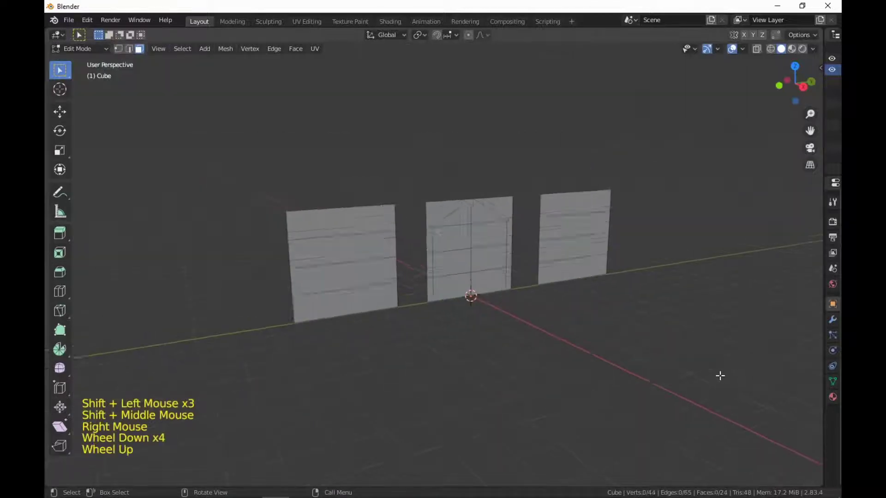
# Step: Select the six rectangular faces below the middle face's gable and inset them slightly as one region
pyautogui.scroll(1, 638, 370)
pyautogui.keyDown('shift'); pyautogui.moveTo(633, 351); pyautogui.dragTo(599, 320, button='middle'); pyautogui.keyUp('shift')
pyautogui.click(512, 246)
pyautogui.keyDown('shift'); pyautogui.click(551, 223); pyautogui.keyUp('shift')
pyautogui.keyDown('shift'); pyautogui.click(552, 267); pyautogui.keyUp('shift')
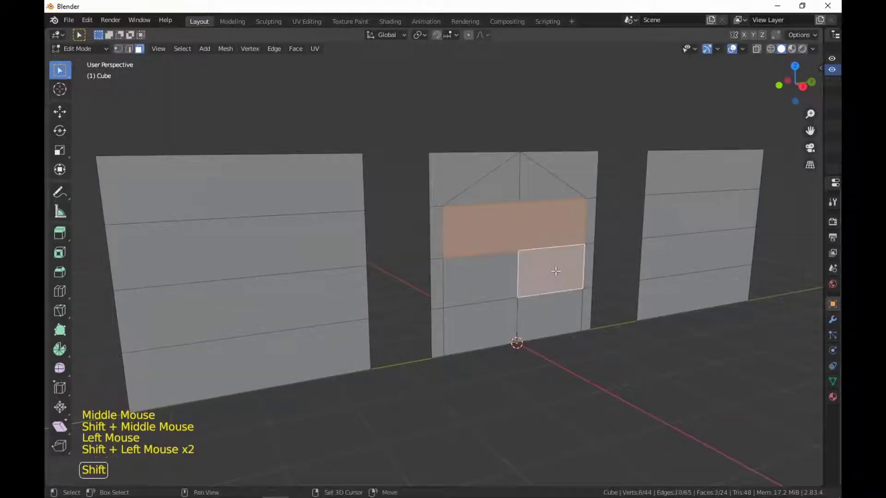
pyautogui.keyDown('shift'); pyautogui.click(550, 316); pyautogui.keyUp('shift')
pyautogui.keyDown('shift'); pyautogui.click(493, 321); pyautogui.keyUp('shift')
pyautogui.keyDown('shift'); pyautogui.moveTo(493, 321); pyautogui.dragTo(659, 373, button='middle'); pyautogui.keyUp('shift')
pyautogui.scroll(2, 621, 370)
pyautogui.scroll(-1, 621, 370)
pyautogui.keyDown('shift'); pyautogui.click(400, 286); pyautogui.keyUp('shift')
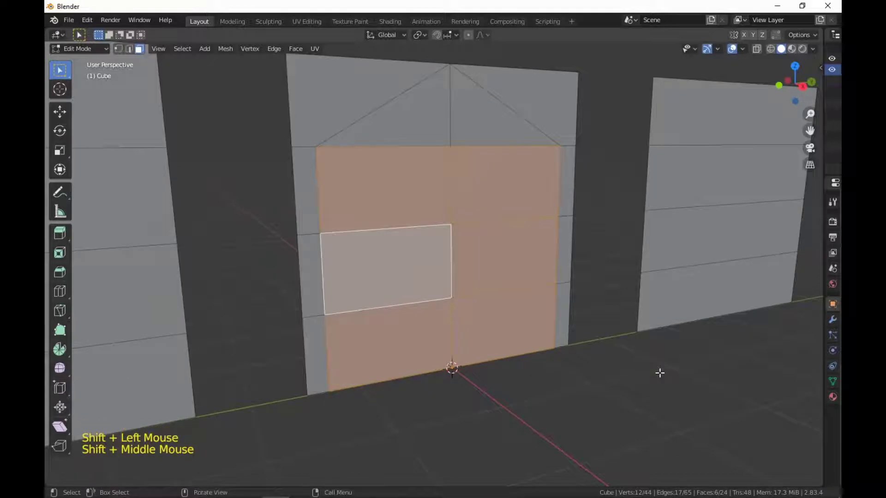
pyautogui.press('i')
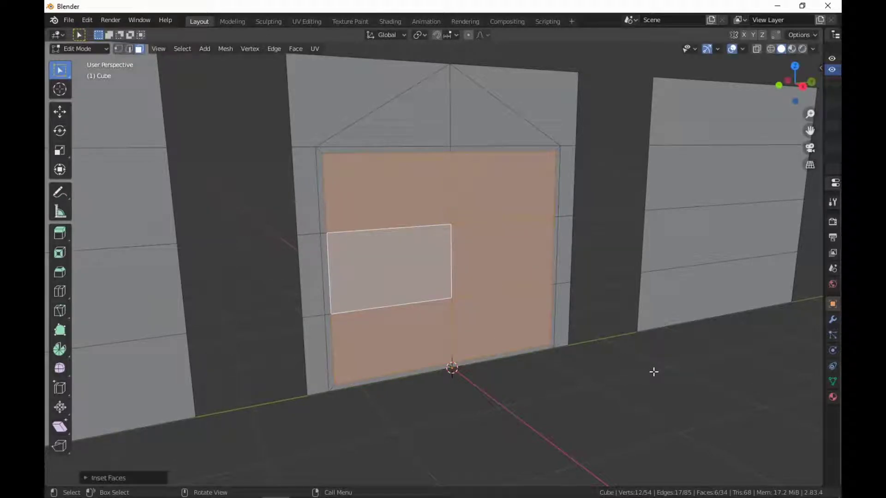
# Step: Select the two inner edges along the bottom of the inset area
pyautogui.press('2')
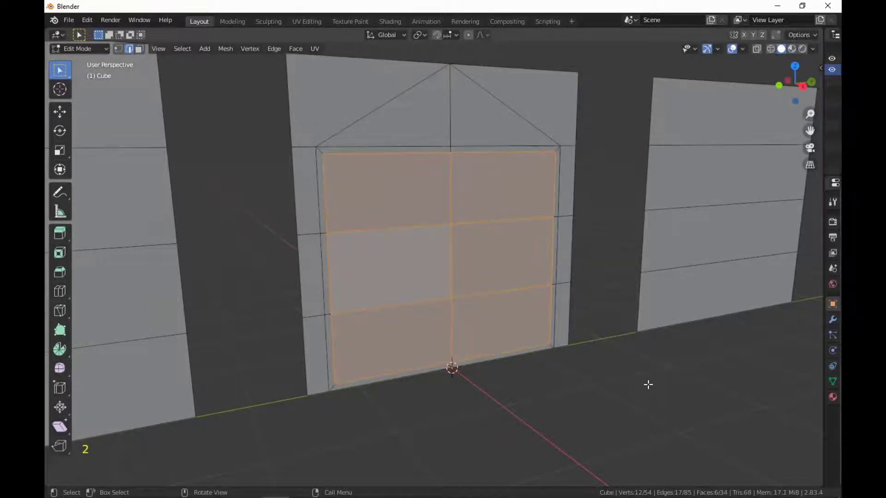
pyautogui.click(514, 354)
pyautogui.click(512, 352)
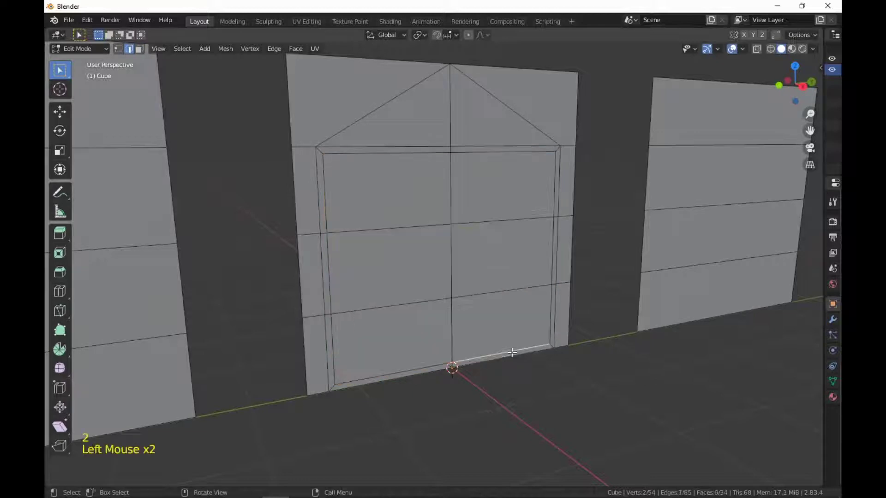
pyautogui.keyDown('shift'); pyautogui.click(443, 367); pyautogui.keyUp('shift')
pyautogui.keyDown('shift'); pyautogui.moveTo(450, 379); pyautogui.dragTo(490, 370, button='middle'); pyautogui.keyUp('shift')
pyautogui.keyDown('shift'); pyautogui.scroll(1, 490, 369); pyautogui.keyUp('shift')
pyautogui.scroll(2, 474, 339)
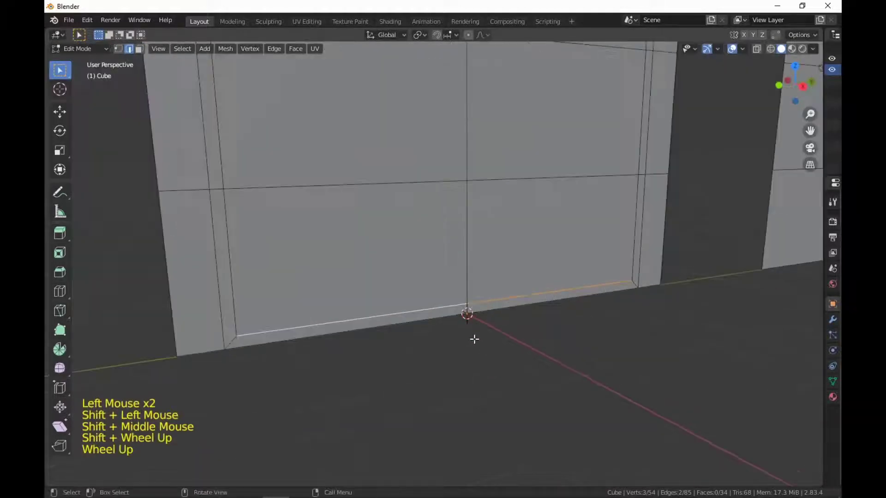
# Step: Set the snapping target to Vertex
pyautogui.click(454, 35)
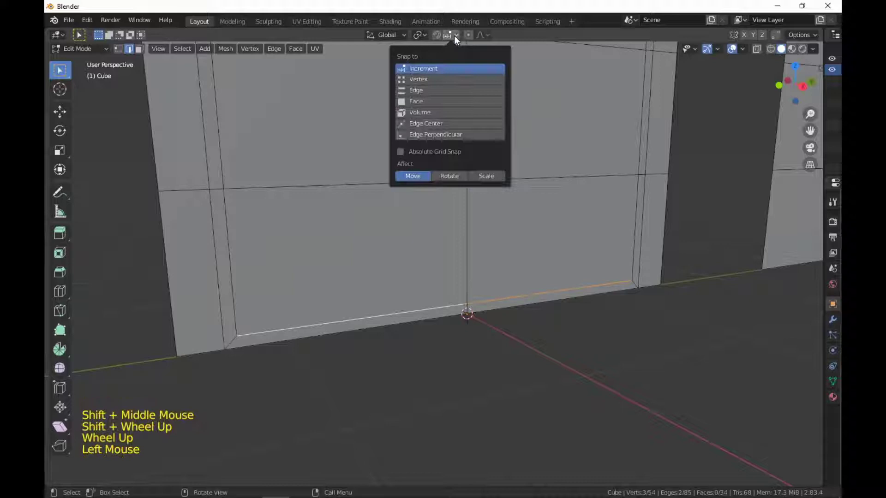
pyautogui.click(442, 79)
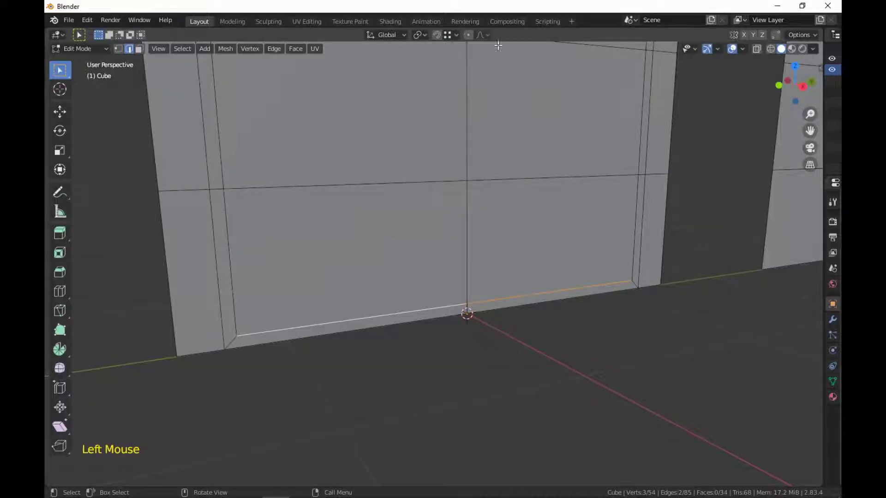
pyautogui.keyDown('shift'); pyautogui.moveTo(427, 310); pyautogui.dragTo(447, 336, button='middle'); pyautogui.keyUp('shift')
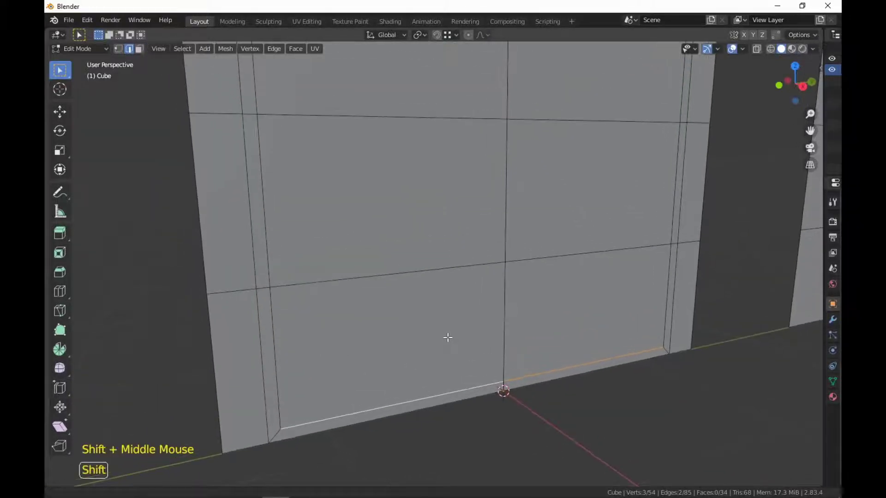
pyautogui.scroll(-3, 464, 349)
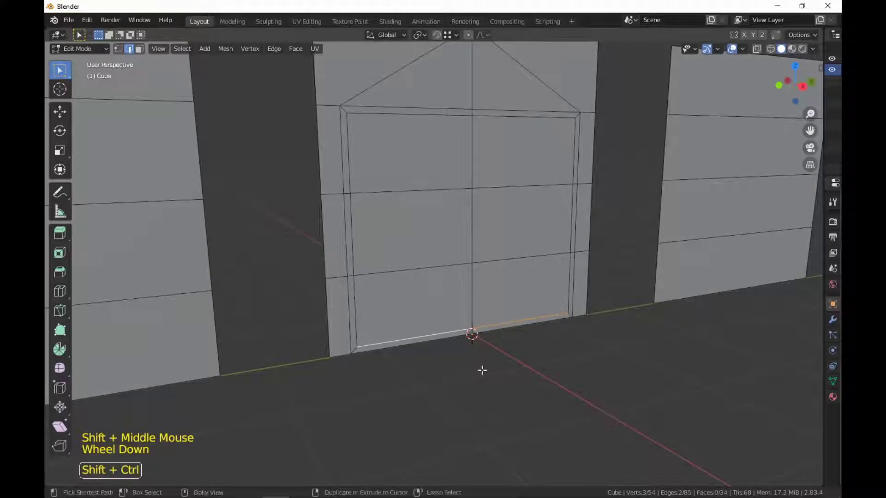
pyautogui.hotkey('shift', 'ctrl', 'Tab')
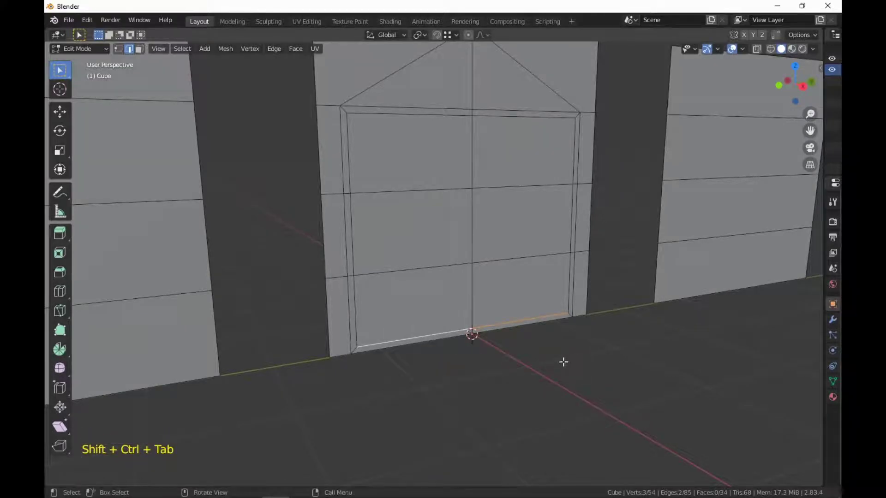
pyautogui.press('shift')
pyautogui.hotkey('shift', 'ctrl', 'Tab')
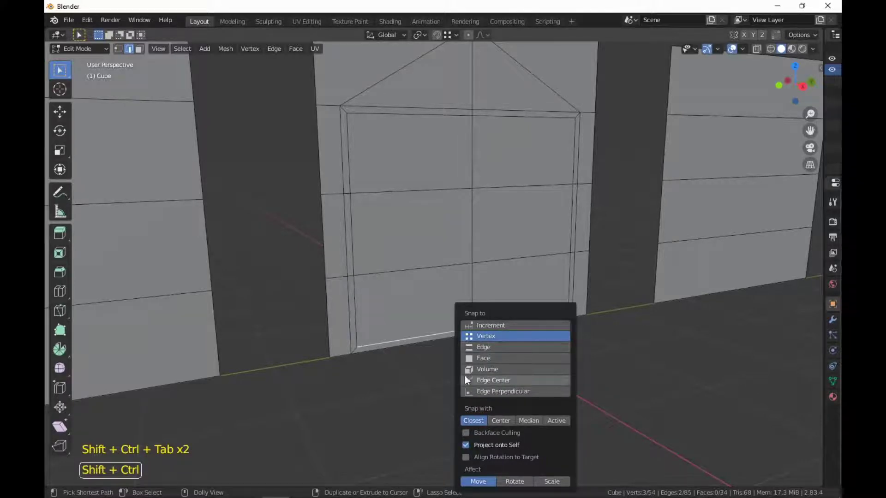
pyautogui.hotkey('shift', 'ctrl', 'Tab')
pyautogui.hotkey('shift', 'ctrl', 'Tab')
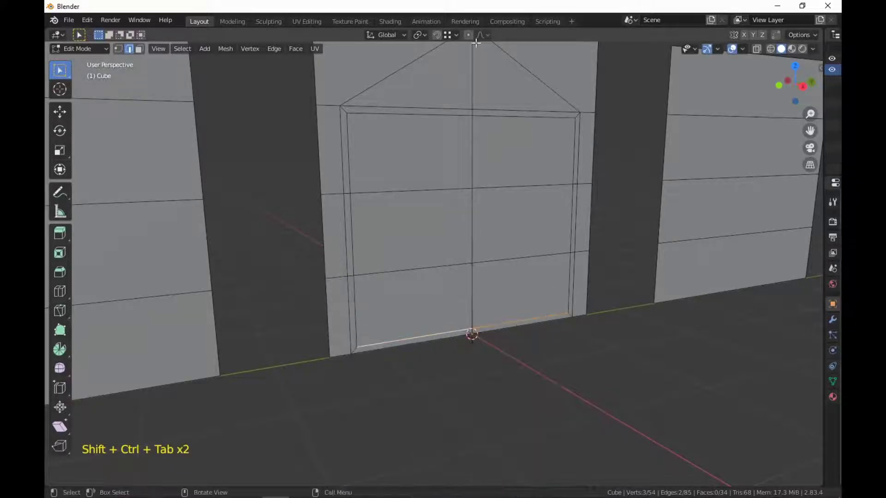
pyautogui.click(447, 34)
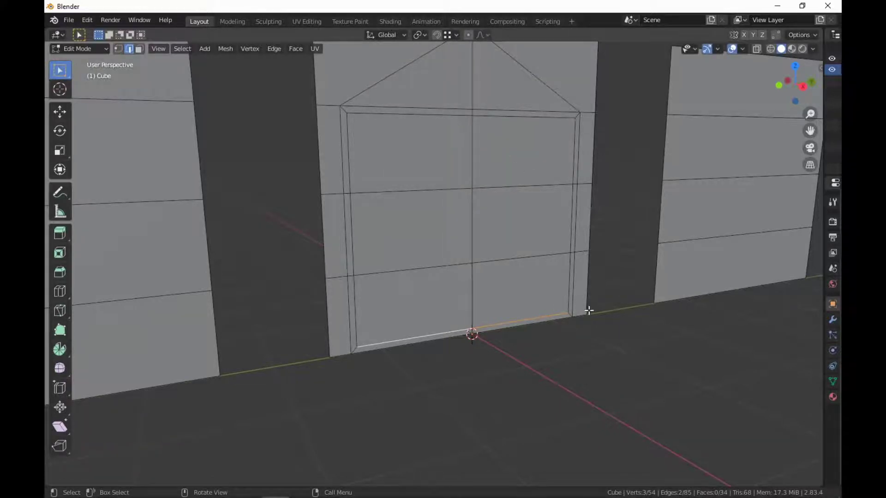
# Step: Select the two inner edges along the inset's bottom and move them down along Z, snapping to the outer bottom vertex of the frame
pyautogui.moveTo(583, 308); pyautogui.dragTo(576, 310, button='middle')
pyautogui.keyDown('shift'); pyautogui.moveTo(577, 310); pyautogui.dragTo(549, 319, button='middle'); pyautogui.keyUp('shift')
pyautogui.scroll(3, 566, 317)
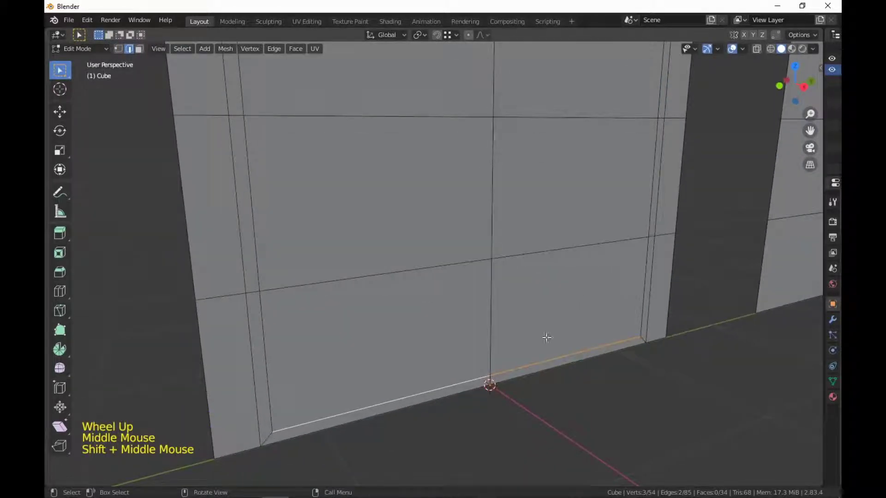
pyautogui.click(574, 353)
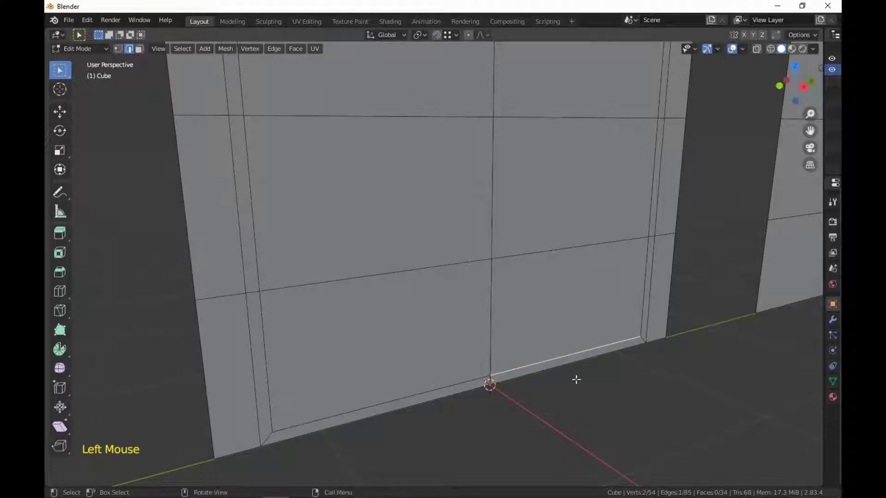
pyautogui.keyDown('shift'); pyautogui.click(419, 383); pyautogui.keyUp('shift')
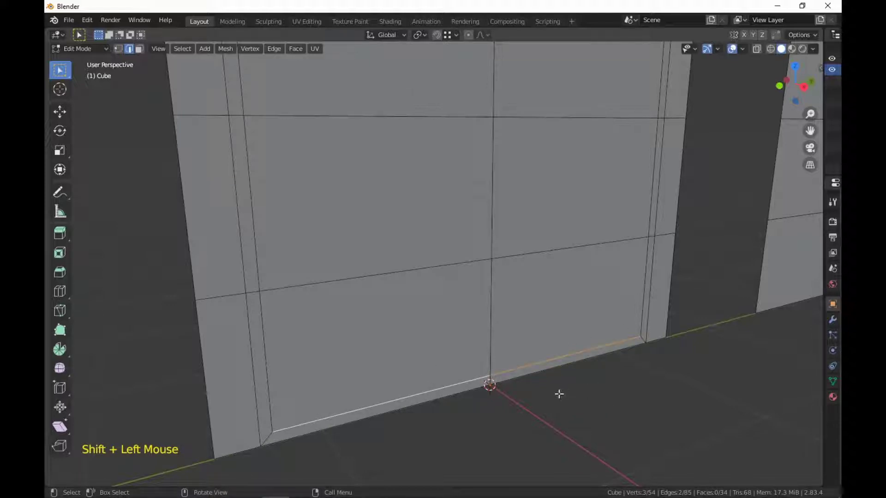
pyautogui.press('g')
pyautogui.press('z')
pyautogui.press('ctrl')
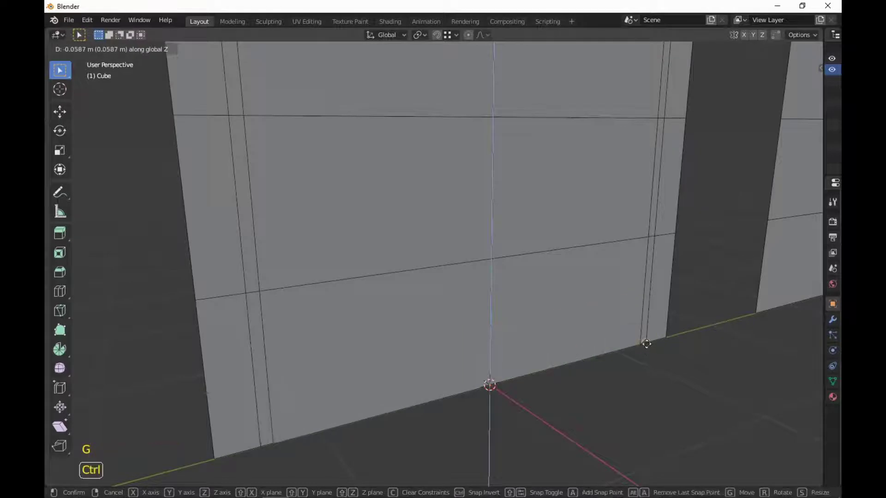
pyautogui.click(645, 343)
pyautogui.scroll(-3, 665, 395)
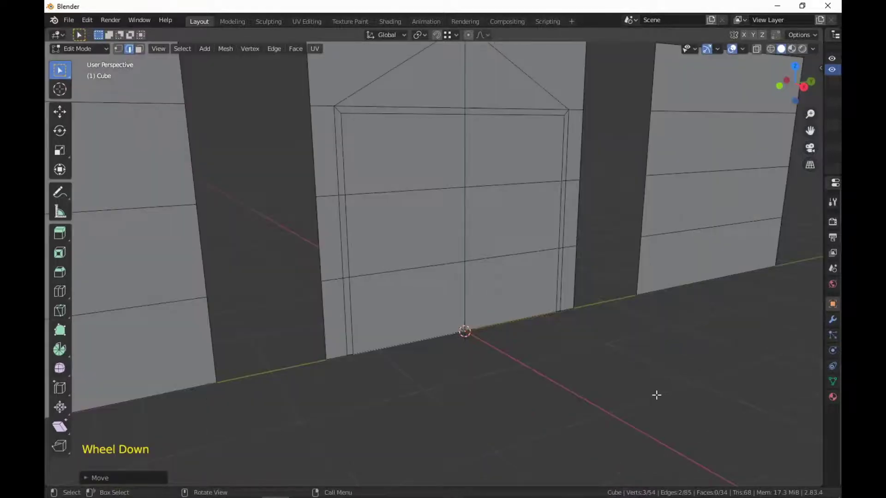
# Step: Select all linked faces of the middle panel and merge its vertices by distance
pyautogui.scroll(1, 647, 396)
pyautogui.scroll(-2, 646, 397)
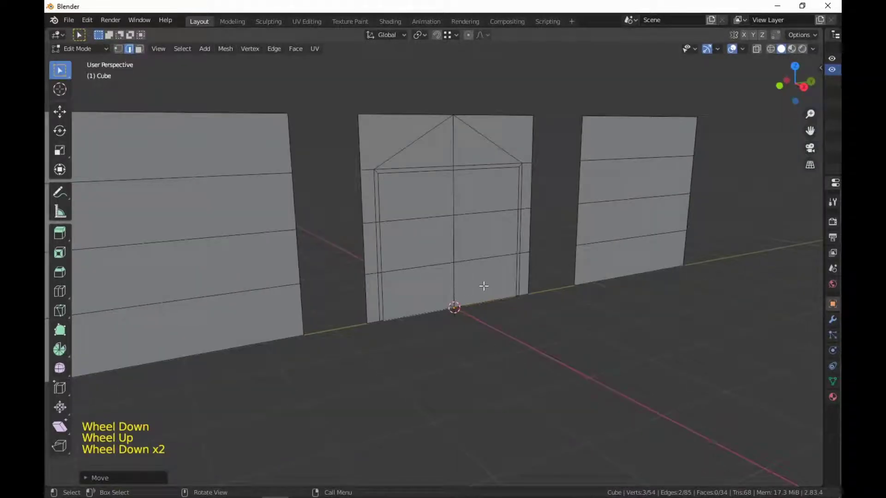
pyautogui.press('l')
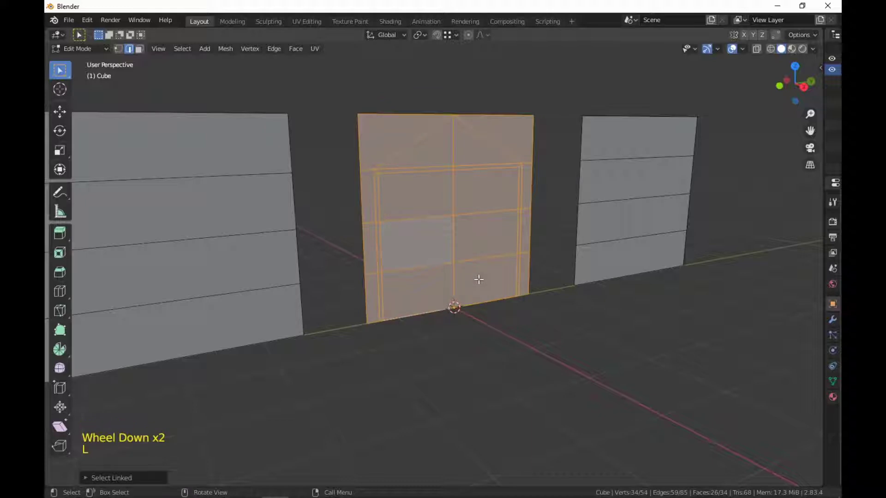
pyautogui.press('3')
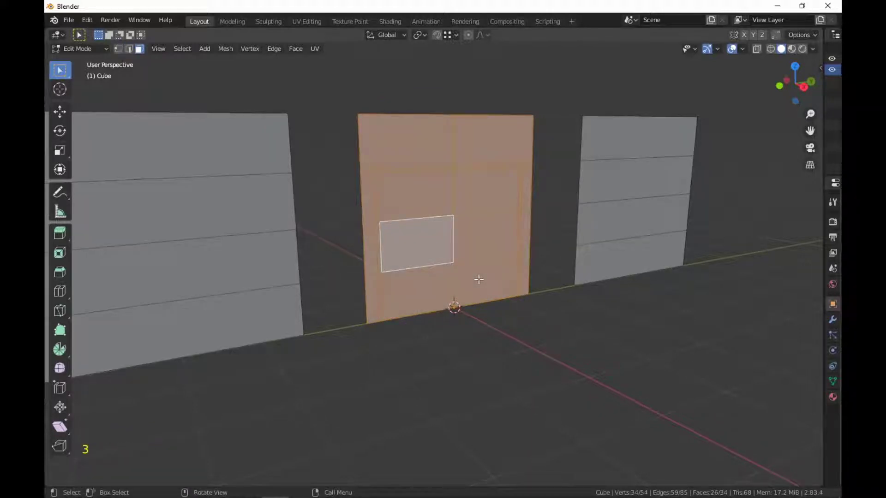
pyautogui.press('m')
pyautogui.click(448, 322)
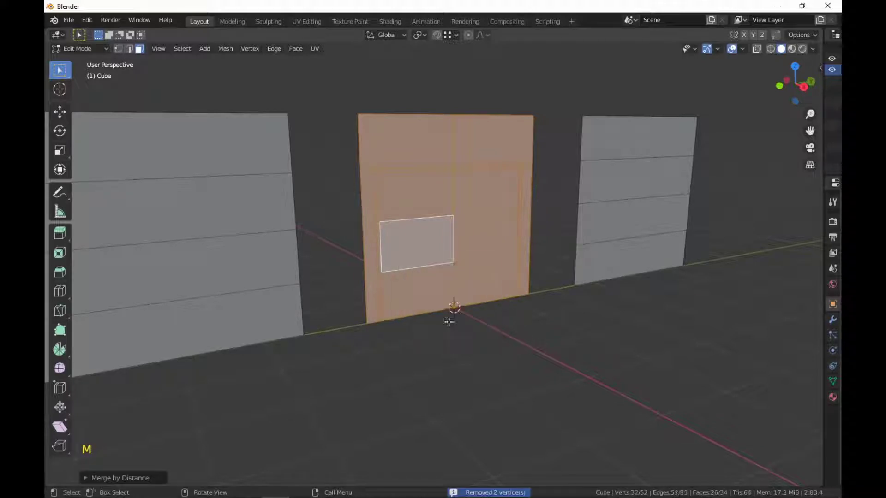
pyautogui.click(455, 369)
# Step: Try linked selection on the separate wall panels, clearing the selection between picks
pyautogui.keyDown('shift'); pyautogui.moveTo(456, 283); pyautogui.dragTo(533, 391, button='middle'); pyautogui.keyUp('shift')
pyautogui.scroll(3, 494, 395)
pyautogui.scroll(-3, 518, 397)
pyautogui.press('l')
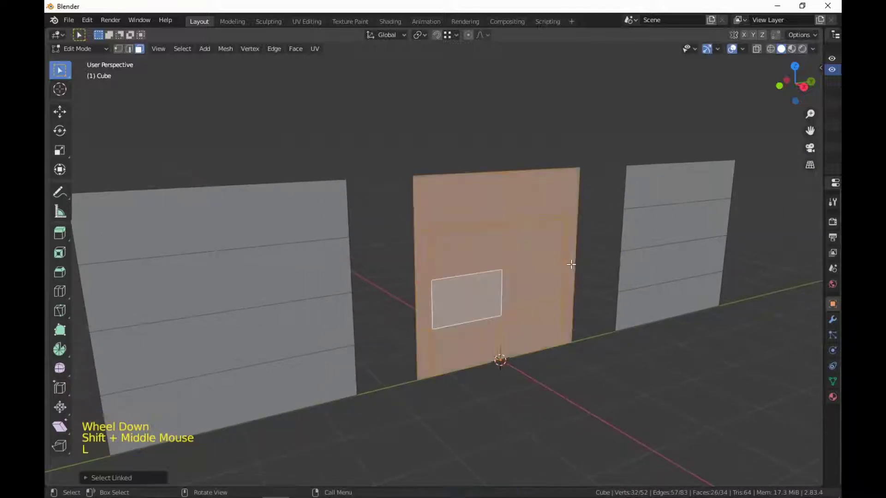
pyautogui.click(618, 424)
pyautogui.press('l')
pyautogui.click(630, 388)
pyautogui.press('l')
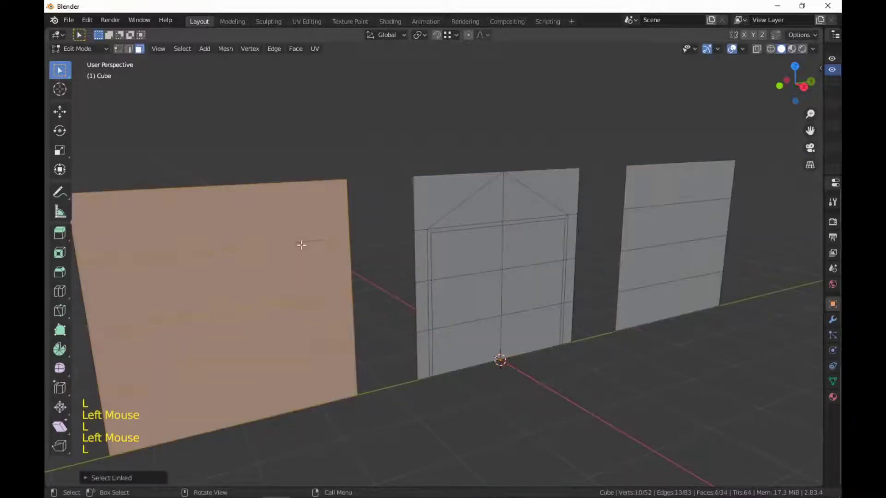
pyautogui.click(536, 406)
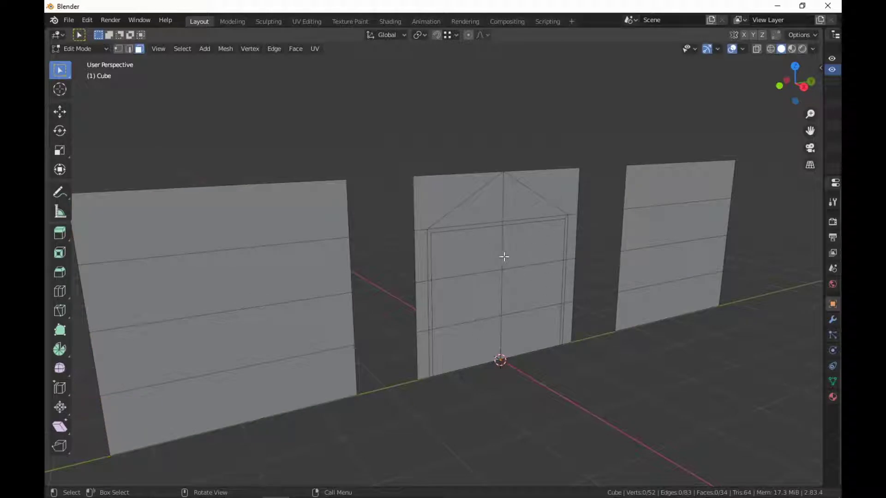
pyautogui.press('l')
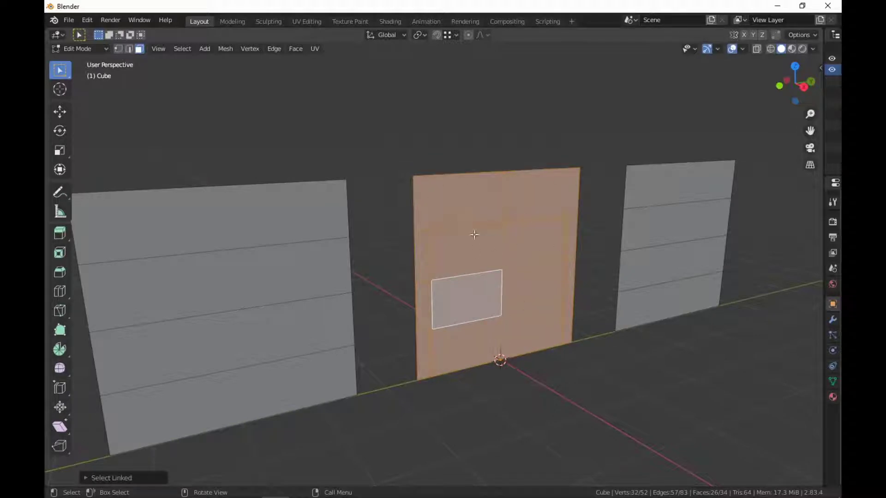
# Step: Select the linked middle panel and move it along Y, snapping its side to the edge of the right panel
pyautogui.click(635, 411)
pyautogui.press('l')
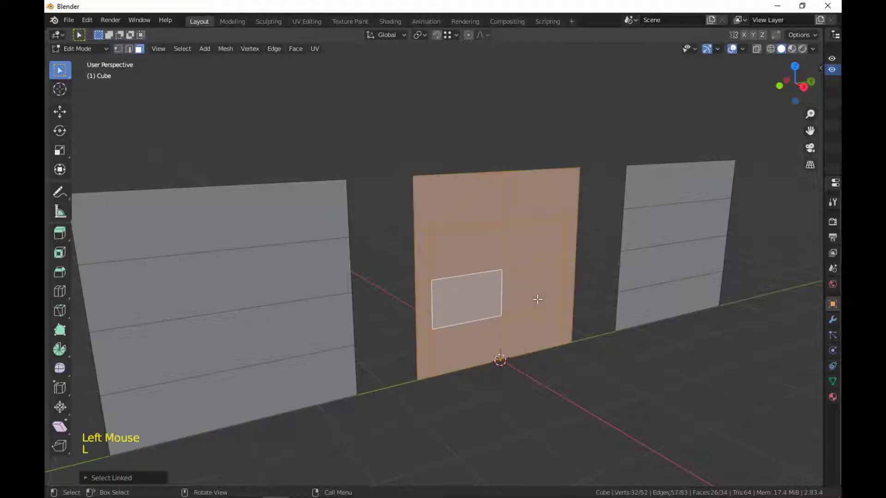
pyautogui.press('g')
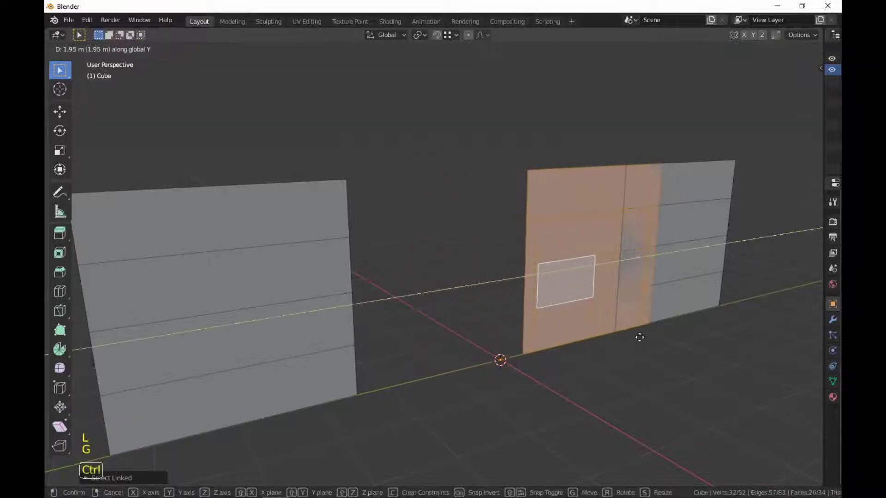
pyautogui.keyDown('ctrl'); pyautogui.click(607, 339); pyautogui.keyUp('ctrl')
# Step: Select the linked left panel and move it along Y, snapping it to the side edge of the middle panel
pyautogui.click(331, 340)
pyautogui.press('l')
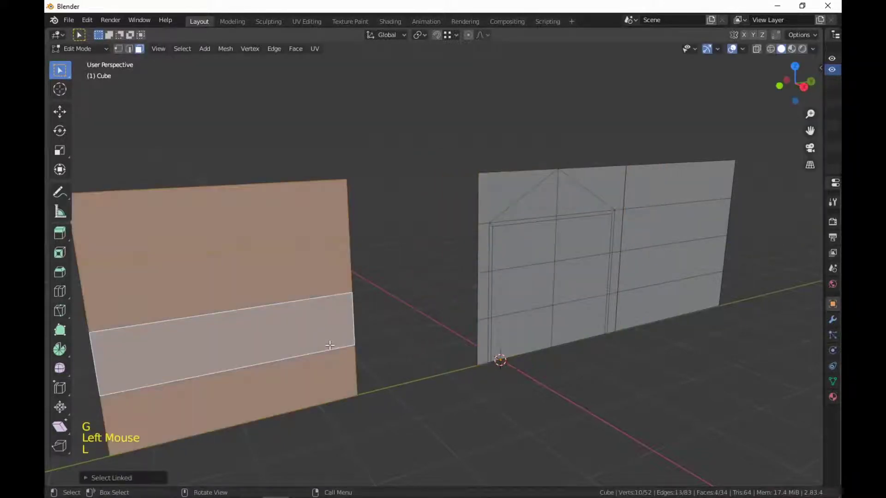
pyautogui.press('g')
pyautogui.click(466, 369)
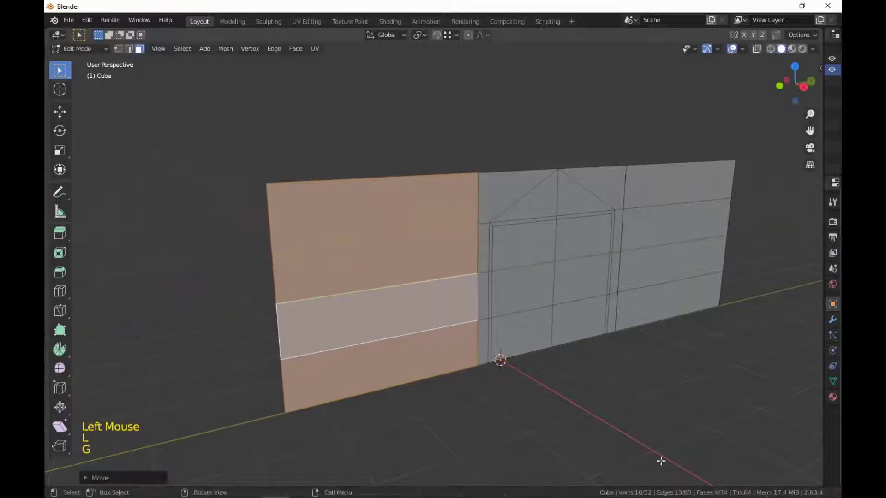
pyautogui.moveTo(658, 461); pyautogui.dragTo(698, 401, button='middle')
pyautogui.click(473, 338)
# Step: Use linked selection on individual panels of the assembled wall to check whether they are still separate, and pick one middle panel face
pyautogui.keyDown('shift'); pyautogui.moveTo(472, 338); pyautogui.dragTo(483, 404, button='middle'); pyautogui.keyUp('shift')
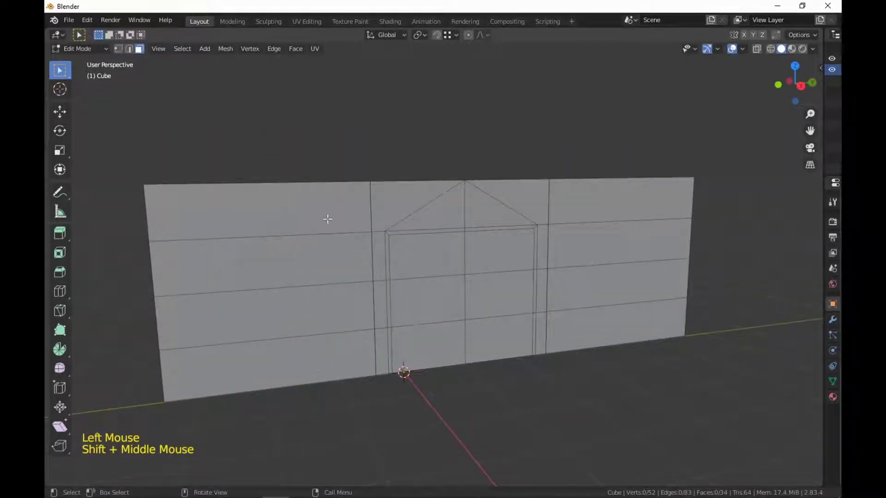
pyautogui.press('l')
pyautogui.click(637, 200)
pyautogui.press('l')
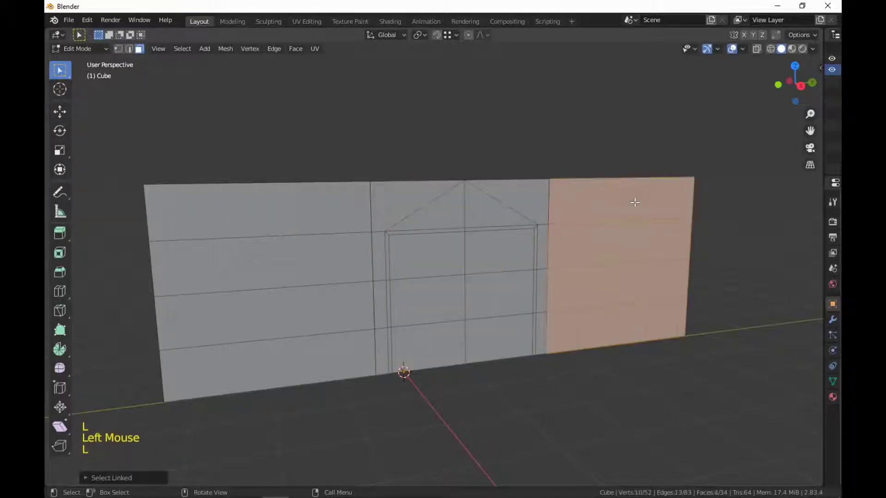
pyautogui.click(579, 402)
pyautogui.press('l')
pyautogui.click(463, 401)
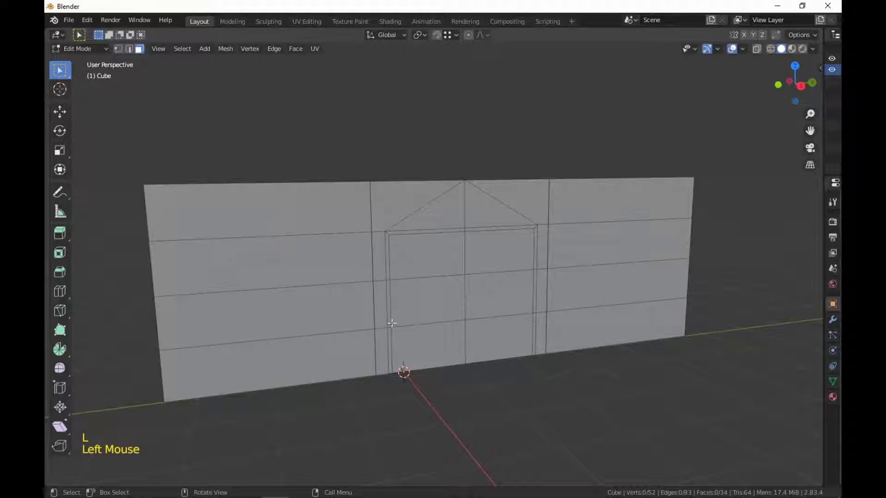
pyautogui.click(449, 323)
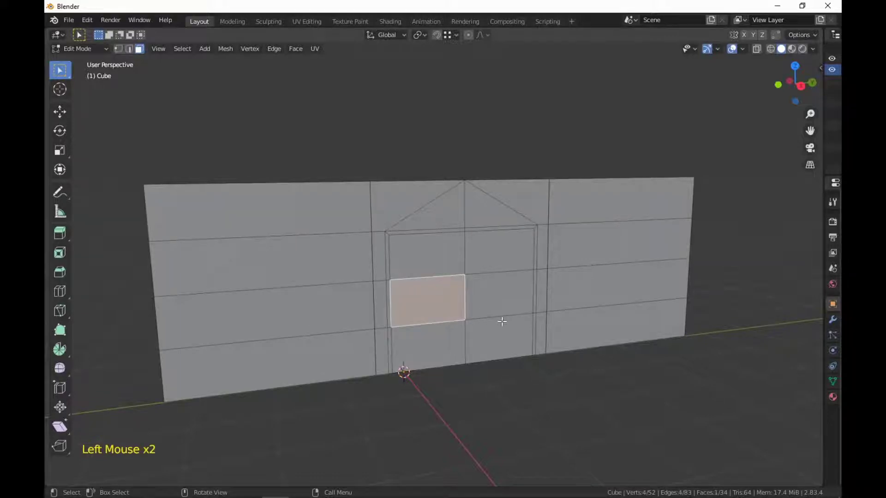
# Step: Merge all vertices of the wall by distance and test linked selection on the joined mesh
pyautogui.press('a')
pyautogui.press('m')
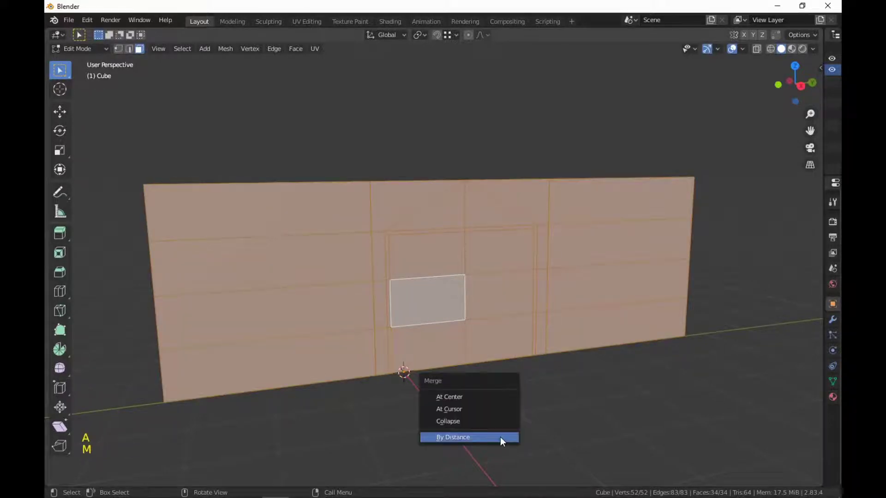
pyautogui.click(500, 437)
pyautogui.click(500, 437)
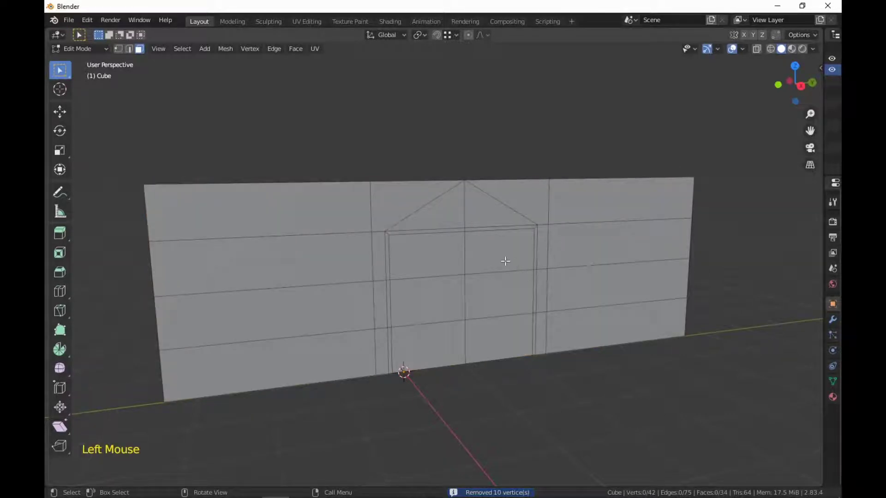
pyautogui.press('l')
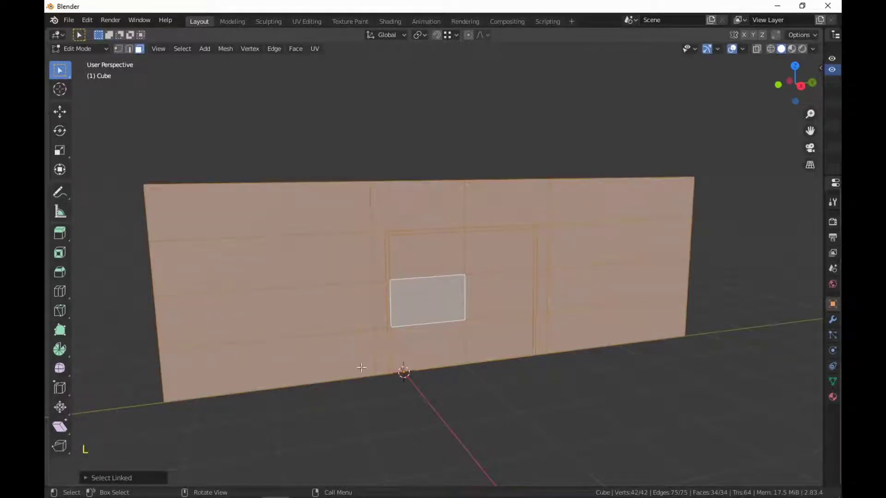
pyautogui.click(405, 369)
# Step: Undo the wall merge and both panel moves, back to three separated panels
pyautogui.hotkey('ctrl', 'z')
pyautogui.hotkey('ctrl', 'z')
pyautogui.hotkey('ctrl', 'z')
pyautogui.hotkey('ctrl', 'z')
pyautogui.hotkey('ctrl', 'z')
pyautogui.hotkey('ctrl', 'z')
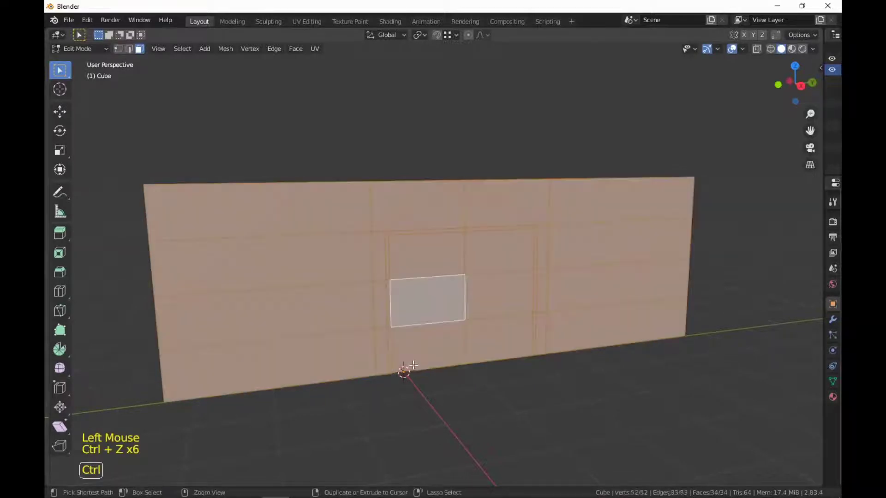
pyautogui.hotkey('ctrl', 'z')
pyautogui.hotkey('ctrl', 'z')
pyautogui.hotkey('ctrl', 'z')
pyautogui.hotkey('ctrl', 'z')
pyautogui.hotkey('ctrl', 'z')
pyautogui.hotkey('ctrl', 'z')
pyautogui.hotkey('ctrl', 'z')
pyautogui.hotkey('ctrl', 'z')
pyautogui.hotkey('ctrl', 'z')
pyautogui.hotkey('ctrl', 'z')
pyautogui.hotkey('ctrl', 'z')
pyautogui.hotkey('ctrl', 'z')
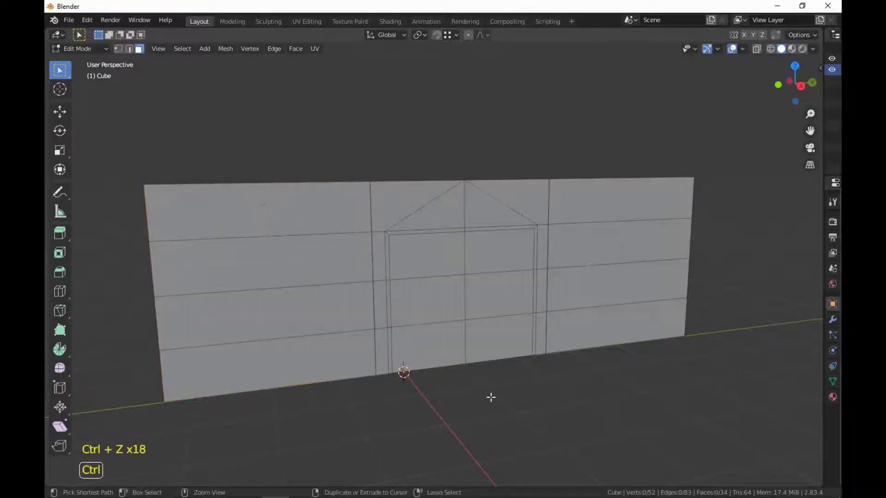
pyautogui.hotkey('ctrl', 'z')
pyautogui.hotkey('ctrl', 'z')
pyautogui.hotkey('ctrl', 'z')
pyautogui.hotkey('ctrl', 'z')
pyautogui.hotkey('ctrl', 'z')
pyautogui.hotkey('ctrl', 'z')
pyautogui.hotkey('ctrl', 'z')
pyautogui.hotkey('ctrl', 'z')
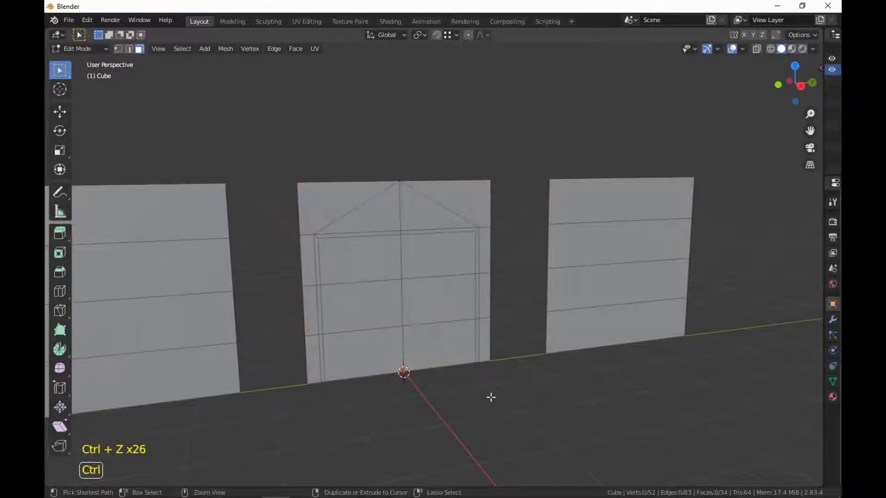
# Step: Try loop-selecting the narrow faces of the door frame on the middle wall panel and undo the selection
pyautogui.scroll(-2, 491, 395)
pyautogui.scroll(1, 530, 401)
pyautogui.moveTo(493, 393); pyautogui.dragTo(544, 367, button='middle')
pyautogui.scroll(1, 544, 366)
pyautogui.scroll(1, 543, 366)
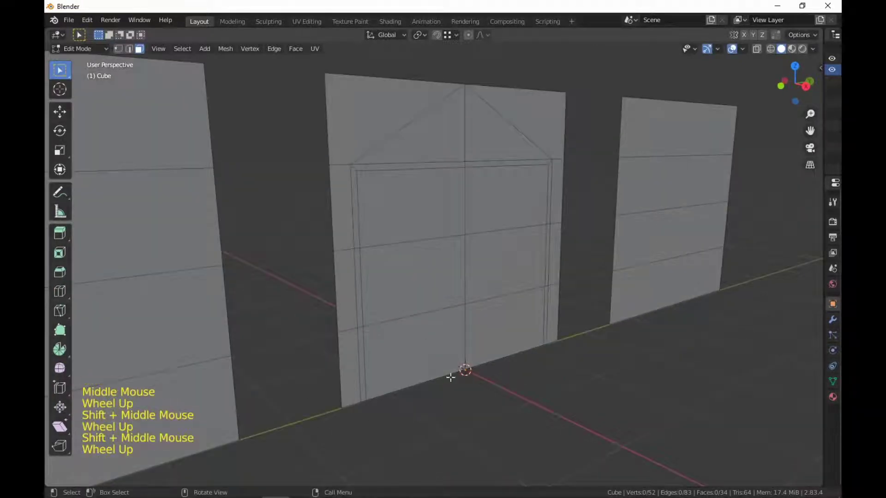
pyautogui.keyDown('shift'); pyautogui.moveTo(587, 401); pyautogui.dragTo(601, 401, button='middle'); pyautogui.keyUp('shift')
pyautogui.keyDown('alt'); pyautogui.click(359, 182); pyautogui.keyUp('alt')
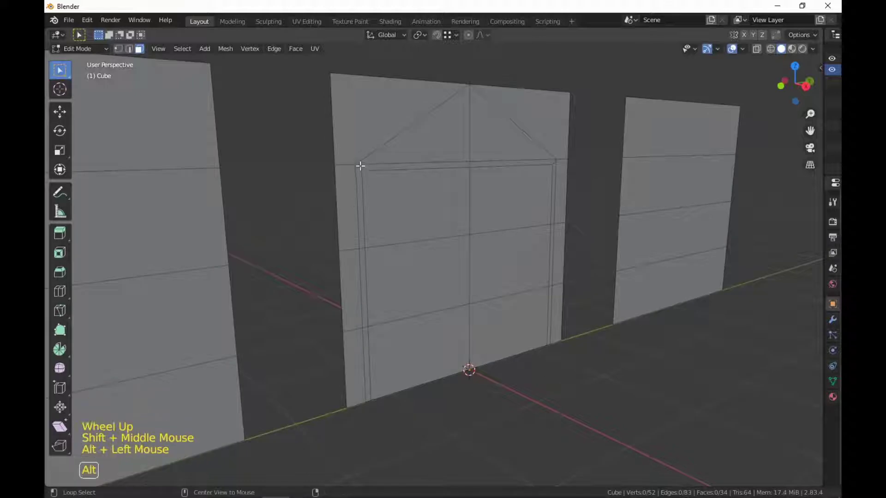
pyautogui.click(526, 381)
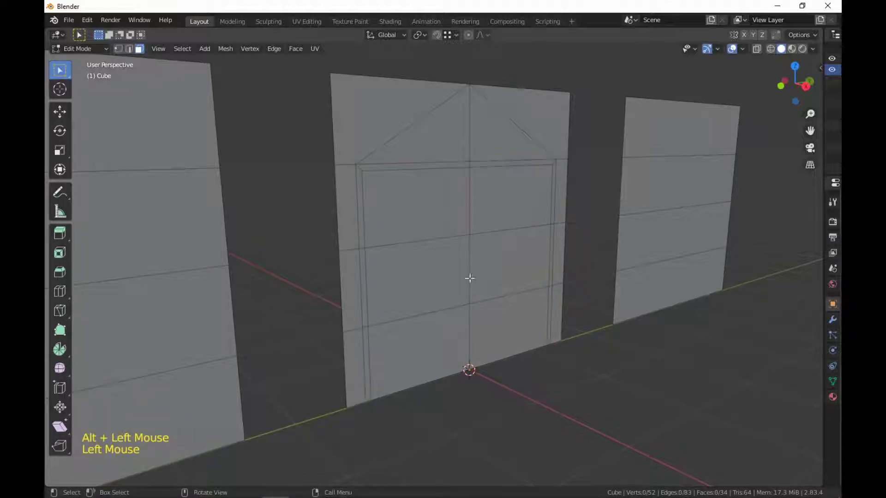
pyautogui.keyDown('alt'); pyautogui.click(360, 168); pyautogui.keyUp('alt')
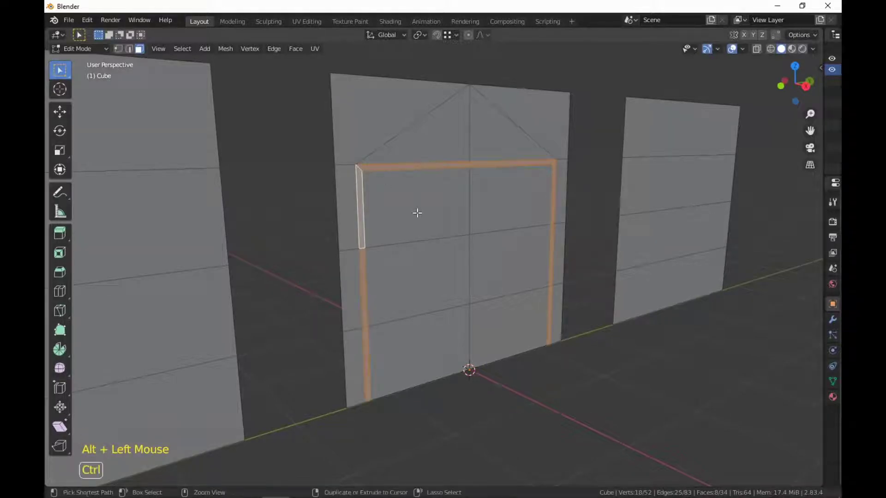
pyautogui.hotkey('ctrl', 'z')
# Step: Test selection on the faces beside and above the door frame, undo it, and select the frame's face loop
pyautogui.keyDown('alt'); pyautogui.click(348, 178); pyautogui.keyUp('alt')
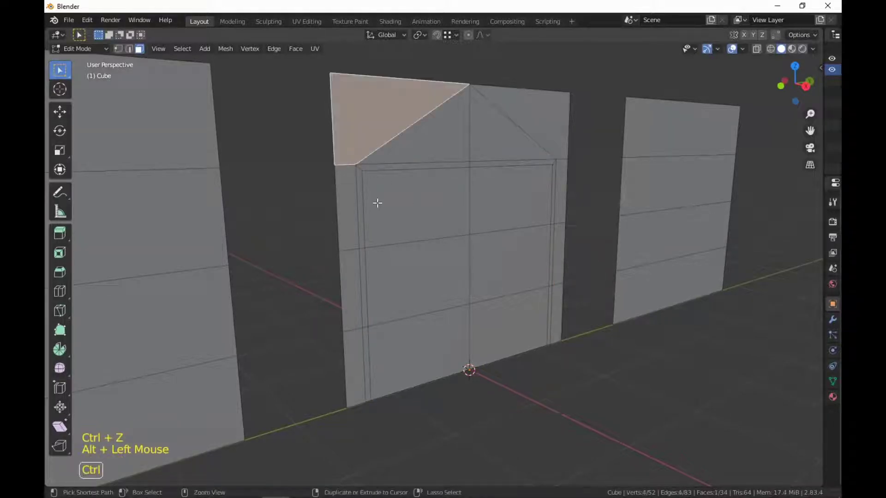
pyautogui.hotkey('ctrl', 'z')
pyautogui.click(374, 158)
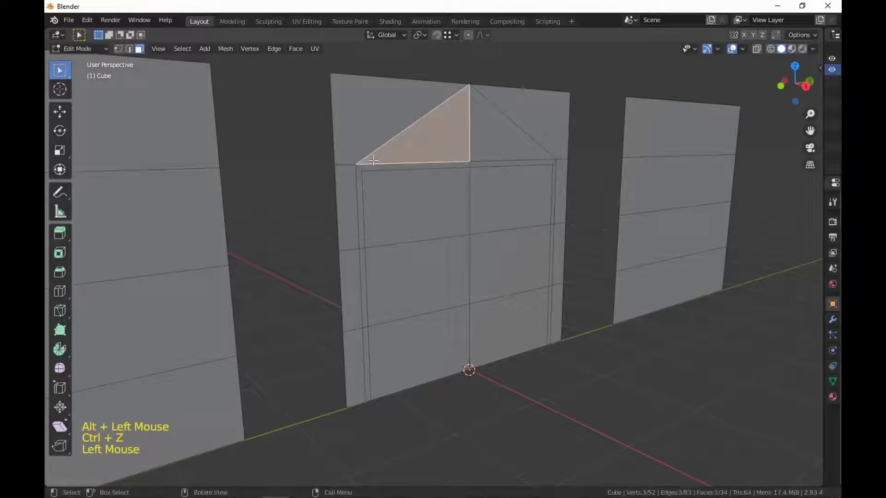
pyautogui.hotkey('ctrl', 'z')
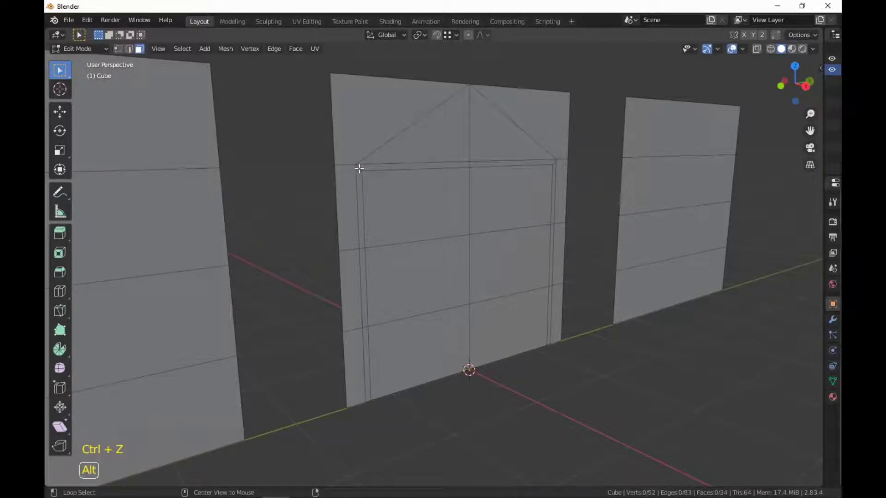
pyautogui.keyDown('alt'); pyautogui.click(358, 168); pyautogui.keyUp('alt')
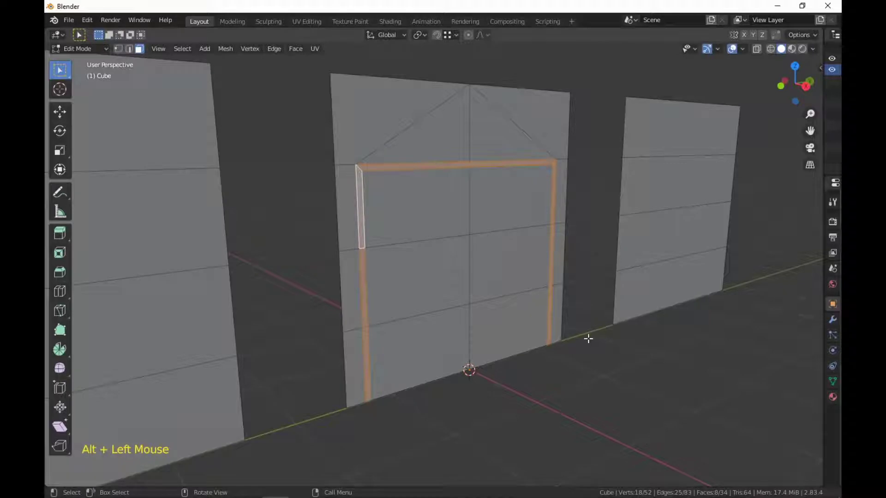
# Step: Try to extrude the door frame faces 0.15 m along X and undo the extrusion
pyautogui.press('e')
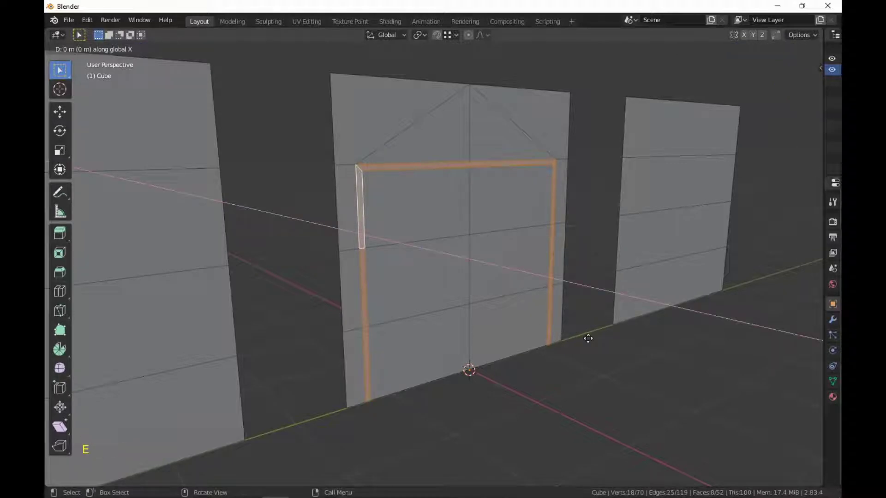
pyautogui.press('=')
pyautogui.write('.15')
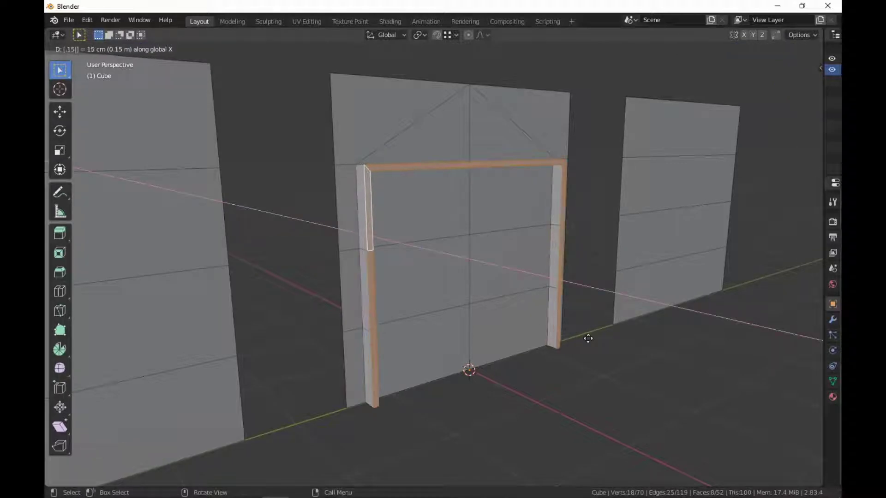
pyautogui.press('Escape')
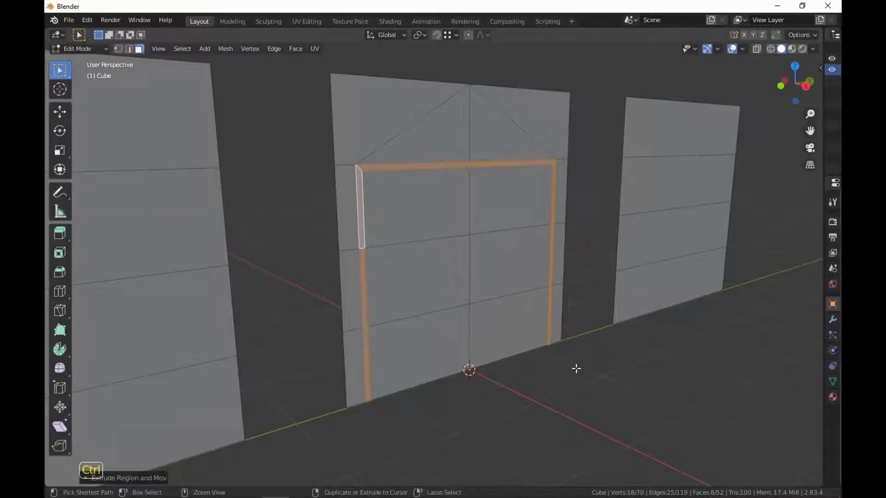
pyautogui.hotkey('ctrl', 'z')
# Step: Extrude the door frame face loop 0.1 m outward along X and clear the selection
pyautogui.write('e')
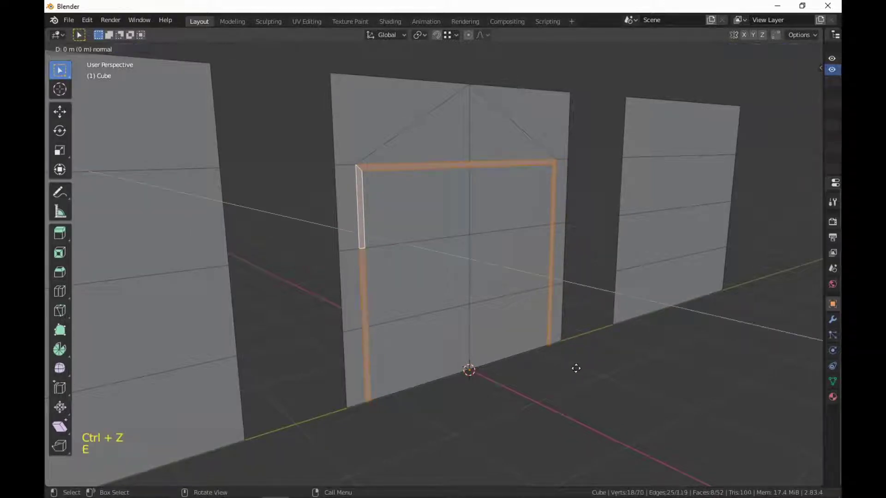
pyautogui.write('.1')
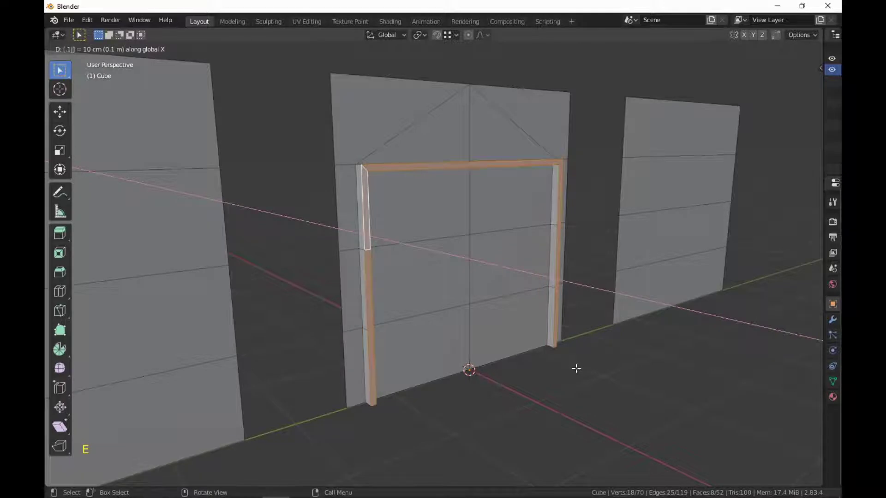
pyautogui.press('Return')
pyautogui.click(571, 368)
# Step: Select all six large door faces inside the extruded frame
pyautogui.moveTo(589, 405); pyautogui.dragTo(531, 277, button='middle')
pyautogui.scroll(1, 641, 349)
pyautogui.scroll(-1, 607, 362)
pyautogui.scroll(1, 572, 356)
pyautogui.click(488, 192)
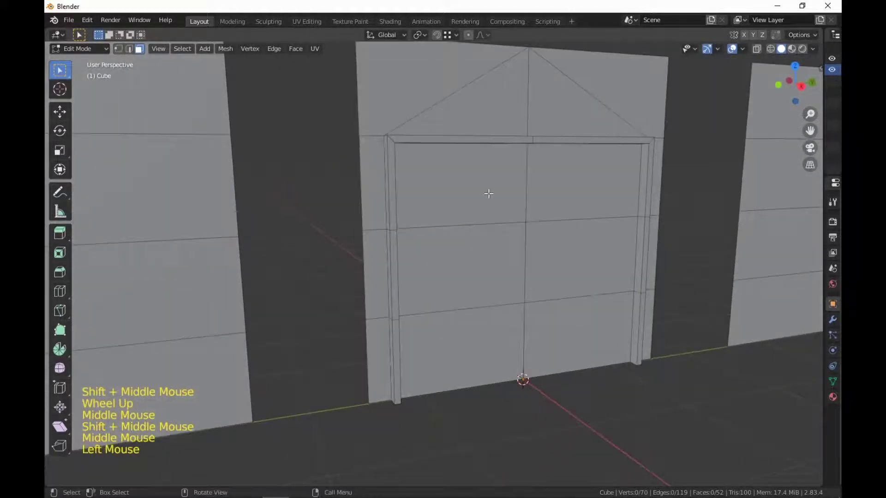
pyautogui.keyDown('shift'); pyautogui.click(484, 254); pyautogui.keyUp('shift')
pyautogui.keyDown('shift'); pyautogui.click(478, 342); pyautogui.keyUp('shift')
pyautogui.keyDown('shift'); pyautogui.click(572, 180); pyautogui.keyUp('shift')
pyautogui.keyDown('shift'); pyautogui.click(582, 253); pyautogui.keyUp('shift')
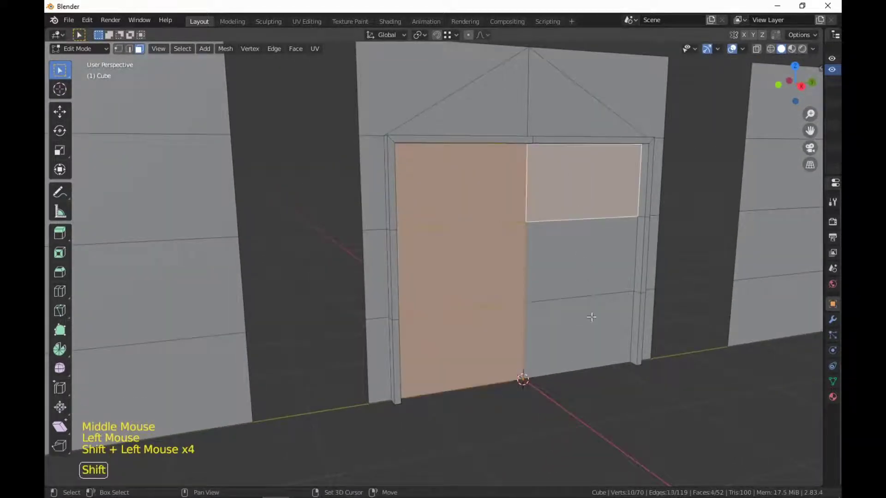
pyautogui.keyDown('shift'); pyautogui.click(576, 266); pyautogui.keyUp('shift')
pyautogui.keyDown('shift'); pyautogui.click(576, 265); pyautogui.keyUp('shift')
# Step: Inset the six door faces individually with a thickness of about 0.16 m
pyautogui.keyDown('shift'); pyautogui.moveTo(595, 355); pyautogui.dragTo(674, 413, button='middle'); pyautogui.keyUp('shift')
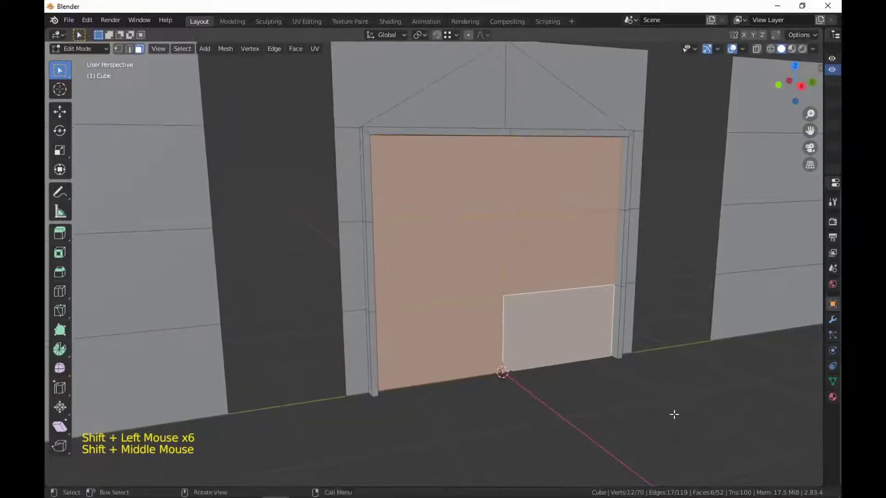
pyautogui.press('i')
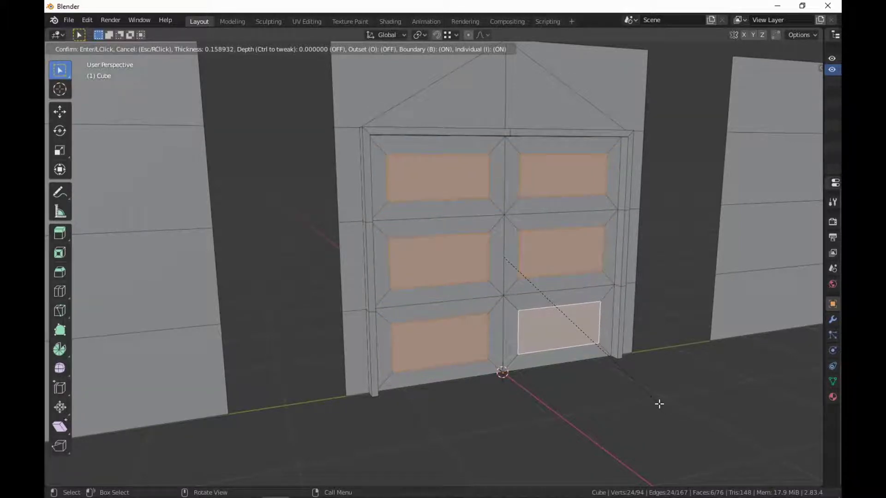
pyautogui.click(660, 404)
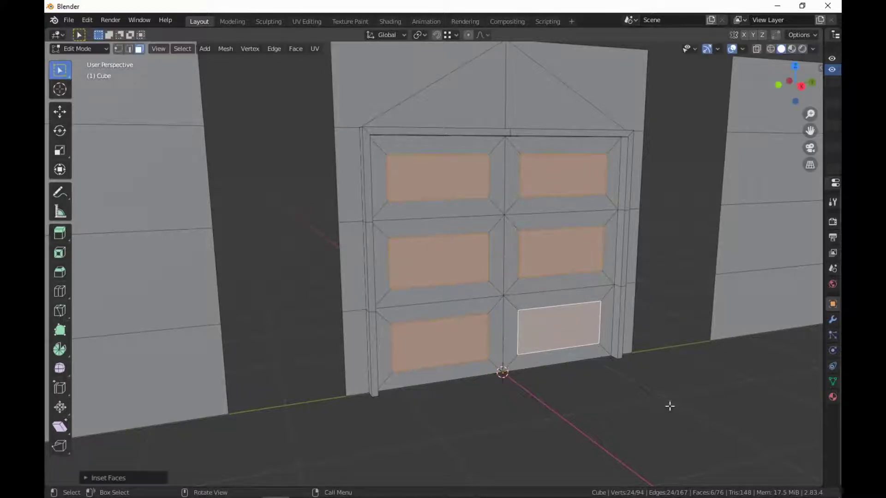
# Step: Try to scale the six inset door faces along Z around their shared median point
pyautogui.moveTo(669, 406)
pyautogui.mouseDown(button='middle')
pyautogui.moveTo(678, 409)
pyautogui.moveTo(654, 402)
pyautogui.mouseUp(button='middle')
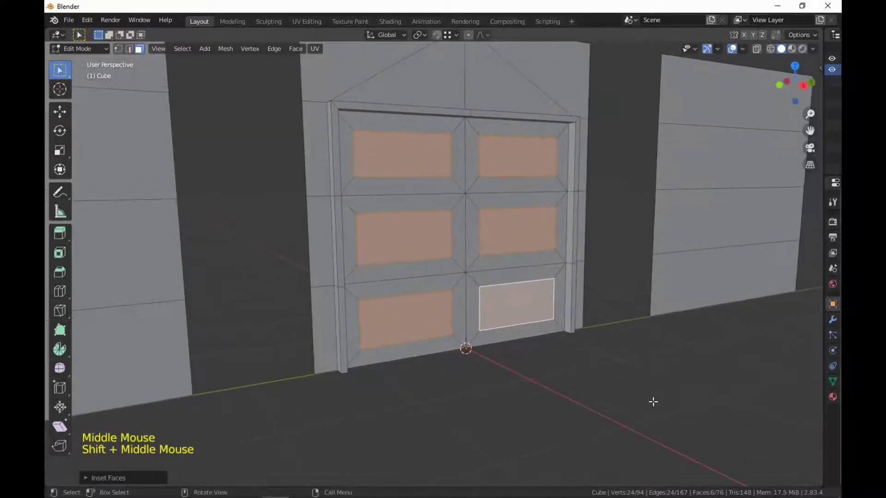
pyautogui.press('s')
pyautogui.press('z')
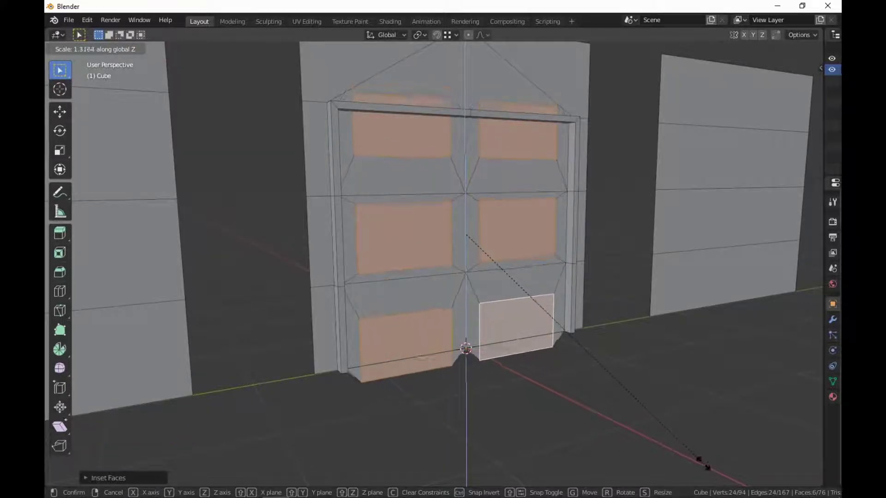
pyautogui.click(644, 409)
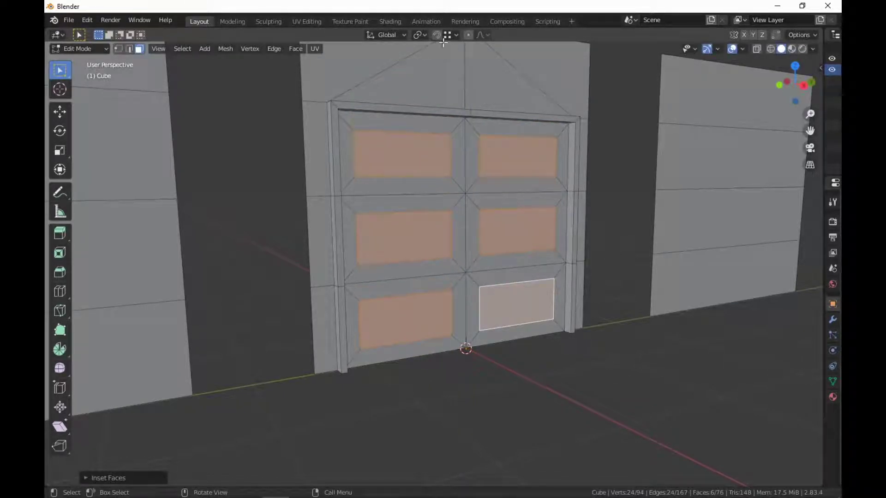
# Step: Set the pivot point to Individual Origins and scale the six inset door faces slightly taller along Z
pyautogui.click(421, 35)
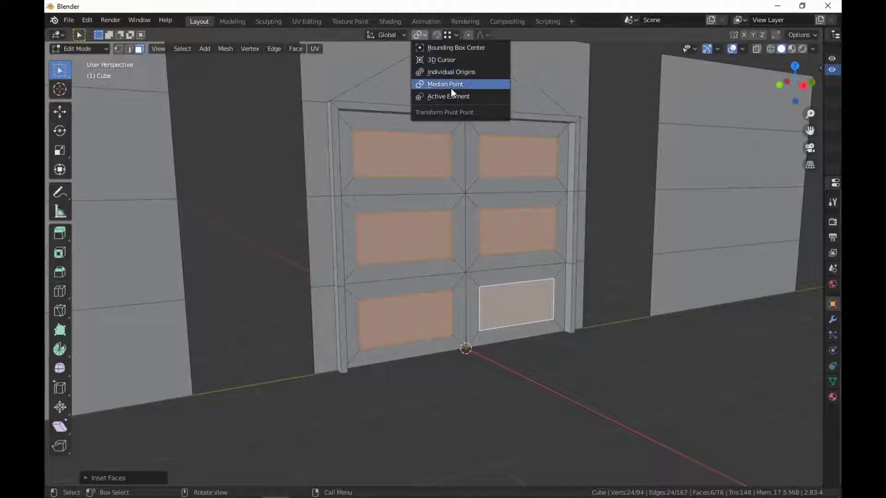
pyautogui.click(424, 34)
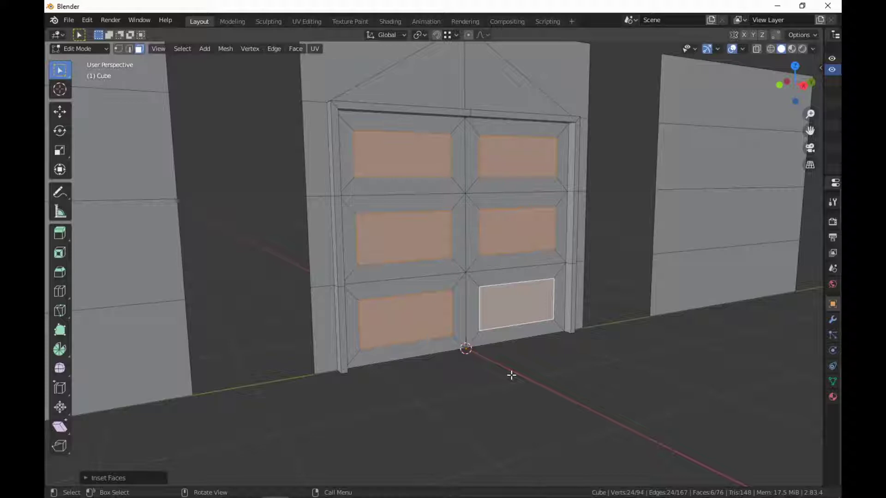
pyautogui.press('.')
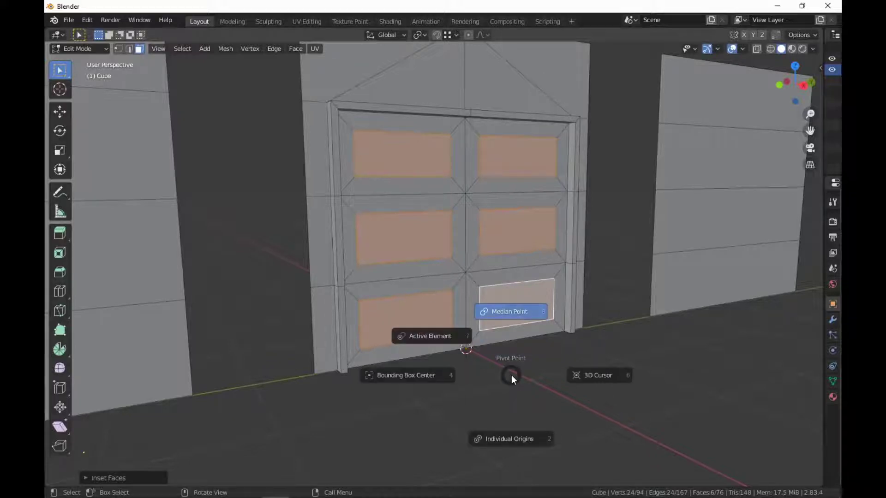
pyautogui.click(508, 440)
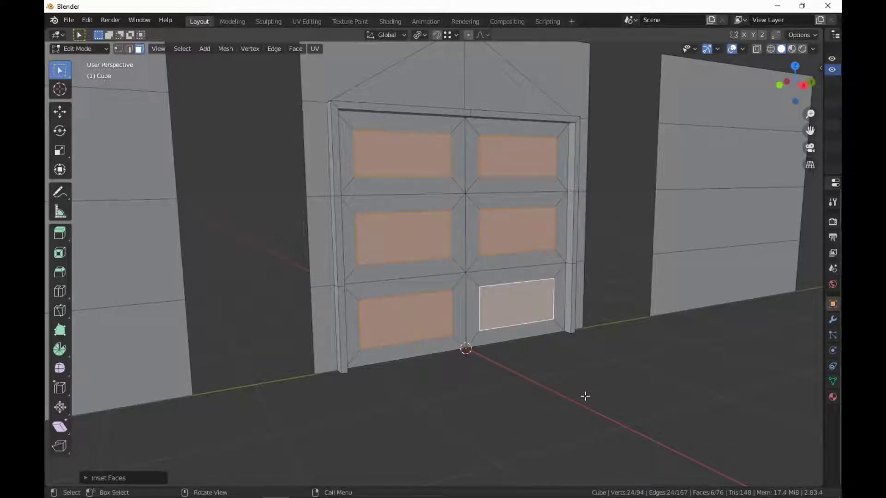
pyautogui.press('s')
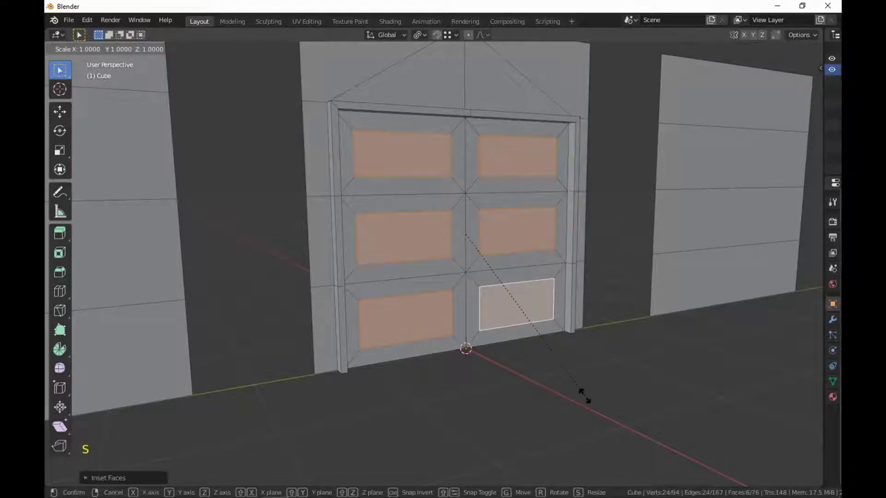
pyautogui.press('z')
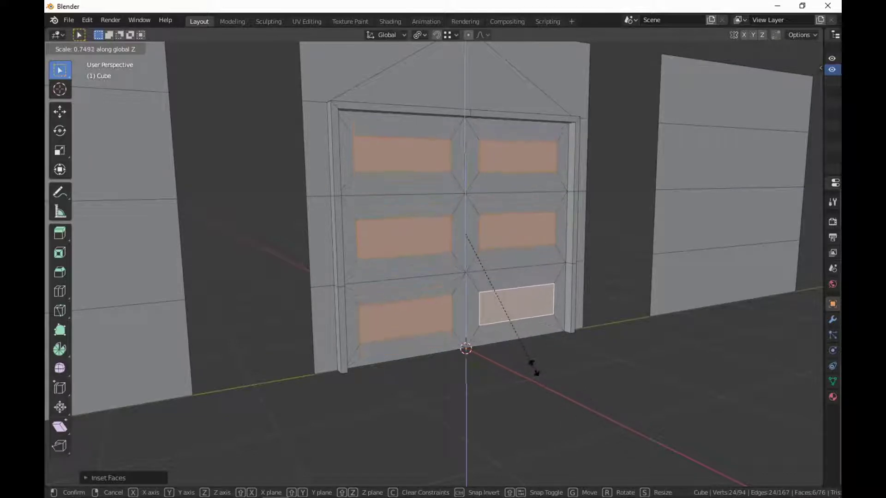
pyautogui.click(602, 441)
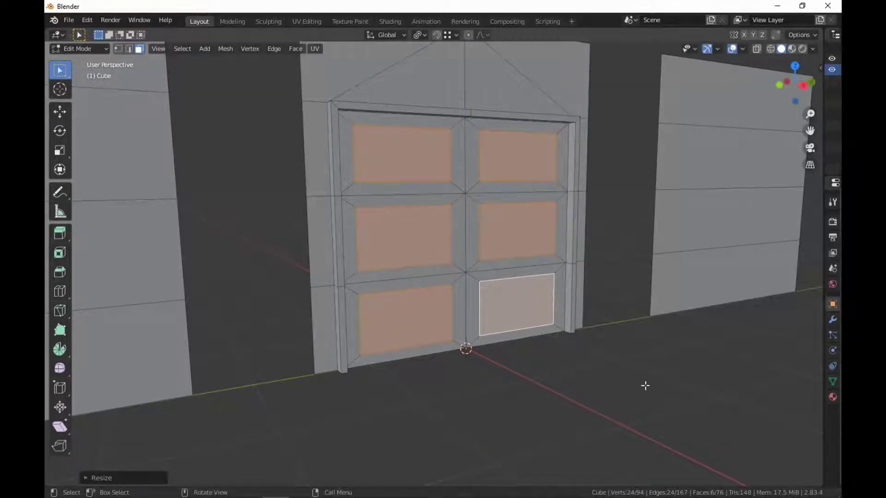
# Step: Extrude the six inset door faces about 0.04 m inward along X
pyautogui.moveTo(645, 386); pyautogui.dragTo(530, 352, button='middle')
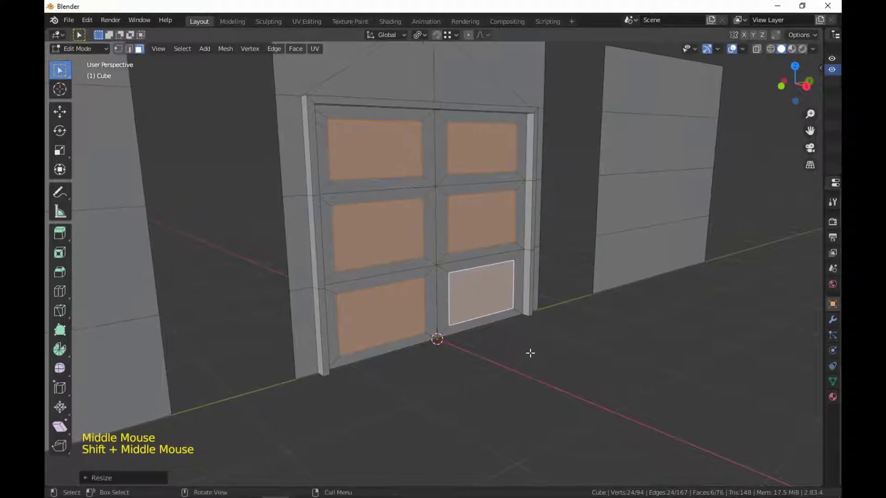
pyautogui.press('e')
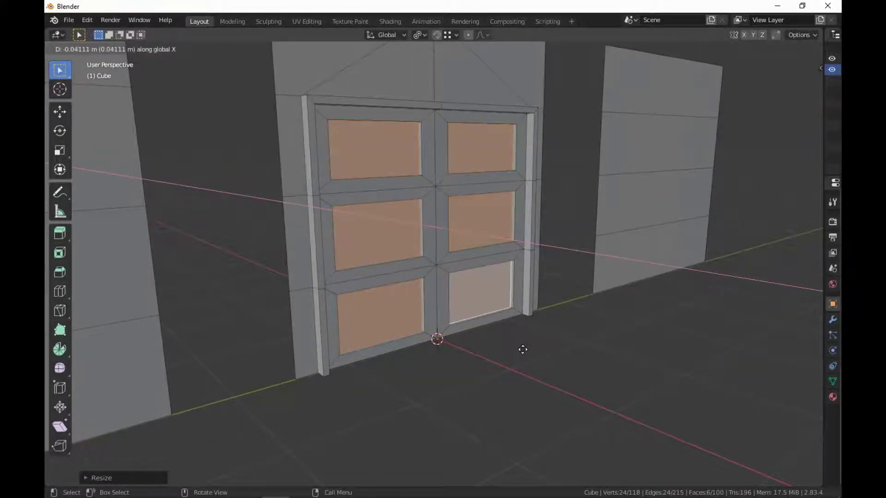
pyautogui.click(521, 350)
# Step: Subdivide each of the six recessed door faces into four smaller faces
pyautogui.moveTo(522, 350); pyautogui.dragTo(595, 392, button='middle')
pyautogui.rightClick(372, 334)
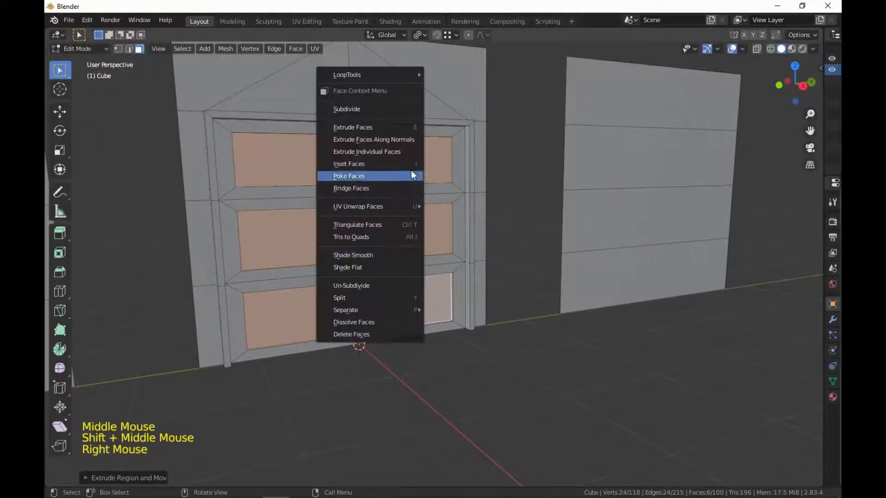
pyautogui.click(401, 104)
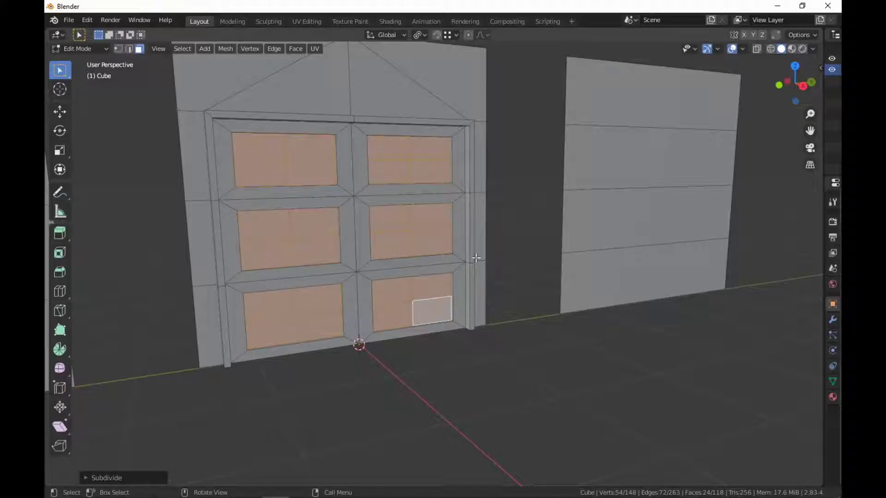
# Step: Inset the subdivided door faces individually by about 0.037 m to form window panes
pyautogui.press('i')
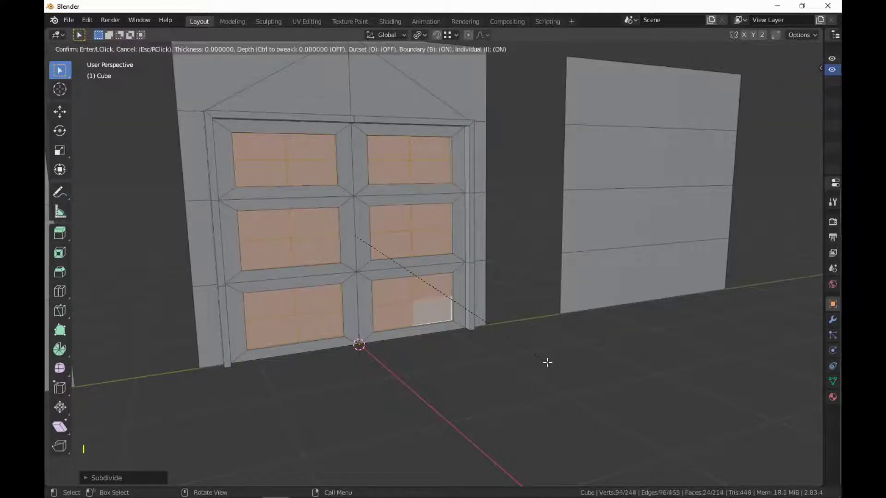
pyautogui.press('i')
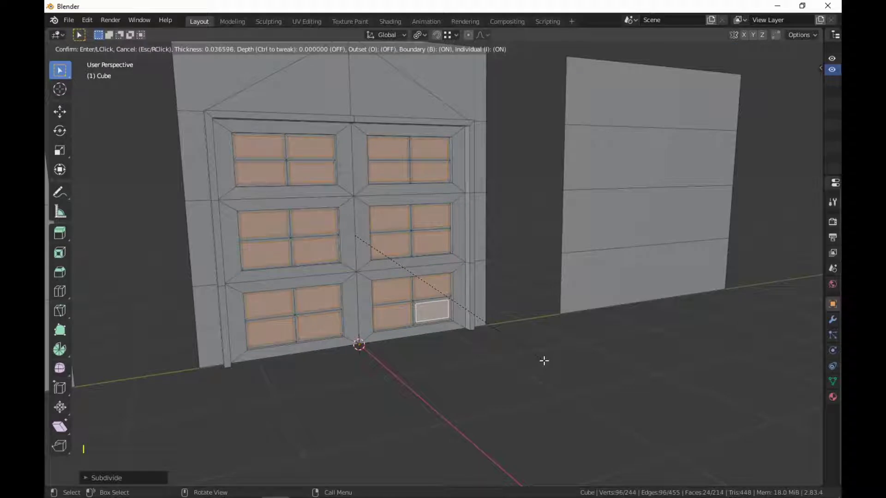
pyautogui.press('i')
pyautogui.press('i')
pyautogui.click(544, 358)
pyautogui.moveTo(482, 402); pyautogui.dragTo(502, 406, button='middle')
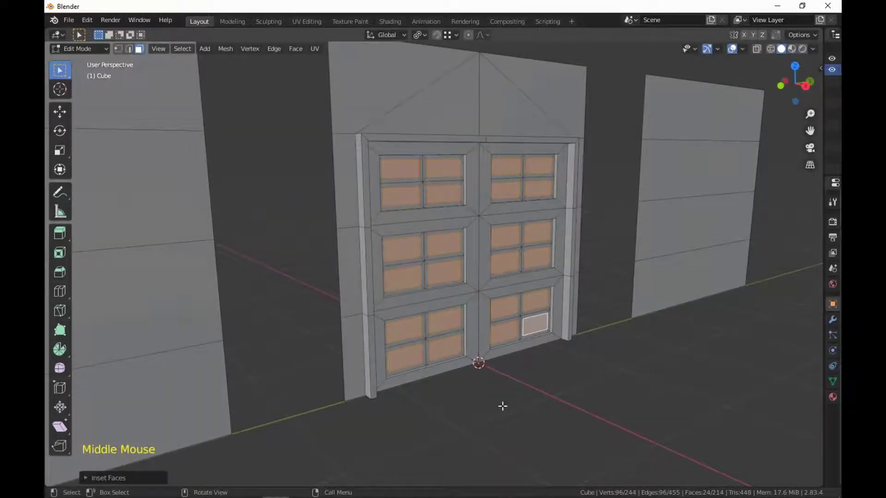
# Step: Extrude the 24 window pane faces about 0.05 m inward along X
pyautogui.press('e')
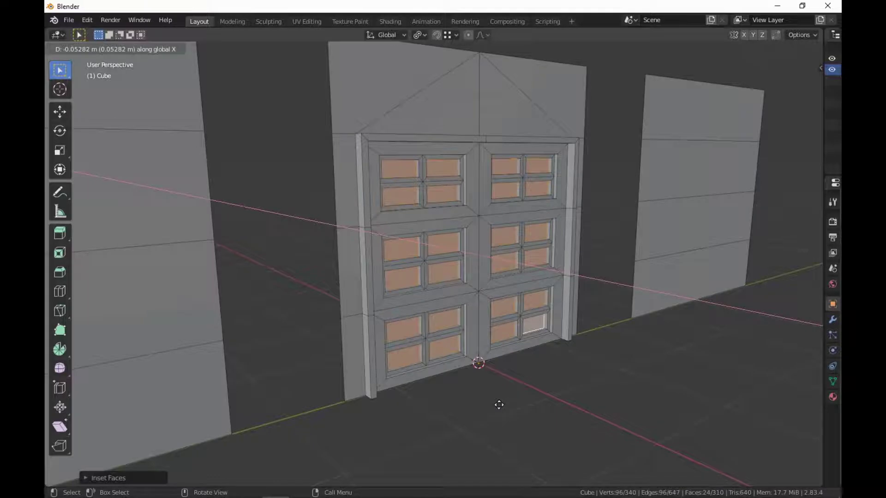
pyautogui.scroll(-2, 593, 429)
pyautogui.click(563, 419)
pyautogui.scroll(2, 563, 419)
# Step: Select the two middle-row faces flanking the door's centre seam and inset them individually
pyautogui.moveTo(563, 419); pyautogui.dragTo(504, 408, button='middle')
pyautogui.scroll(1, 607, 409)
pyautogui.click(417, 254)
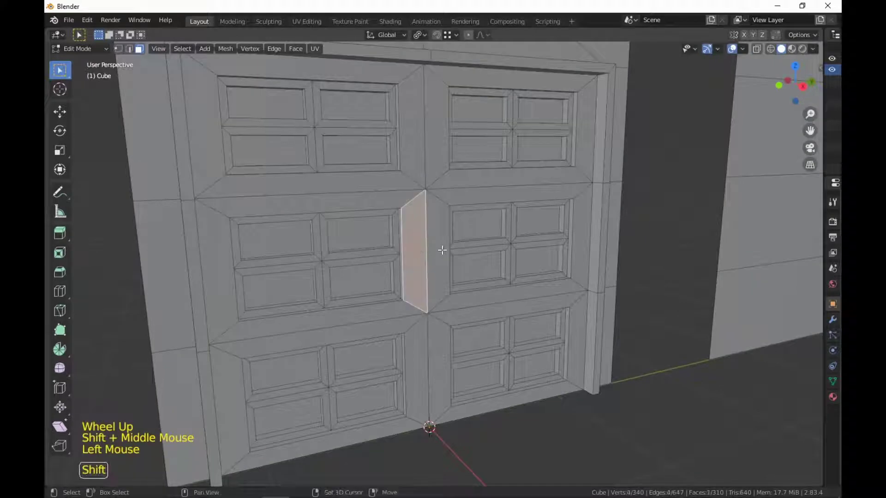
pyautogui.keyDown('shift'); pyautogui.click(442, 250); pyautogui.keyUp('shift')
pyautogui.keyDown('shift'); pyautogui.moveTo(559, 359); pyautogui.dragTo(573, 361, button='middle'); pyautogui.keyUp('shift')
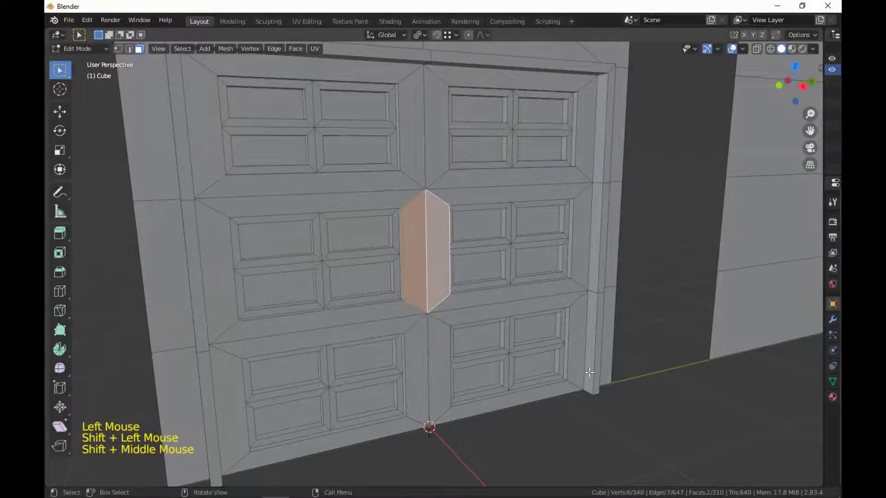
pyautogui.press('i')
pyautogui.click(583, 369)
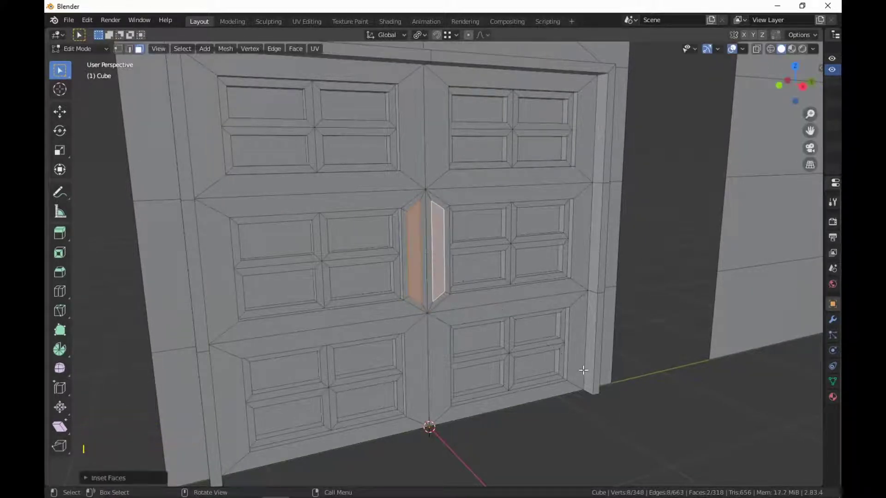
# Step: Scale the two inset faces down along Z into small door-handle bases
pyautogui.press('s')
pyautogui.press('z')
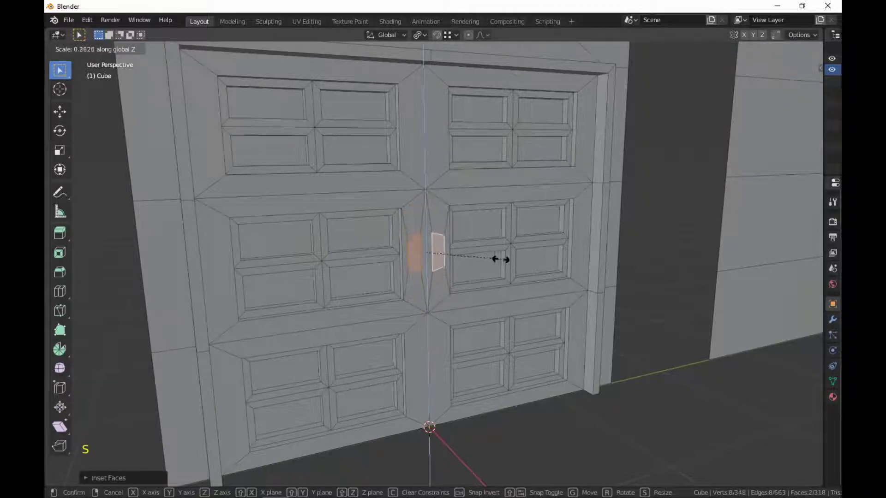
pyautogui.click(437, 249)
# Step: Extrude the two handle faces about 0.056 m outward along X
pyautogui.scroll(3, 436, 253)
pyautogui.moveTo(437, 254); pyautogui.dragTo(489, 302, button='middle')
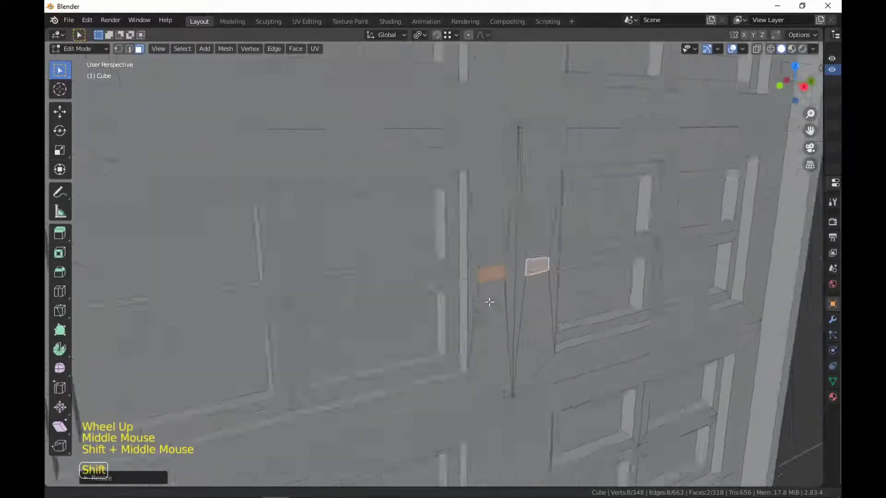
pyautogui.press('e')
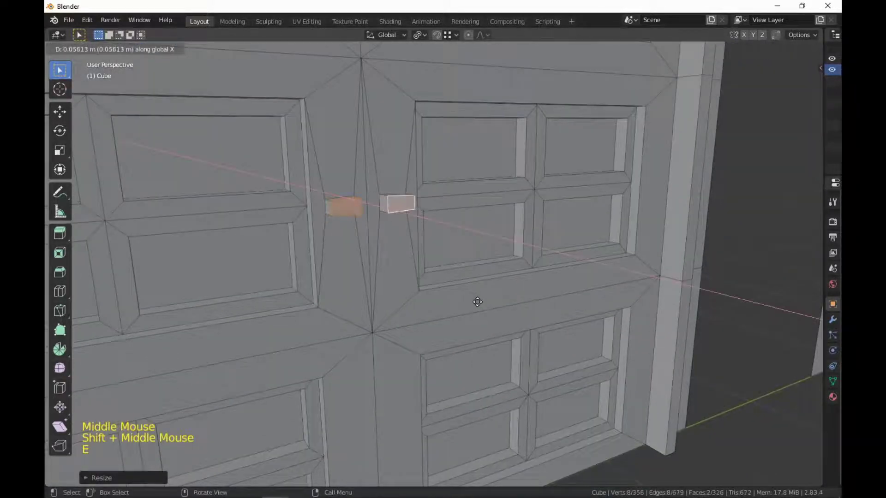
pyautogui.click(477, 301)
pyautogui.keyDown('shift'); pyautogui.moveTo(476, 301); pyautogui.dragTo(488, 315, button='middle'); pyautogui.keyUp('shift')
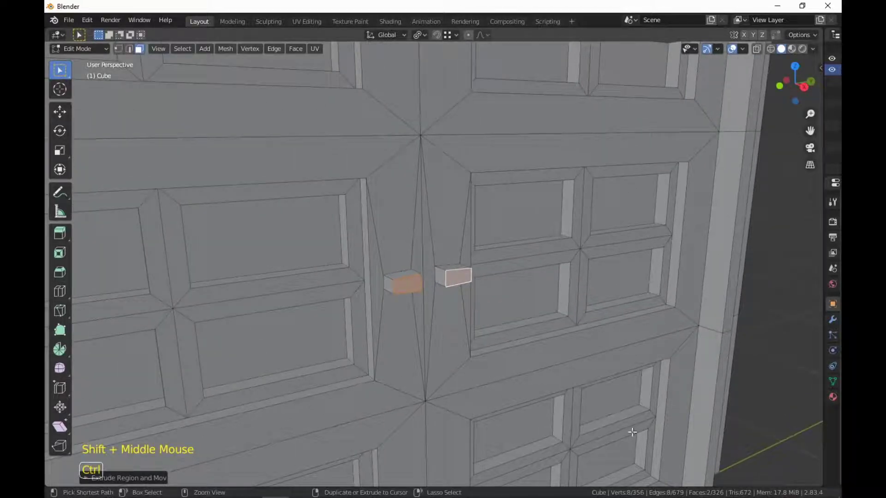
# Step: Add a vertical loop cut through the middle of each door handle
pyautogui.hotkey('ctrl', 'r')
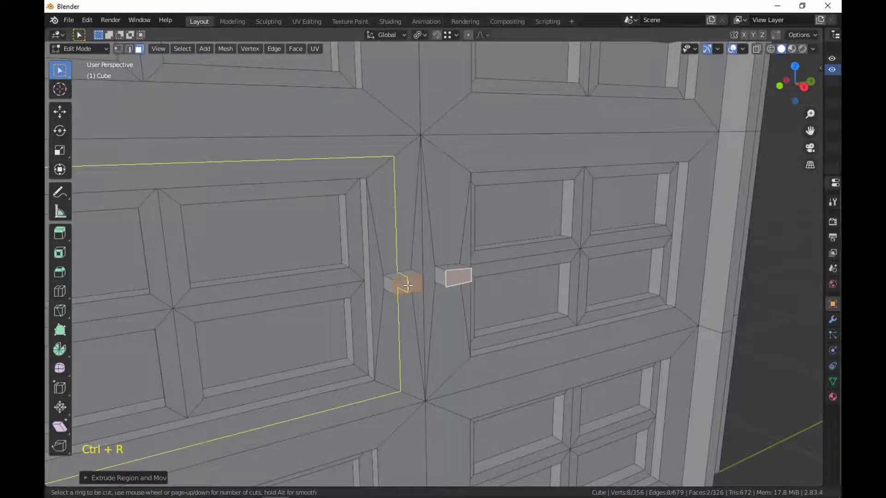
pyautogui.click(408, 286)
pyautogui.click(406, 284)
pyautogui.hotkey('ctrl', 'r')
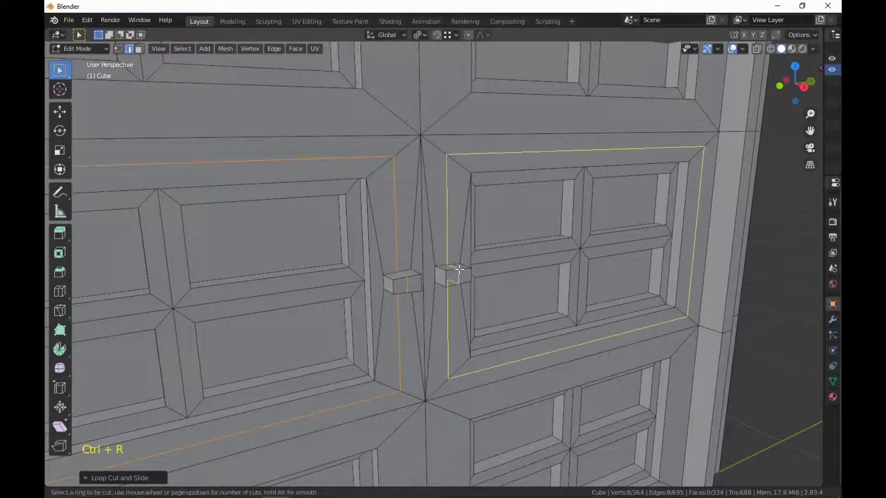
pyautogui.click(459, 269)
pyautogui.click(459, 270)
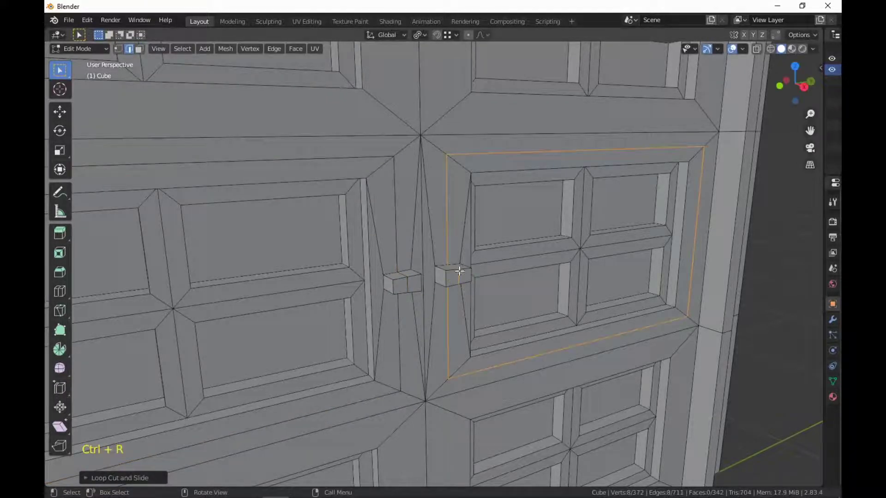
pyautogui.click(483, 288)
# Step: Select the outer front face of each door handle and move both slightly back along X
pyautogui.press('3')
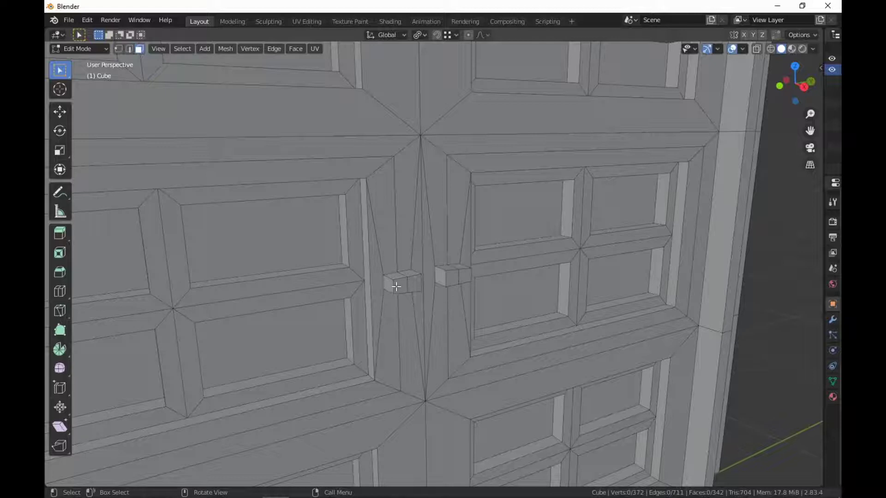
pyautogui.click(396, 286)
pyautogui.keyDown('shift'); pyautogui.click(465, 276); pyautogui.keyUp('shift')
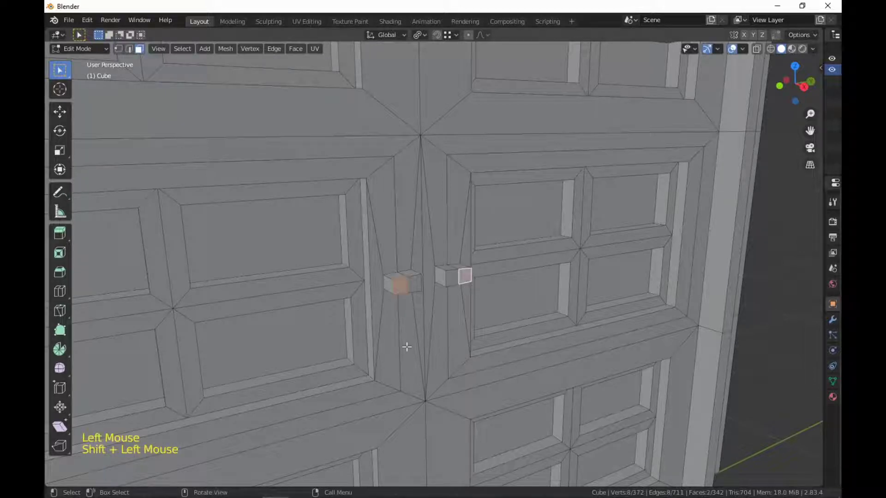
pyautogui.press('g')
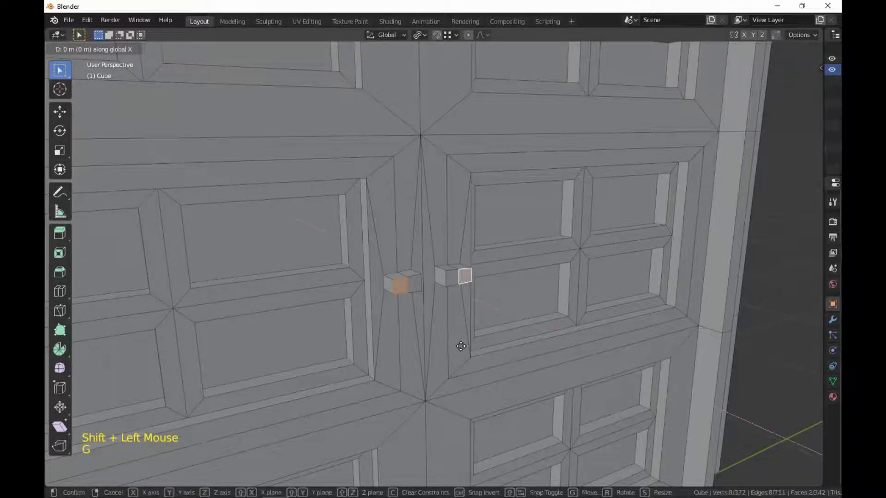
pyautogui.press('x')
pyautogui.click(457, 344)
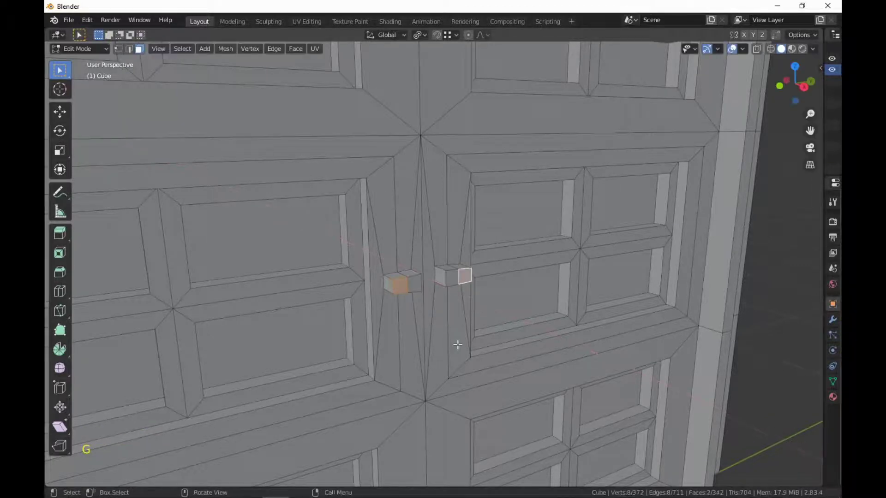
# Step: Add the inner front faces of both handles to the selection and move all four back along X
pyautogui.moveTo(455, 342); pyautogui.dragTo(432, 321, button='middle')
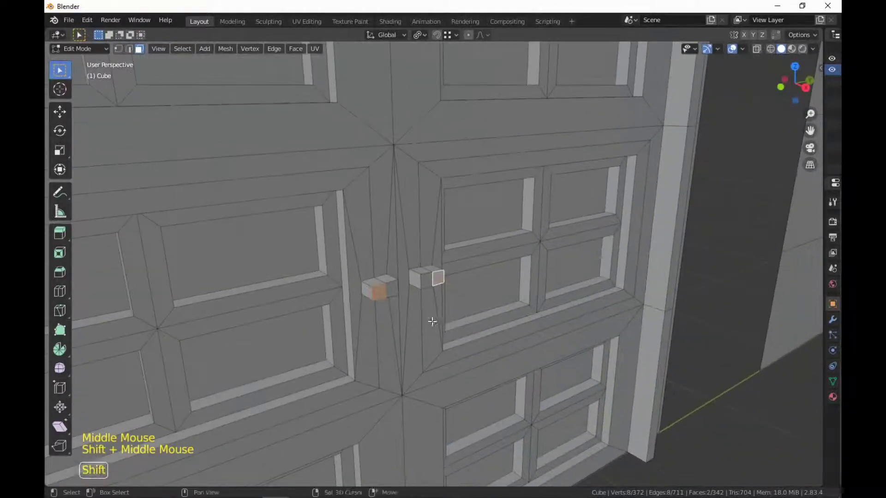
pyautogui.keyDown('shift'); pyautogui.click(425, 280); pyautogui.keyUp('shift')
pyautogui.keyDown('shift'); pyautogui.click(392, 289); pyautogui.keyUp('shift')
pyautogui.press('g')
pyautogui.press('x')
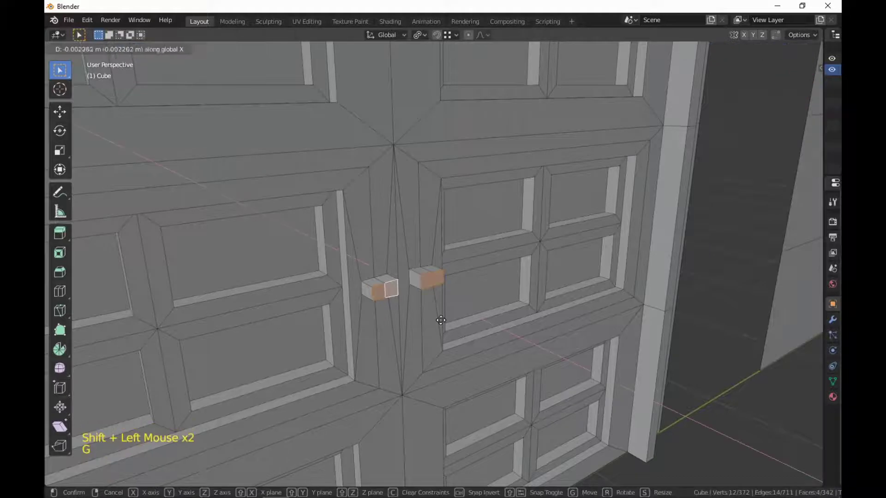
pyautogui.click(434, 316)
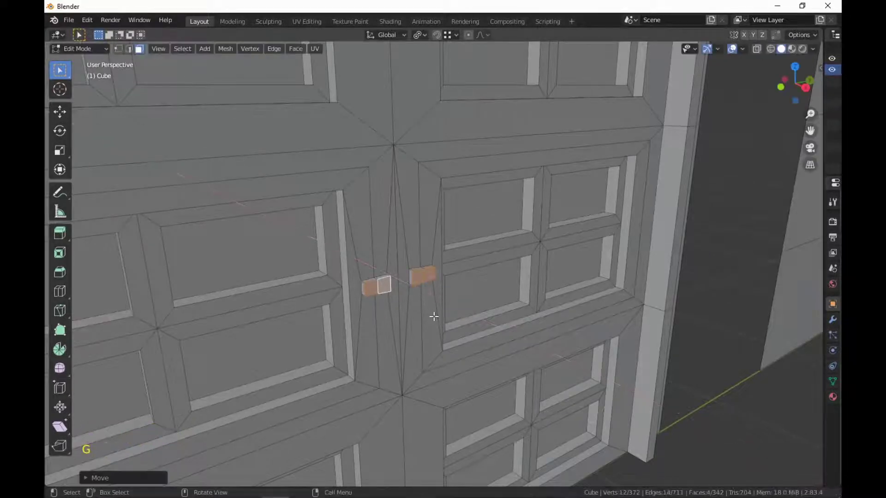
# Step: Select only the inner front face of each handle and move both about 0.026 m outward along X
pyautogui.click(420, 274)
pyautogui.keyDown('shift'); pyautogui.click(386, 287); pyautogui.keyUp('shift')
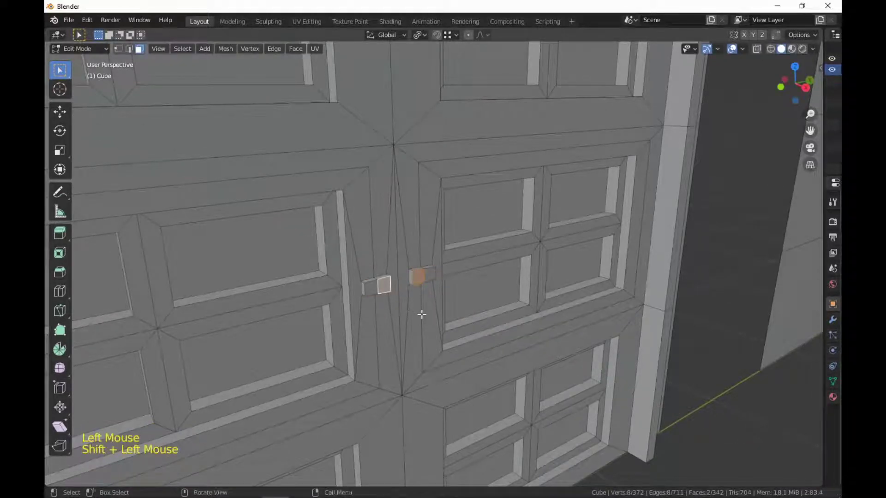
pyautogui.press('g')
pyautogui.press('x')
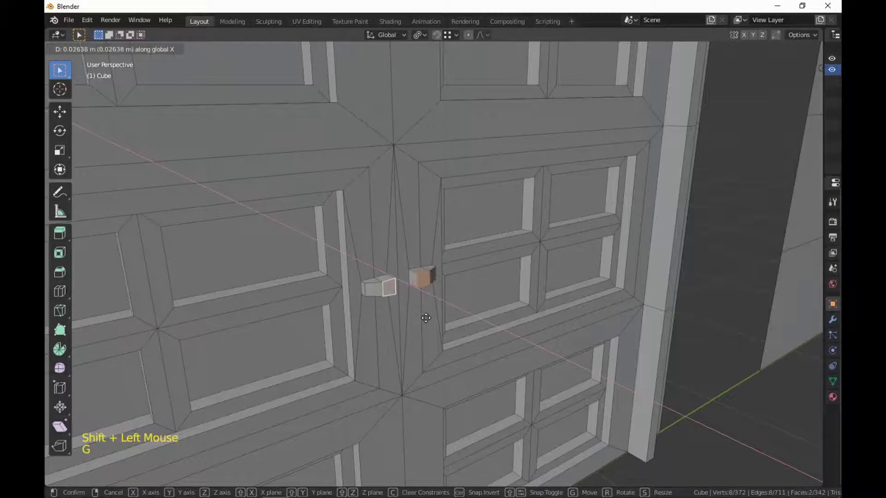
pyautogui.click(423, 316)
pyautogui.click(731, 303)
# Step: Examine the detailed door and its handles from several distances and angles
pyautogui.scroll(-4, 731, 309)
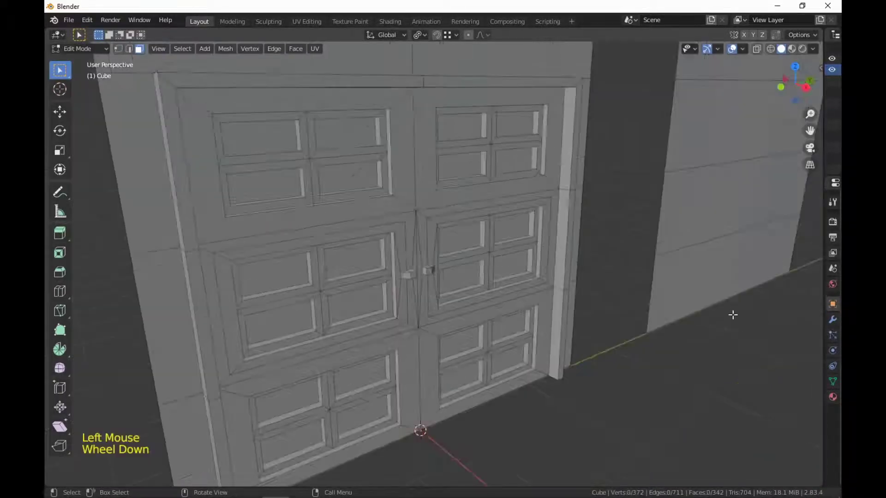
pyautogui.moveTo(732, 312); pyautogui.dragTo(648, 328, button='middle')
pyautogui.scroll(1, 395, 310)
pyautogui.keyDown('shift'); pyautogui.moveTo(396, 311); pyautogui.dragTo(573, 387, button='middle'); pyautogui.keyUp('shift')
pyautogui.press('3')
pyautogui.scroll(3, 474, 376)
pyautogui.scroll(1, 475, 375)
pyautogui.scroll(-1, 500, 318)
pyautogui.scroll(-2, 570, 373)
pyautogui.scroll(-1, 528, 367)
pyautogui.scroll(1, 564, 362)
# Step: Inset the plain wall panel's two middle faces as one region, and inset them again by about 0.075 m for a window frame
pyautogui.keyDown('shift'); pyautogui.moveTo(528, 367); pyautogui.dragTo(613, 403, button='middle'); pyautogui.keyUp('shift')
pyautogui.scroll(-1, 613, 404)
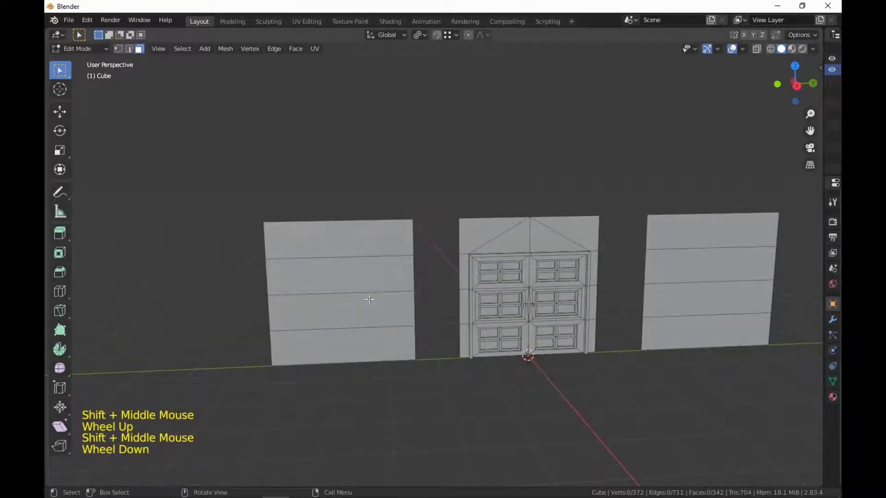
pyautogui.click(360, 284)
pyautogui.keyDown('shift'); pyautogui.click(370, 324); pyautogui.keyUp('shift')
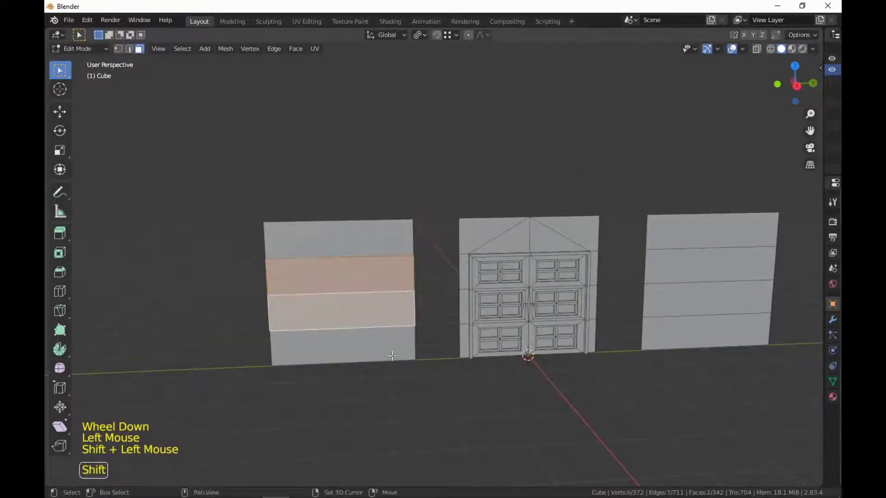
pyautogui.keyDown('shift'); pyautogui.moveTo(371, 324); pyautogui.dragTo(504, 360, button='middle'); pyautogui.keyUp('shift')
pyautogui.scroll(2, 599, 379)
pyautogui.keyDown('shift'); pyautogui.moveTo(599, 380); pyautogui.dragTo(561, 369, button='middle'); pyautogui.keyUp('shift')
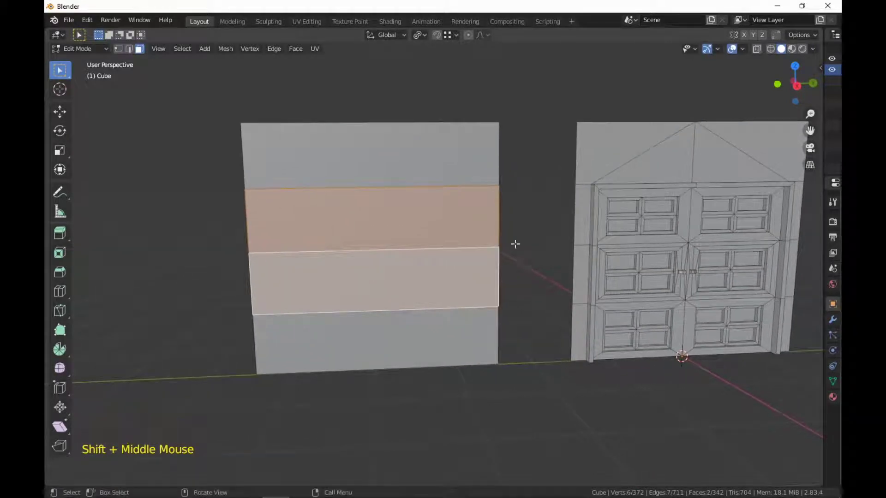
pyautogui.press('i')
pyautogui.press('i')
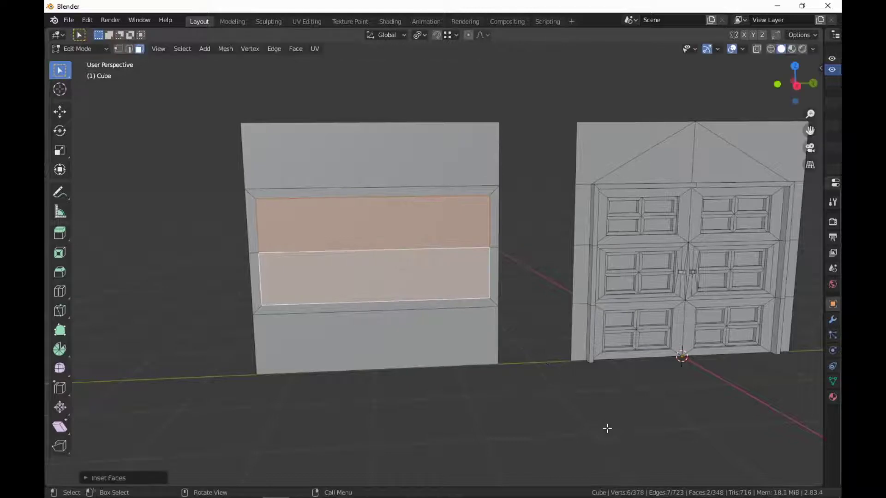
pyautogui.moveTo(607, 427); pyautogui.dragTo(628, 431, button='middle')
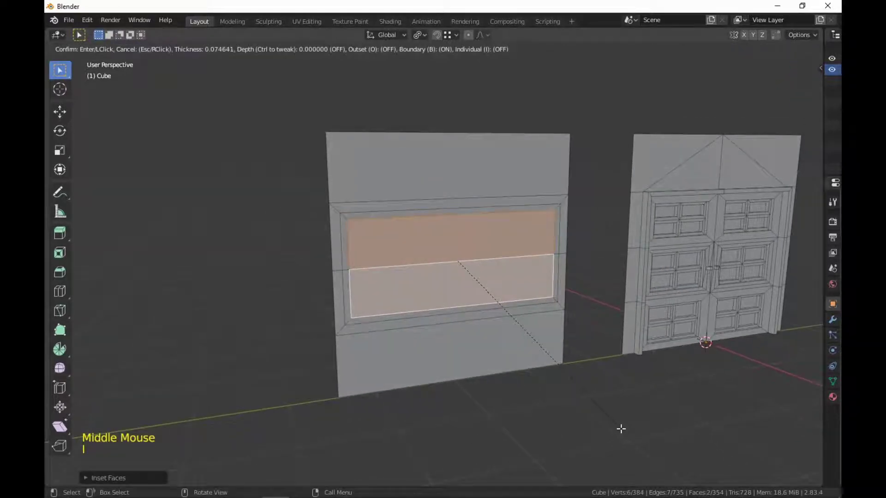
pyautogui.click(608, 435)
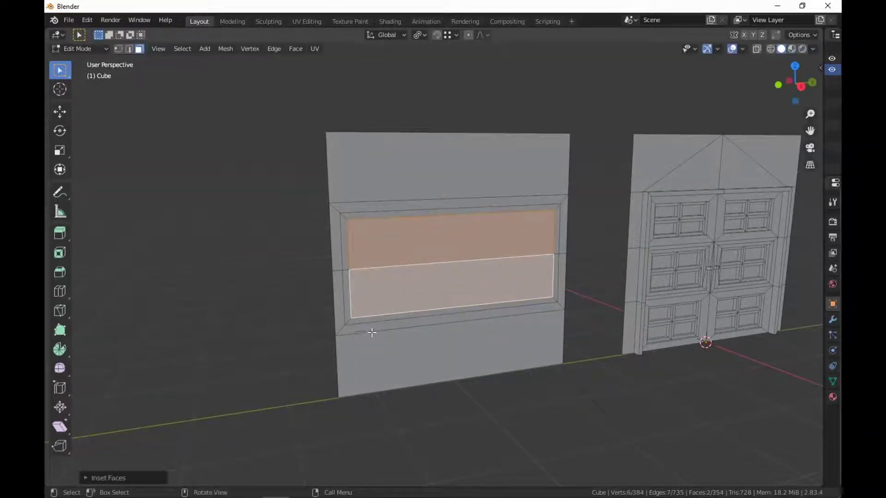
# Step: Select the inner ring of frame faces around the window and extrude it 0.05 m along X
pyautogui.keyDown('alt'); pyautogui.click(348, 320); pyautogui.keyUp('alt')
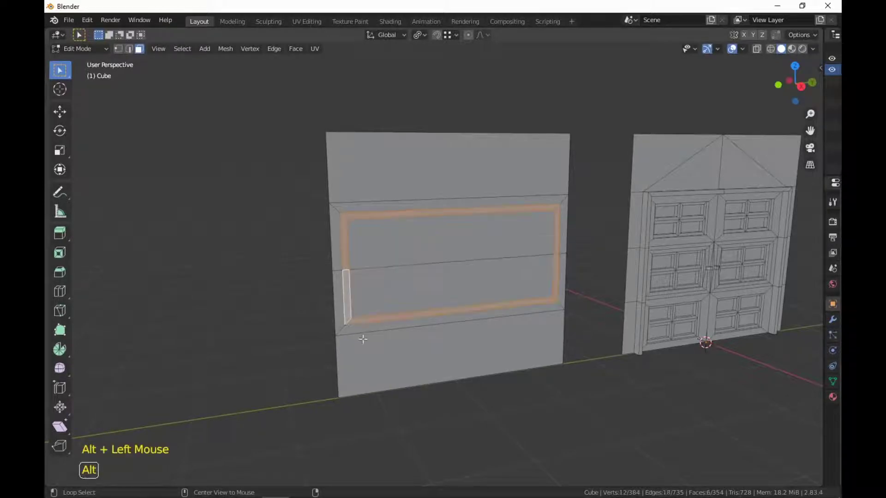
pyautogui.moveTo(420, 395); pyautogui.dragTo(430, 392, button='middle')
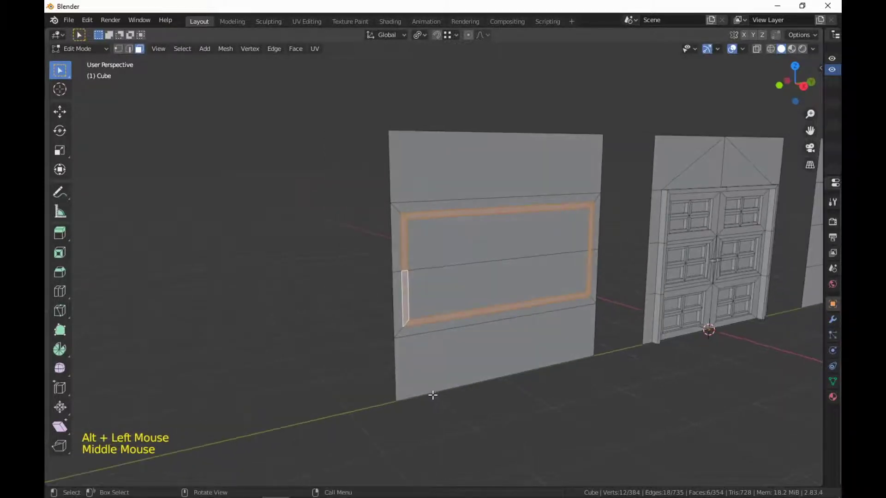
pyautogui.write('e.05')
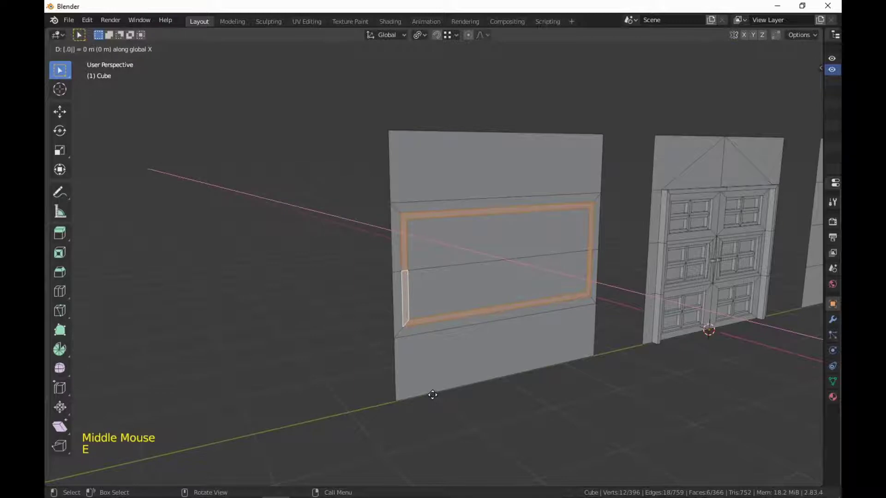
pyautogui.press('Return')
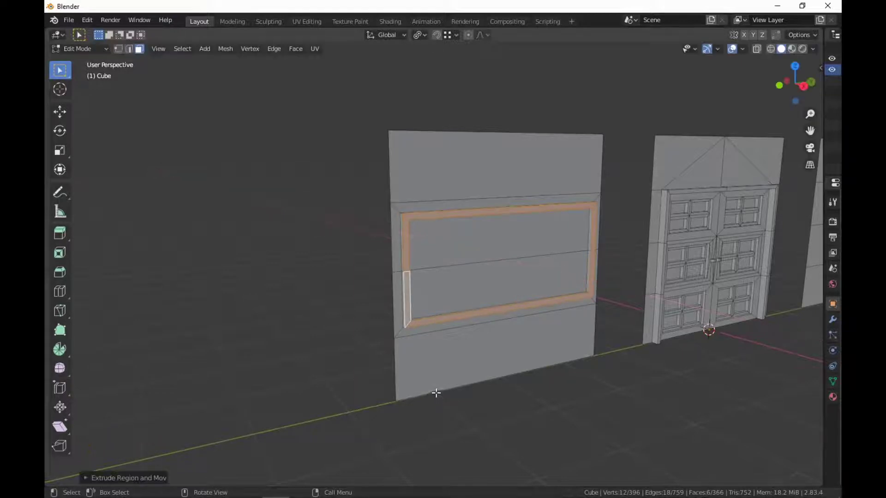
pyautogui.click(436, 392)
pyautogui.keyDown('shift'); pyautogui.moveTo(526, 352); pyautogui.dragTo(626, 379, button='middle'); pyautogui.keyUp('shift')
pyautogui.click(636, 431)
pyautogui.scroll(2, 636, 417)
pyautogui.click(510, 258)
pyautogui.keyDown('shift'); pyautogui.moveTo(518, 293); pyautogui.dragTo(458, 388, button='middle'); pyautogui.keyUp('shift')
pyautogui.keyDown('shift'); pyautogui.click(504, 267); pyautogui.keyUp('shift')
pyautogui.click(447, 388)
# Step: Add a horizontal loop cut midway across the upper window face of the wall panel
pyautogui.hotkey('ctrl', 'r')
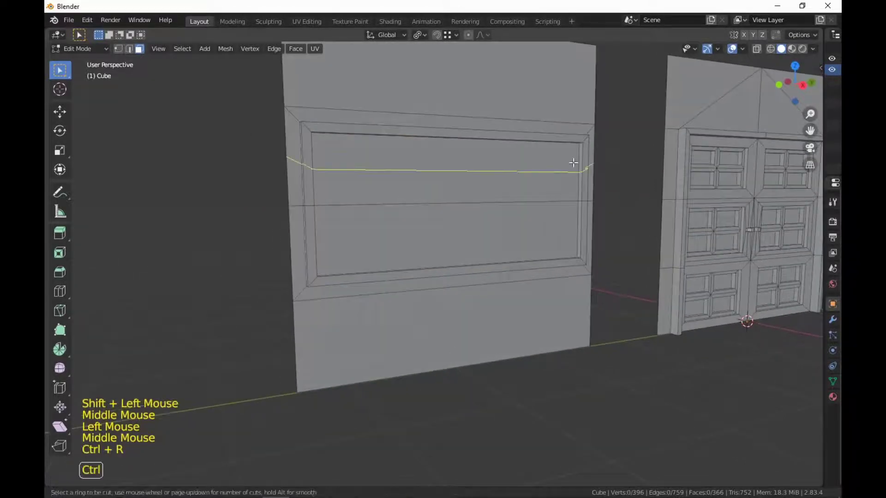
pyautogui.click(573, 162)
pyautogui.click(560, 176)
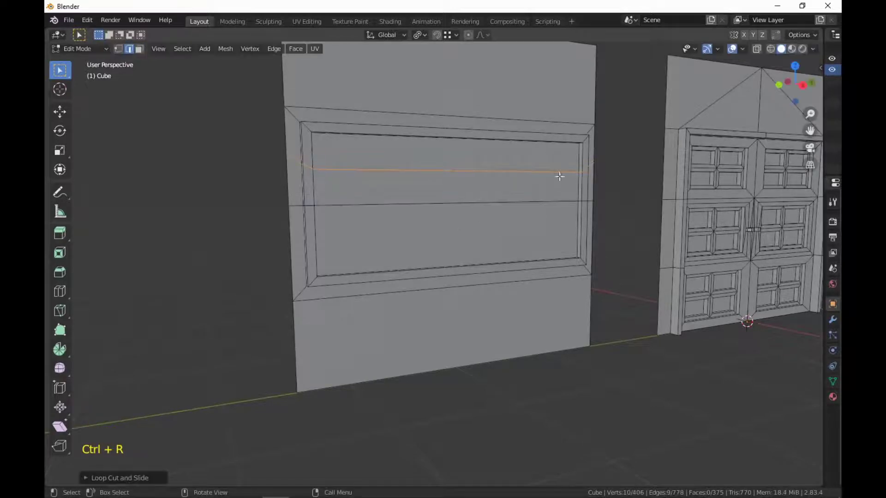
pyautogui.keyDown('shift'); pyautogui.moveTo(486, 303); pyautogui.dragTo(518, 322, button='middle'); pyautogui.keyUp('shift')
pyautogui.scroll(2, 539, 337)
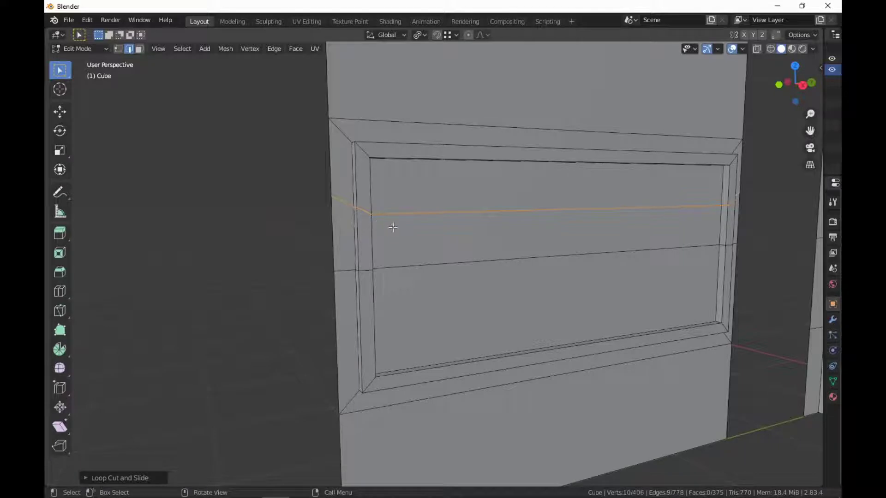
pyautogui.keyDown('shift'); pyautogui.moveTo(442, 229); pyautogui.dragTo(353, 236, button='middle'); pyautogui.keyUp('shift')
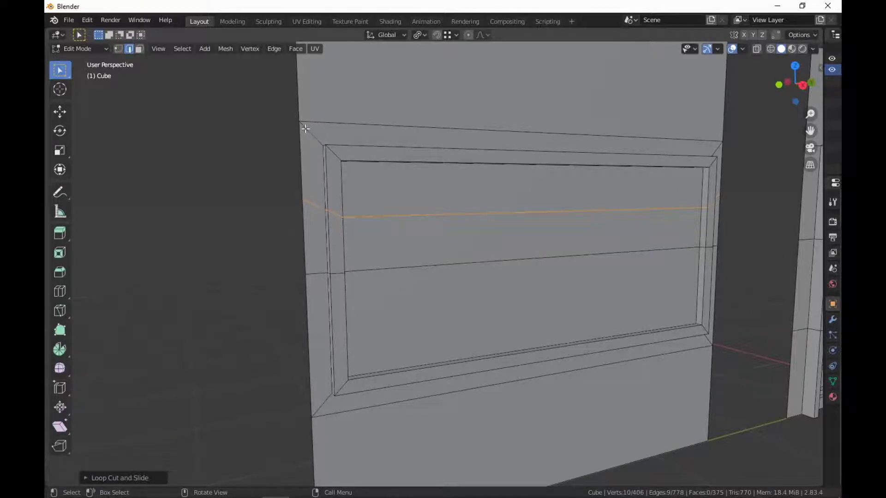
# Step: Try to edge-slide the upper horizontal loop cut along the wall panel's neighbouring edges
pyautogui.moveTo(582, 309); pyautogui.dragTo(564, 316, button='middle')
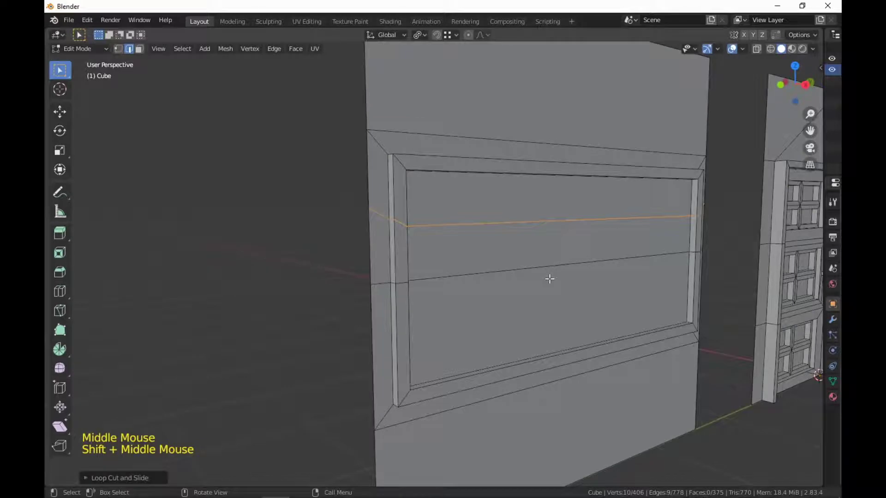
pyautogui.press('g')
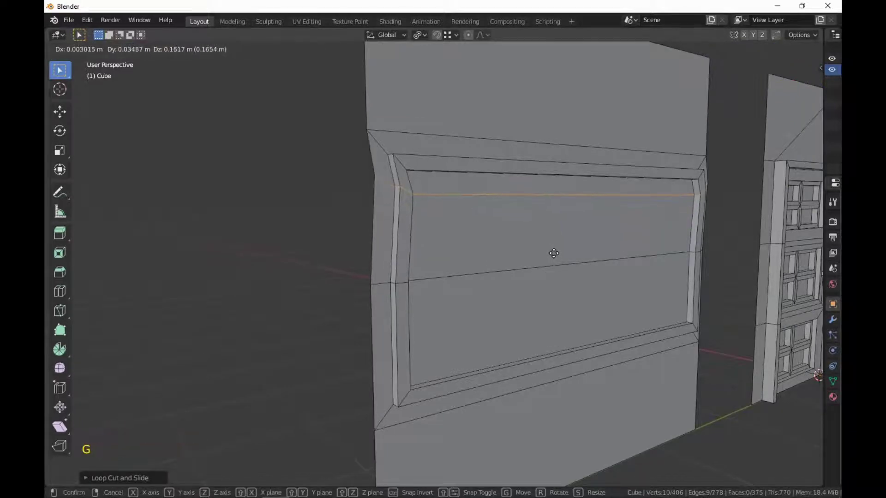
pyautogui.press('g')
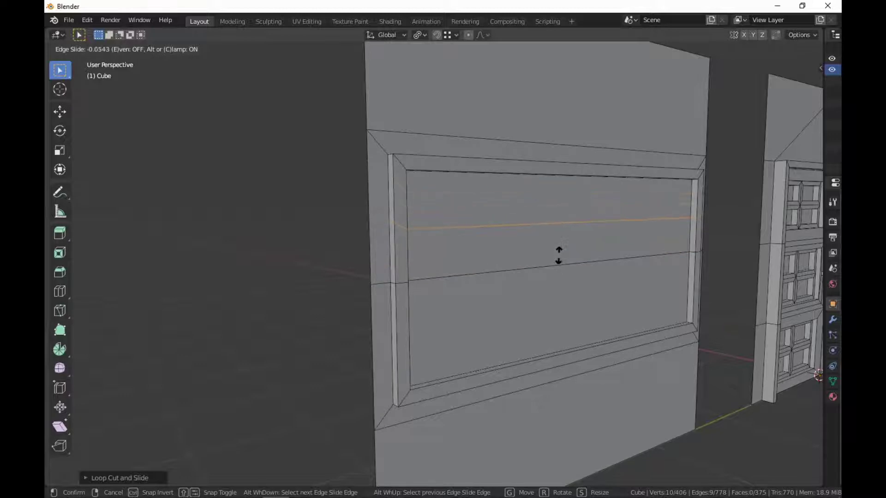
pyautogui.click(563, 237)
pyautogui.moveTo(564, 237); pyautogui.dragTo(604, 343, button='middle')
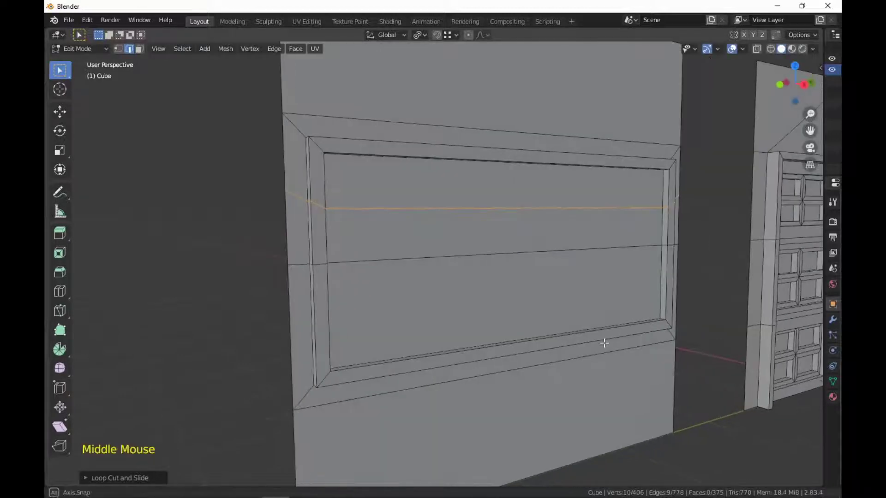
# Step: Move the upper horizontal loop slightly down along Z, and try to edge-slide it again
pyautogui.press('g')
pyautogui.press('z')
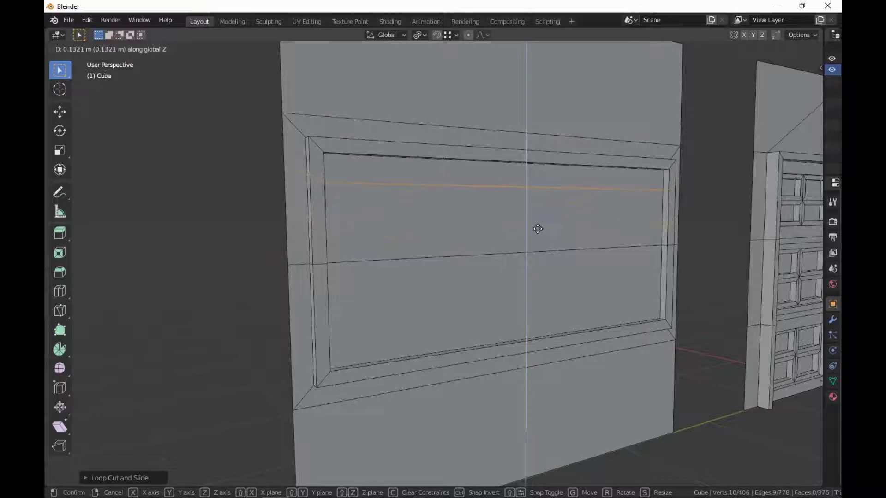
pyautogui.click(533, 256)
pyautogui.press('g')
pyautogui.press('g')
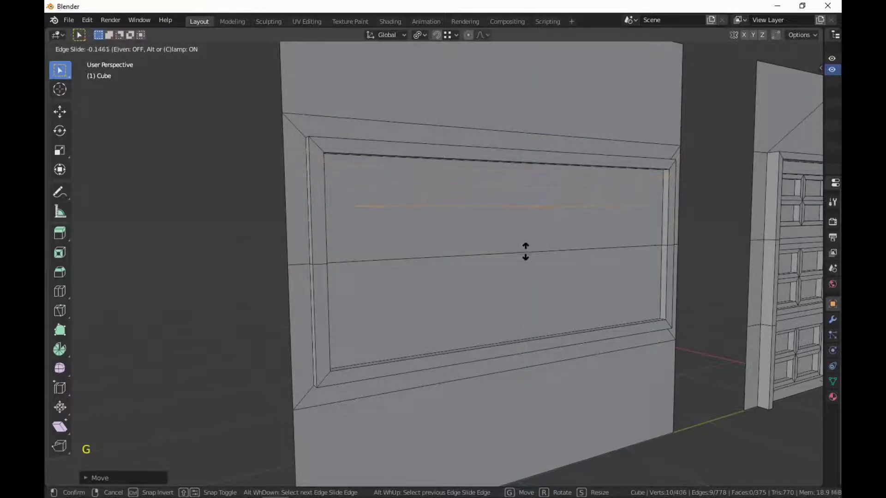
pyautogui.click(530, 265)
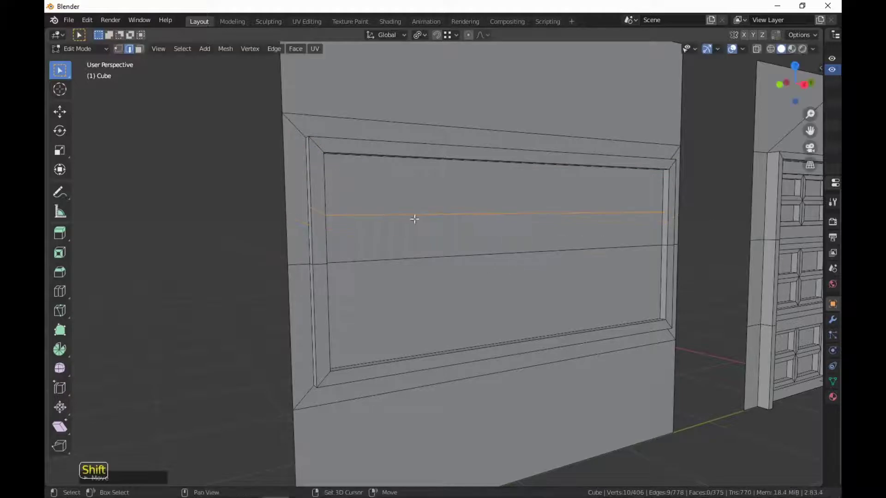
# Step: Try to edge-slide the short diagonal edge at the window frame's upper-left corner
pyautogui.click(316, 144)
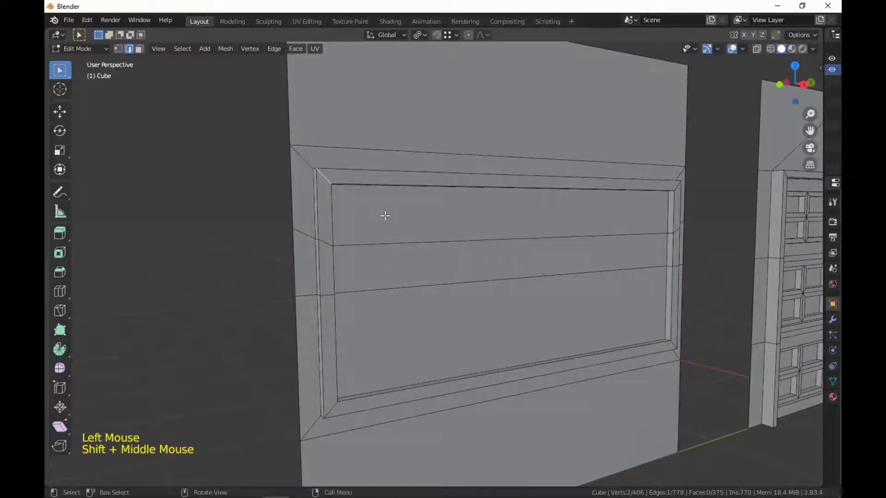
pyautogui.press('g')
pyautogui.press('g')
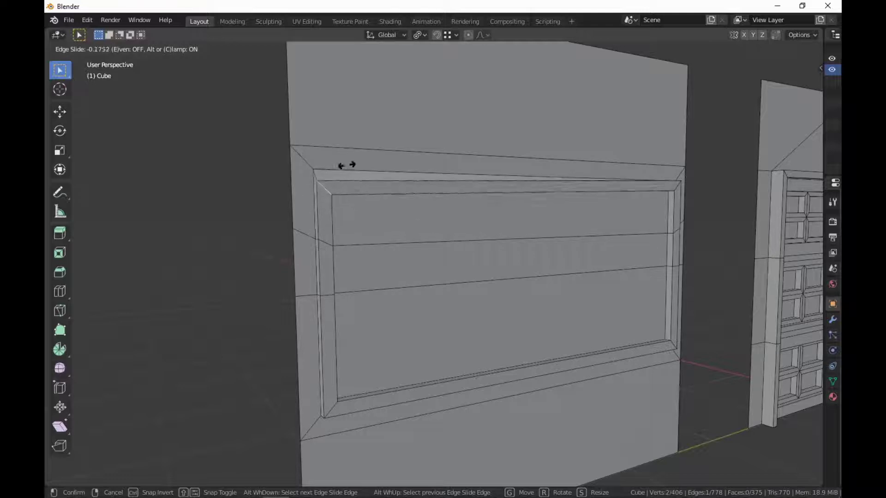
pyautogui.click(402, 166)
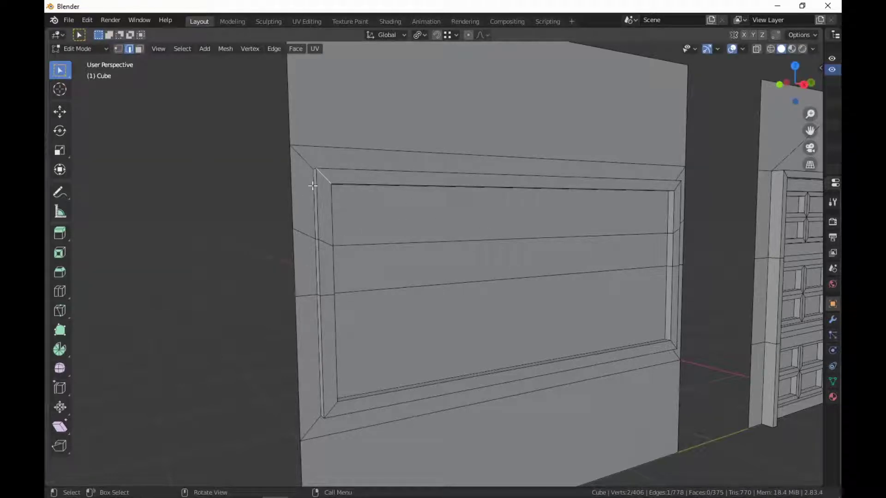
pyautogui.keyDown('alt'); pyautogui.click(478, 241); pyautogui.keyUp('alt')
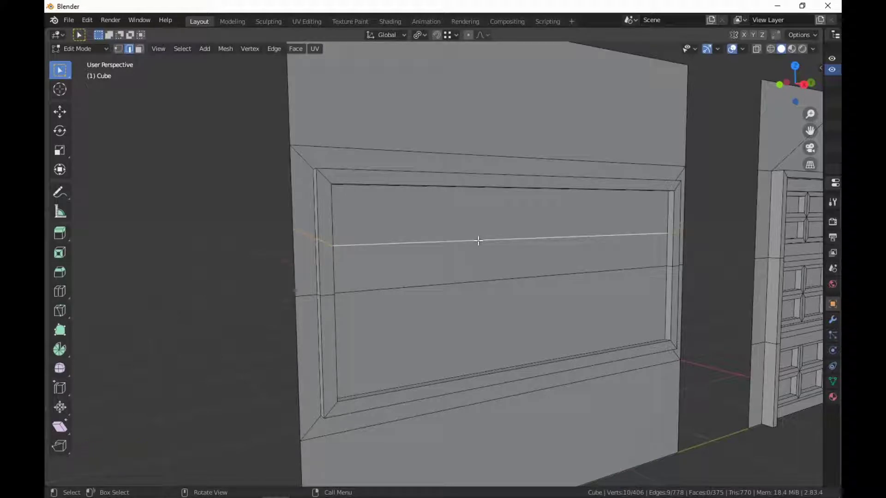
pyautogui.moveTo(482, 265); pyautogui.dragTo(464, 286, button='middle')
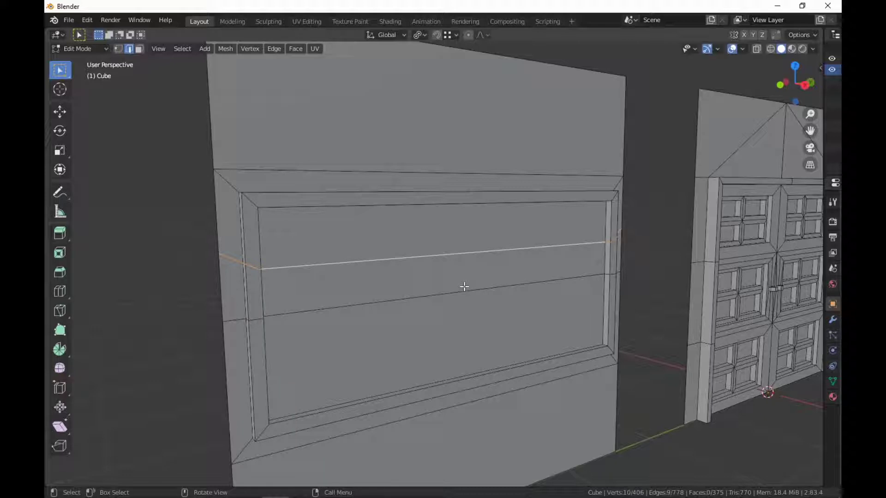
pyautogui.press('a')
pyautogui.press('s')
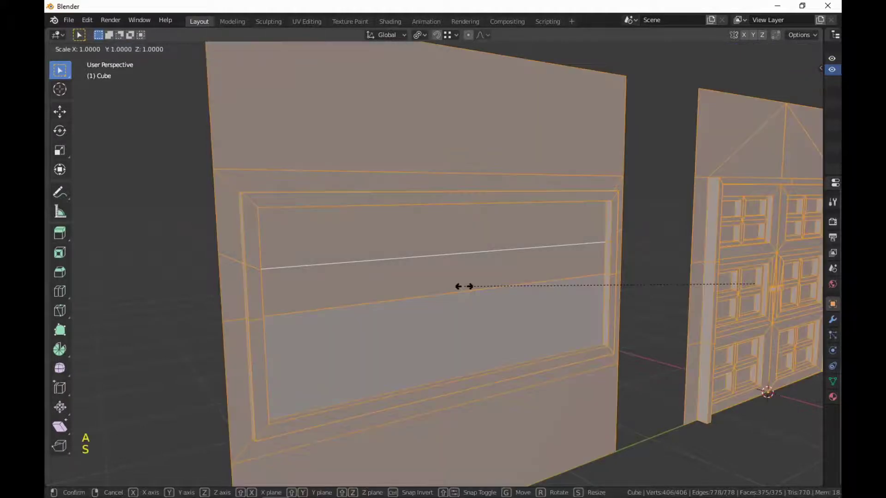
pyautogui.rightClick(463, 286)
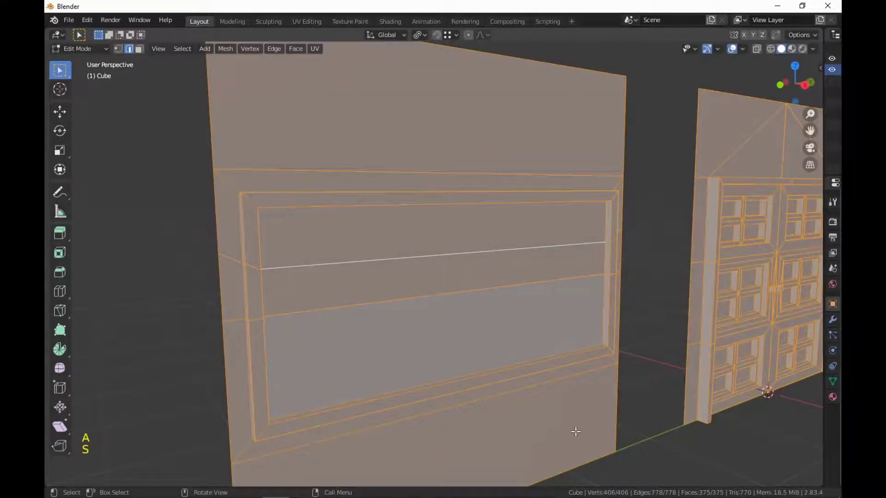
pyautogui.click(643, 388)
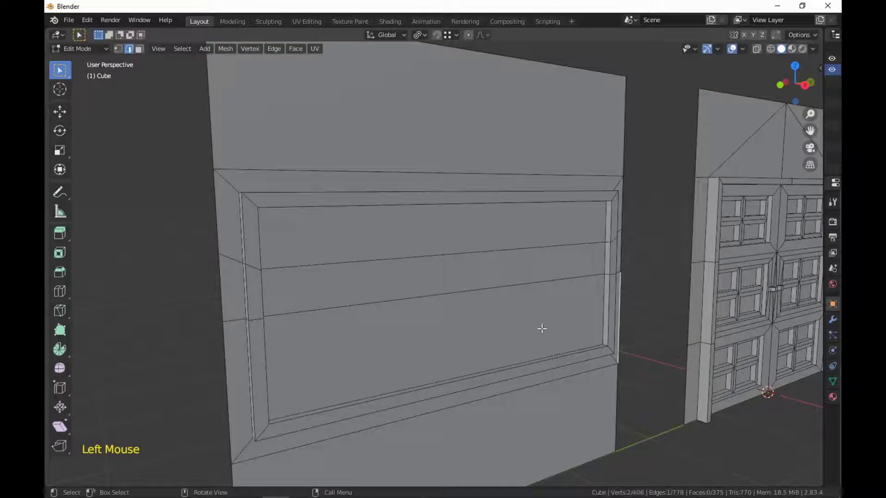
# Step: Select the upper horizontal edge loop across the window panel and flatten it by scaling to 0 along Z
pyautogui.keyDown('alt'); pyautogui.click(495, 289); pyautogui.keyUp('alt')
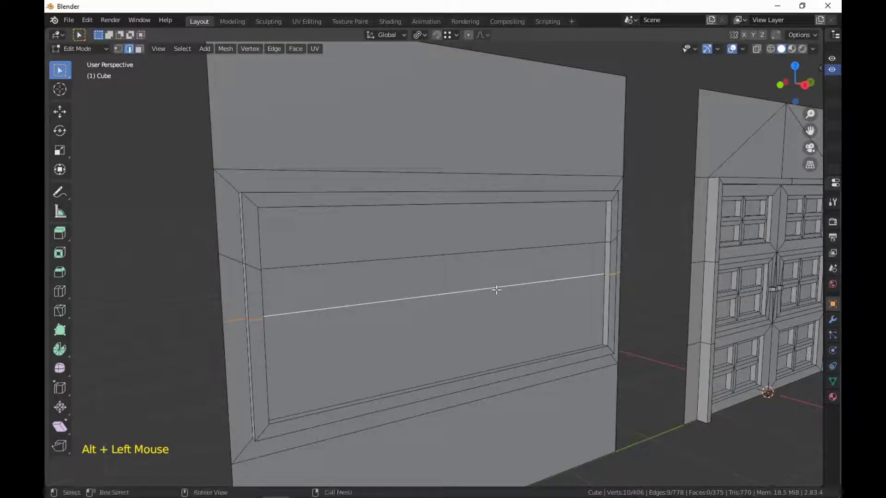
pyautogui.keyDown('alt'); pyautogui.click(477, 252); pyautogui.keyUp('alt')
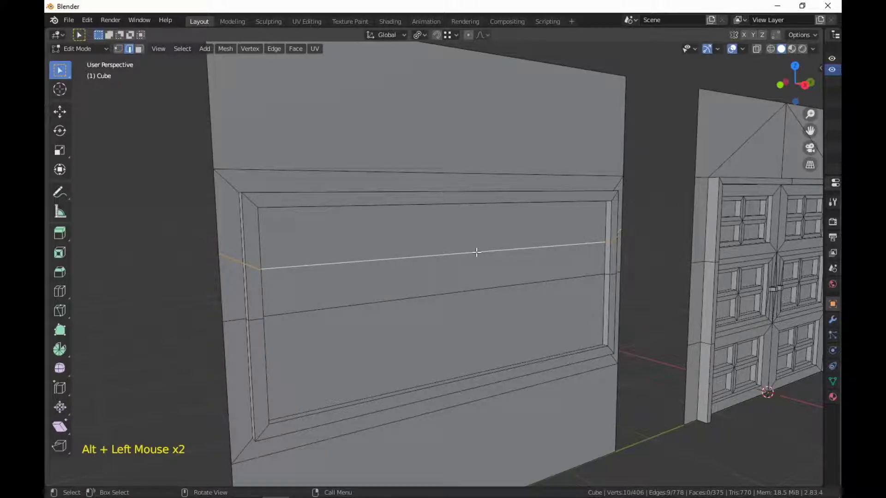
pyautogui.press('s')
pyautogui.write('z')
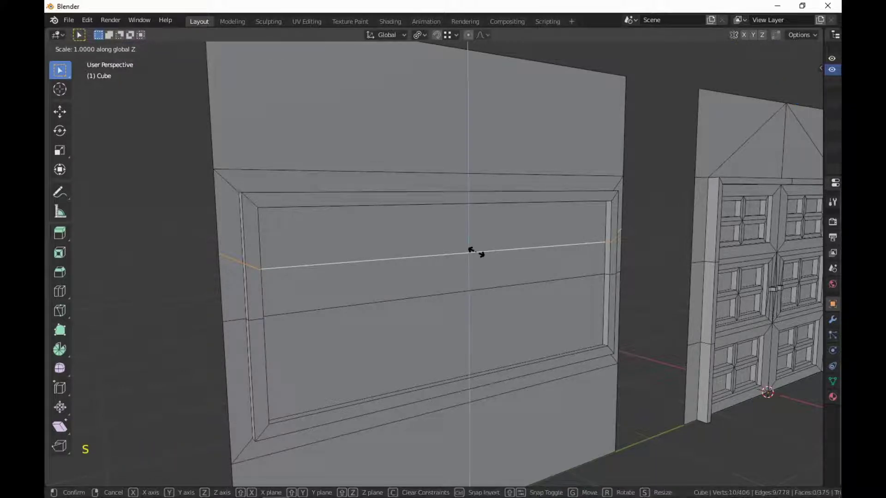
pyautogui.write('0')
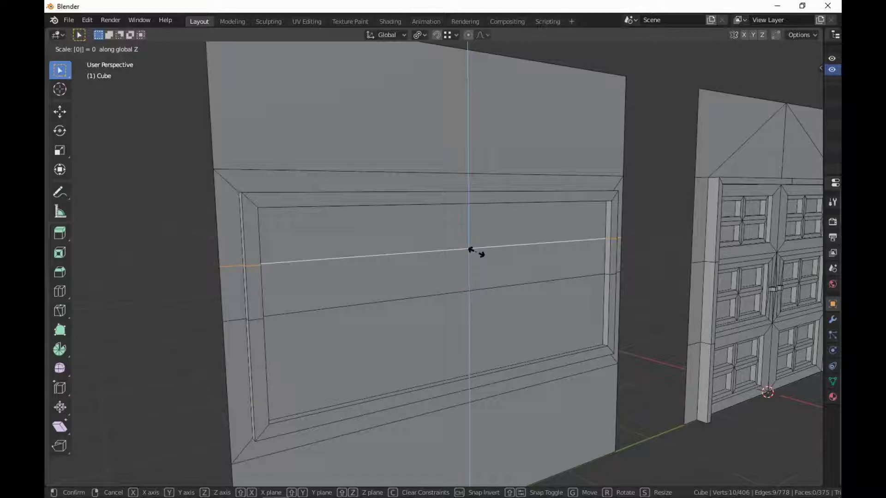
pyautogui.press('Return')
# Step: Examine how straight the upper loop runs across the window frame, up close and from a distance
pyautogui.keyDown('shift'); pyautogui.moveTo(602, 368); pyautogui.dragTo(590, 360, button='middle'); pyautogui.keyUp('shift')
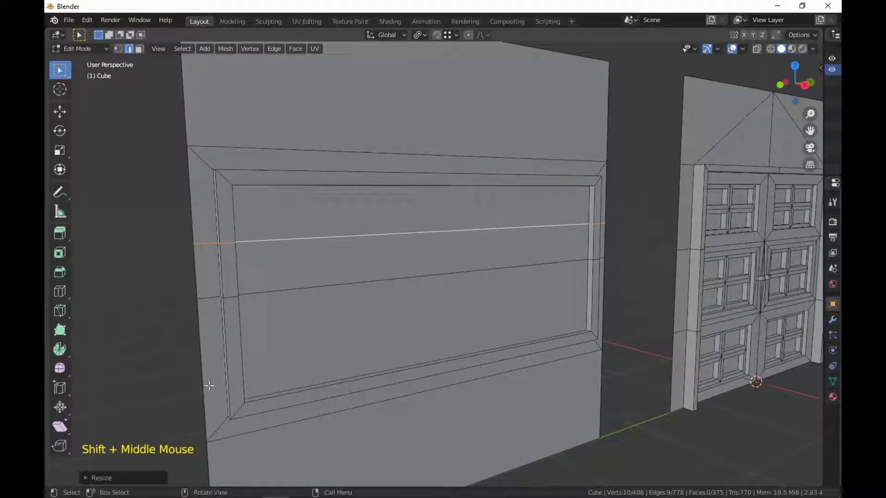
pyautogui.moveTo(292, 403); pyautogui.dragTo(422, 410, button='middle')
pyautogui.scroll(2, 422, 410)
pyautogui.press('shift')
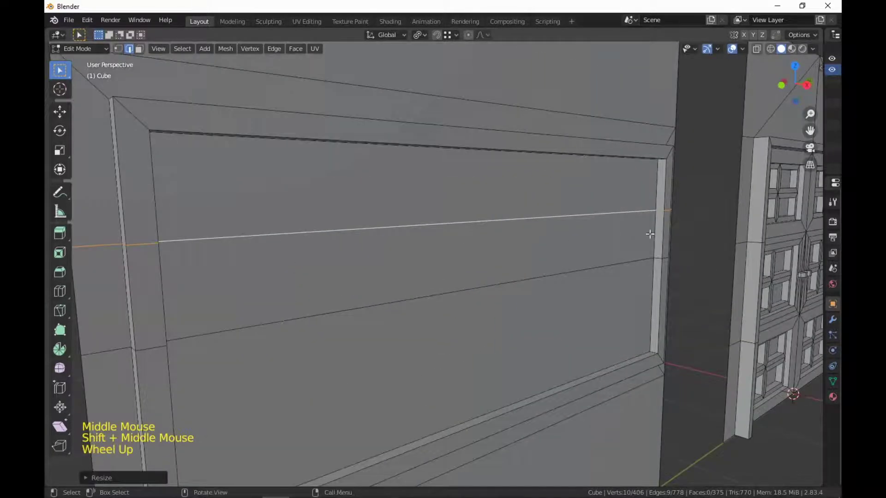
pyautogui.scroll(-3, 330, 356)
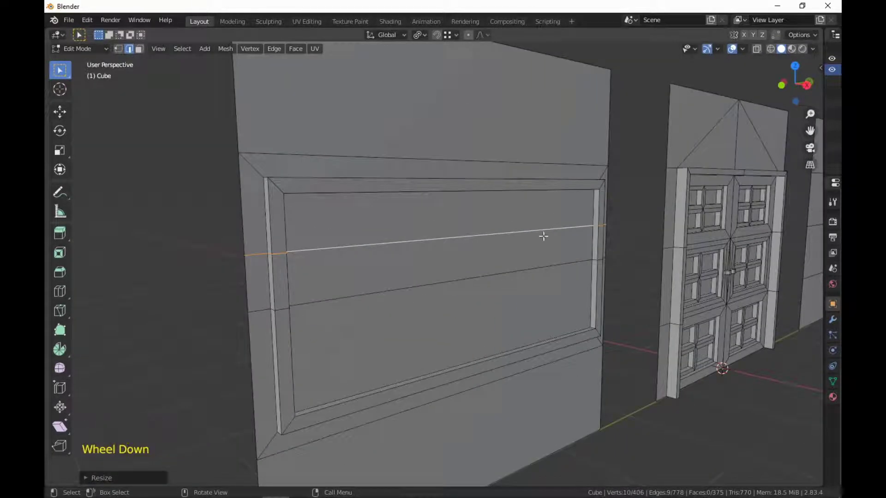
pyautogui.moveTo(486, 356)
pyautogui.mouseDown(button='middle')
pyautogui.moveTo(464, 350)
pyautogui.moveTo(478, 357)
pyautogui.mouseUp(button='middle')
pyautogui.scroll(-1, 466, 352)
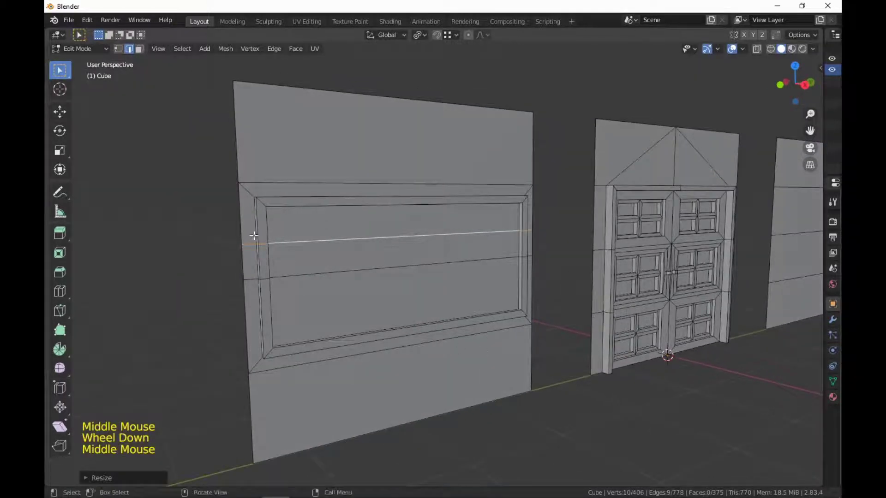
# Step: Select the middle horizontal edge across the window face and dissolve it
pyautogui.press('alt')
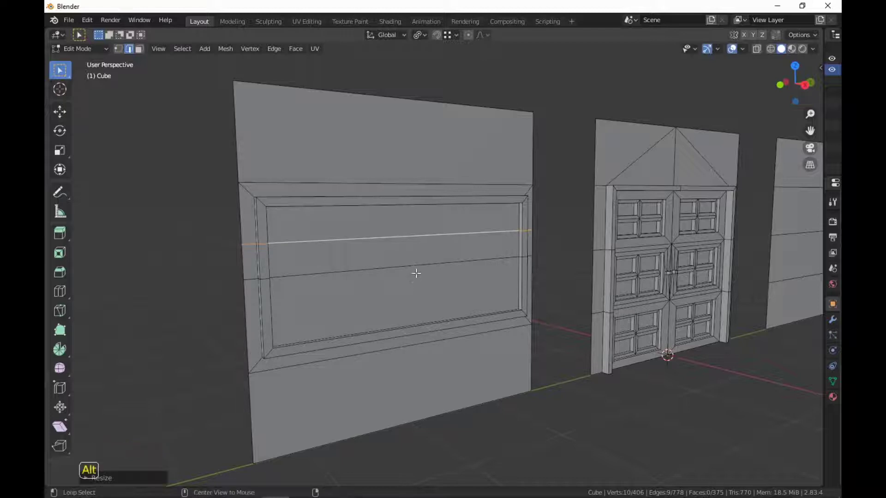
pyautogui.keyDown('alt'); pyautogui.click(414, 265); pyautogui.keyUp('alt')
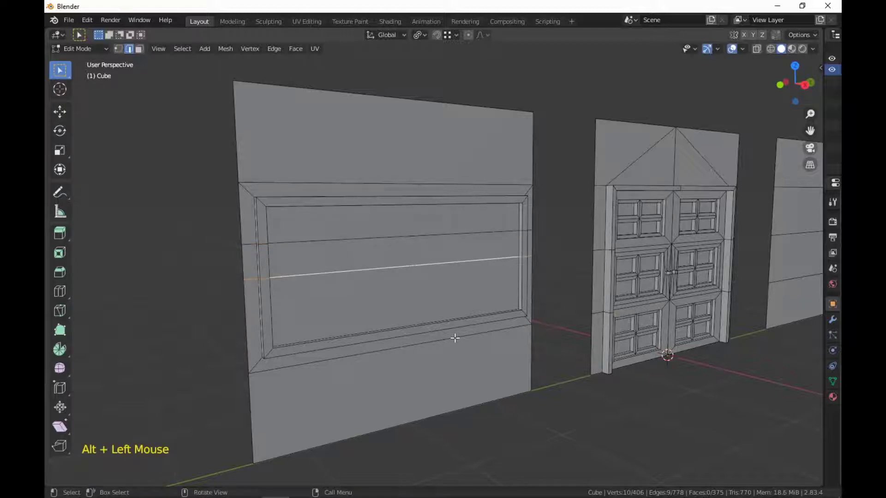
pyautogui.scroll(1, 455, 338)
pyautogui.moveTo(455, 338); pyautogui.dragTo(397, 252, button='middle')
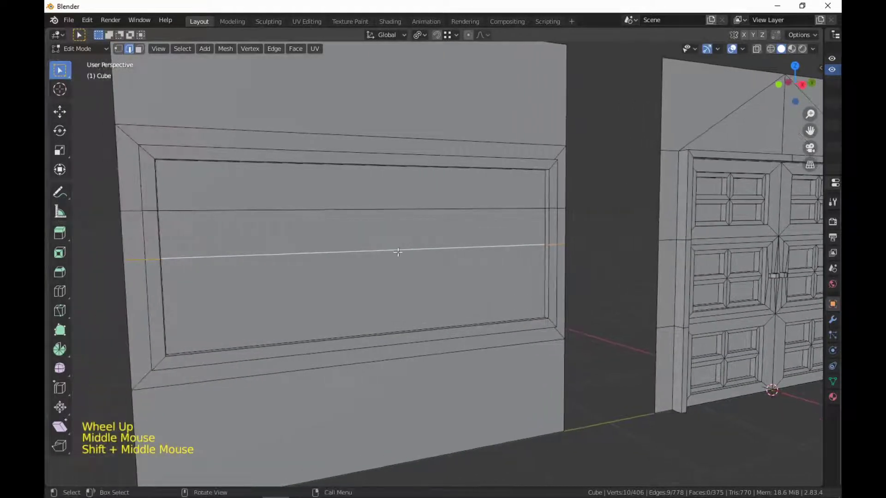
pyautogui.click(395, 249)
pyautogui.moveTo(431, 320); pyautogui.dragTo(428, 319, button='middle')
pyautogui.rightClick(428, 319)
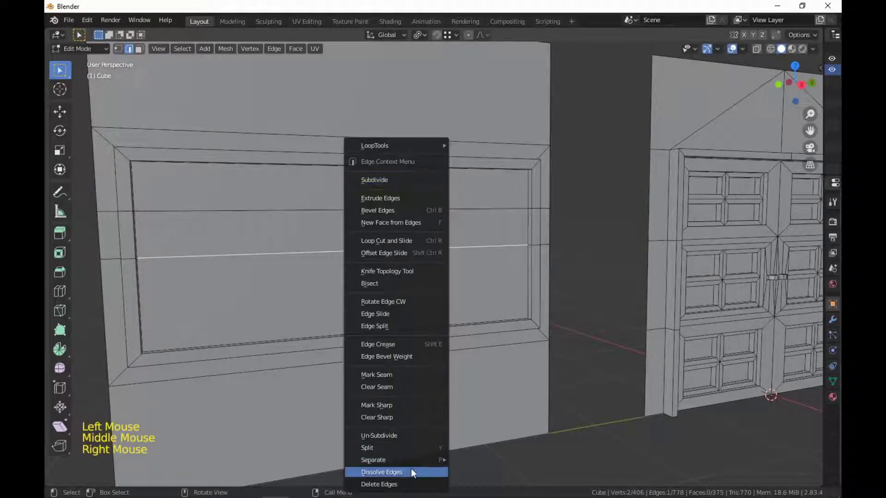
pyautogui.click(411, 469)
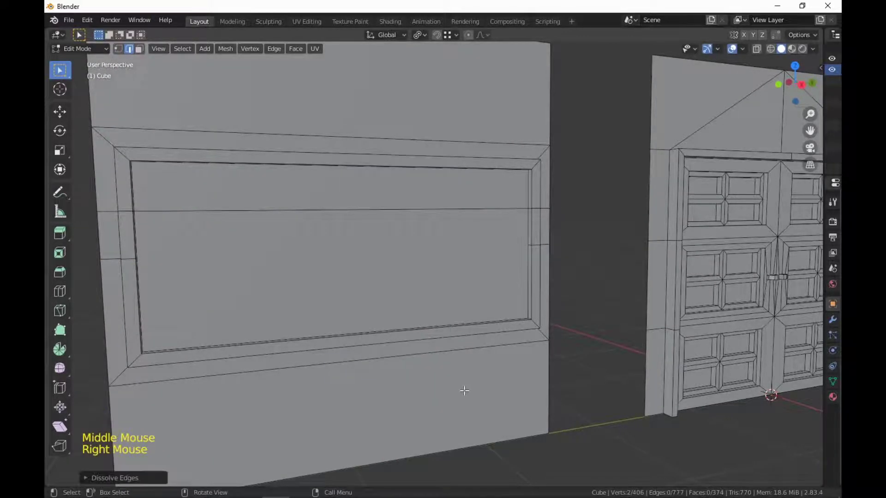
# Step: Inspect the merged window face and undo the edge dissolve
pyautogui.keyDown('shift'); pyautogui.moveTo(461, 388); pyautogui.dragTo(483, 374, button='middle'); pyautogui.keyUp('shift')
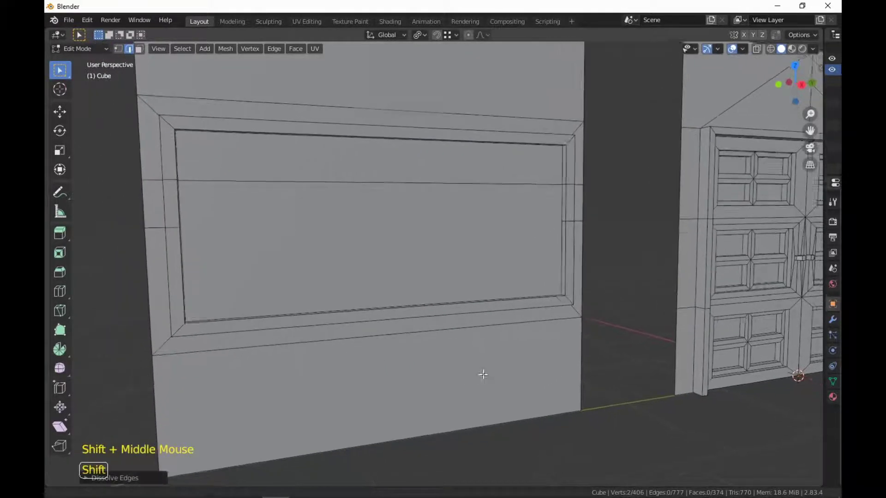
pyautogui.scroll(2, 483, 374)
pyautogui.scroll(-2, 483, 374)
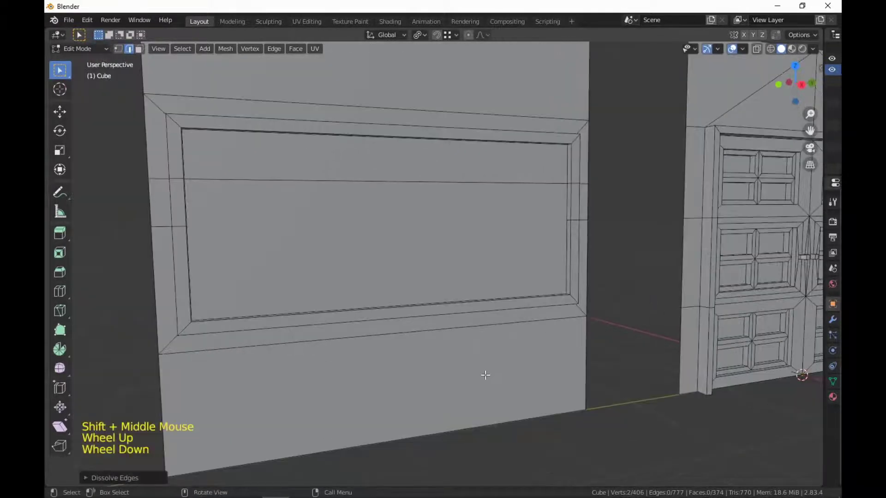
pyautogui.hotkey('ctrl', 'z')
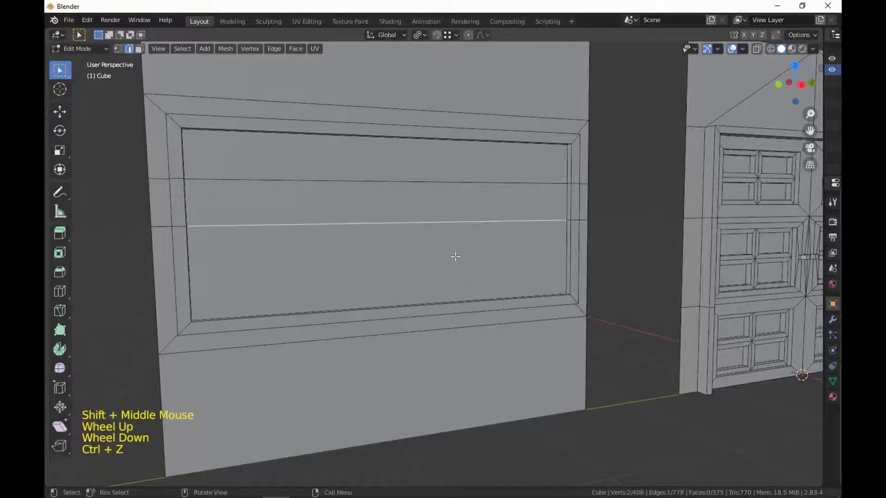
# Step: Delete the middle horizontal edge of the window face, and inspect the opening in vertex and edge select modes
pyautogui.rightClick(422, 234)
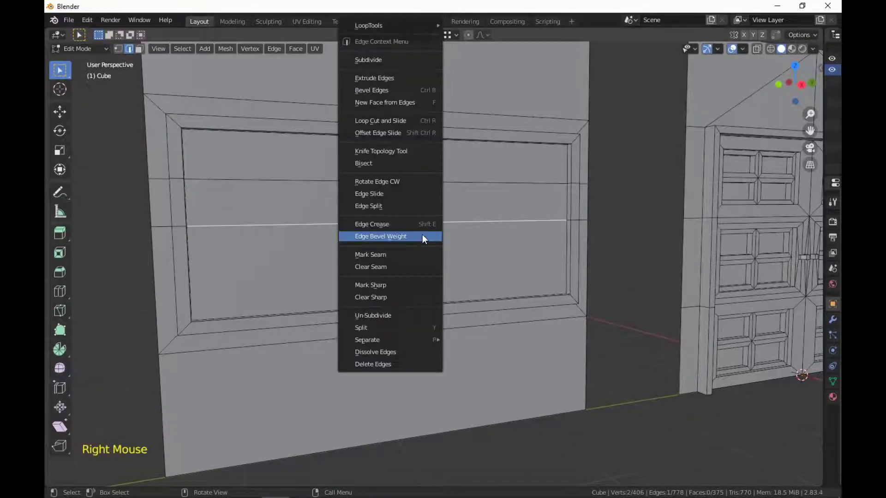
pyautogui.click(415, 364)
pyautogui.moveTo(513, 388); pyautogui.dragTo(527, 376, button='middle')
pyautogui.scroll(3, 519, 389)
pyautogui.press('1')
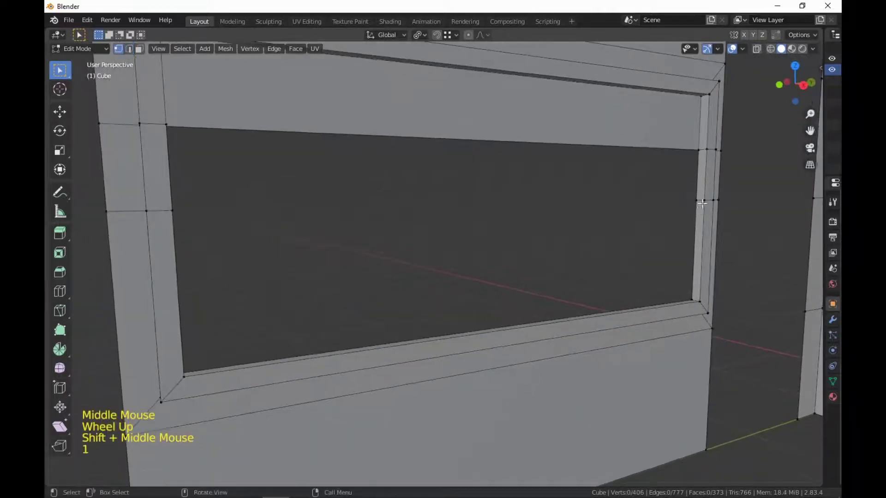
pyautogui.press('2')
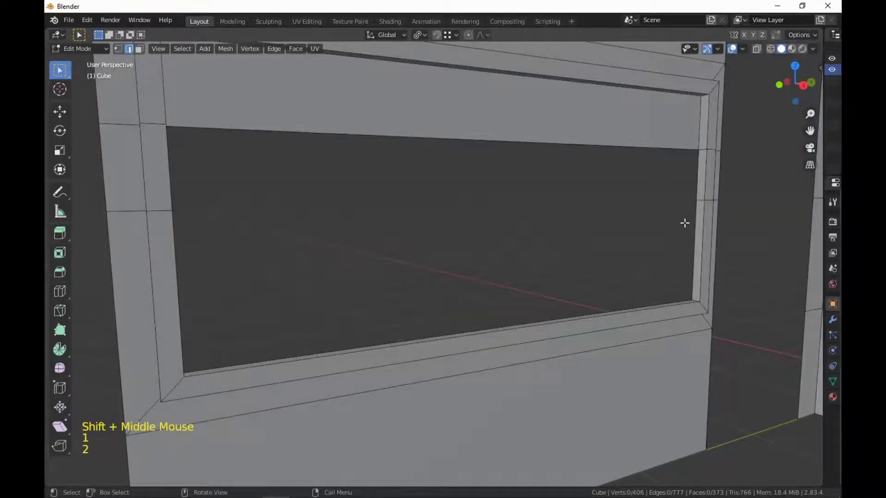
# Step: Undo the deletion of the window face's middle horizontal edge
pyautogui.hotkey('ctrl', 'z')
pyautogui.hotkey('ctrl', 'z')
pyautogui.hotkey('ctrl', 'z')
pyautogui.hotkey('ctrl', 'z')
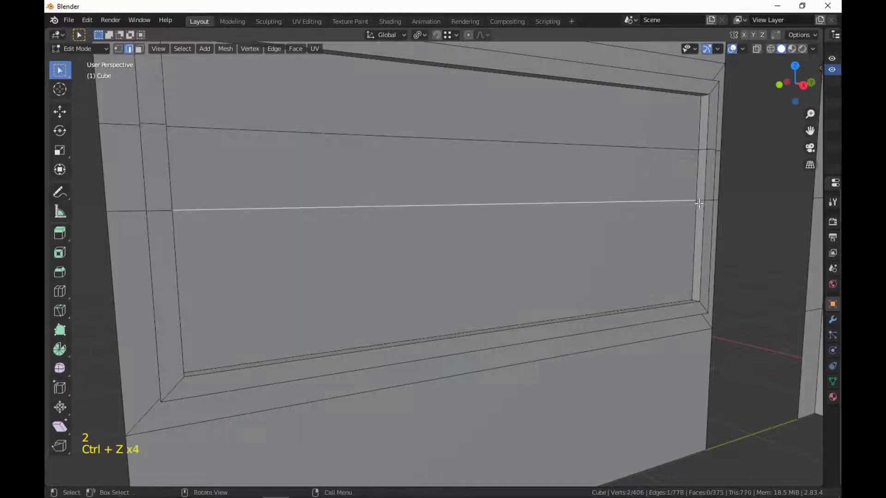
# Step: Select the middle horizontal edge loop across the window and its inner frame, excluding the outermost edge at each end
pyautogui.keyDown('shift'); pyautogui.click(698, 203); pyautogui.keyUp('shift')
pyautogui.moveTo(700, 202); pyautogui.dragTo(567, 263, button='middle')
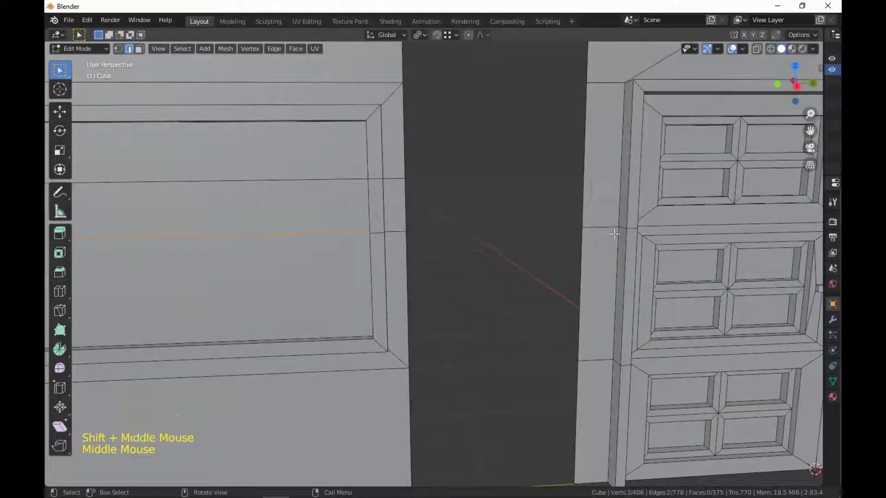
pyautogui.moveTo(463, 267); pyautogui.dragTo(496, 264, button='middle')
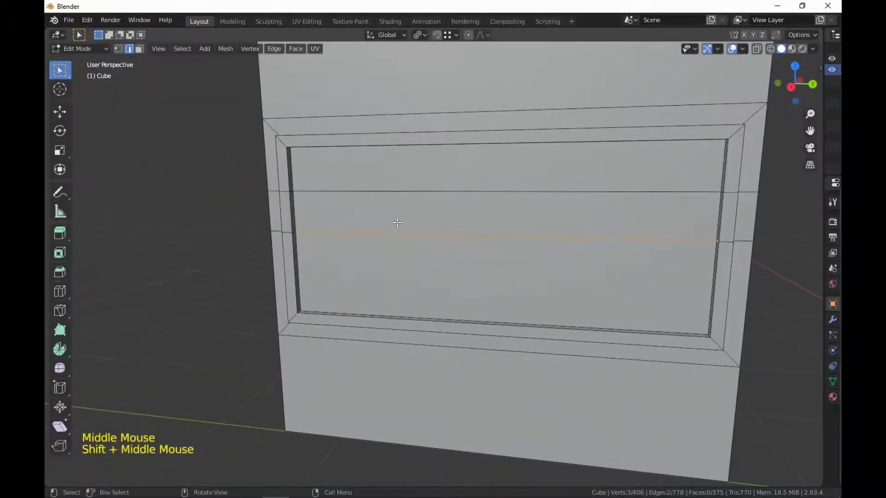
pyautogui.keyDown('alt'); pyautogui.click(437, 237); pyautogui.keyUp('alt')
pyautogui.keyDown('shift'); pyautogui.moveTo(643, 310); pyautogui.dragTo(554, 304, button='middle'); pyautogui.keyUp('shift')
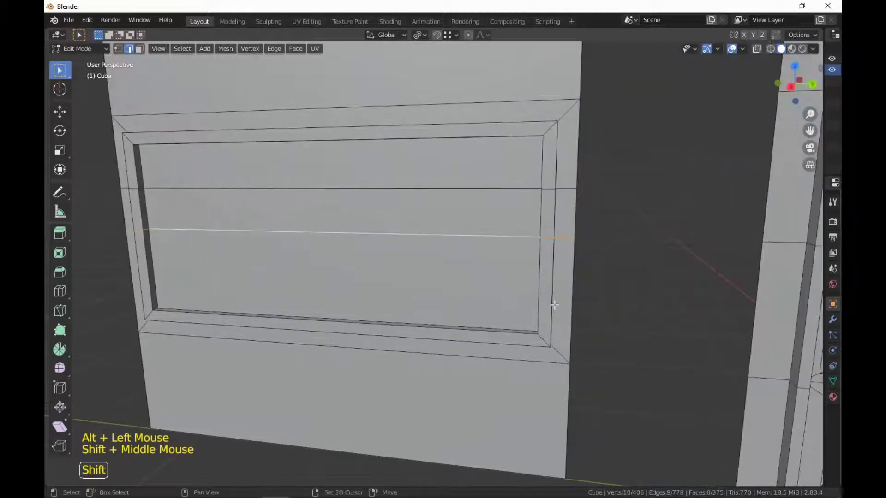
pyautogui.keyDown('shift'); pyautogui.click(571, 237); pyautogui.keyUp('shift')
pyautogui.moveTo(565, 240); pyautogui.dragTo(398, 275, button='middle')
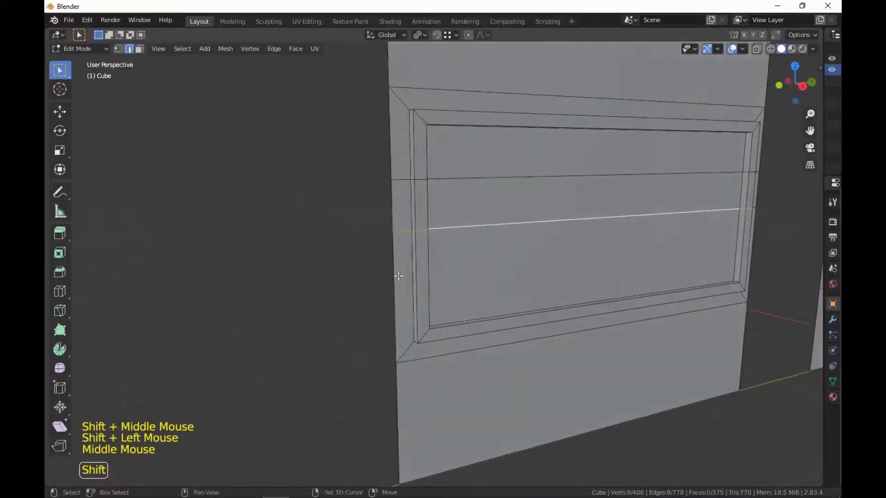
pyautogui.keyDown('shift'); pyautogui.click(396, 230); pyautogui.keyUp('shift')
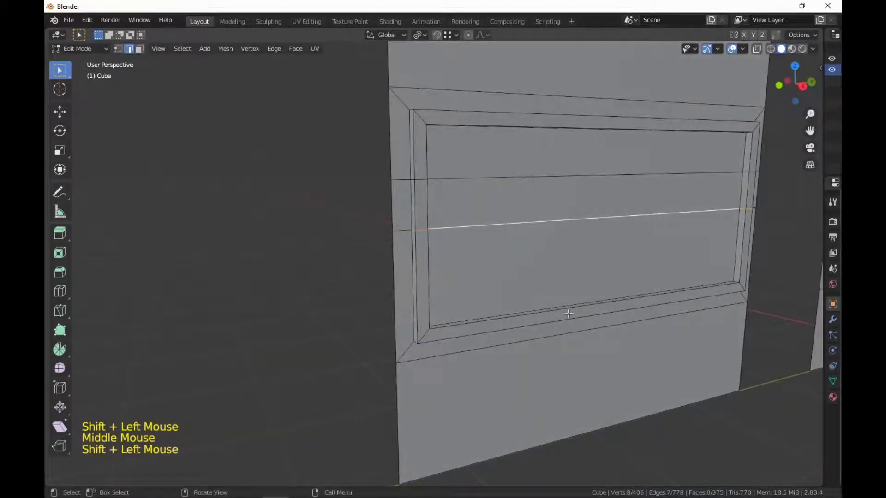
# Step: Try deleting the selected window loop edges, and undo the deletion after checking the opening in vertex select mode
pyautogui.scroll(2, 594, 319)
pyautogui.keyDown('shift'); pyautogui.moveTo(637, 310); pyautogui.dragTo(599, 317, button='middle'); pyautogui.keyUp('shift')
pyautogui.rightClick(612, 306)
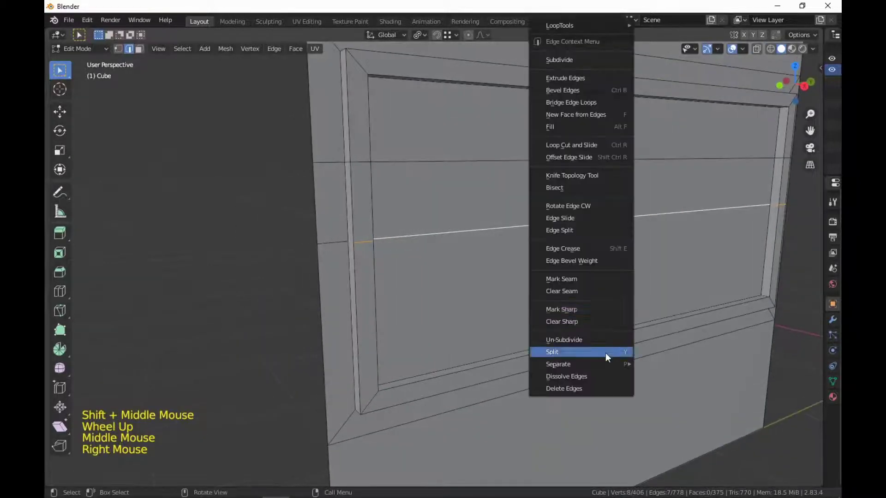
pyautogui.click(595, 389)
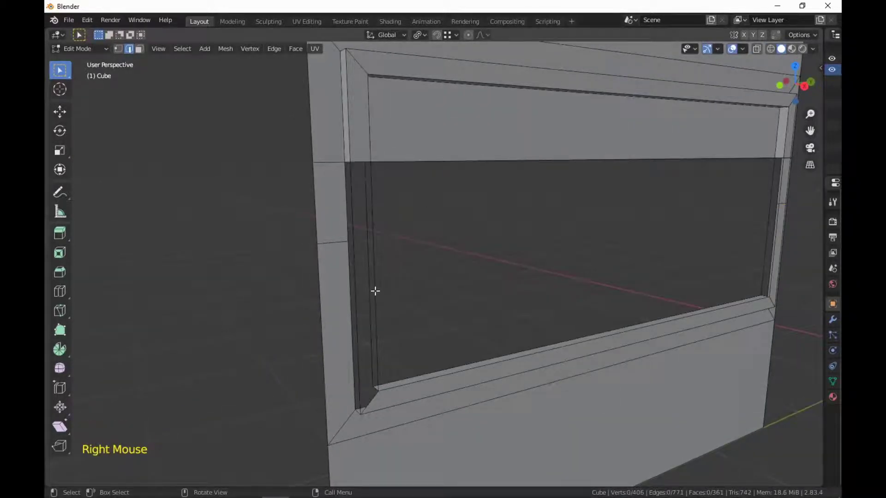
pyautogui.press('1')
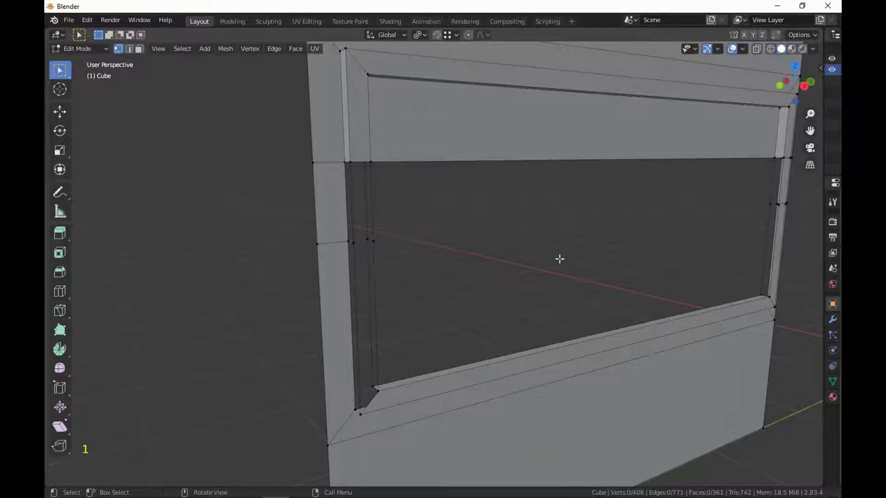
pyautogui.hotkey('ctrl', 'z')
pyautogui.hotkey('ctrl', 'z')
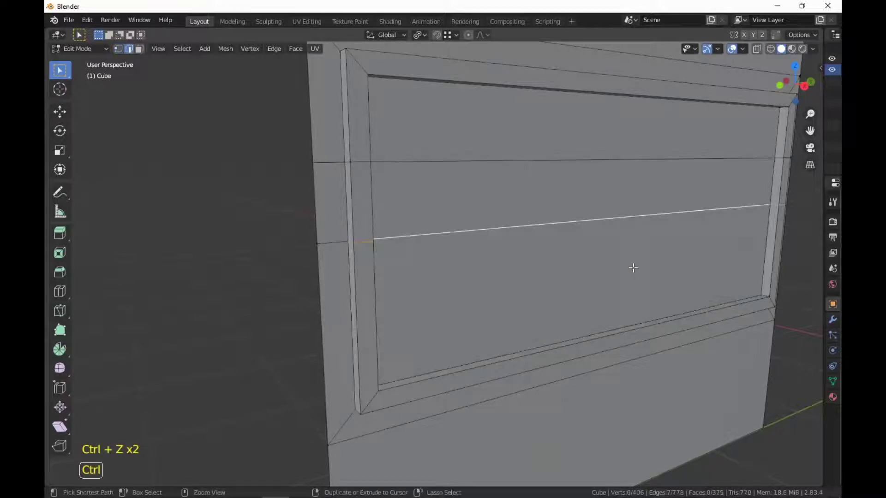
# Step: Dissolve the selected middle edges across the window face and inner frame
pyautogui.rightClick(630, 271)
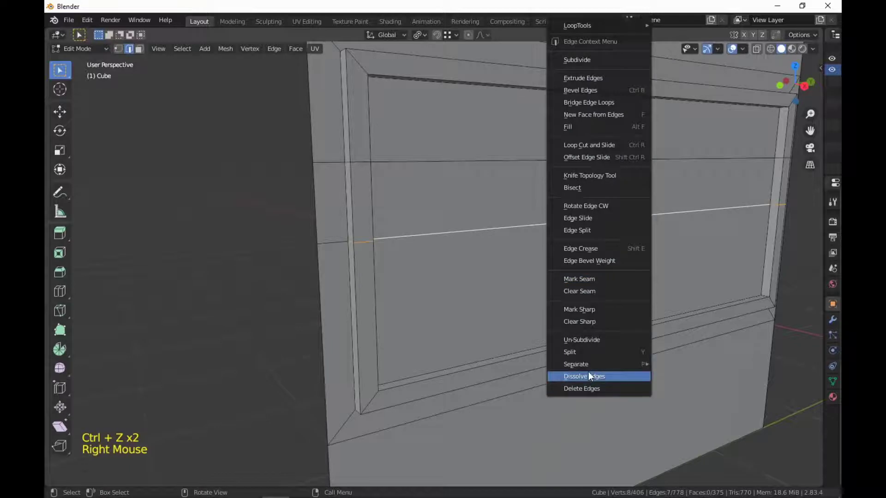
pyautogui.click(588, 372)
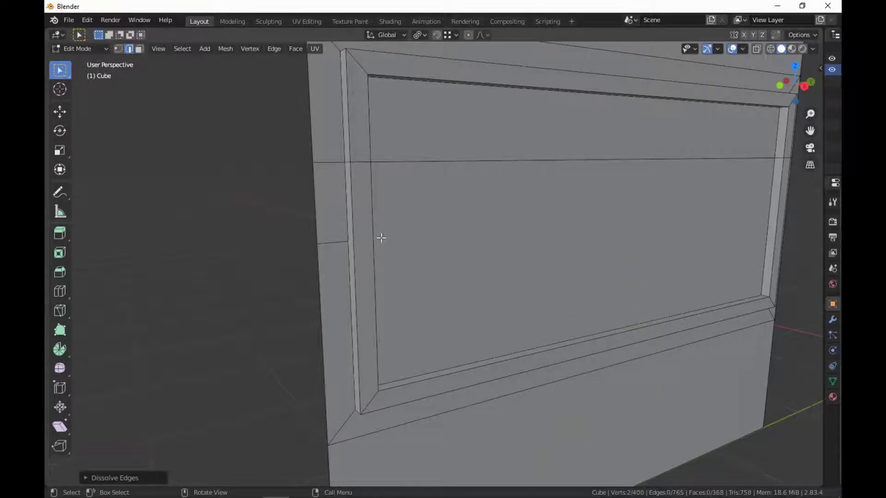
pyautogui.press('1')
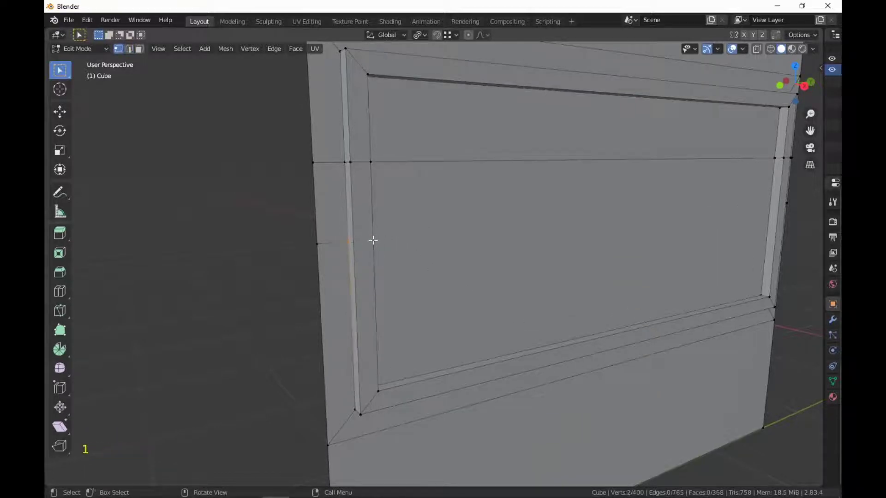
pyautogui.moveTo(592, 296); pyautogui.dragTo(542, 285, button='middle')
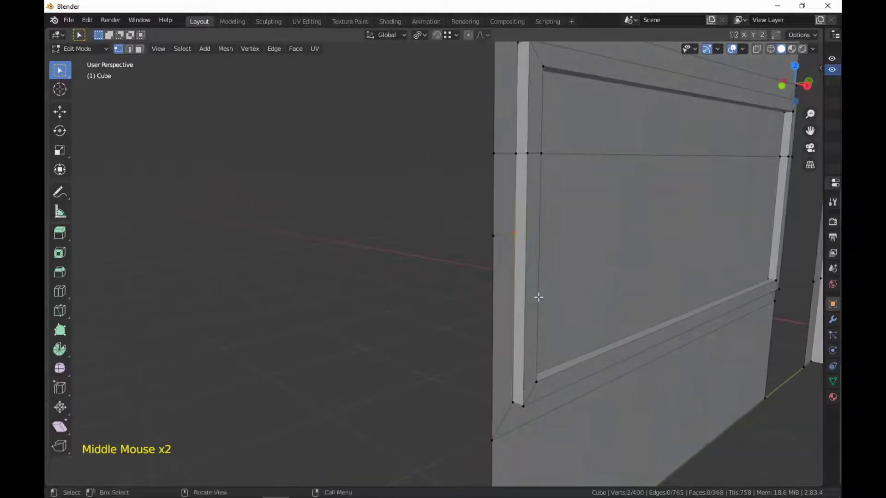
# Step: Examine the window's side reveal face and the adjacent outer frame faces, comparing their boundary vertices in face and vertex select modes
pyautogui.press('3')
pyautogui.click(517, 269)
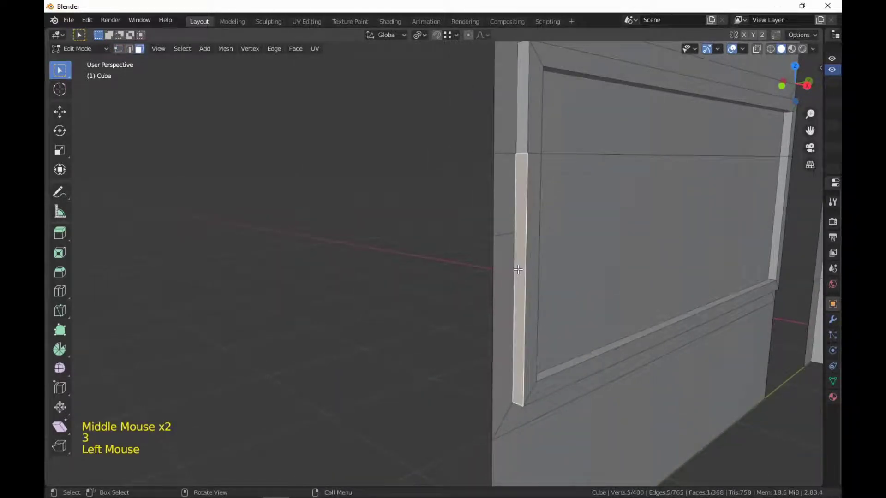
pyautogui.press('1')
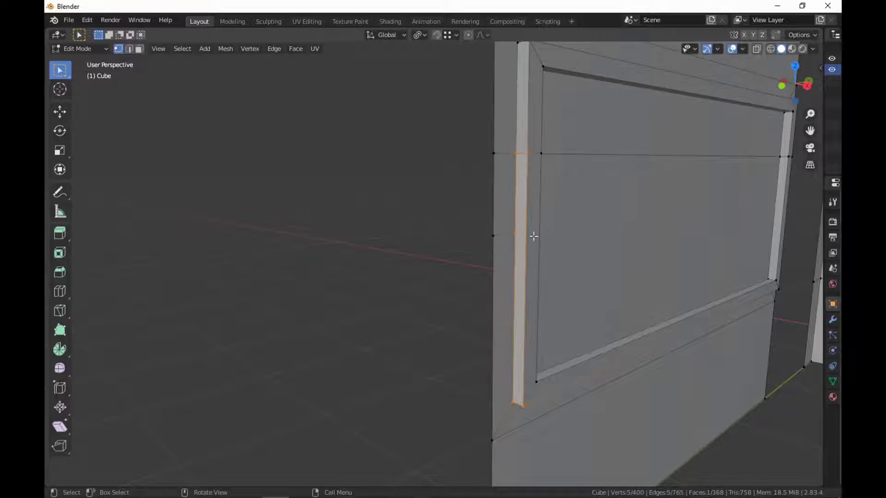
pyautogui.click(505, 212)
pyautogui.click(506, 211)
pyautogui.click(505, 211)
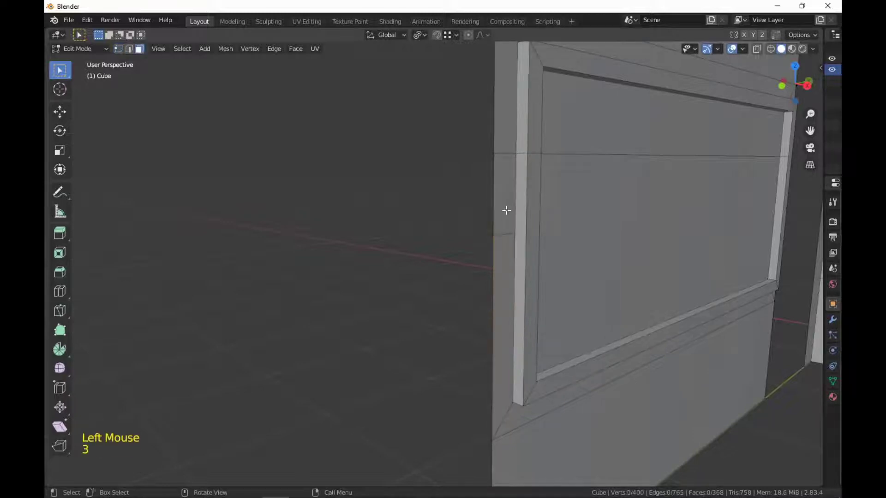
pyautogui.click(506, 211)
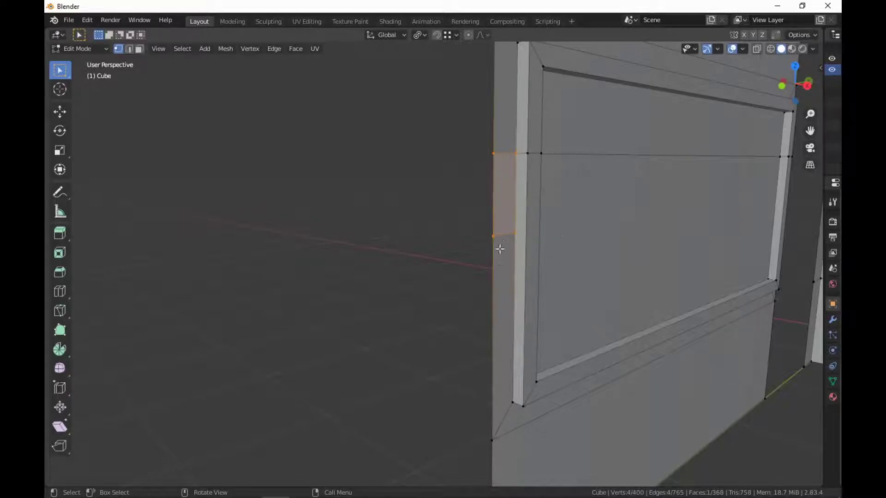
pyautogui.click(501, 270)
pyautogui.click(520, 242)
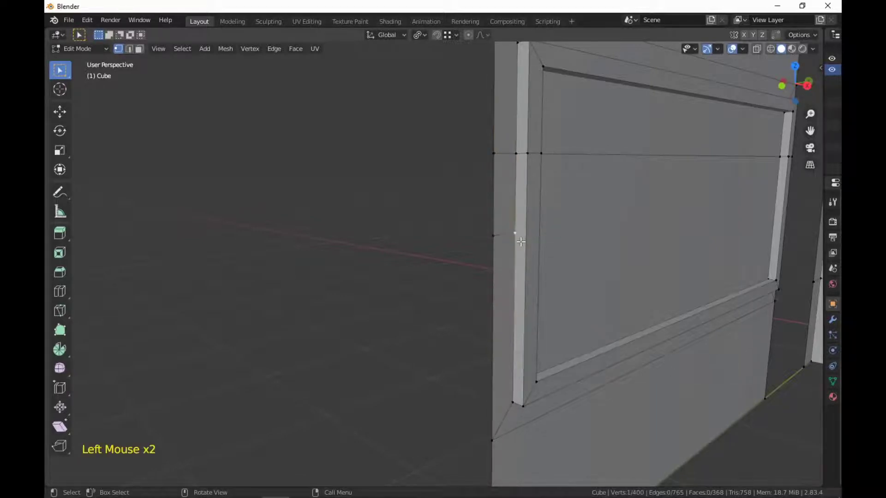
pyautogui.press('3')
pyautogui.click(520, 241)
pyautogui.press('1')
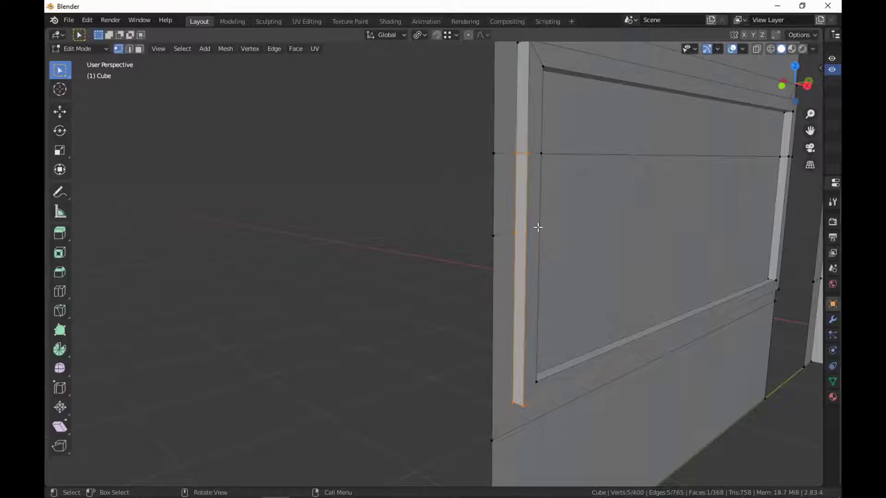
# Step: Connect the leftover mid-height vertex on the window's side reveal to the reveal's upper and lower vertices on the opposite edge
pyautogui.click(517, 234)
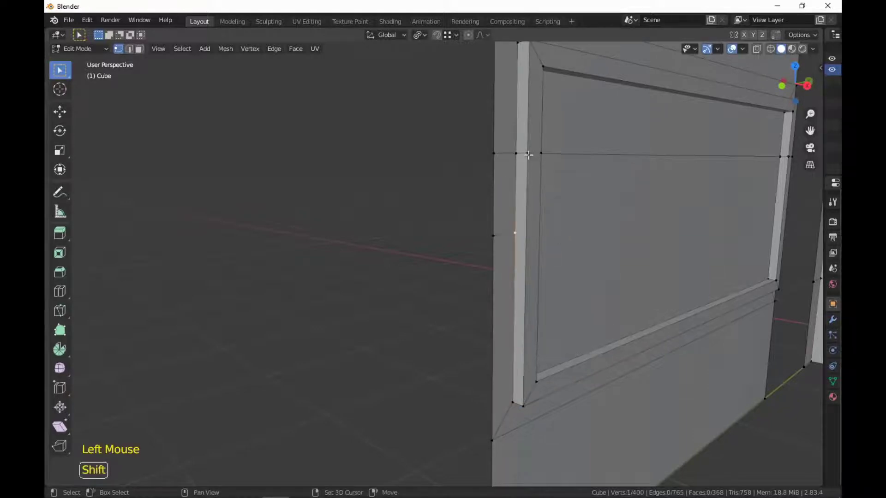
pyautogui.keyDown('shift'); pyautogui.click(529, 154); pyautogui.keyUp('shift')
pyautogui.press('j')
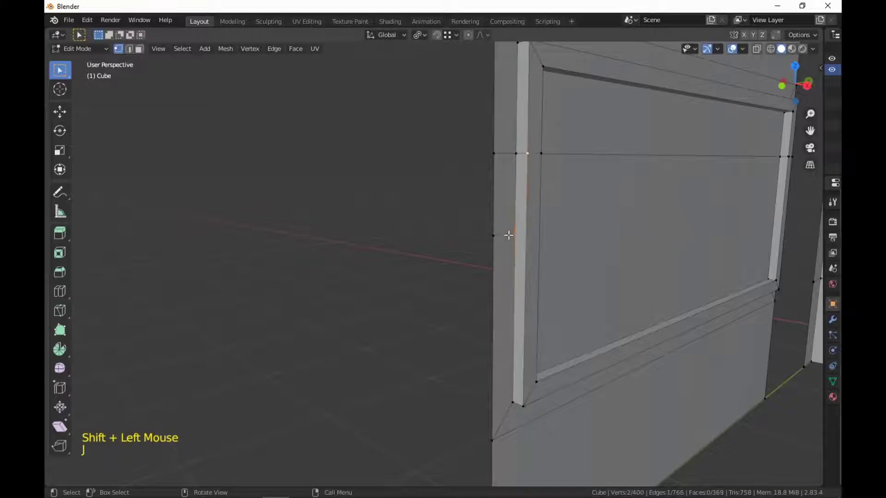
pyautogui.click(509, 234)
pyautogui.keyDown('shift'); pyautogui.click(525, 405); pyautogui.keyUp('shift')
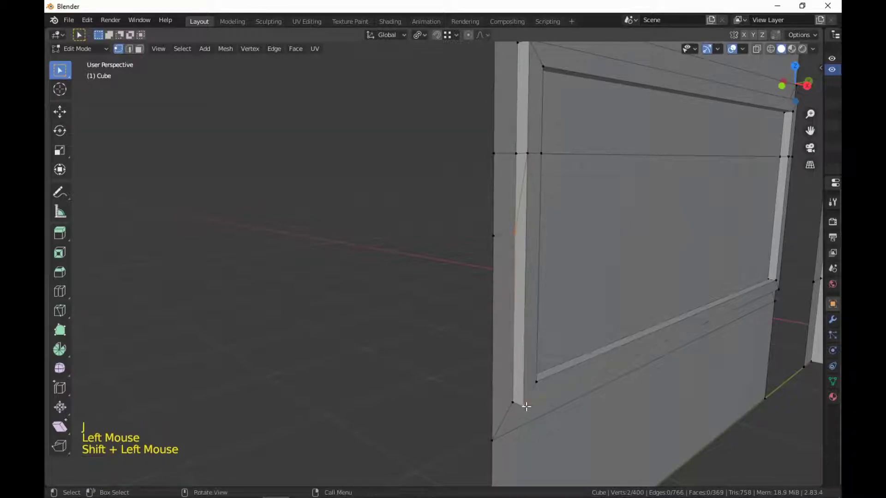
# Step: Connect the two selected vertices on the inner side of the window frame with an edge and select the adjoining faces
pyautogui.press('j')
pyautogui.press('3')
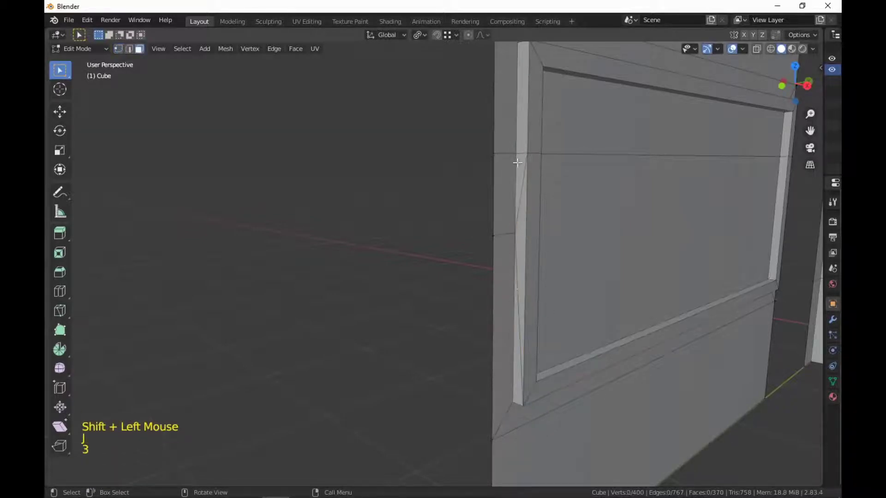
pyautogui.click(520, 194)
pyautogui.keyDown('shift'); pyautogui.click(517, 297); pyautogui.keyUp('shift')
pyautogui.keyDown('shift'); pyautogui.click(515, 324); pyautogui.keyUp('shift')
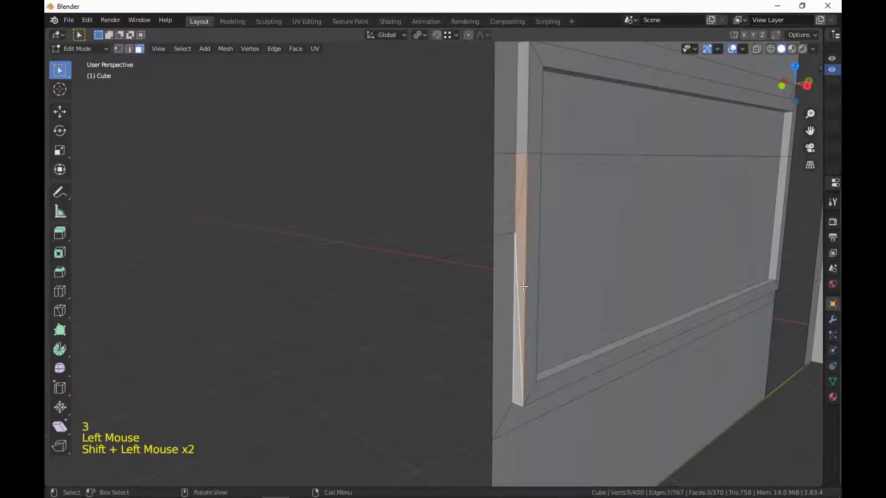
pyautogui.click(521, 249)
# Step: Undo the face selections and the recent diagonal edge connections on the side of the window frame
pyautogui.hotkey('ctrl', 'z')
pyautogui.hotkey('ctrl', 'z')
pyautogui.hotkey('ctrl', 'z')
pyautogui.hotkey('ctrl', 'z')
pyautogui.hotkey('ctrl', 'z')
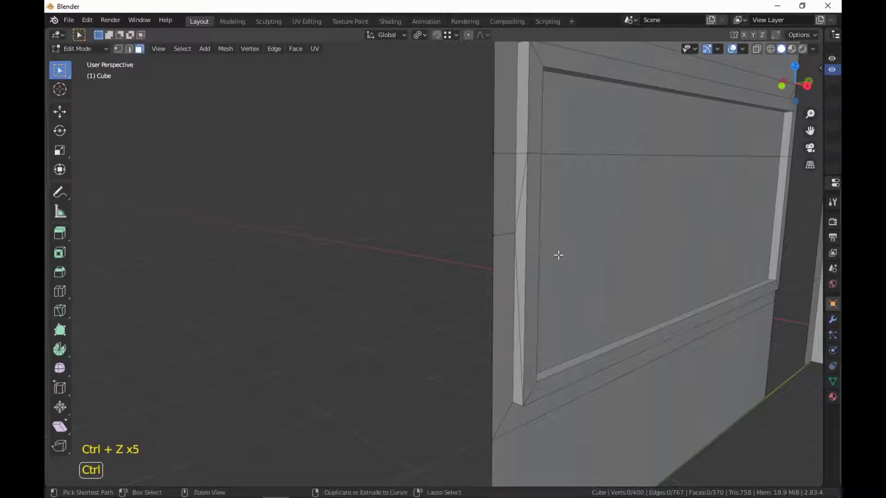
pyautogui.hotkey('ctrl', 'z')
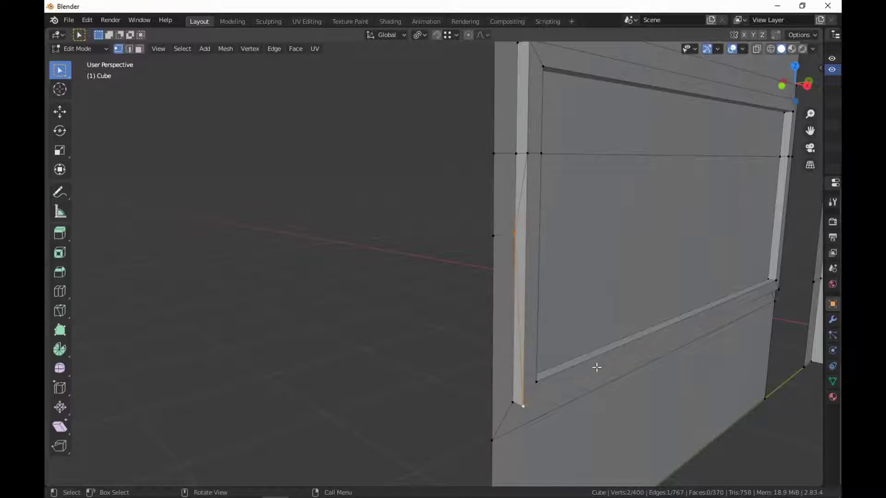
pyautogui.hotkey('ctrl', 'z')
pyautogui.hotkey('ctrl', 'z')
pyautogui.hotkey('ctrl', 'z')
pyautogui.hotkey('ctrl', 'z')
pyautogui.hotkey('ctrl', 'z')
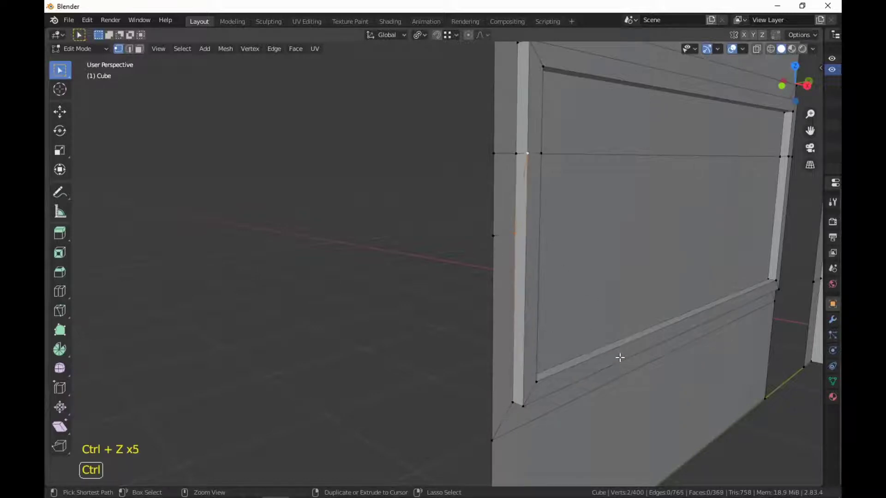
# Step: Divide the window wall into four columns with three evenly spaced vertical loop cuts
pyautogui.press('3')
pyautogui.moveTo(740, 362); pyautogui.dragTo(663, 366, button='middle')
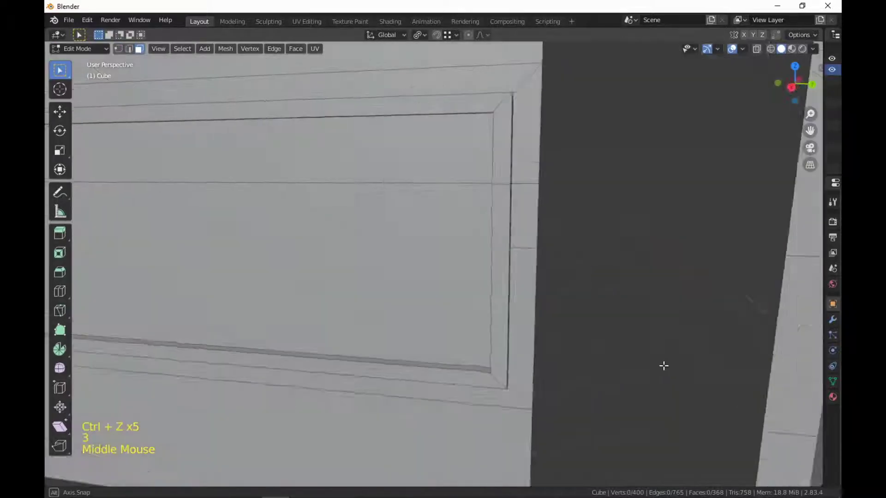
pyautogui.scroll(-2, 663, 366)
pyautogui.keyDown('shift'); pyautogui.moveTo(531, 358); pyautogui.dragTo(467, 219, button='middle'); pyautogui.keyUp('shift')
pyautogui.scroll(1, 577, 379)
pyautogui.click(467, 219)
pyautogui.keyDown('shift'); pyautogui.click(492, 270); pyautogui.keyUp('shift')
pyautogui.moveTo(654, 334)
pyautogui.keyDown('shift'); pyautogui.mouseDown(button='middle')
pyautogui.moveTo(666, 320)
pyautogui.moveTo(650, 323)
pyautogui.mouseUp(button='middle'); pyautogui.keyUp('shift')
pyautogui.scroll(1, 654, 333)
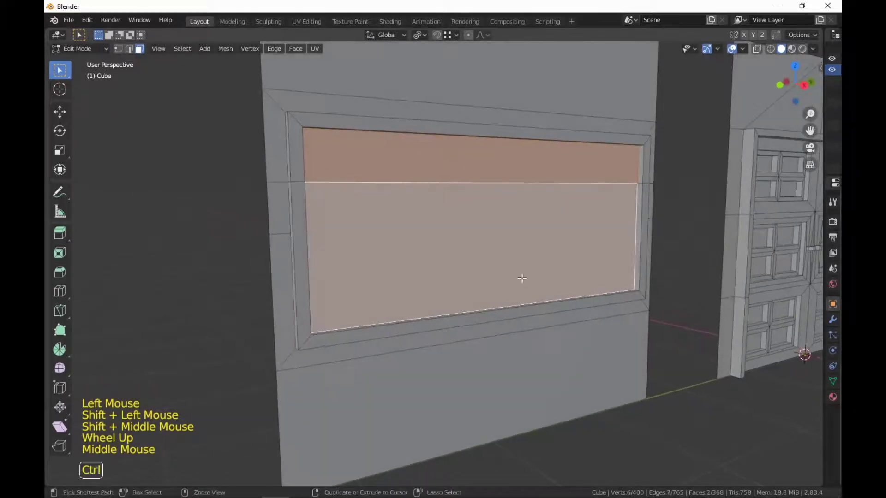
pyautogui.hotkey('ctrl', 'r')
pyautogui.scroll(2, 458, 192)
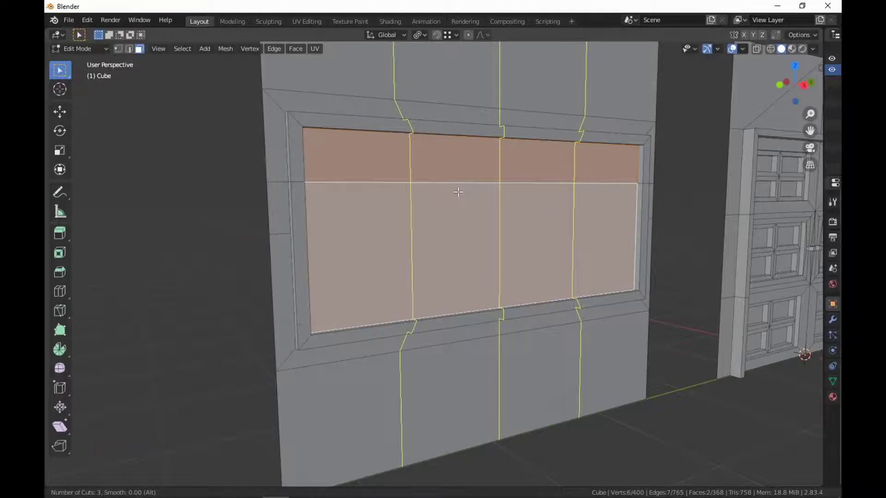
pyautogui.click(458, 192)
pyautogui.moveTo(653, 305)
pyautogui.mouseDown(button='middle')
pyautogui.moveTo(636, 315)
pyautogui.moveTo(638, 298)
pyautogui.mouseUp(button='middle')
pyautogui.press('4')
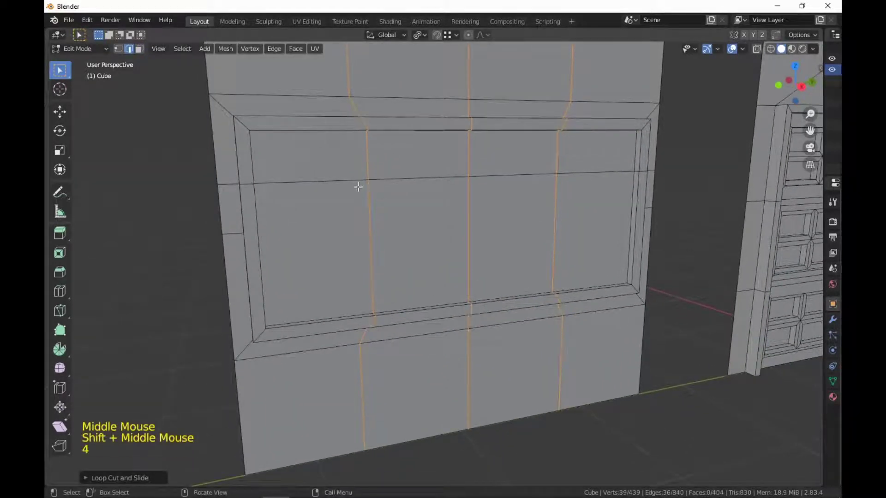
# Step: Inset all eight faces of the recessed window panel individually by about 0.04 m
pyautogui.press('3')
pyautogui.click(338, 163)
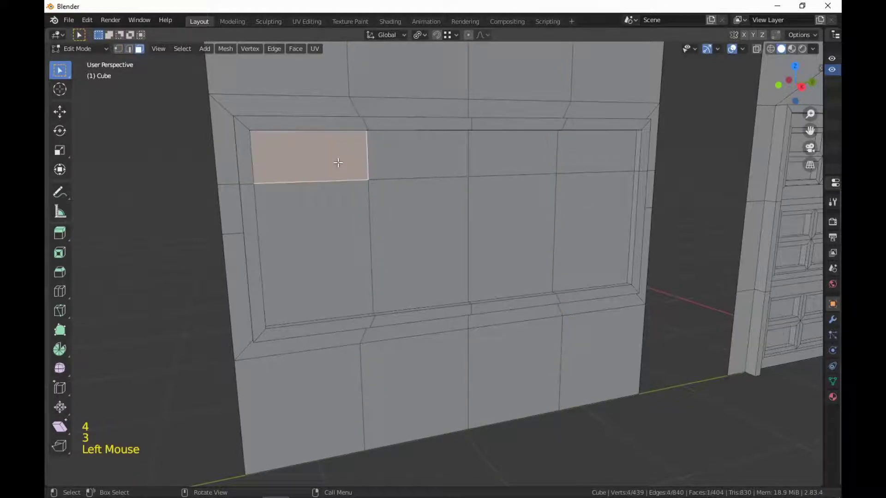
pyautogui.keyDown('ctrl'); pyautogui.click(602, 148); pyautogui.keyUp('ctrl')
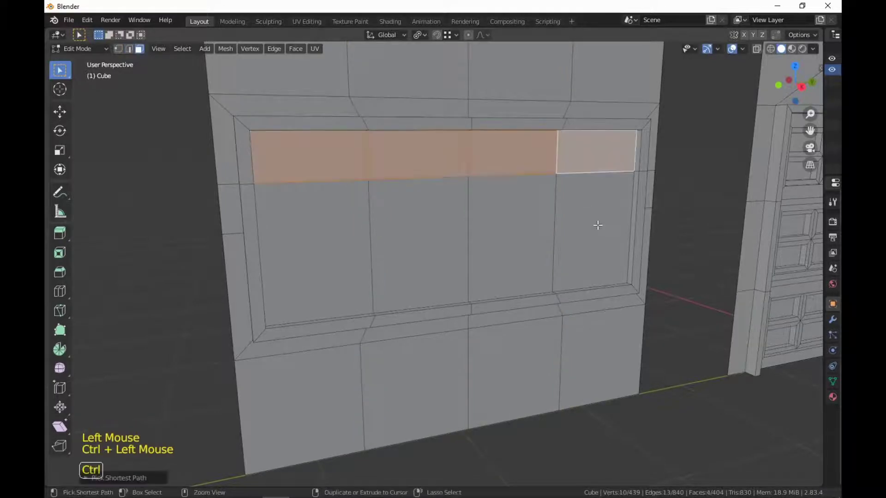
pyautogui.keyDown('ctrl'); pyautogui.click(595, 225); pyautogui.keyUp('ctrl')
pyautogui.keyDown('ctrl'); pyautogui.click(345, 236); pyautogui.keyUp('ctrl')
pyautogui.moveTo(596, 333); pyautogui.dragTo(714, 332, button='middle')
pyautogui.press('i')
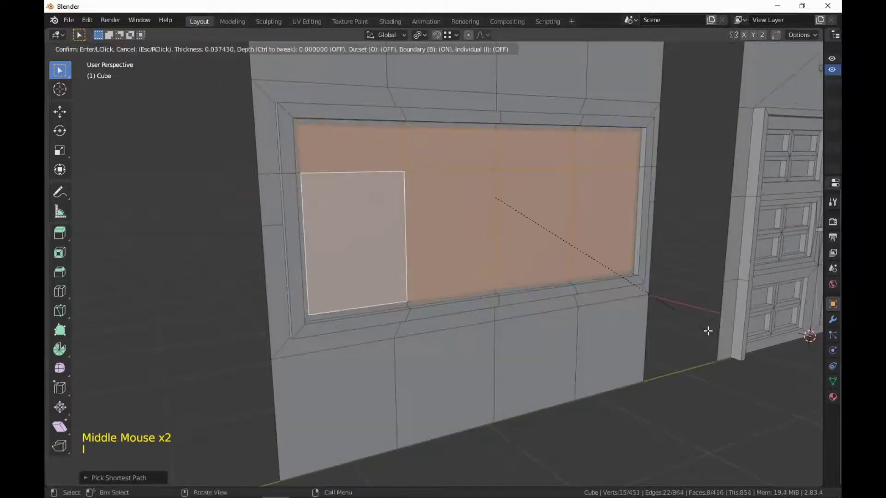
pyautogui.press('i')
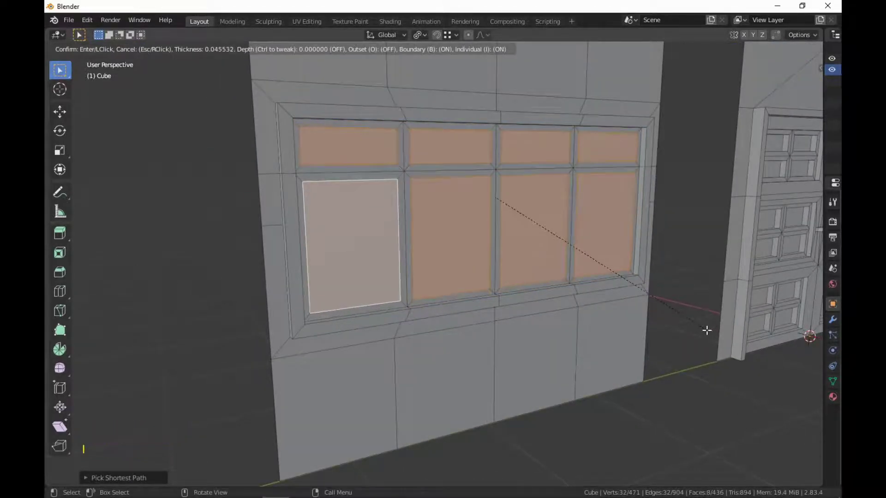
pyautogui.click(707, 330)
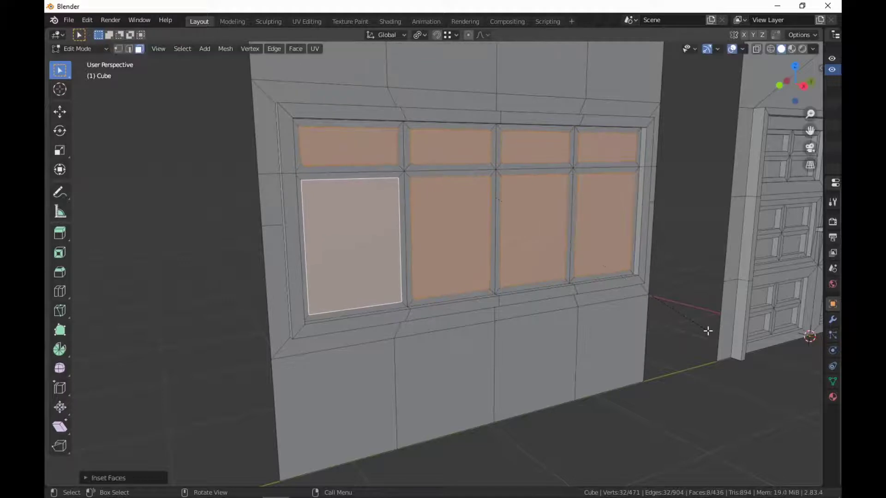
# Step: Extrude the eight inset window panes inward by about 0.02 m and clear the selection
pyautogui.moveTo(707, 329); pyautogui.dragTo(672, 366, button='middle')
pyautogui.press('e')
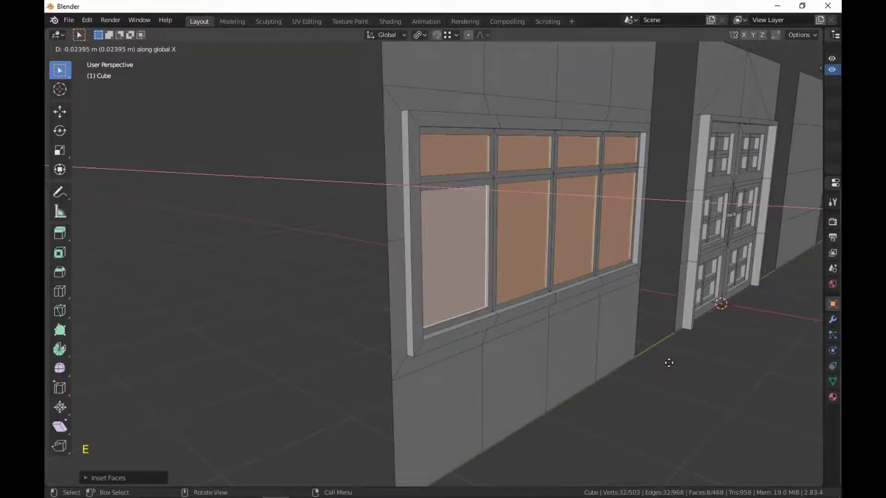
pyautogui.click(674, 367)
pyautogui.scroll(-2, 687, 381)
pyautogui.click(694, 387)
pyautogui.moveTo(693, 388); pyautogui.dragTo(571, 393, button='middle')
# Step: Add three evenly spaced horizontal loop cuts across the wall section below the window
pyautogui.press('3')
pyautogui.scroll(-2, 599, 386)
pyautogui.keyDown('shift'); pyautogui.scroll(-1, 587, 380); pyautogui.keyUp('shift')
pyautogui.scroll(1, 431, 264)
pyautogui.moveTo(431, 264); pyautogui.dragTo(559, 443, button='middle')
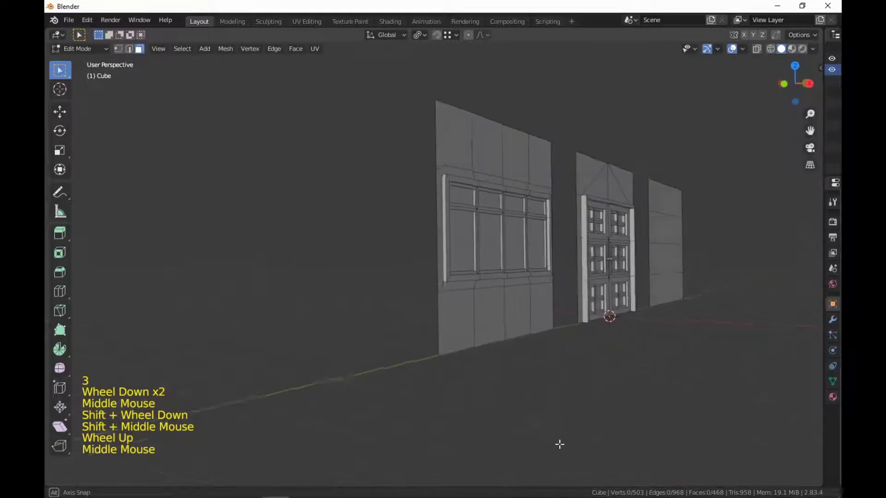
pyautogui.scroll(2, 559, 442)
pyautogui.hotkey('ctrl', 'r')
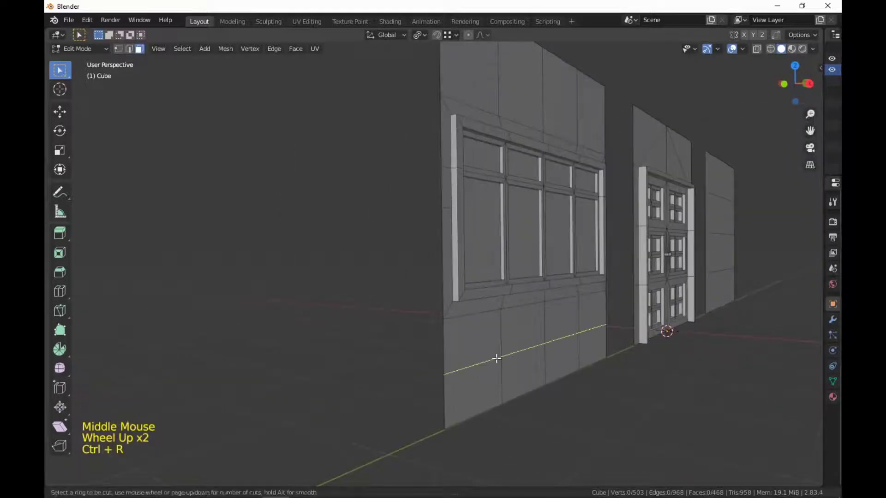
pyautogui.scroll(2, 497, 358)
pyautogui.click(503, 362)
pyautogui.click(507, 365)
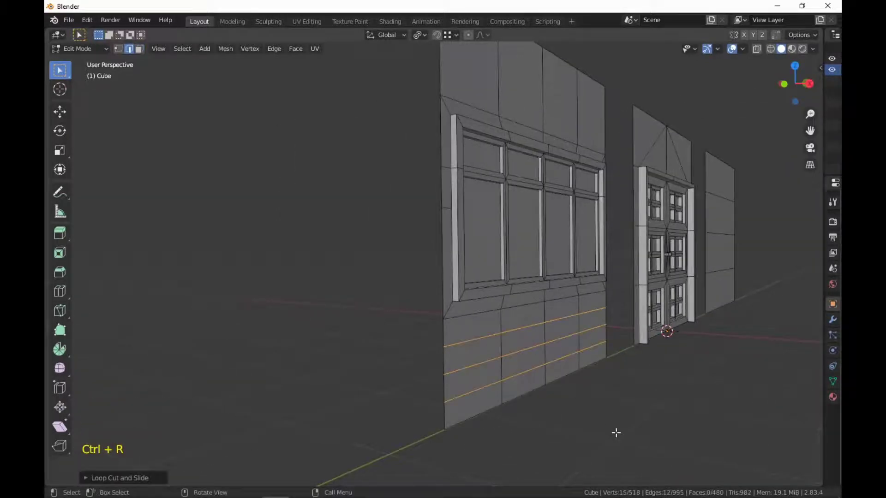
# Step: Circle-select the faces in the lowest three rows of the wall below the window
pyautogui.press('3')
pyautogui.click(486, 354)
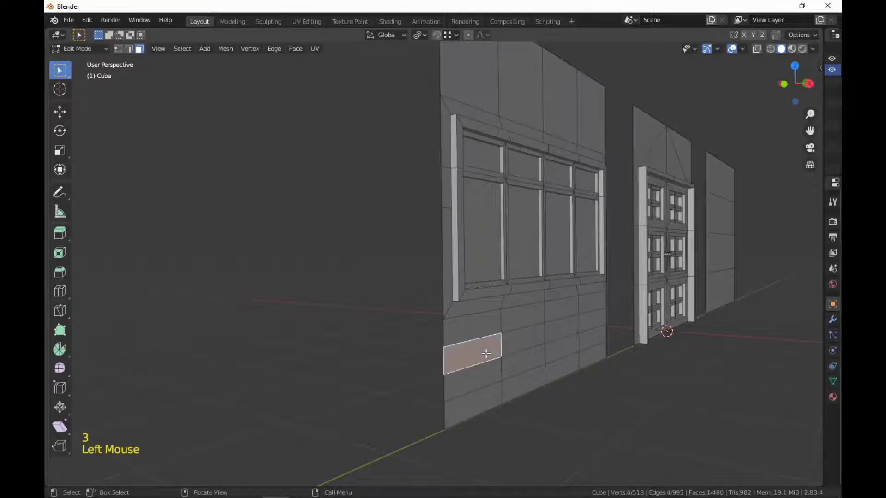
pyautogui.moveTo(618, 360); pyautogui.dragTo(641, 390, button='middle')
pyautogui.click(518, 459)
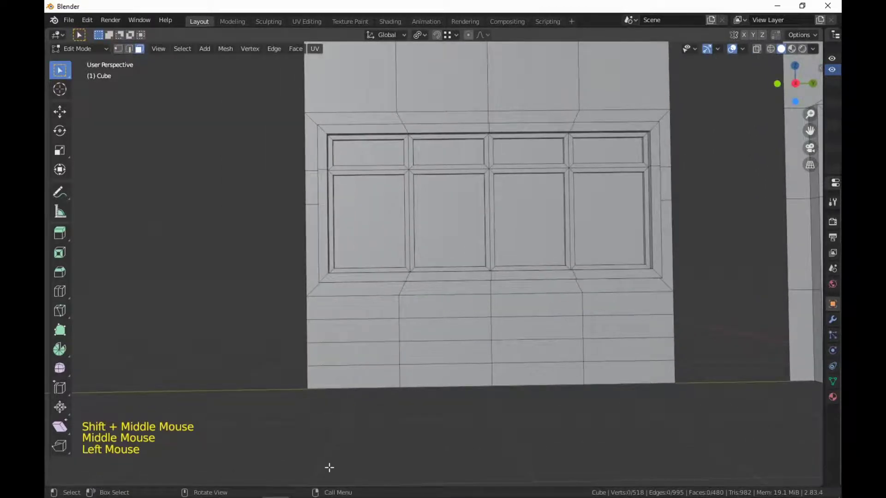
pyautogui.press('c')
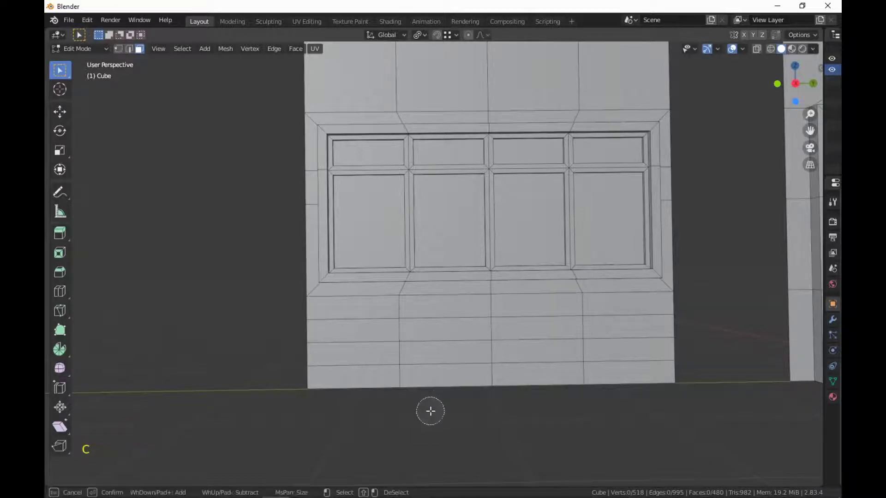
pyautogui.moveTo(381, 347)
pyautogui.mouseDown()
pyautogui.moveTo(641, 353)
pyautogui.moveTo(585, 372)
pyautogui.moveTo(340, 378)
pyautogui.mouseUp()
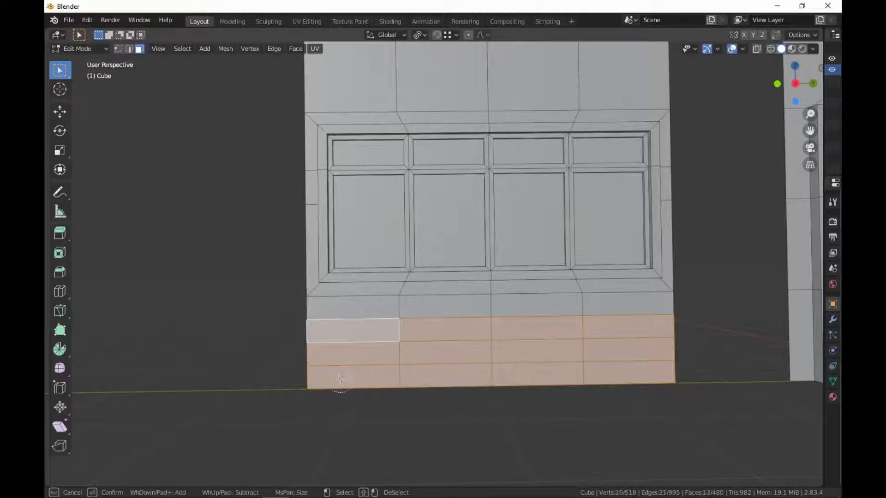
pyautogui.moveTo(508, 362); pyautogui.dragTo(674, 336)
pyautogui.moveTo(607, 303)
pyautogui.keyDown('shift'); pyautogui.mouseDown()
pyautogui.moveTo(610, 375)
pyautogui.moveTo(639, 389)
pyautogui.mouseUp(); pyautogui.keyUp('shift')
# Step: Add the four large window panes to the circle selection, remove them again, and clear the whole selection
pyautogui.moveTo(352, 205); pyautogui.dragTo(604, 221)
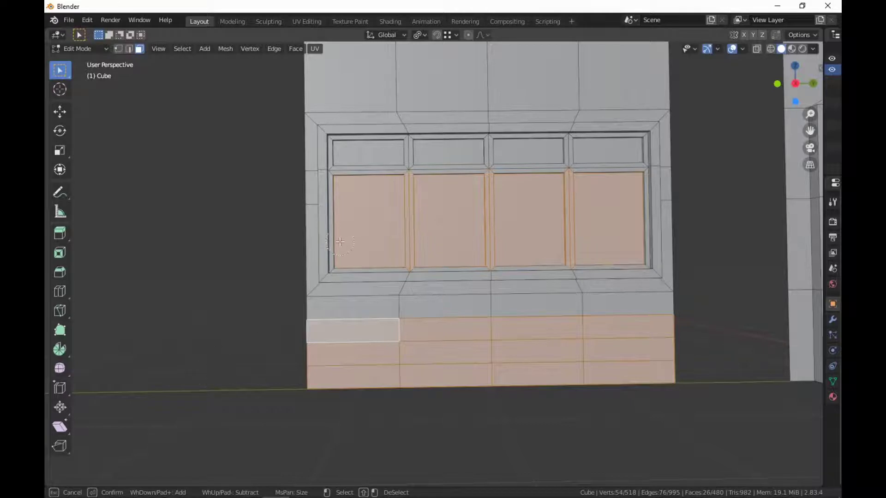
pyautogui.moveTo(340, 242)
pyautogui.keyDown('shift'); pyautogui.mouseDown()
pyautogui.moveTo(505, 250)
pyautogui.moveTo(628, 239)
pyautogui.mouseUp(); pyautogui.keyUp('shift')
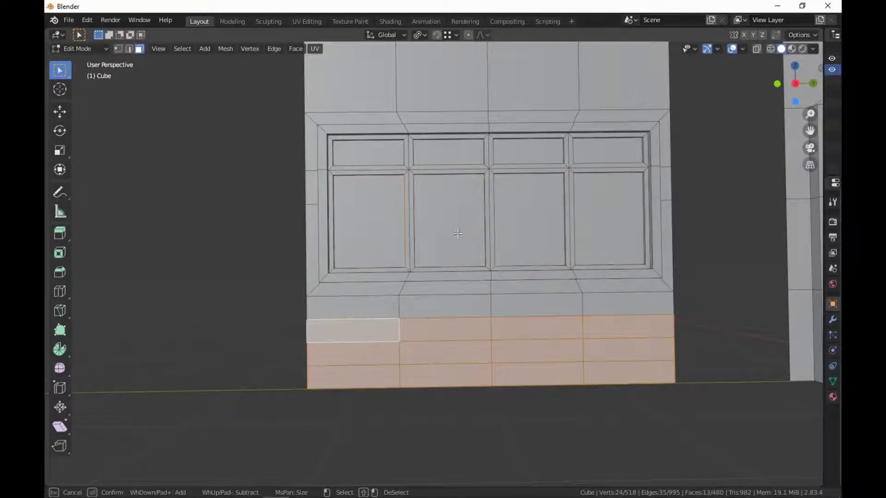
pyautogui.keyDown('shift'); pyautogui.moveTo(458, 233); pyautogui.dragTo(389, 233); pyautogui.keyUp('shift')
pyautogui.rightClick(374, 423)
pyautogui.press('c')
pyautogui.rightClick(400, 425)
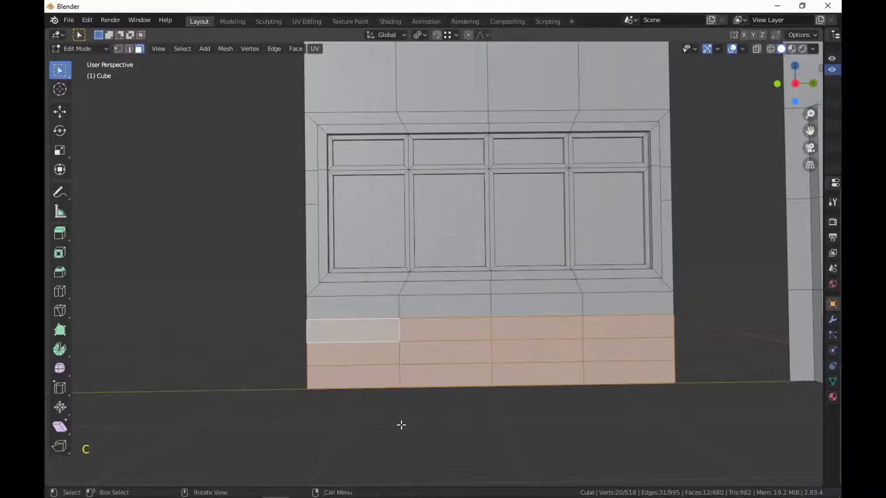
pyautogui.click(401, 423)
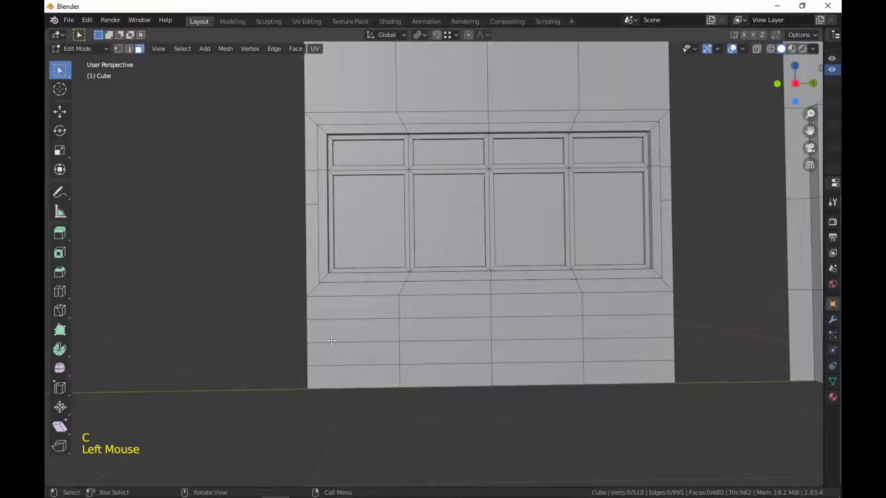
# Step: Circle-select the lower wall faces again and deselect the extra faces in the row directly beneath the window frame
pyautogui.press('c')
pyautogui.moveTo(374, 344)
pyautogui.mouseDown()
pyautogui.moveTo(565, 339)
pyautogui.moveTo(611, 346)
pyautogui.moveTo(535, 374)
pyautogui.moveTo(360, 357)
pyautogui.mouseUp()
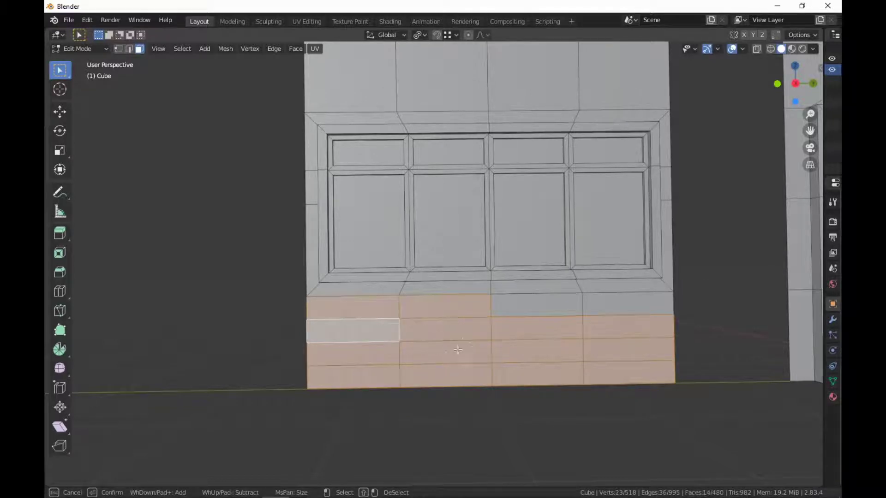
pyautogui.moveTo(370, 270)
pyautogui.keyDown('shift'); pyautogui.mouseDown()
pyautogui.moveTo(386, 286)
pyautogui.moveTo(423, 292)
pyautogui.mouseUp(); pyautogui.keyUp('shift')
pyautogui.rightClick(529, 420)
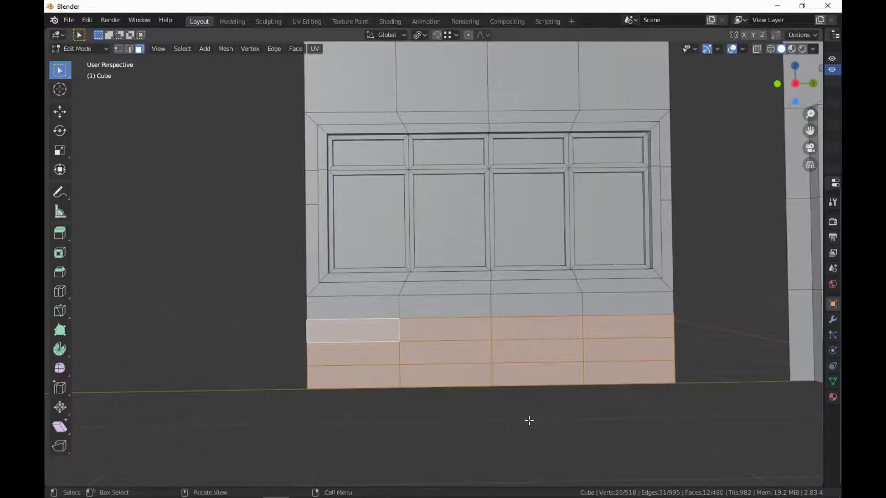
pyautogui.moveTo(528, 421); pyautogui.dragTo(547, 445, button='middle')
pyautogui.scroll(-2, 547, 445)
pyautogui.keyDown('shift'); pyautogui.moveTo(642, 437); pyautogui.dragTo(626, 418, button='middle'); pyautogui.keyUp('shift')
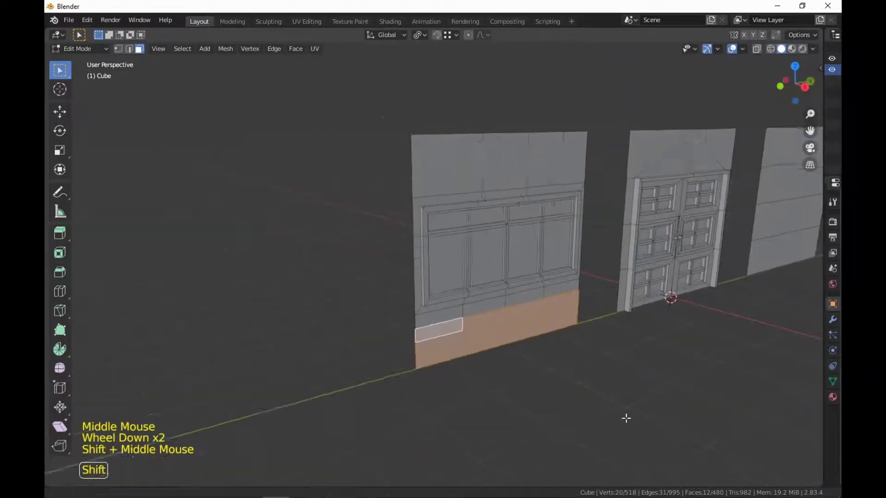
pyautogui.scroll(2, 625, 418)
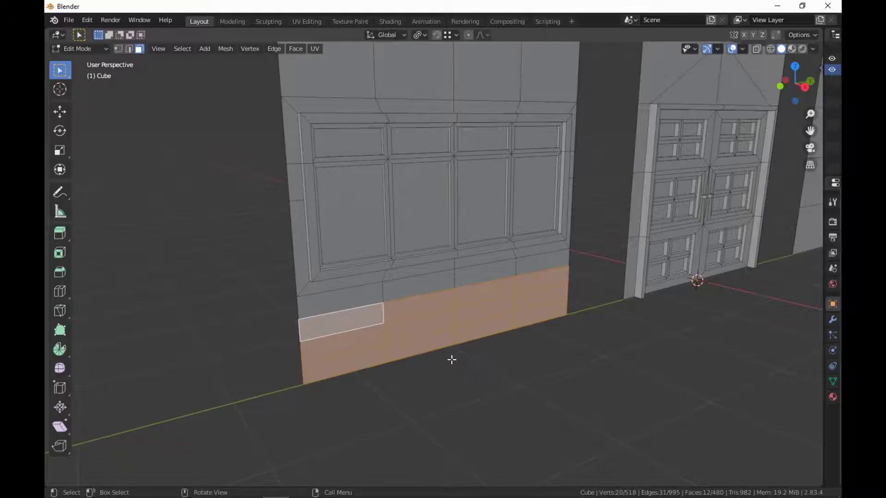
# Step: Select the two middle faces in the wall's second row from the ground and try to grow the selection twice
pyautogui.click(427, 322)
pyautogui.keyDown('shift'); pyautogui.click(485, 312); pyautogui.keyUp('shift')
pyautogui.keyDown('shift'); pyautogui.moveTo(535, 372); pyautogui.dragTo(581, 373, button='middle'); pyautogui.keyUp('shift')
pyautogui.scroll(1, 624, 383)
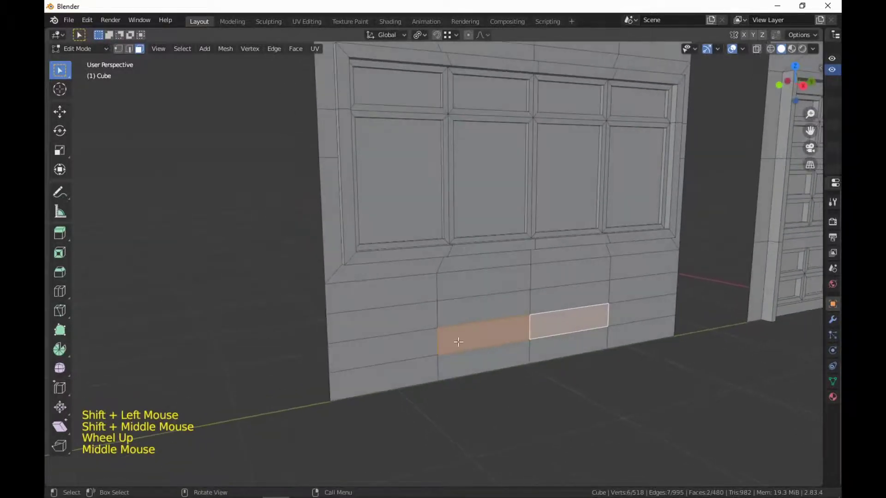
pyautogui.press('ctrl')
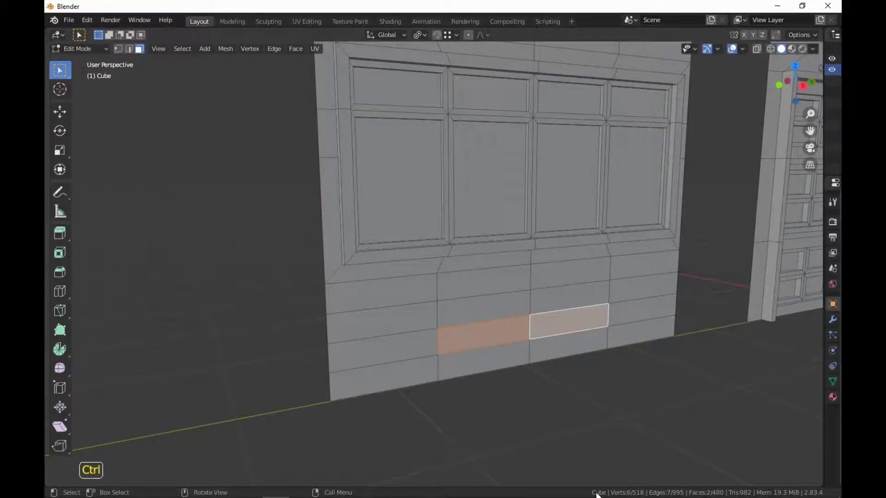
pyautogui.press('ctrl+KP_Add')
pyautogui.press('ctrl+KP_Add')
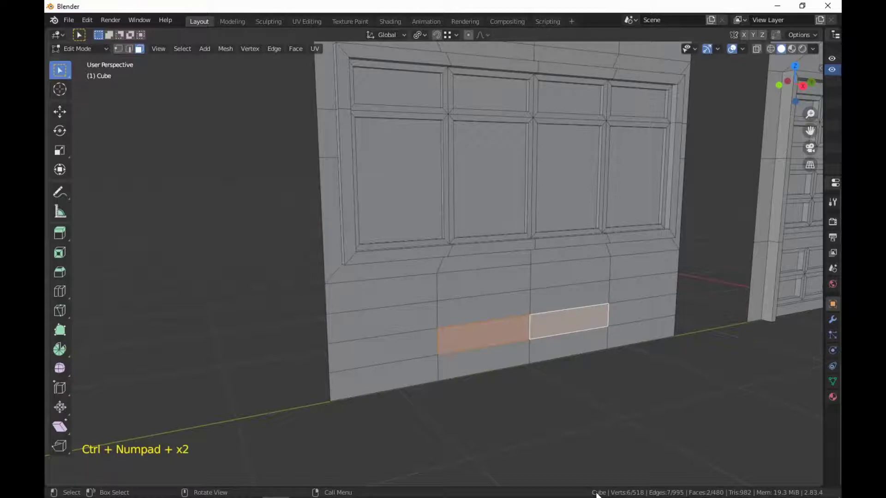
# Step: Reselect the two middle faces in the second row from the ground, grow the selection three times, and shrink it three times
pyautogui.scroll(-2, 575, 384)
pyautogui.scroll(1, 536, 371)
pyautogui.moveTo(576, 384); pyautogui.dragTo(491, 388, button='middle')
pyautogui.click(514, 386)
pyautogui.scroll(1, 478, 337)
pyautogui.click(478, 337)
pyautogui.keyDown('shift'); pyautogui.click(399, 327); pyautogui.keyUp('shift')
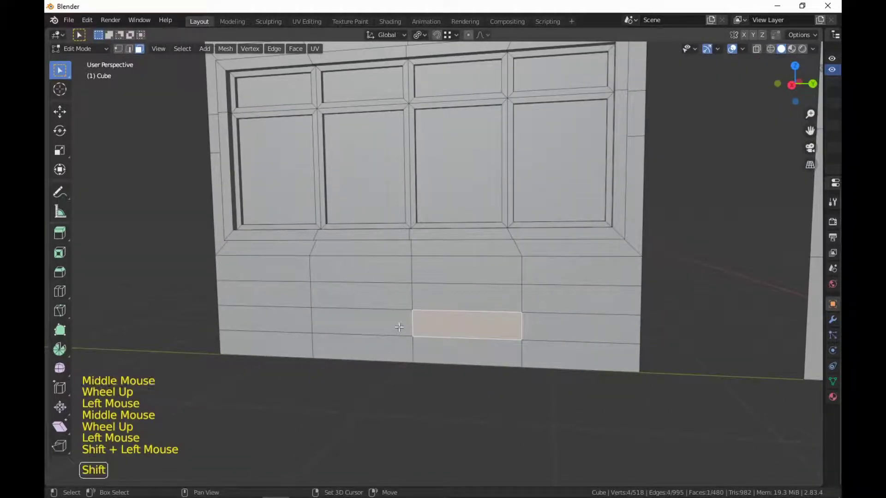
pyautogui.press('ctrl+KP_Add')
pyautogui.press('ctrl+KP_Add')
pyautogui.press('ctrl+KP_Add')
pyautogui.press('ctrl+KP_Subtract')
pyautogui.press('ctrl+KP_Subtract')
pyautogui.press('ctrl+KP_Subtract')
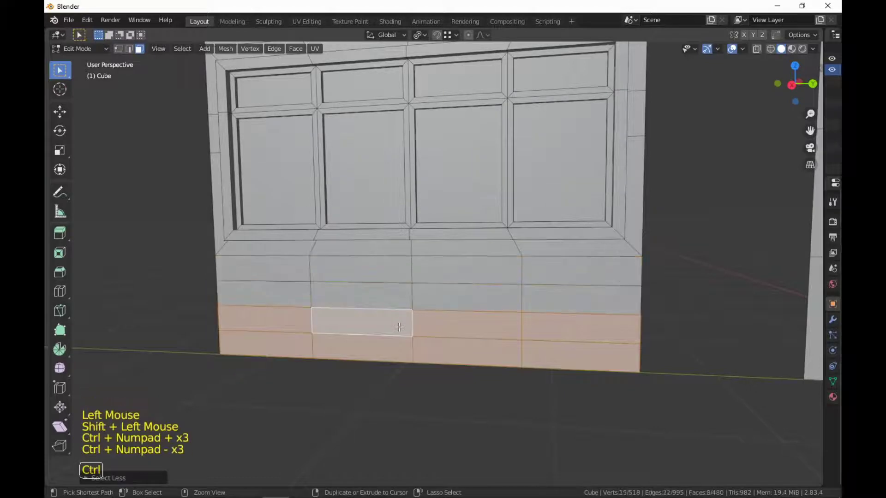
# Step: Clear the lower-wall selection, reselect the two middle faces in the second row from the ground, grow it once, and clear it
pyautogui.press('ctrl+KP_Subtract')
pyautogui.click(338, 411)
pyautogui.moveTo(338, 411); pyautogui.dragTo(494, 336, button='middle')
pyautogui.keyDown('shift'); pyautogui.click(494, 336); pyautogui.keyUp('shift')
pyautogui.keyDown('shift'); pyautogui.click(546, 331); pyautogui.keyUp('shift')
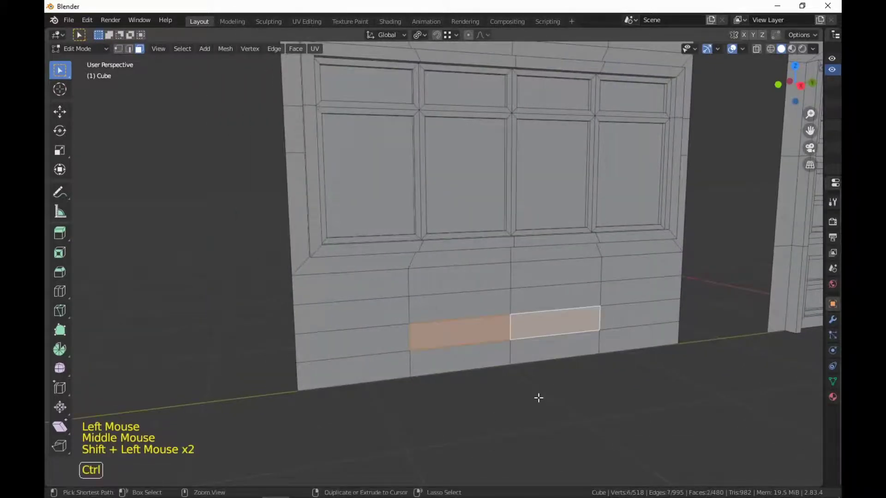
pyautogui.press('ctrl+KP_Add')
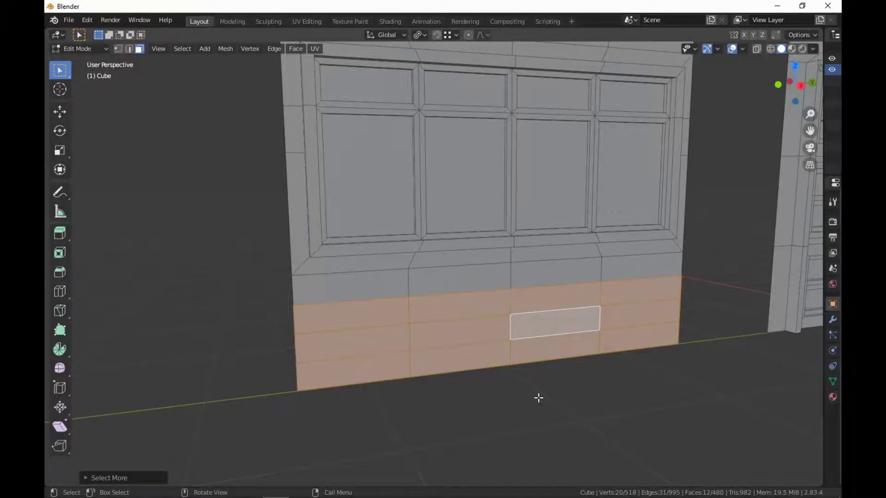
pyautogui.click(538, 397)
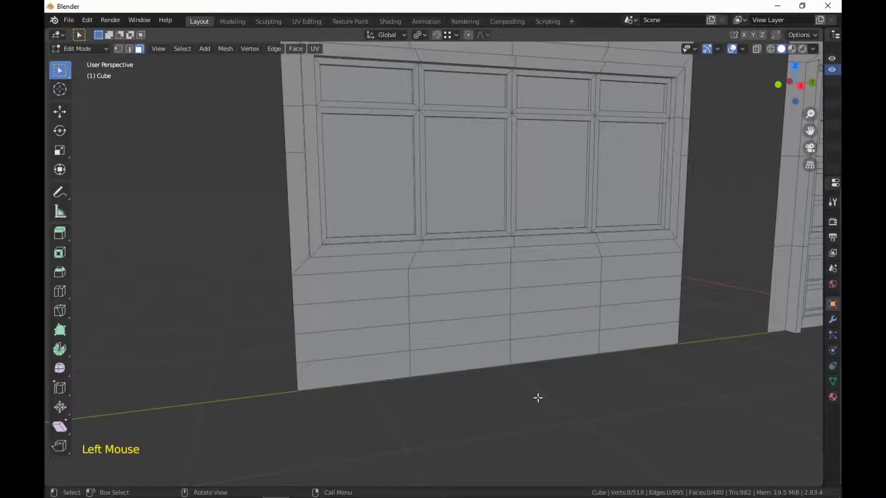
# Step: Select the two middle faces in the second row from the ground, grow the selection once, and shrink it twice to the bottom row
pyautogui.click(483, 327)
pyautogui.keyDown('shift'); pyautogui.click(539, 325); pyautogui.keyUp('shift')
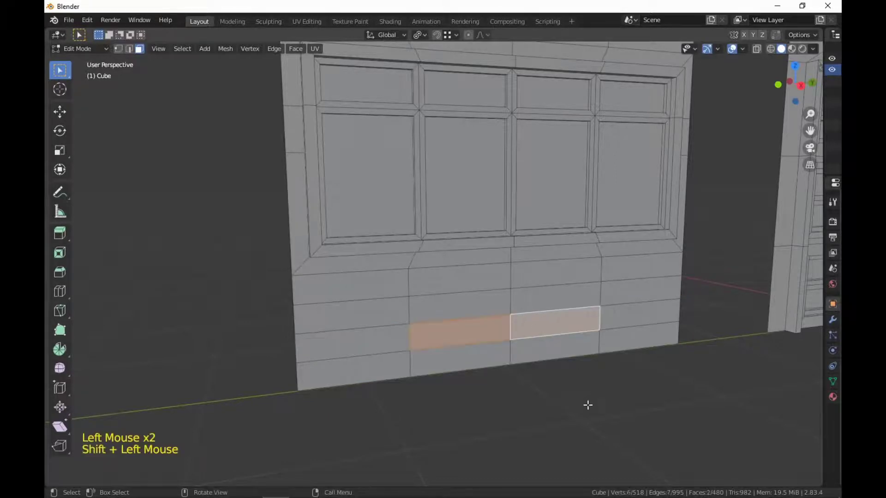
pyautogui.moveTo(587, 403); pyautogui.dragTo(535, 373, button='middle')
pyautogui.scroll(1, 537, 401)
pyautogui.scroll(-1, 538, 402)
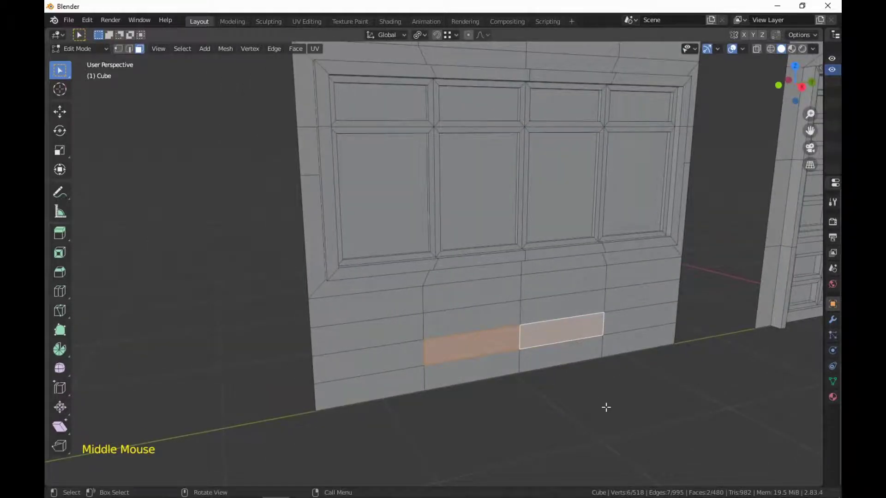
pyautogui.press('ctrl+KP_Add')
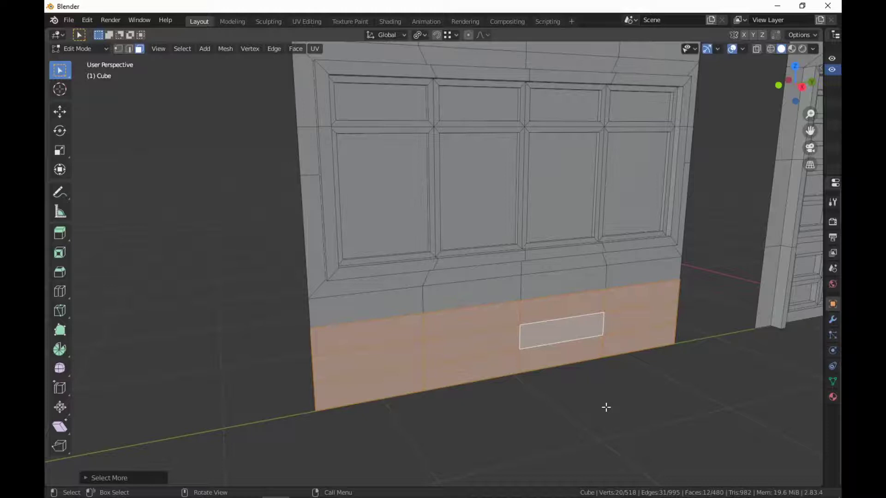
pyautogui.press('ctrl+KP_Subtract')
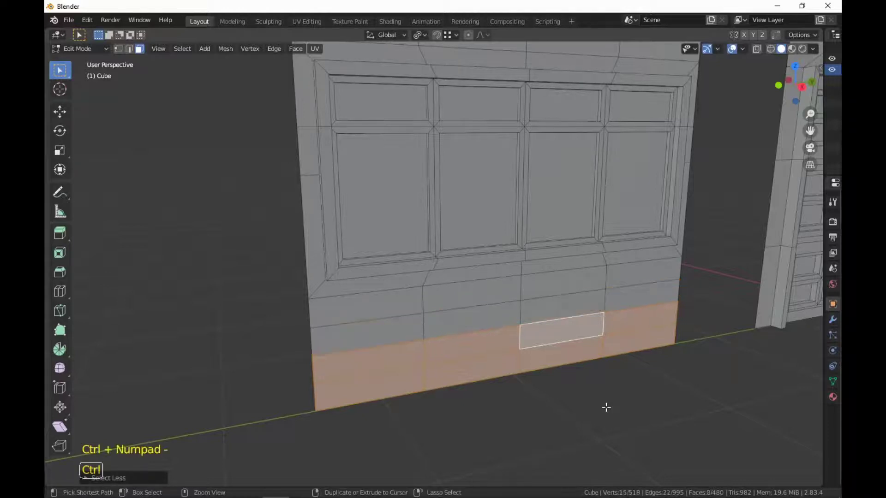
pyautogui.press('ctrl+KP_Subtract')
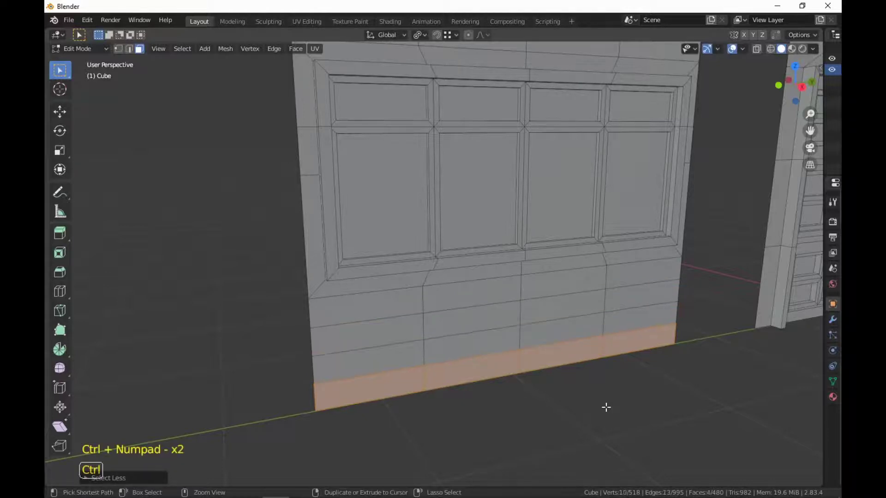
# Step: Repeatedly grow and shrink the bottom-row selection over the lower wall, and clear the selection
pyautogui.press('ctrl+KP_Add')
pyautogui.press('ctrl+KP_Add')
pyautogui.press('ctrl+KP_Add')
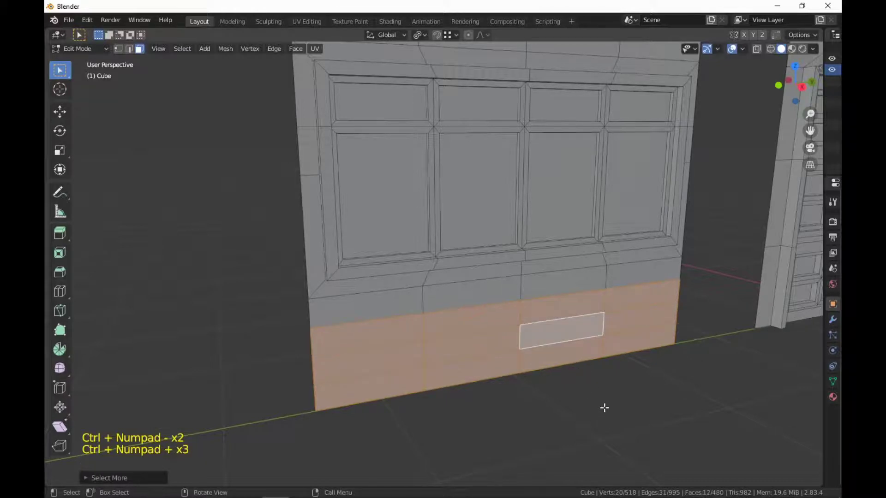
pyautogui.press('ctrl+KP_Subtract')
pyautogui.press('ctrl+KP_Subtract')
pyautogui.press('ctrl+KP_Subtract')
pyautogui.press('ctrl+KP_Add')
pyautogui.press('ctrl+KP_Add')
pyautogui.press('ctrl+KP_Add')
pyautogui.scroll(-2, 696, 385)
pyautogui.keyDown('shift'); pyautogui.moveTo(695, 385); pyautogui.dragTo(672, 405, button='middle'); pyautogui.keyUp('shift')
pyautogui.scroll(2, 668, 407)
pyautogui.click(488, 358)
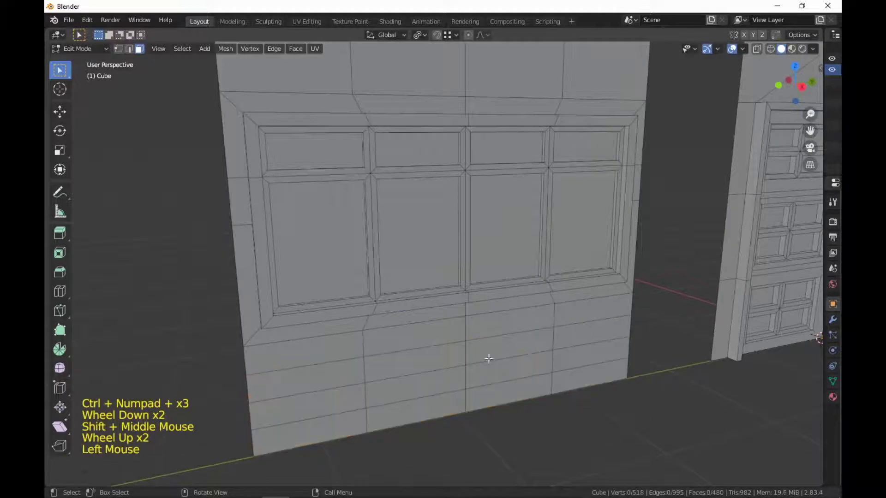
# Step: Select the large and small panes of the window's first column and extend the selection to faces of similar area
pyautogui.click(315, 228)
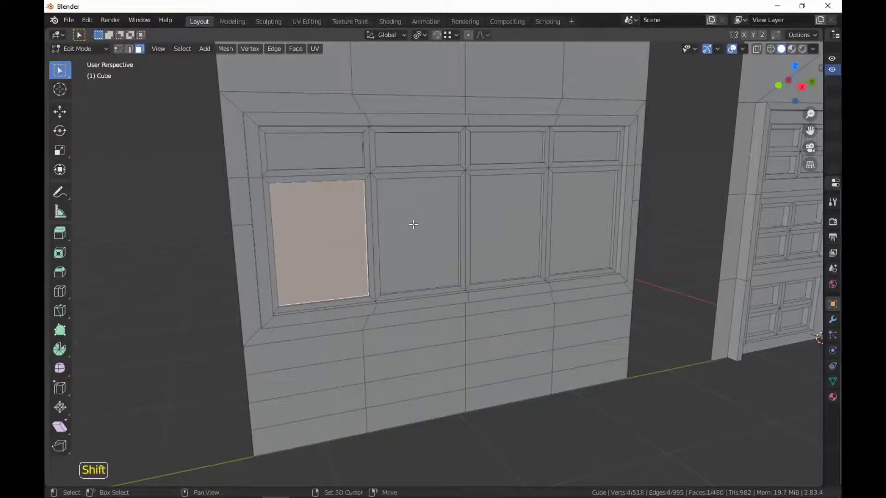
pyautogui.keyDown('shift'); pyautogui.click(332, 159); pyautogui.keyUp('shift')
pyautogui.moveTo(332, 160); pyautogui.dragTo(489, 240, button='middle')
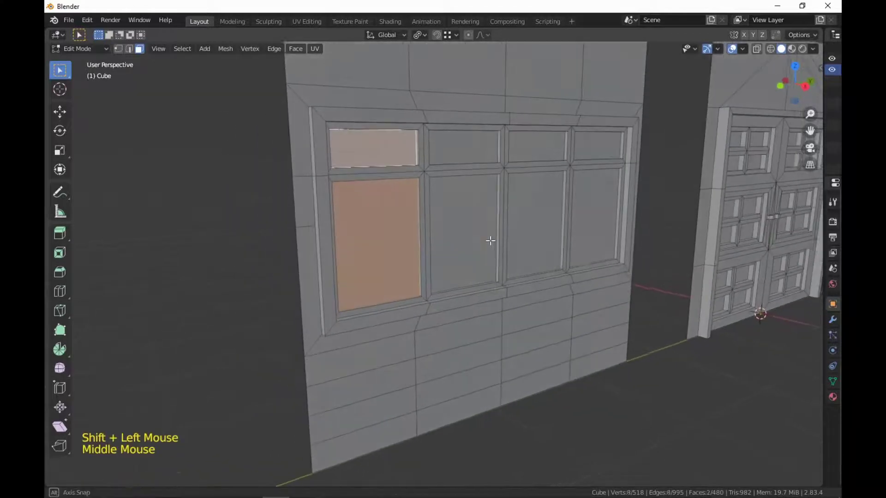
pyautogui.scroll(-2, 489, 241)
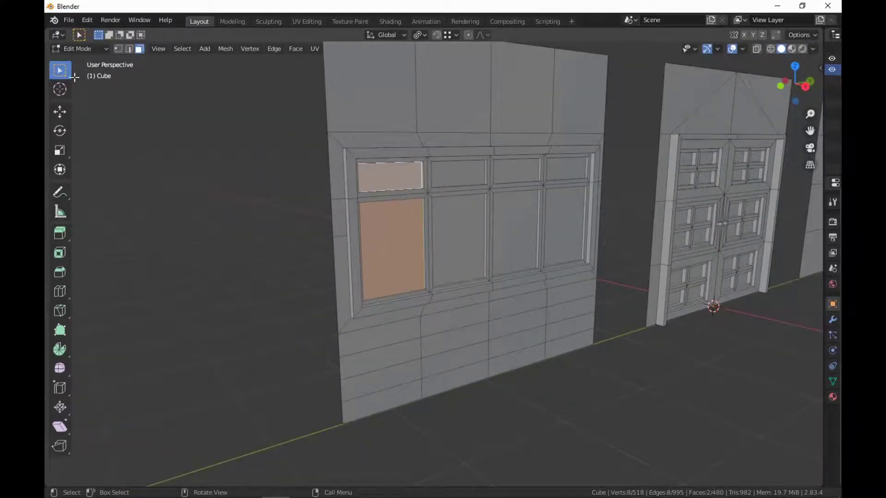
pyautogui.click(179, 48)
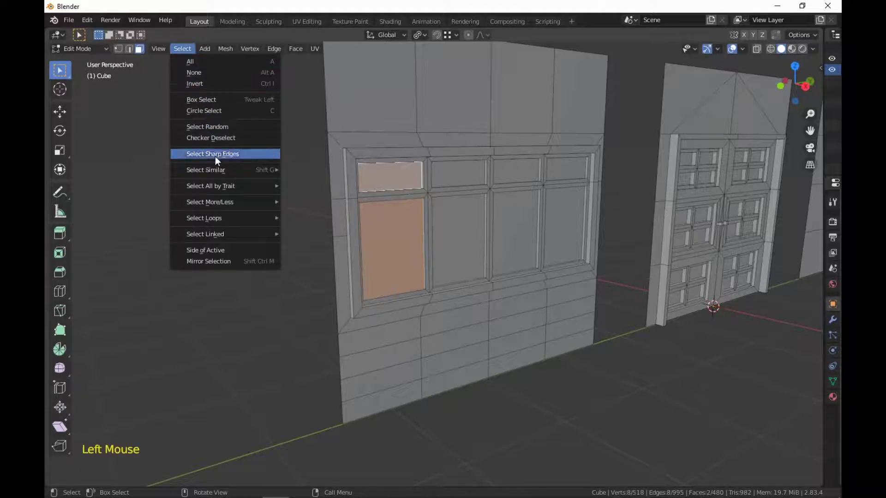
pyautogui.moveTo(218, 168)
pyautogui.click(300, 180)
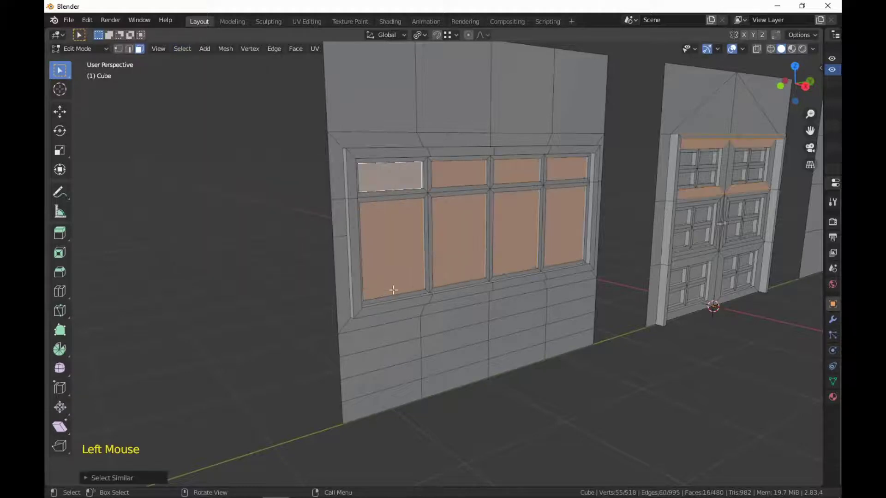
# Step: Set the Select Similar threshold to 0.001
pyautogui.click(104, 478)
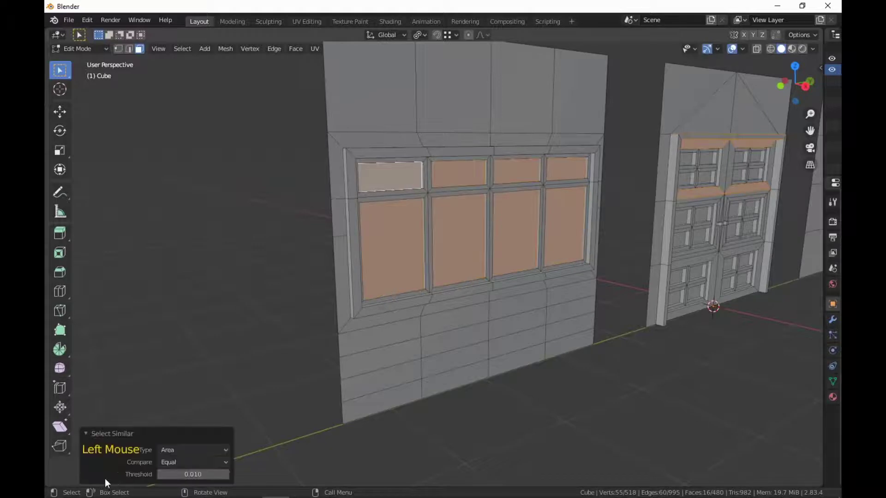
pyautogui.doubleClick(203, 475)
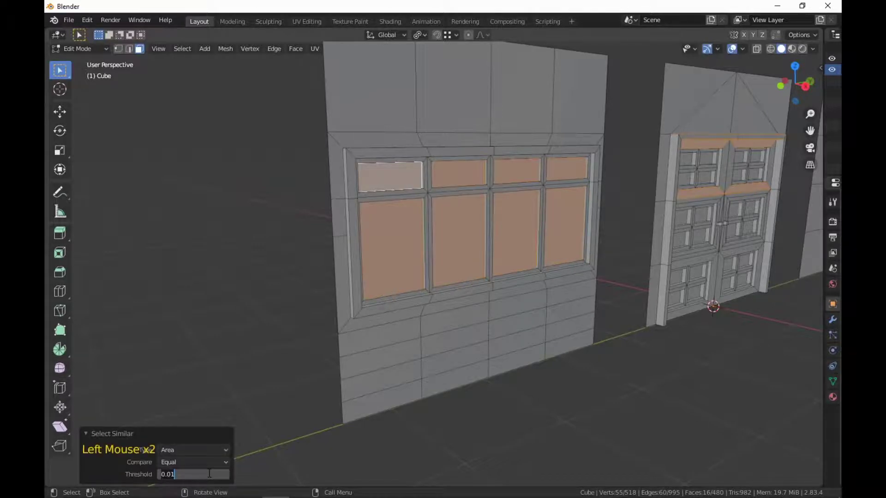
pyautogui.press('BackSpace')
pyautogui.press('BackSpace')
pyautogui.press('BackSpace')
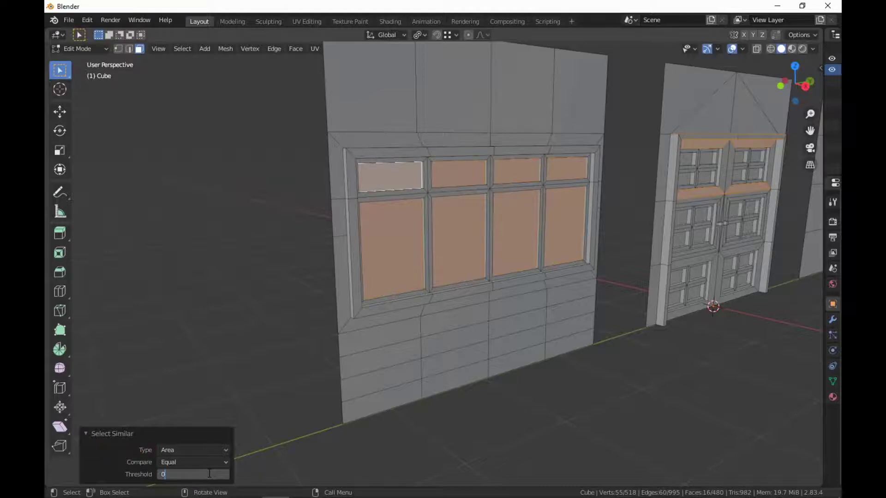
pyautogui.write('.001')
pyautogui.press('Return')
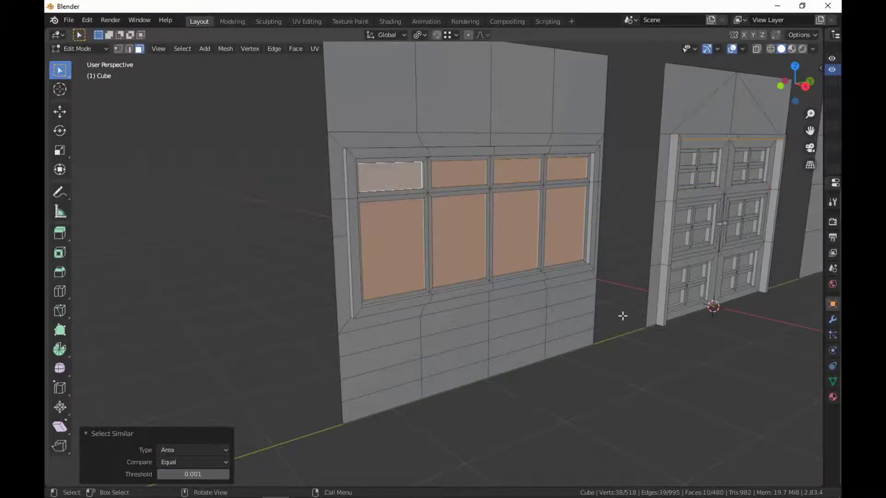
# Step: Deselect the two narrow faces under the top of the door frame, keeping only the window panes selected
pyautogui.scroll(3, 622, 313)
pyautogui.moveTo(622, 312); pyautogui.dragTo(595, 150, button='middle')
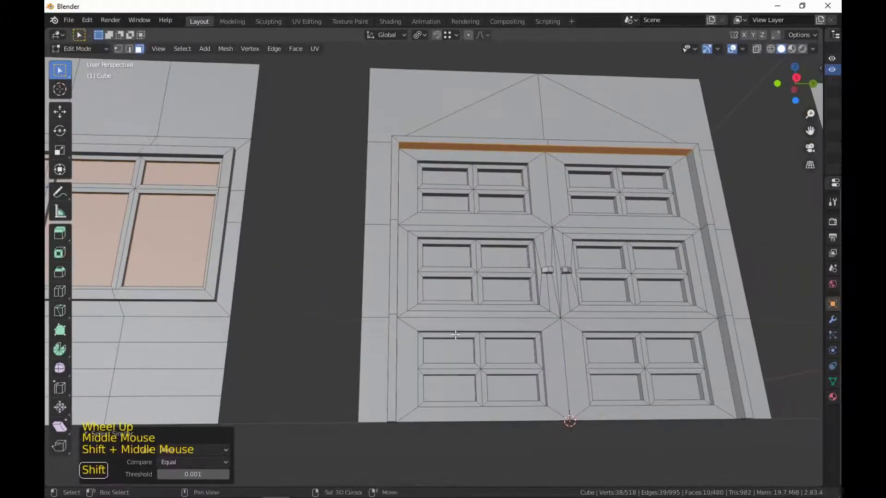
pyautogui.keyDown('shift'); pyautogui.click(528, 156); pyautogui.keyUp('shift')
pyautogui.keyDown('shift'); pyautogui.click(528, 156); pyautogui.keyUp('shift')
pyautogui.scroll(-3, 312, 247)
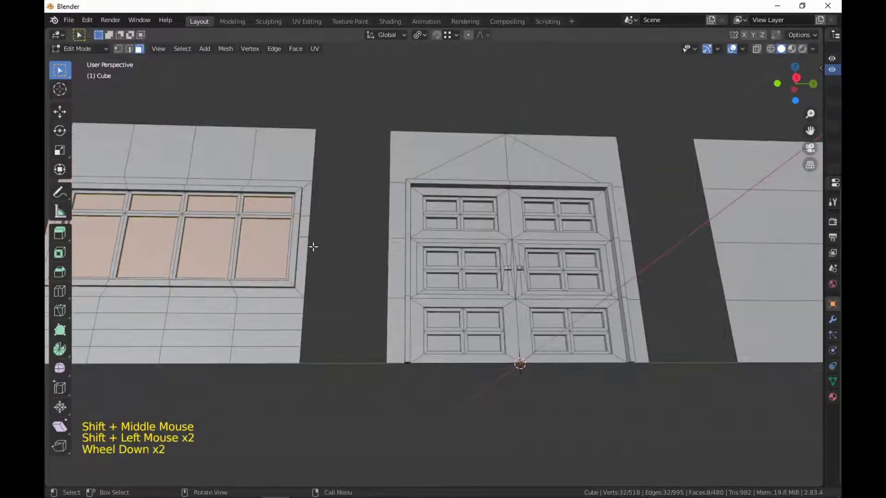
pyautogui.moveTo(312, 247); pyautogui.dragTo(337, 425, button='middle')
pyautogui.scroll(2, 494, 297)
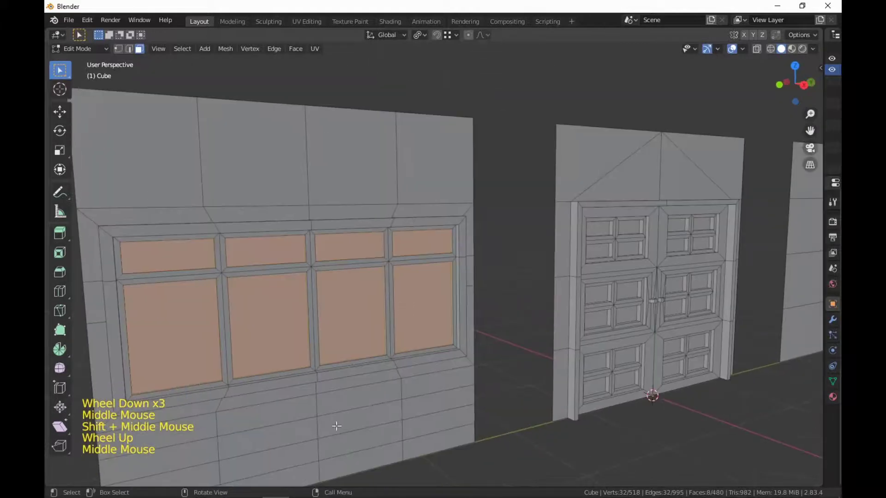
pyautogui.click(184, 49)
pyautogui.moveTo(228, 170)
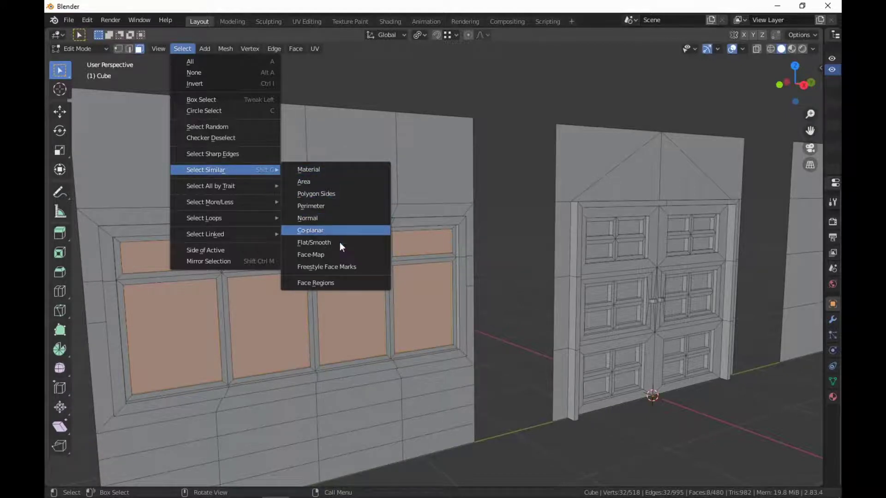
pyautogui.click(181, 49)
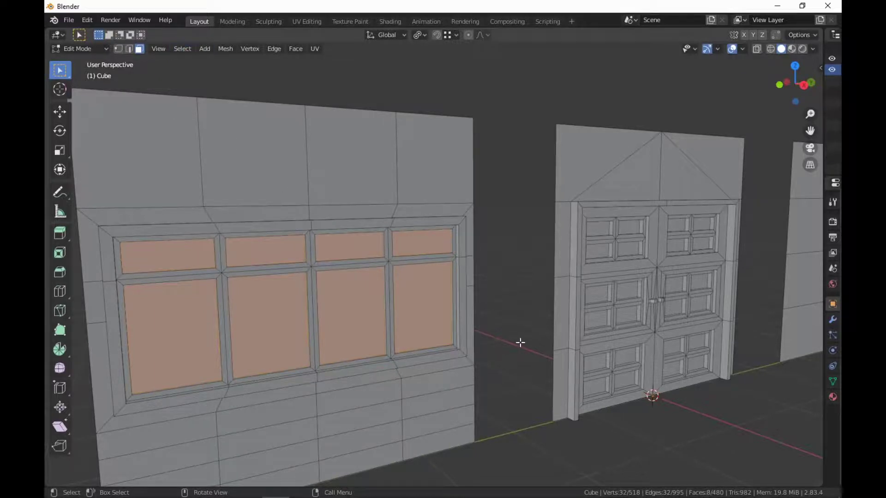
# Step: Clear the selection and individually select all eight window panes, four small and four large
pyautogui.moveTo(520, 342); pyautogui.dragTo(552, 278, button='middle')
pyautogui.scroll(1, 551, 278)
pyautogui.click(577, 411)
pyautogui.keyDown('shift'); pyautogui.moveTo(577, 411); pyautogui.dragTo(581, 367, button='middle'); pyautogui.keyUp('shift')
pyautogui.click(359, 242)
pyautogui.keyDown('shift'); pyautogui.click(329, 164); pyautogui.keyUp('shift')
pyautogui.keyDown('shift'); pyautogui.click(418, 166); pyautogui.keyUp('shift')
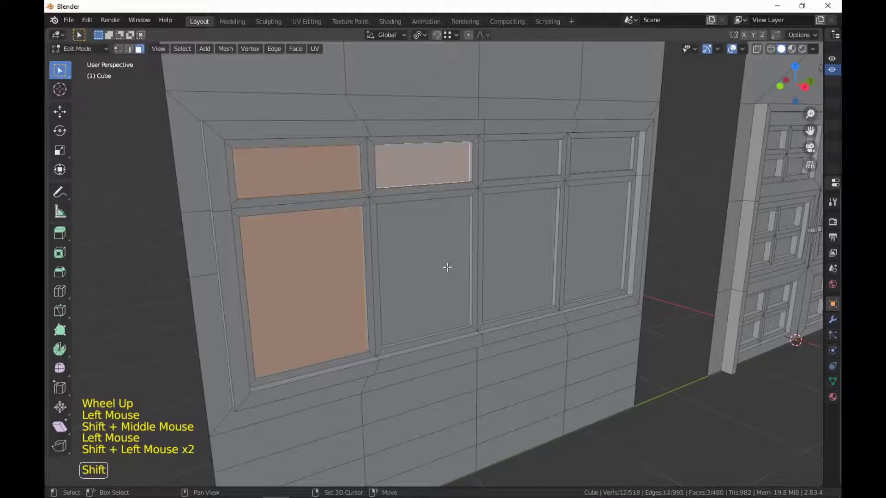
pyautogui.keyDown('shift'); pyautogui.click(446, 264); pyautogui.keyUp('shift')
pyautogui.keyDown('shift'); pyautogui.click(515, 166); pyautogui.keyUp('shift')
pyautogui.keyDown('shift'); pyautogui.click(556, 213); pyautogui.keyUp('shift')
pyautogui.keyDown('shift'); pyautogui.click(583, 161); pyautogui.keyUp('shift')
pyautogui.keyDown('shift'); pyautogui.click(595, 239); pyautogui.keyUp('shift')
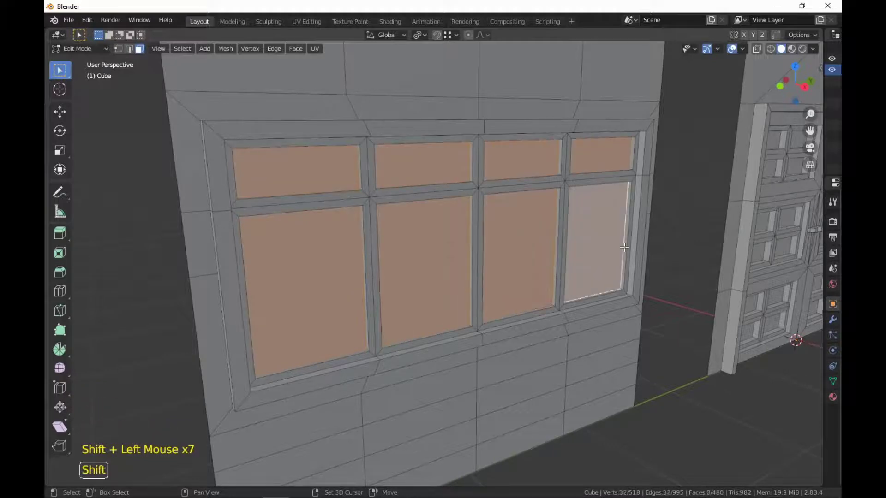
# Step: Grow the pane selection three times over the surrounding window frame, and shrink it once
pyautogui.scroll(-2, 664, 332)
pyautogui.moveTo(664, 332); pyautogui.dragTo(618, 322, button='middle')
pyautogui.keyDown('shift'); pyautogui.scroll(-1, 591, 317); pyautogui.keyUp('shift')
pyautogui.scroll(2, 618, 323)
pyautogui.moveTo(618, 323); pyautogui.dragTo(631, 326, button='middle')
pyautogui.keyDown('shift'); pyautogui.moveTo(632, 326); pyautogui.dragTo(646, 328, button='middle'); pyautogui.keyUp('shift')
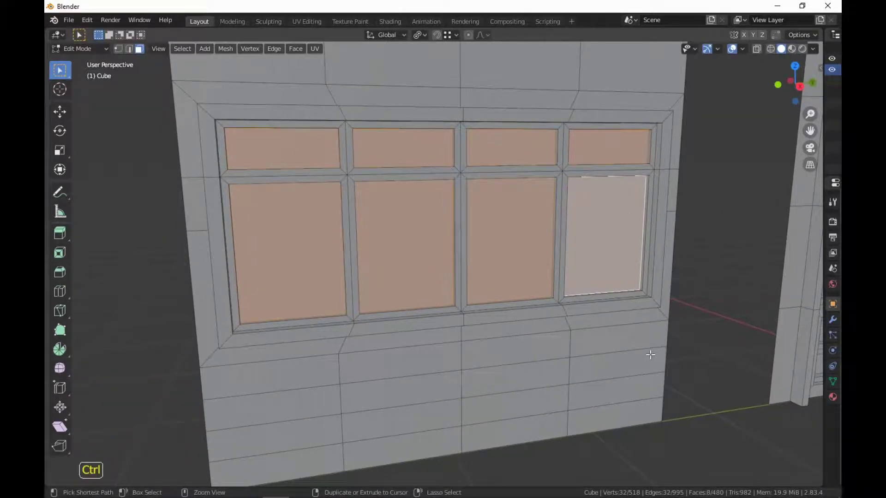
pyautogui.press('ctrl+KP_Add')
pyautogui.press('ctrl+KP_Add')
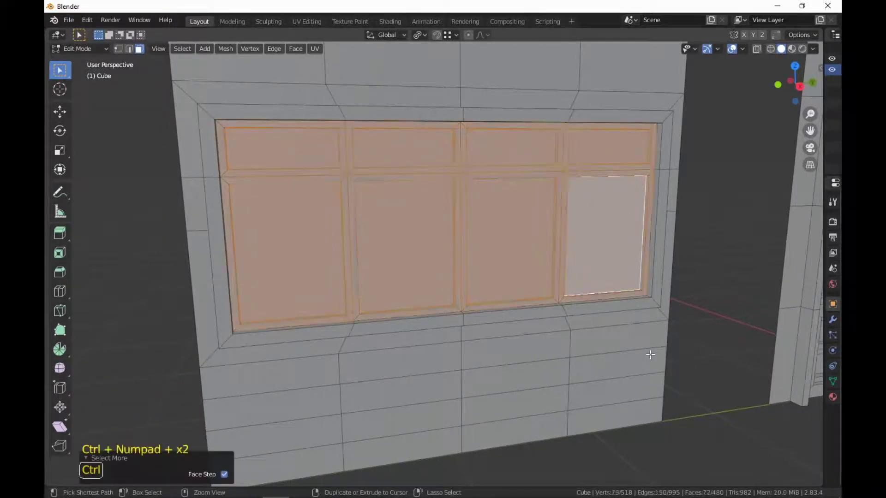
pyautogui.press('ctrl+KP_Add')
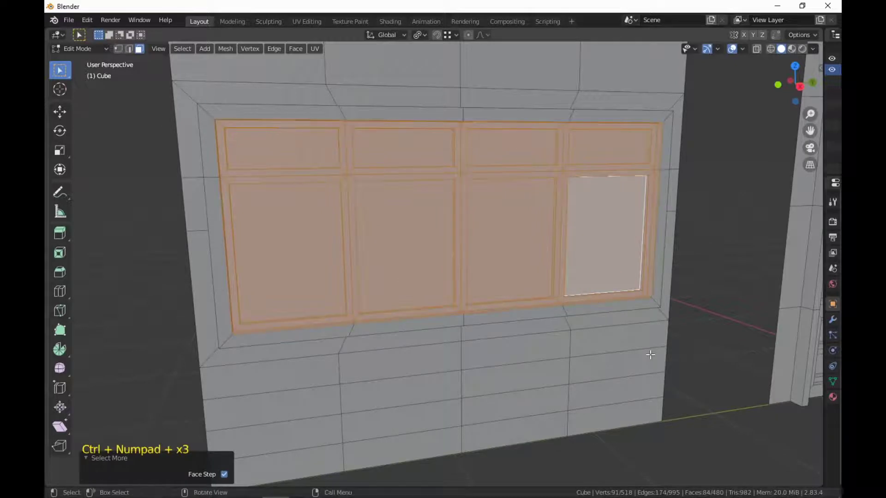
pyautogui.moveTo(376, 306); pyautogui.dragTo(478, 338, button='middle')
pyautogui.press('ctrl+KP_Subtract')
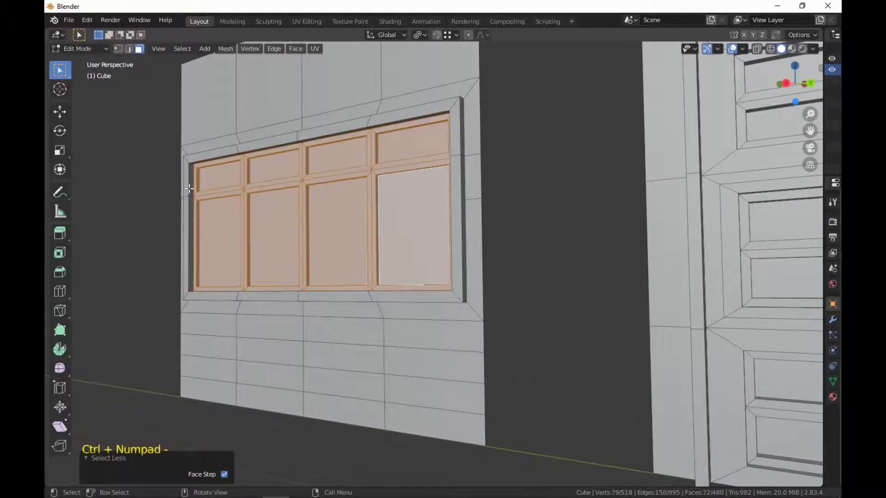
# Step: Deselect the eight glass panes so only the window's frame and divider faces stay selected
pyautogui.moveTo(338, 305); pyautogui.dragTo(497, 326, button='middle')
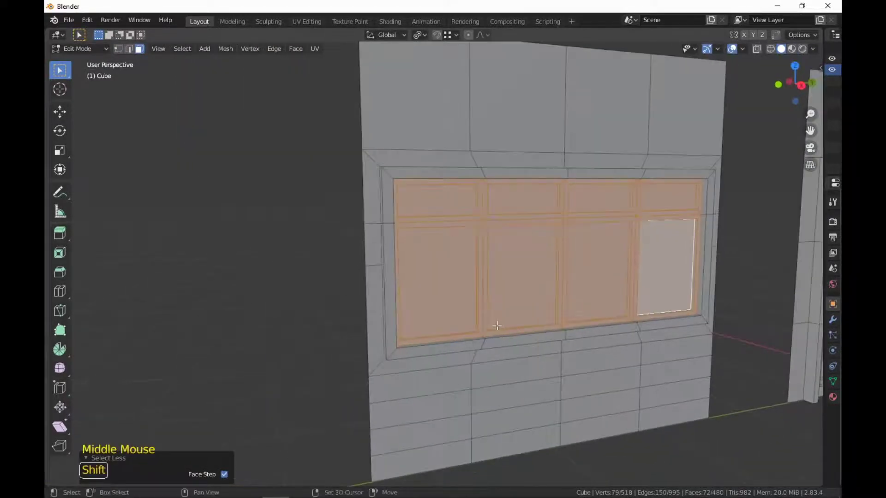
pyautogui.keyDown('shift'); pyautogui.click(458, 244); pyautogui.keyUp('shift')
pyautogui.keyDown('shift'); pyautogui.click(513, 255); pyautogui.keyUp('shift')
pyautogui.keyDown('shift'); pyautogui.click(454, 201); pyautogui.keyUp('shift')
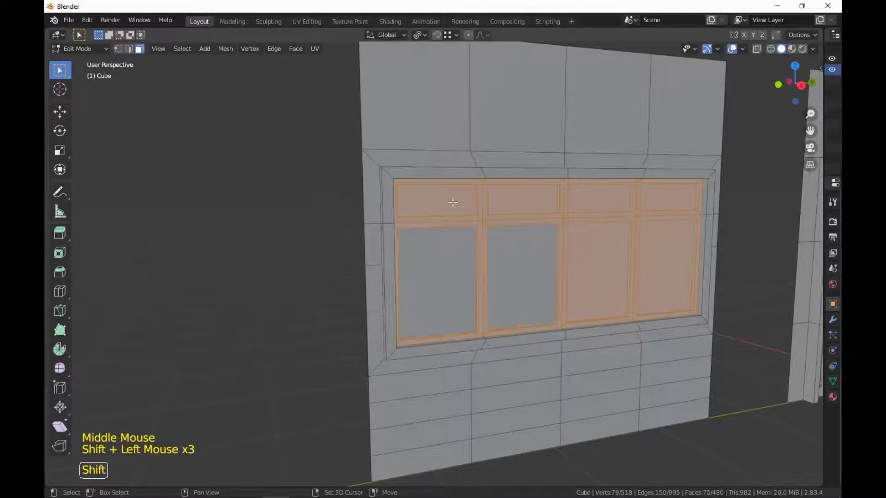
pyautogui.keyDown('shift'); pyautogui.click(454, 202); pyautogui.keyUp('shift')
pyautogui.keyDown('shift'); pyautogui.click(507, 202); pyautogui.keyUp('shift')
pyautogui.keyDown('shift'); pyautogui.click(576, 201); pyautogui.keyUp('shift')
pyautogui.keyDown('shift'); pyautogui.click(681, 204); pyautogui.keyUp('shift')
pyautogui.keyDown('shift'); pyautogui.click(674, 250); pyautogui.keyUp('shift')
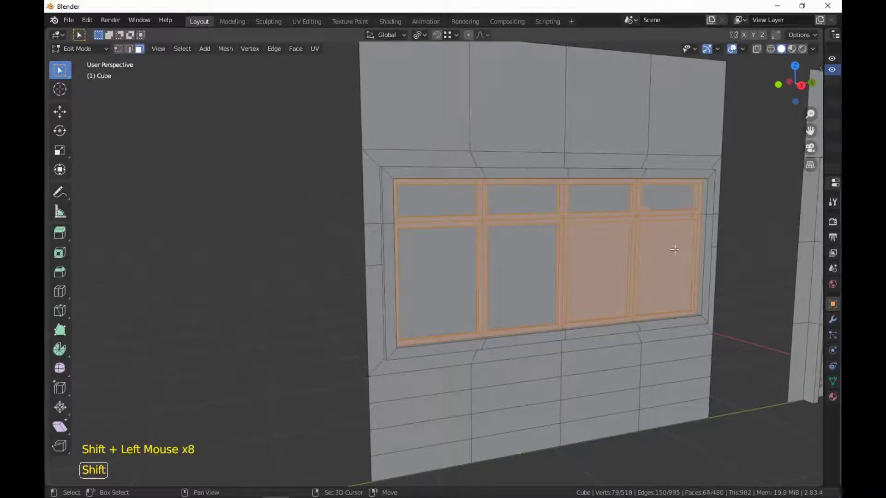
pyautogui.keyDown('shift'); pyautogui.click(605, 258); pyautogui.keyUp('shift')
pyautogui.keyDown('shift'); pyautogui.moveTo(603, 272); pyautogui.dragTo(600, 277, button='middle'); pyautogui.keyUp('shift')
pyautogui.scroll(1, 600, 277)
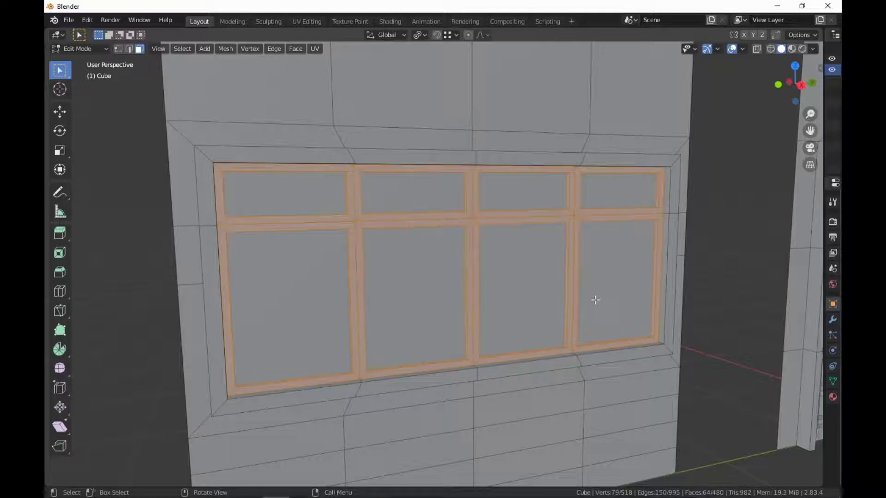
pyautogui.moveTo(597, 296); pyautogui.dragTo(649, 374, button='middle')
pyautogui.scroll(-2, 725, 338)
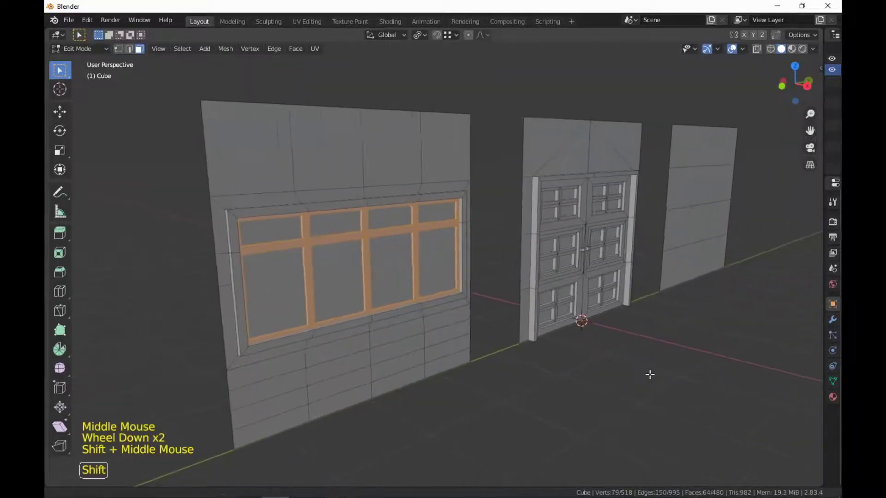
# Step: Clear the face selection on the window frame and dividers
pyautogui.scroll(1, 643, 369)
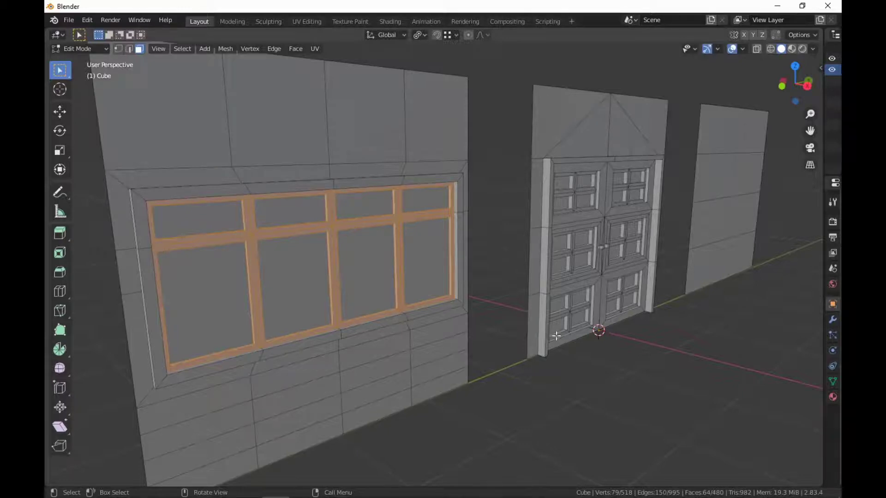
pyautogui.click(500, 364)
pyautogui.moveTo(500, 364)
pyautogui.keyDown('shift'); pyautogui.mouseDown(button='middle')
pyautogui.moveTo(560, 364)
pyautogui.moveTo(457, 348)
pyautogui.moveTo(438, 364)
pyautogui.moveTo(510, 379)
pyautogui.moveTo(498, 392)
pyautogui.moveTo(506, 380)
pyautogui.mouseUp(button='middle'); pyautogui.keyUp('shift')
pyautogui.scroll(2, 560, 363)
pyautogui.scroll(-2, 401, 344)
pyautogui.scroll(1, 510, 390)
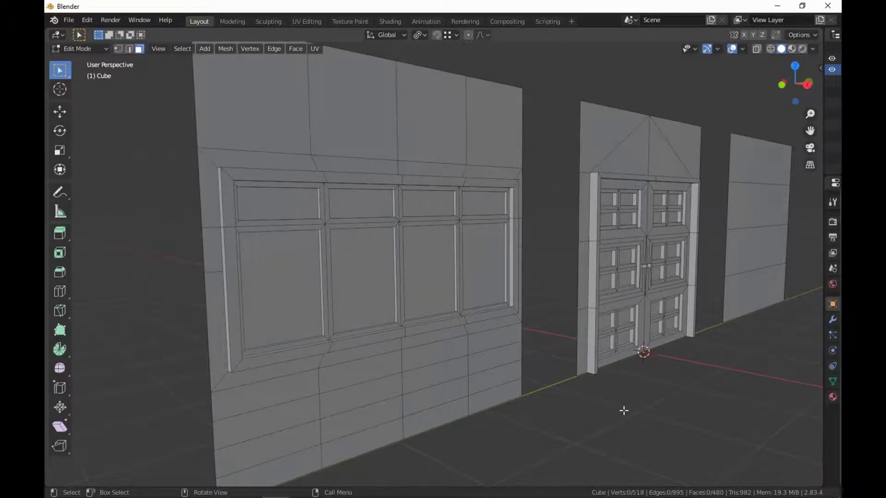
pyautogui.keyDown('shift'); pyautogui.moveTo(624, 411); pyautogui.dragTo(580, 405, button='middle'); pyautogui.keyUp('shift')
pyautogui.scroll(-1, 604, 402)
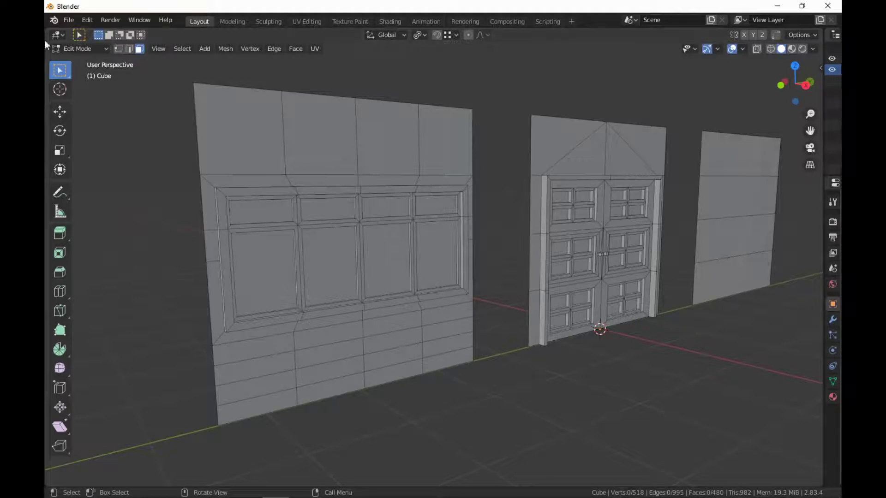
# Step: Start saving the file under a new name and create a folder named video inside the WARSR favorite
pyautogui.click(67, 20)
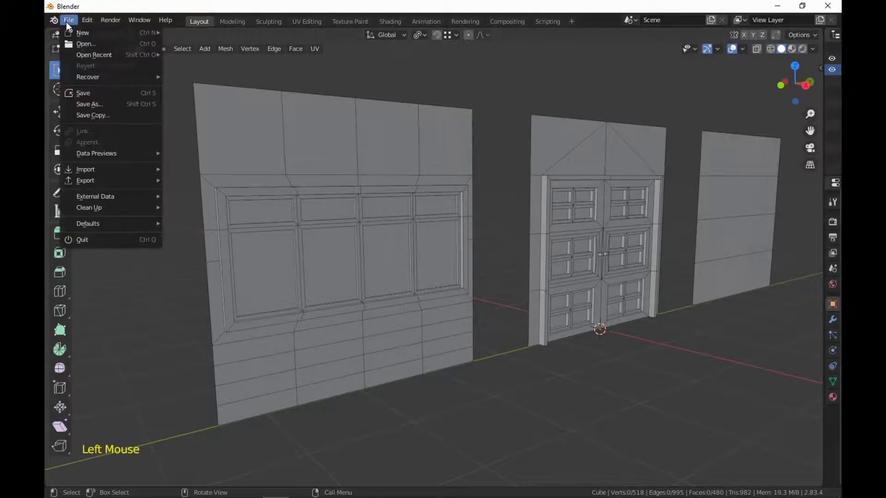
pyautogui.click(110, 103)
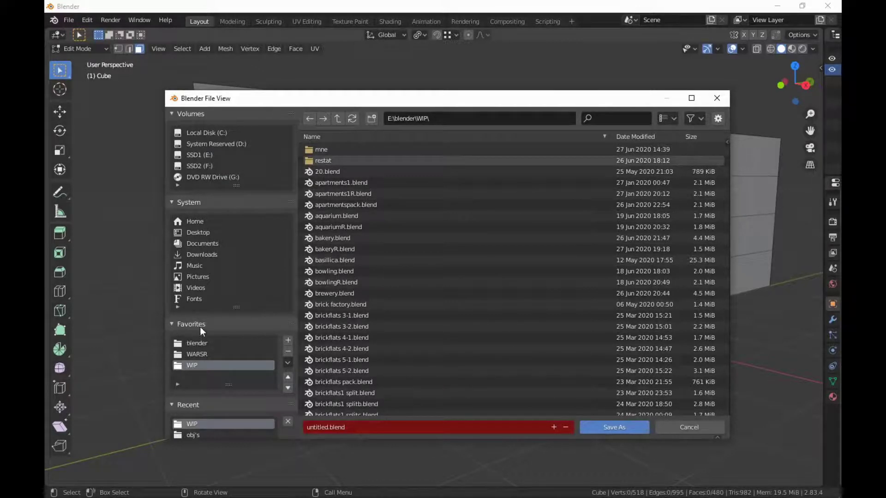
pyautogui.click(204, 353)
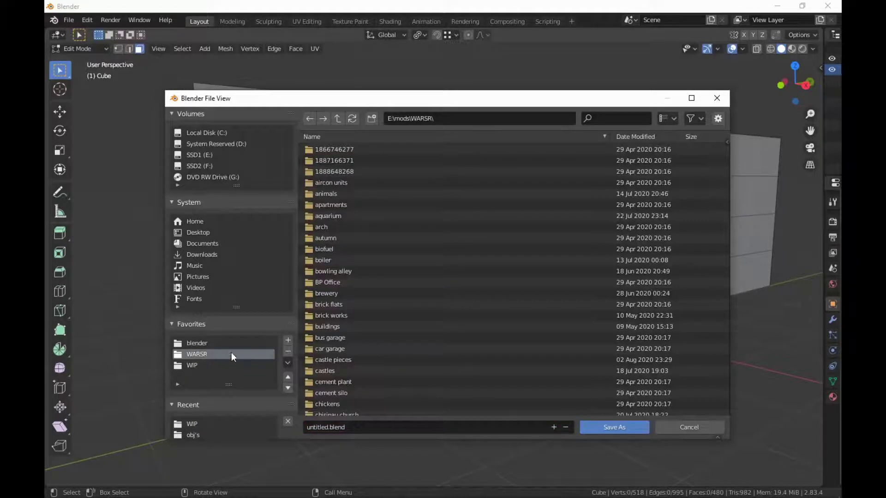
pyautogui.scroll(-5, 554, 261)
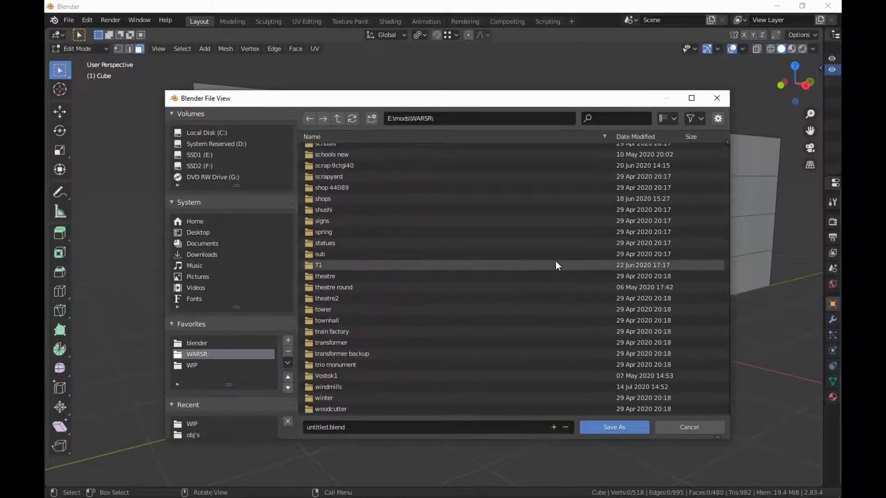
pyautogui.scroll(12, 559, 267)
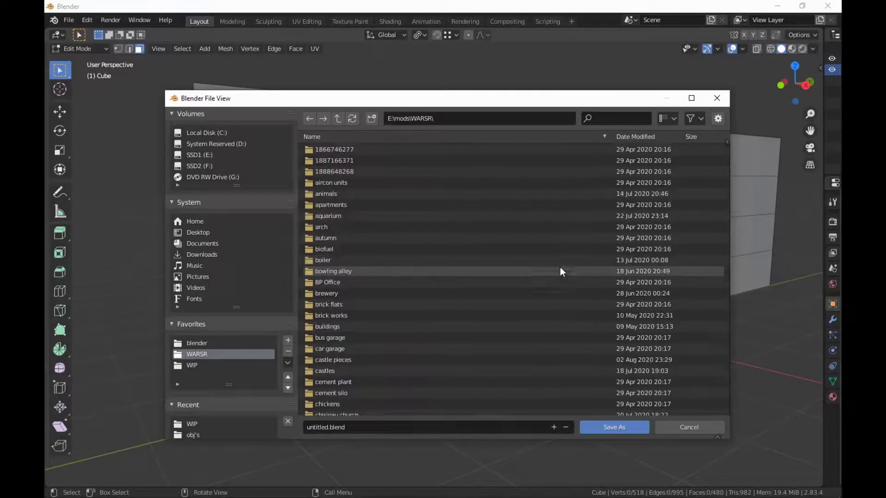
pyautogui.rightClick(705, 260)
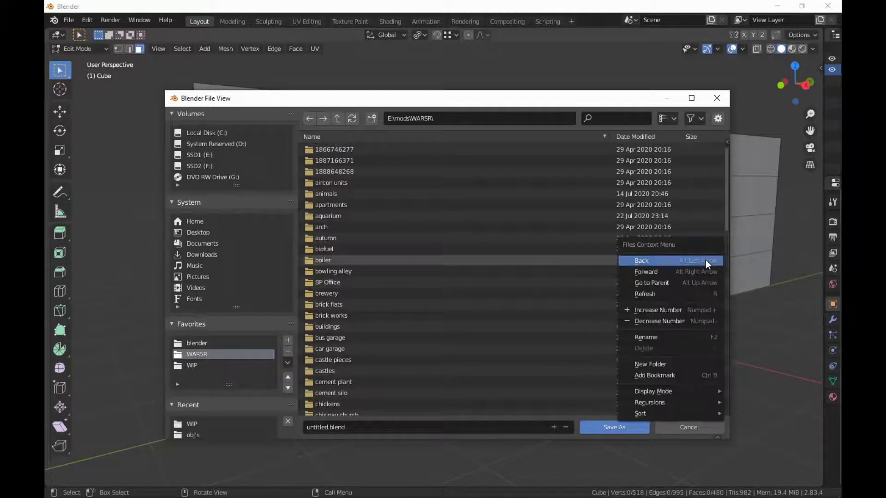
pyautogui.click(682, 363)
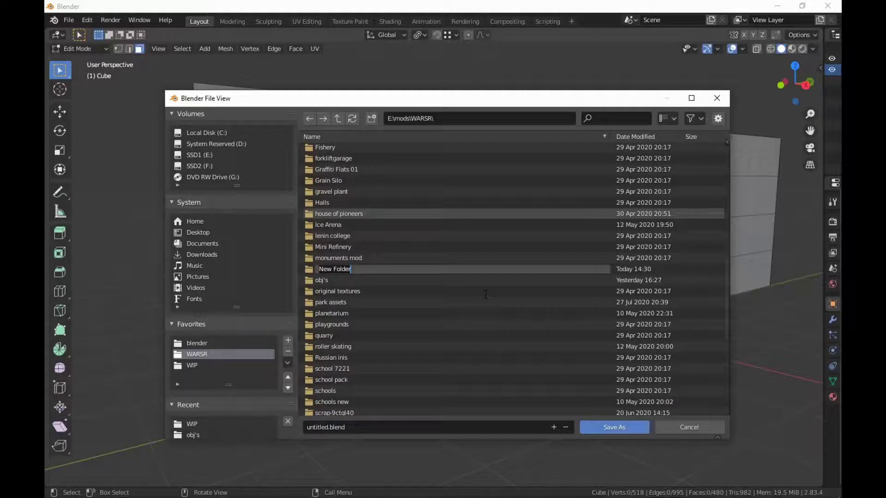
pyautogui.write('video')
pyautogui.press('Return')
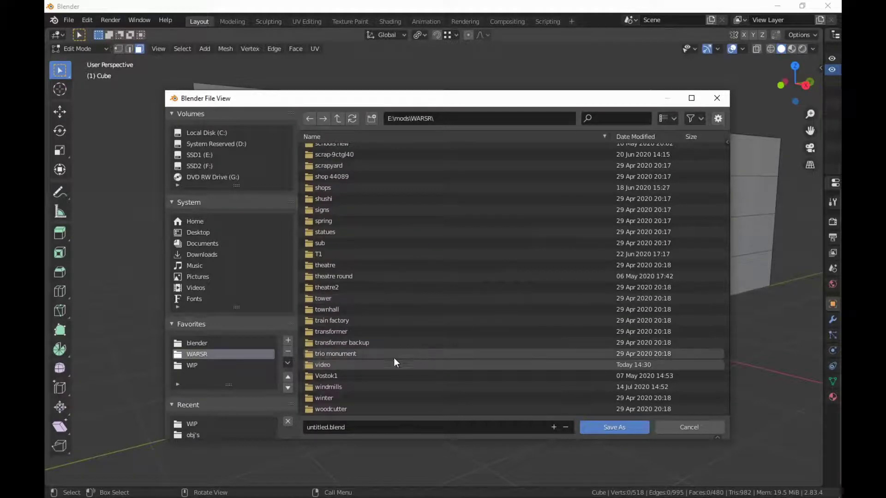
# Step: Save the file as episode2.blend in the new video folder
pyautogui.doubleClick(360, 364)
pyautogui.click(467, 426)
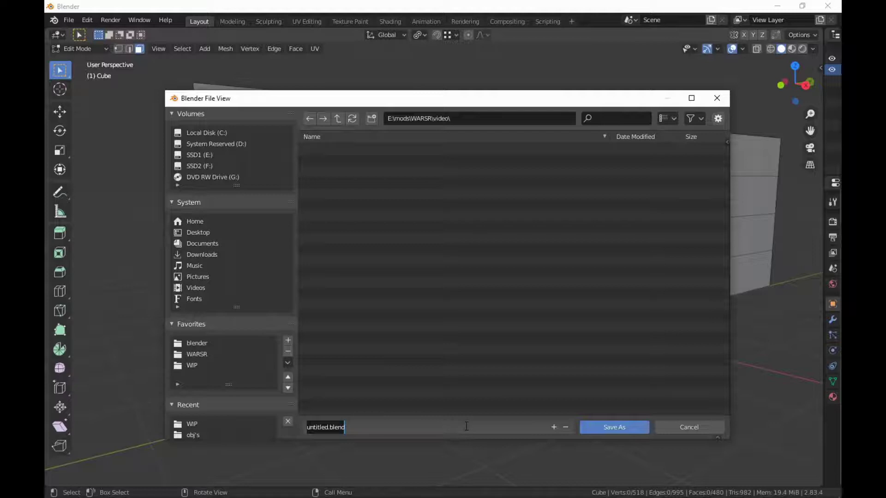
pyautogui.write('episode2')
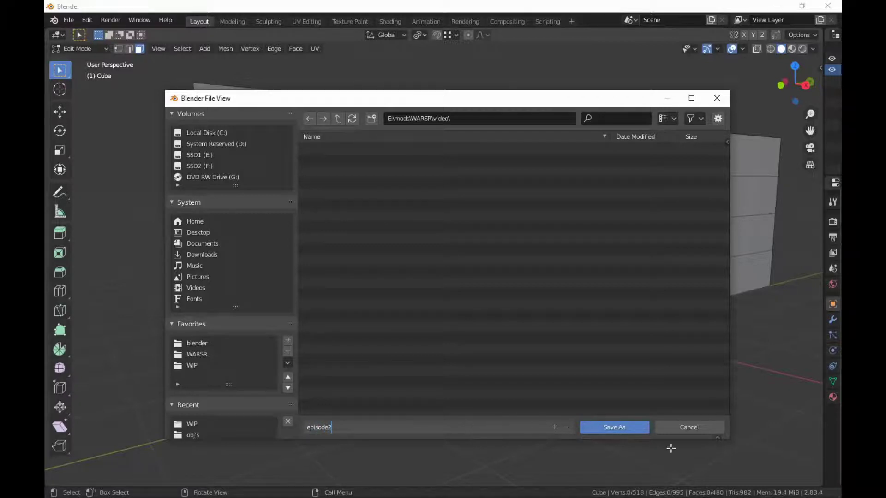
pyautogui.click(626, 427)
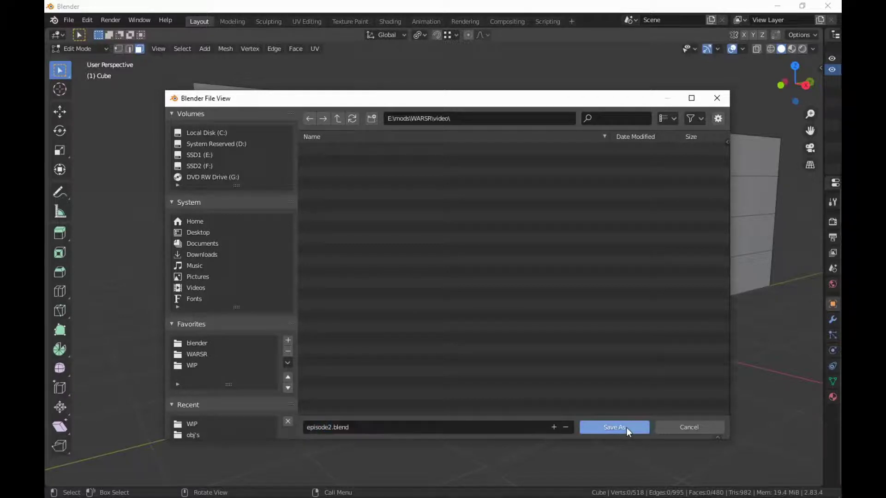
pyautogui.click(623, 428)
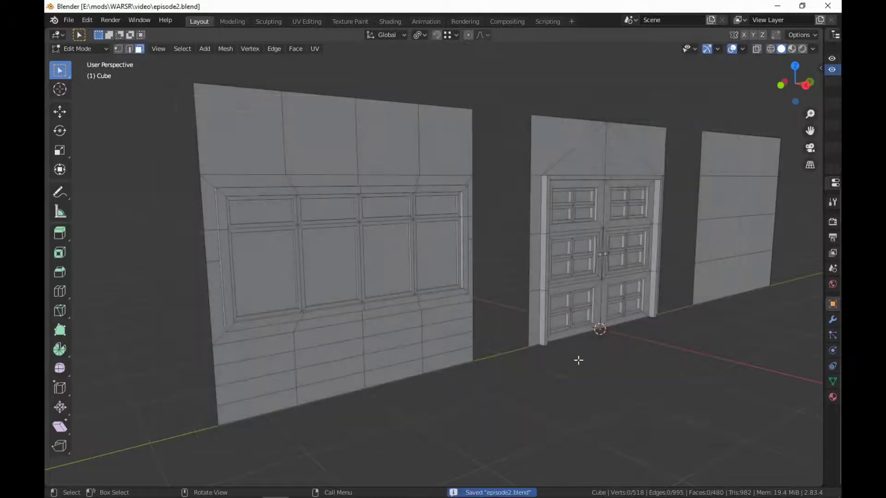
# Step: Start another Save As and look through the contents of the blender, WARSR and WIP favorite folders
pyautogui.click(69, 20)
pyautogui.click(99, 107)
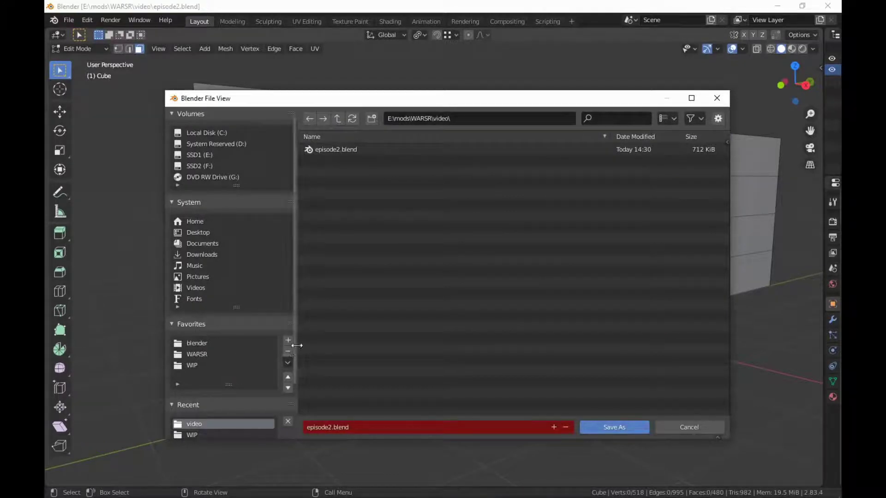
pyautogui.click(199, 345)
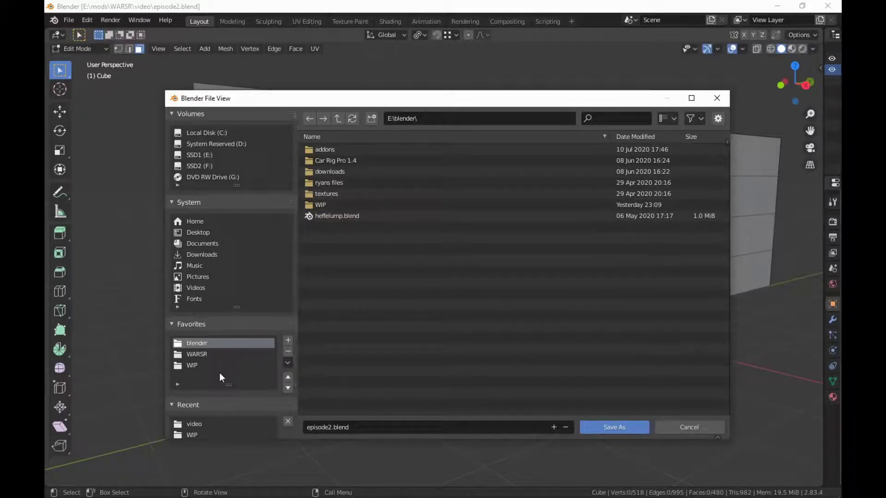
pyautogui.click(213, 356)
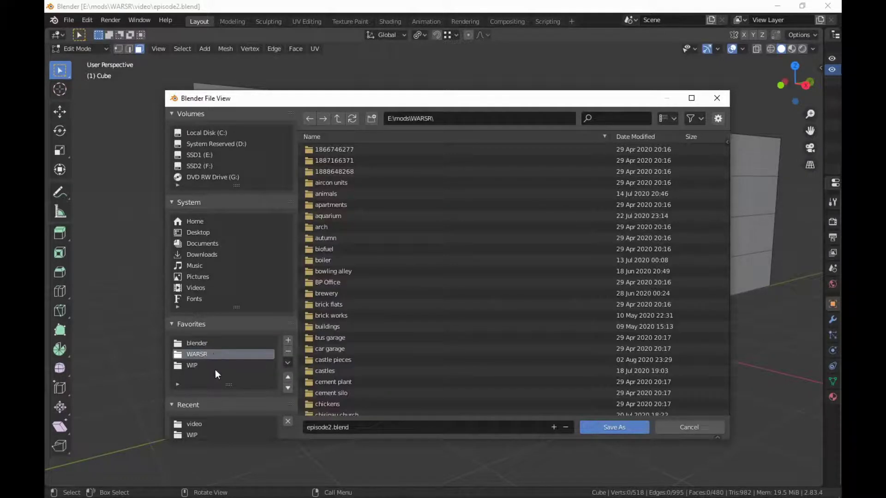
pyautogui.scroll(-5, 431, 275)
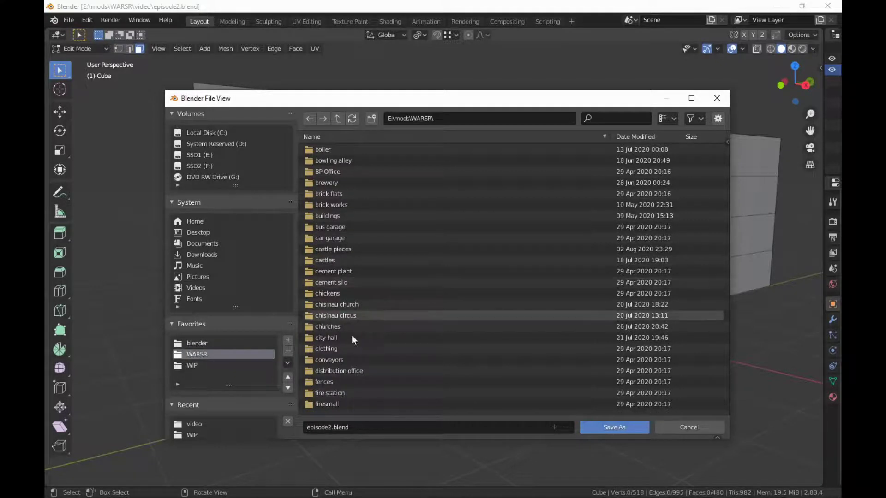
pyautogui.scroll(-6, 486, 296)
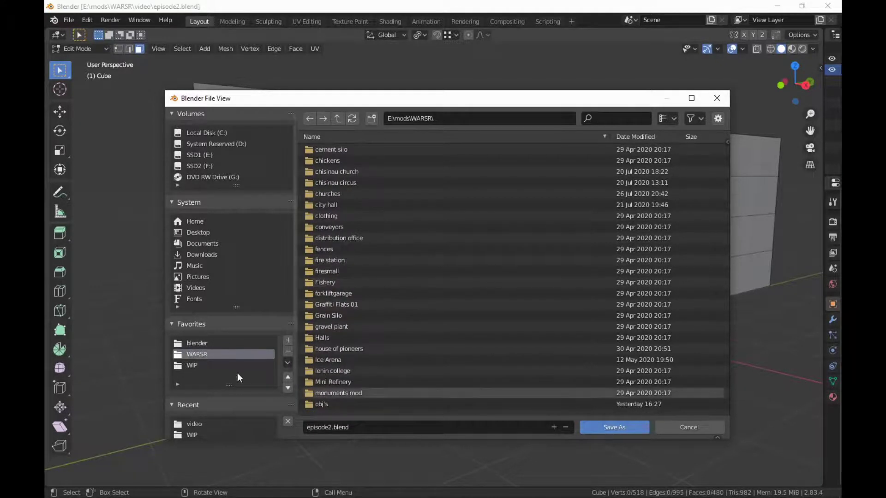
pyautogui.click(213, 366)
pyautogui.scroll(-5, 453, 303)
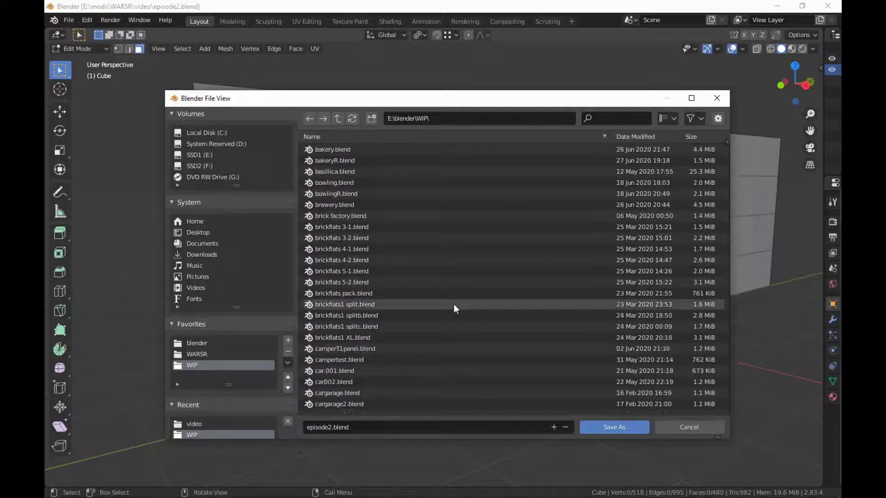
pyautogui.scroll(6, 368, 356)
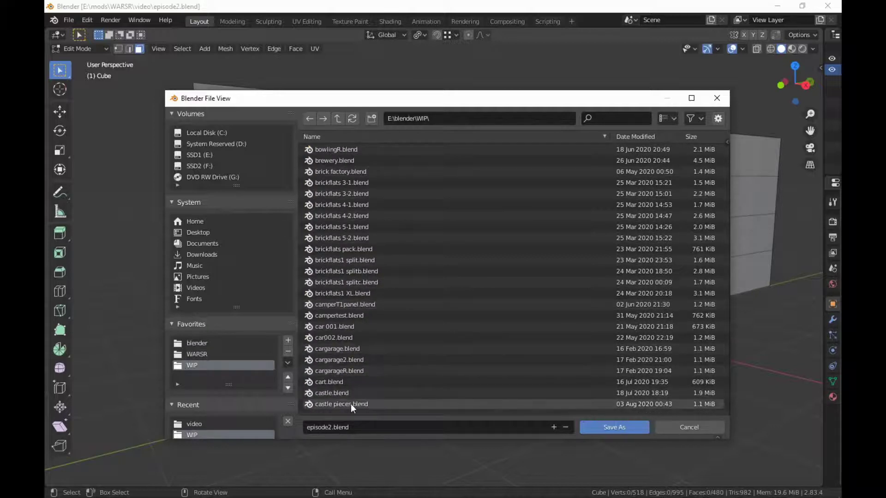
pyautogui.click(216, 353)
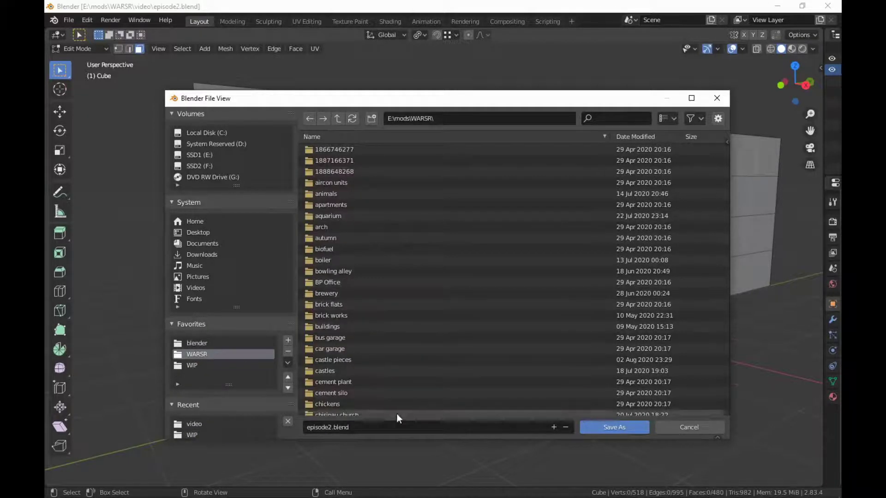
pyautogui.scroll(-12, 356, 322)
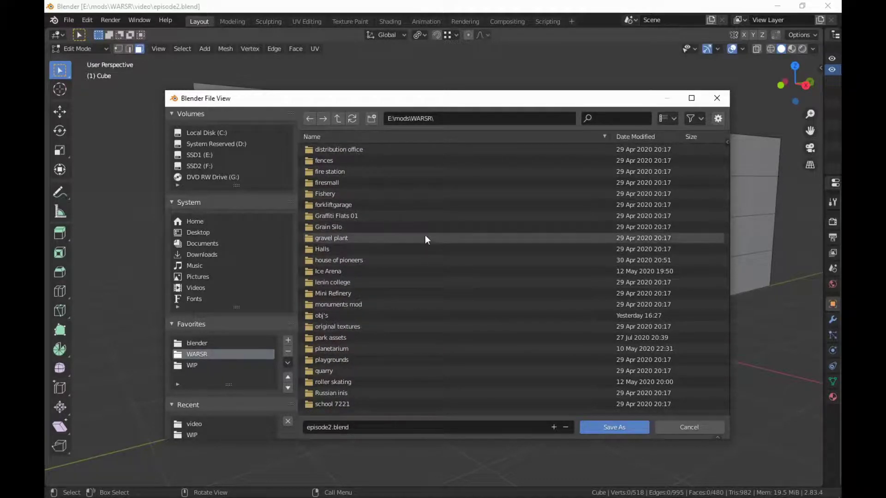
pyautogui.click(222, 365)
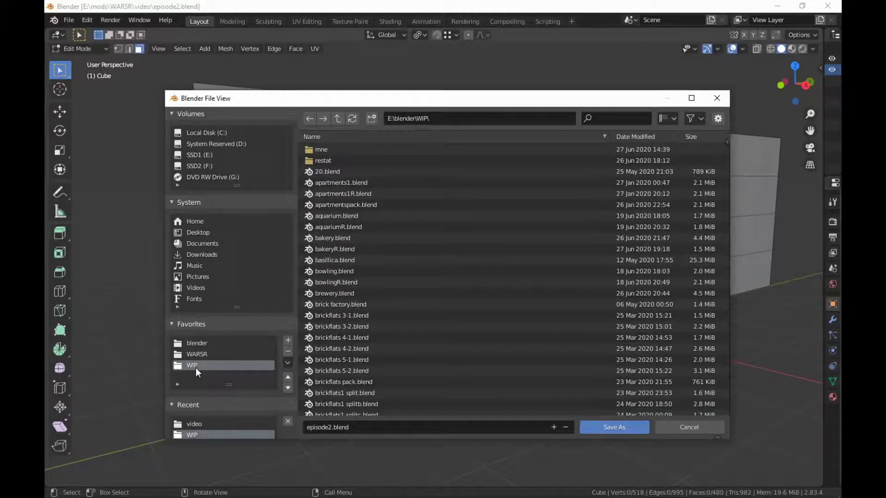
# Step: Save the file as episode2.blend in the WIP folder inside the blender favorite
pyautogui.click(202, 344)
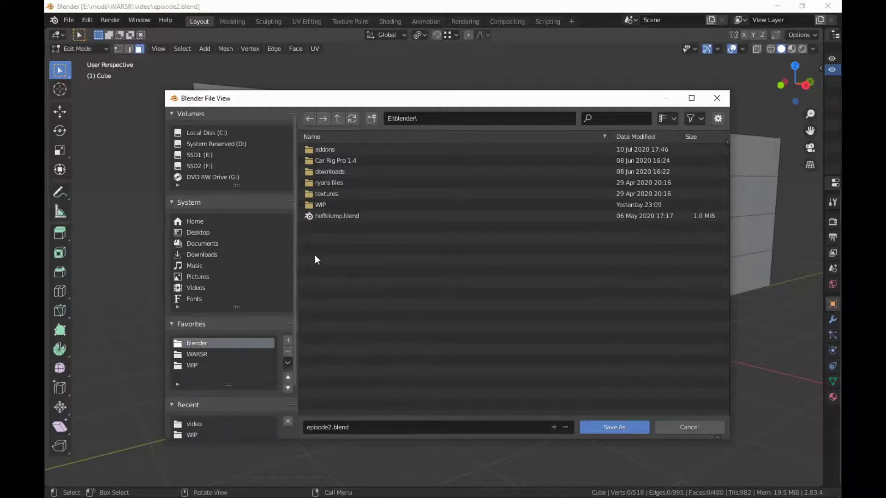
pyautogui.doubleClick(328, 205)
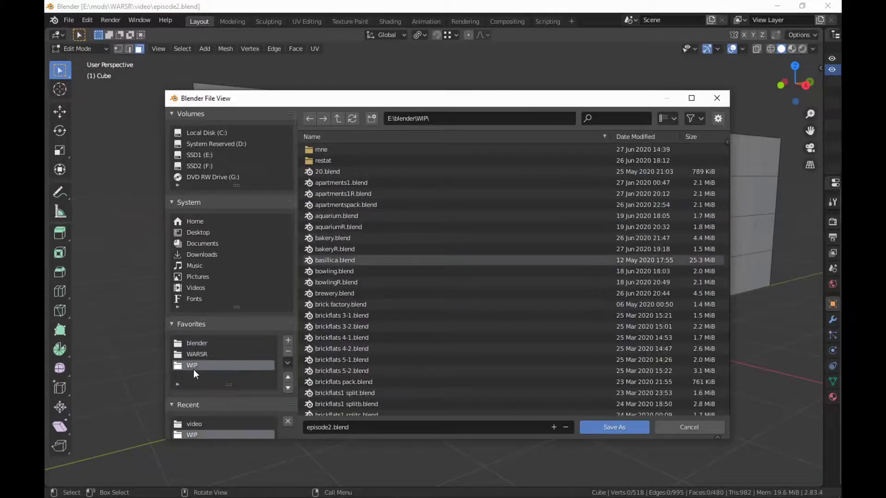
pyautogui.scroll(-5, 500, 297)
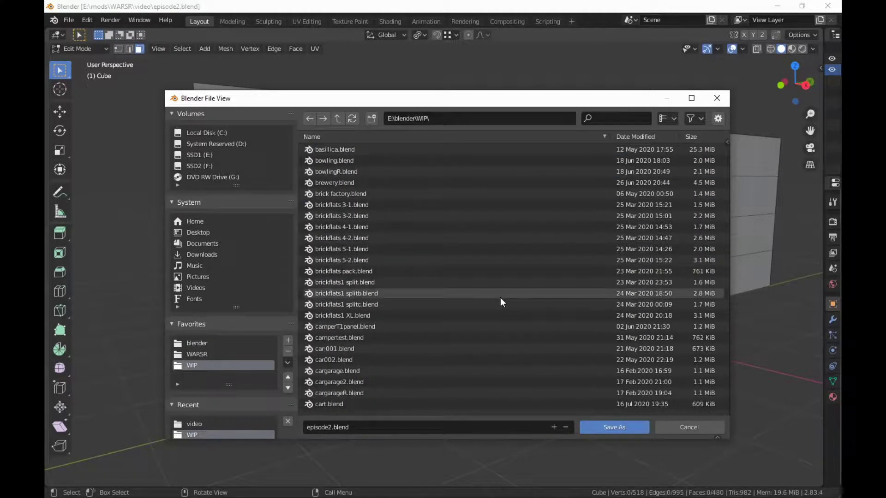
pyautogui.scroll(-16, 500, 298)
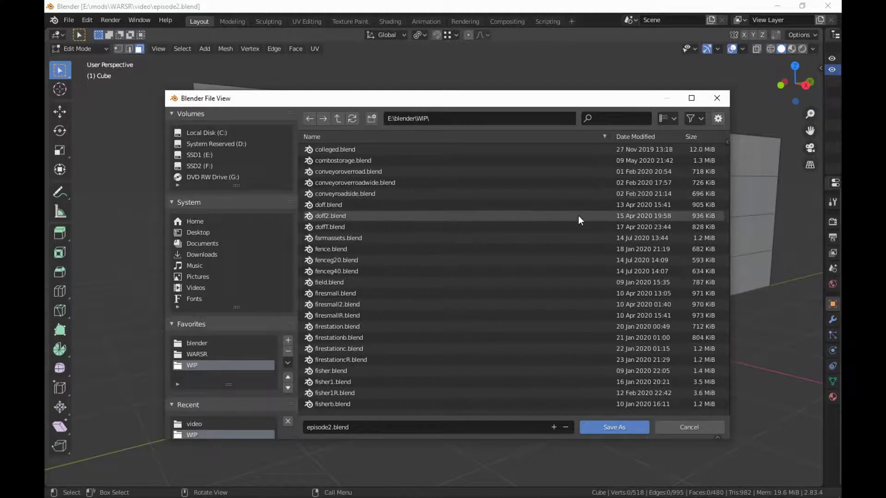
pyautogui.scroll(-20, 578, 215)
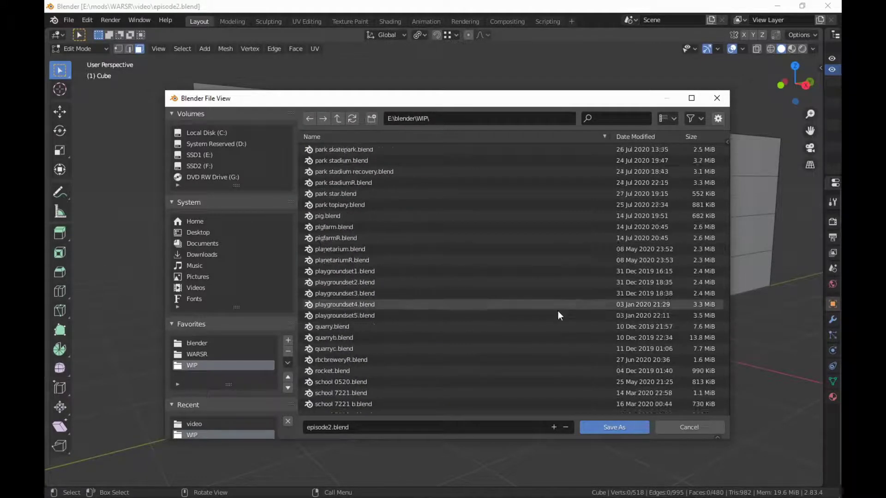
pyautogui.scroll(-15, 558, 316)
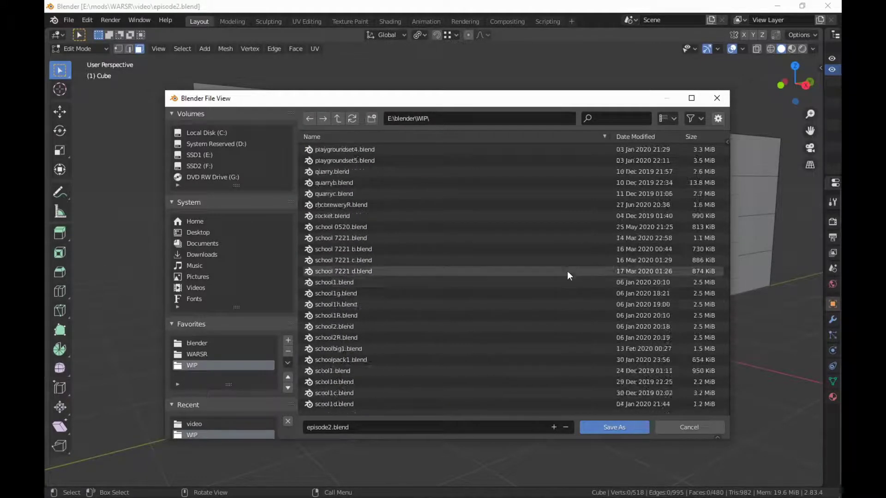
pyautogui.click(613, 427)
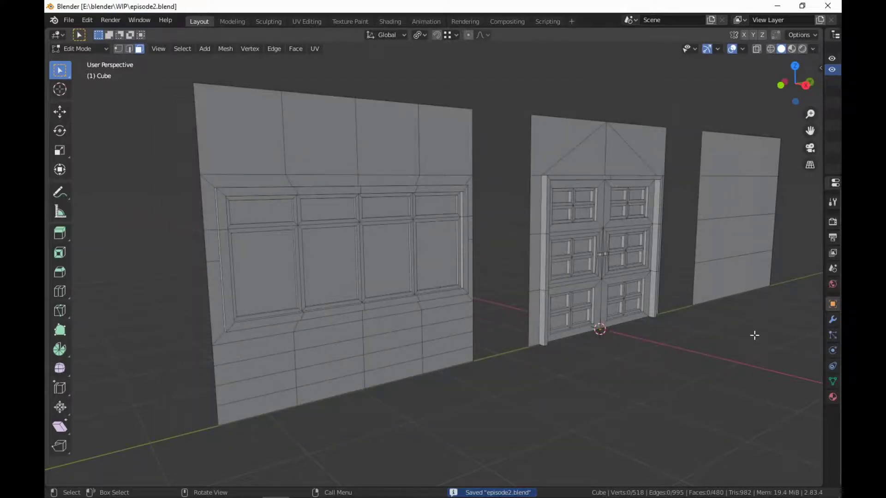
pyautogui.moveTo(754, 336); pyautogui.dragTo(514, 300, button='middle')
pyautogui.scroll(-3, 692, 332)
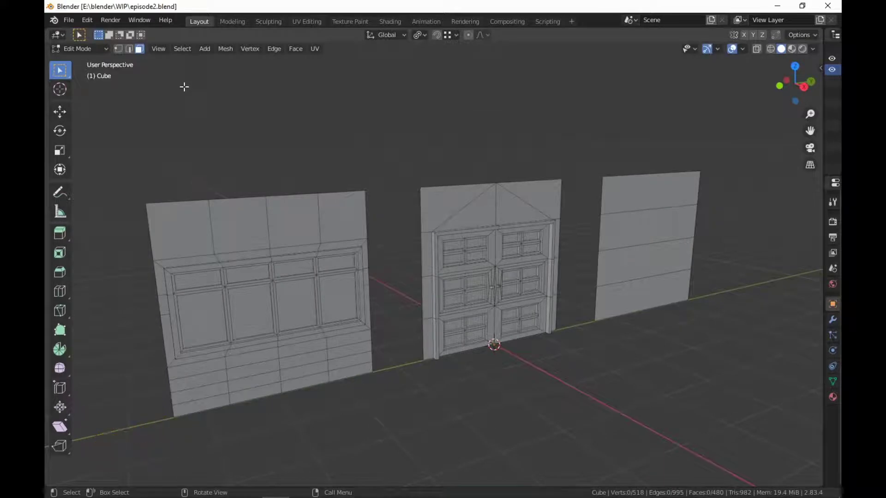
pyautogui.press('3')
pyautogui.moveTo(544, 291)
pyautogui.mouseDown(button='middle')
pyautogui.moveTo(519, 273)
pyautogui.moveTo(553, 281)
pyautogui.mouseUp(button='middle')
pyautogui.moveTo(554, 281); pyautogui.dragTo(588, 289, button='middle')
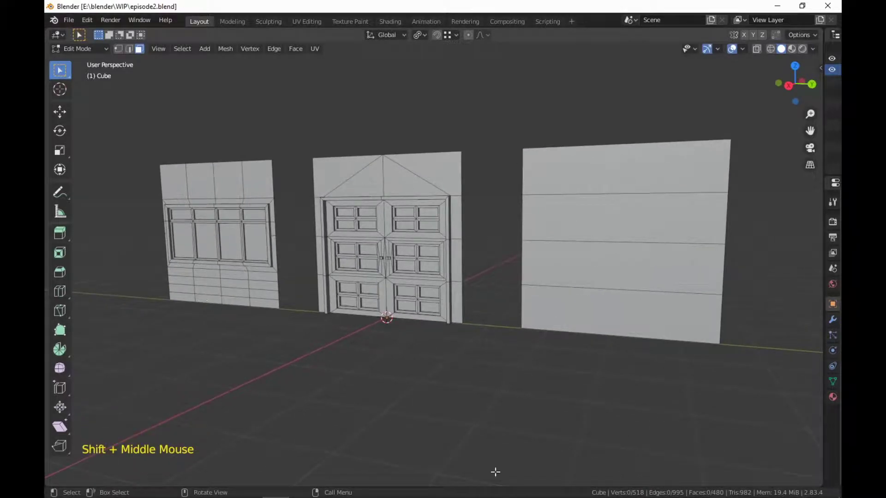
pyautogui.click(813, 48)
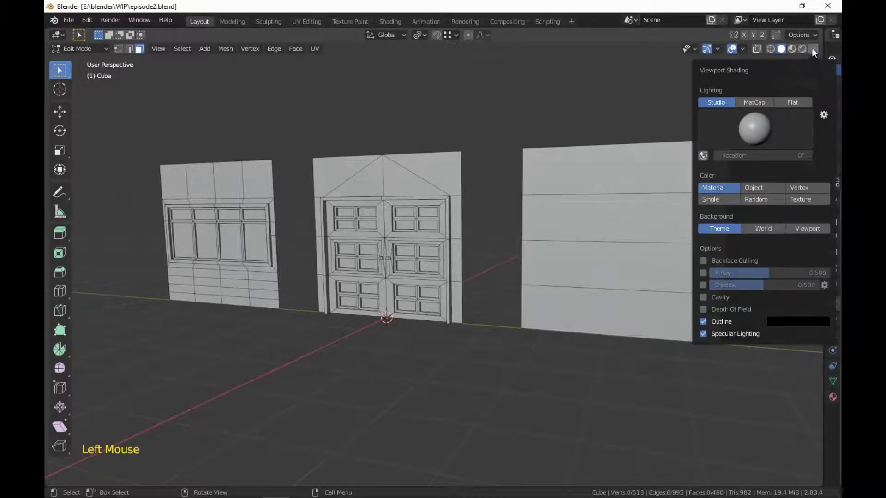
pyautogui.click(812, 49)
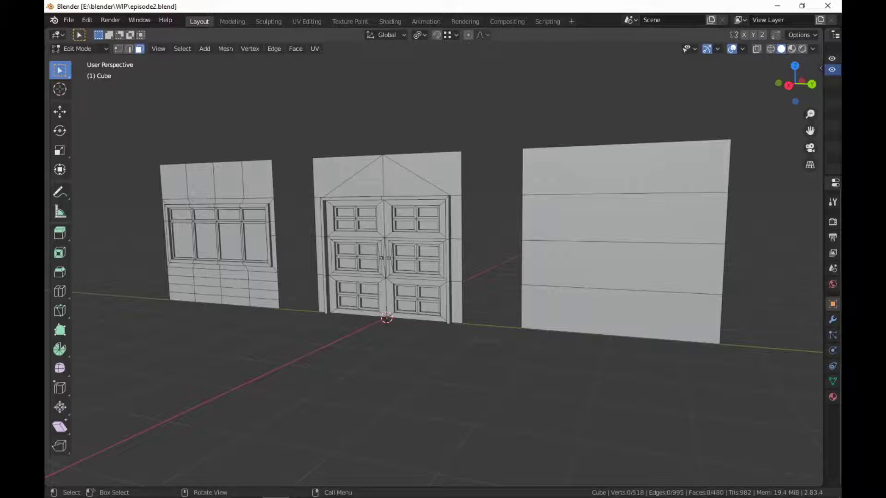
# Step: Turn on Cavity in the viewport shading options and set its type to Both
pyautogui.click(811, 49)
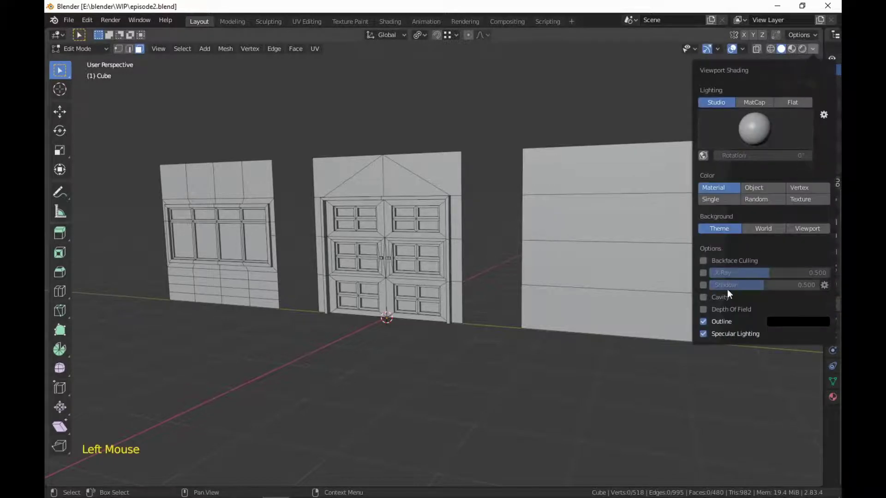
pyautogui.click(704, 299)
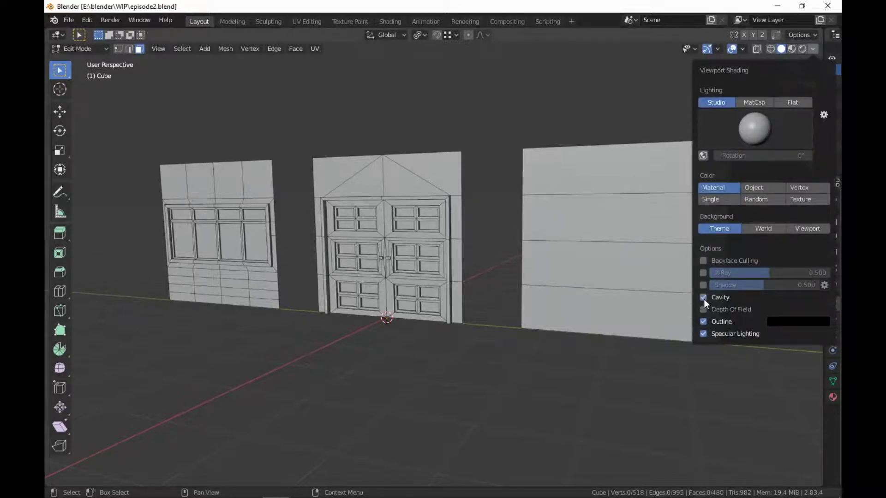
pyautogui.click(794, 297)
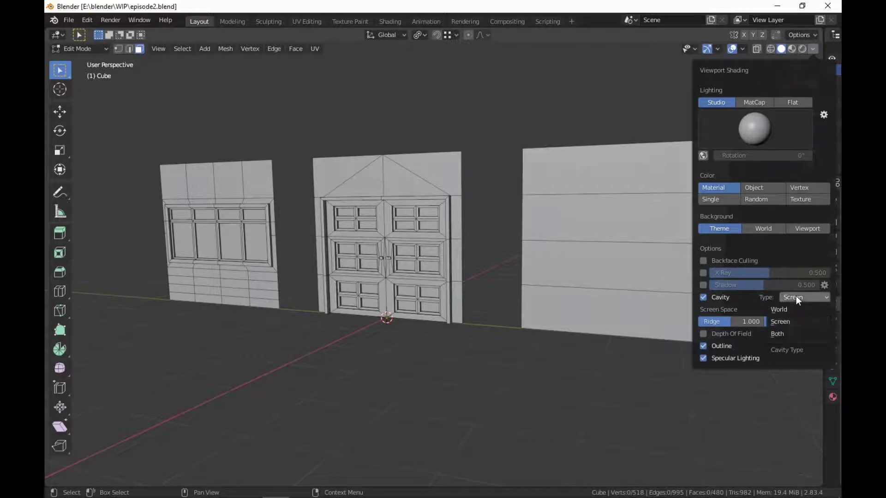
pyautogui.click(781, 335)
pyautogui.click(592, 405)
pyautogui.scroll(2, 586, 408)
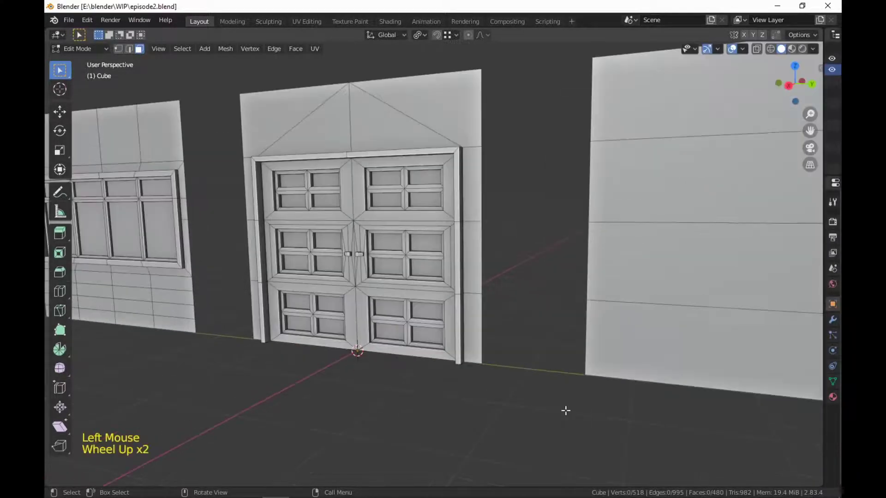
pyautogui.keyDown('shift'); pyautogui.moveTo(565, 409); pyautogui.dragTo(630, 403, button='middle'); pyautogui.keyUp('shift')
pyautogui.scroll(2, 632, 398)
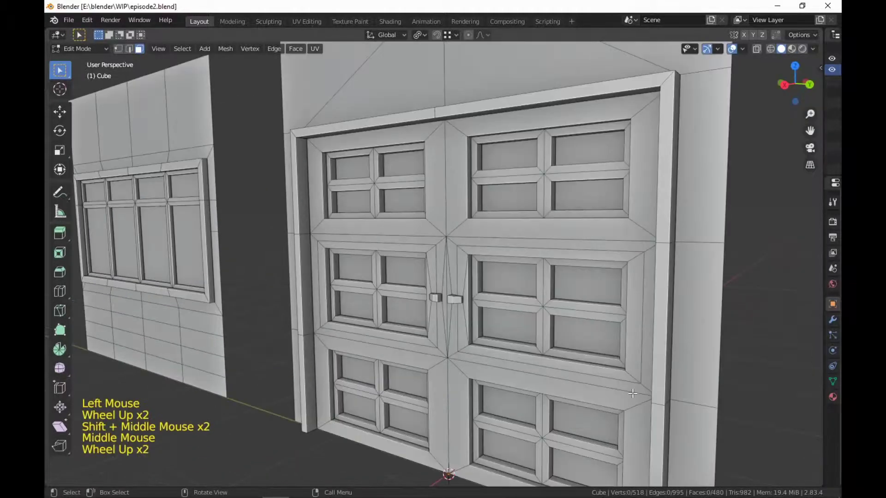
pyautogui.scroll(-1, 636, 388)
# Step: Compare the wall sections with Cavity shading off and on, and leave Cavity enabled
pyautogui.click(813, 48)
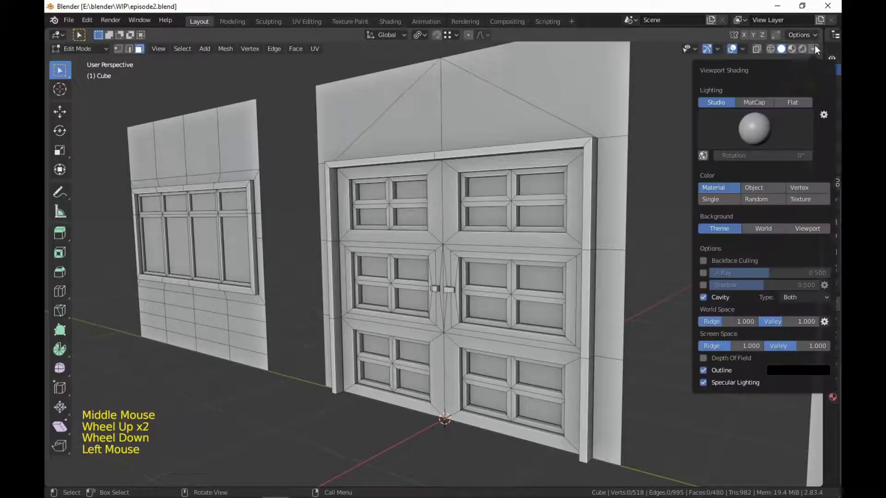
pyautogui.click(703, 297)
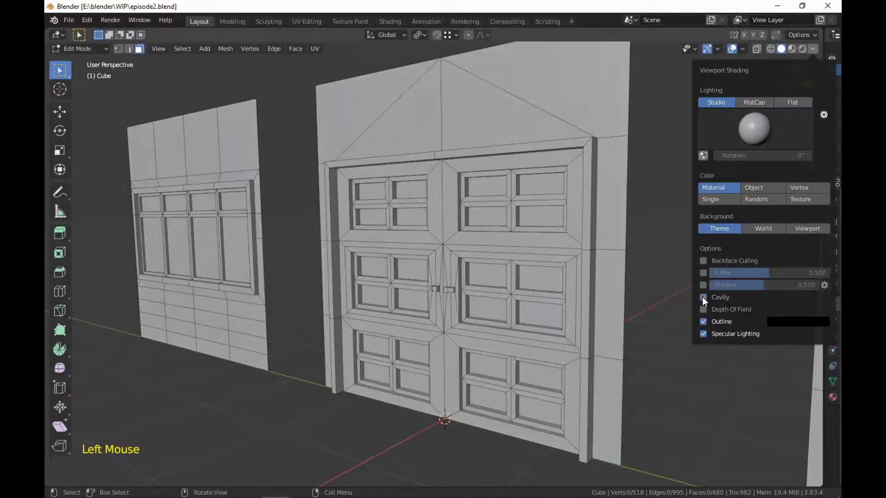
pyautogui.click(703, 297)
pyautogui.click(703, 297)
pyautogui.click(703, 297)
pyautogui.click(702, 297)
pyautogui.click(703, 297)
pyautogui.click(703, 297)
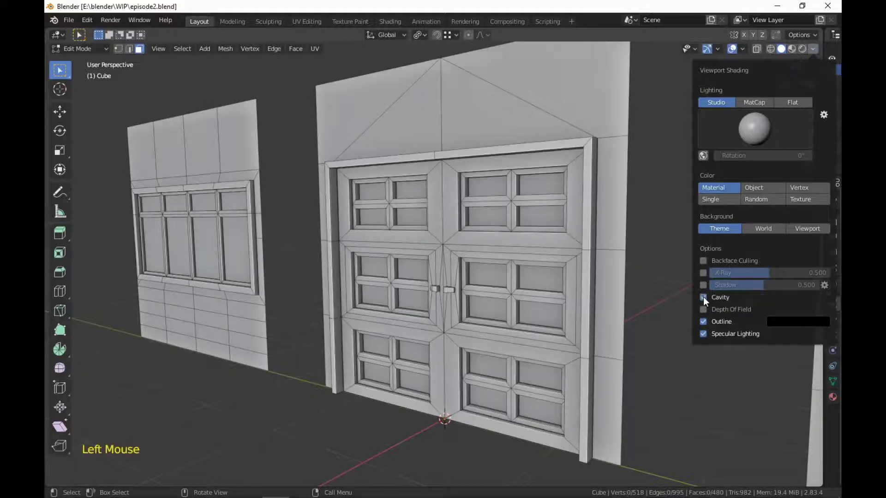
pyautogui.click(702, 297)
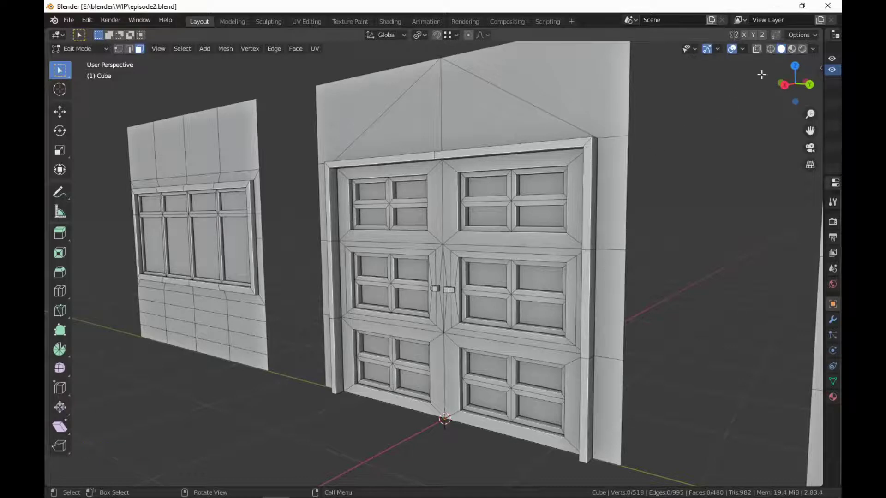
# Step: Select two adjacent faces below the window and grow the selection to the three lowest face rows of that wall
pyautogui.scroll(-3, 717, 144)
pyautogui.moveTo(637, 179); pyautogui.dragTo(775, 235, button='middle')
pyautogui.scroll(-1, 536, 170)
pyautogui.scroll(2, 741, 187)
pyautogui.scroll(1, 742, 188)
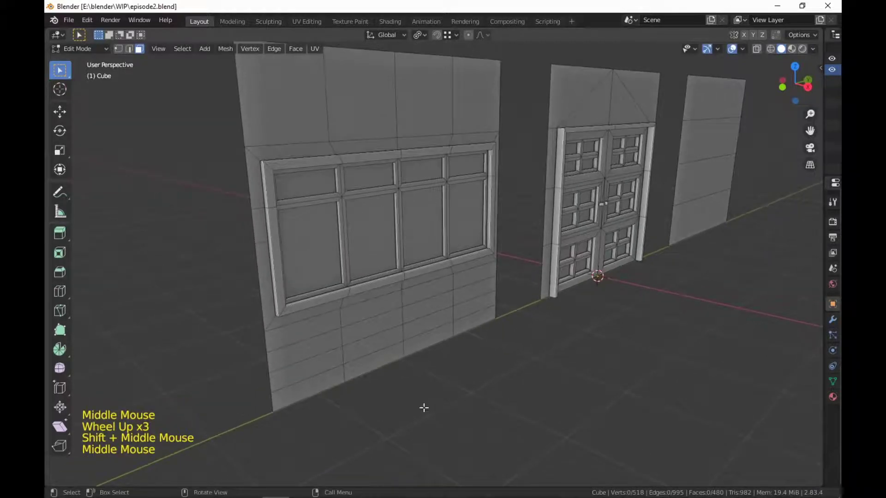
pyautogui.press('3')
pyautogui.click(323, 346)
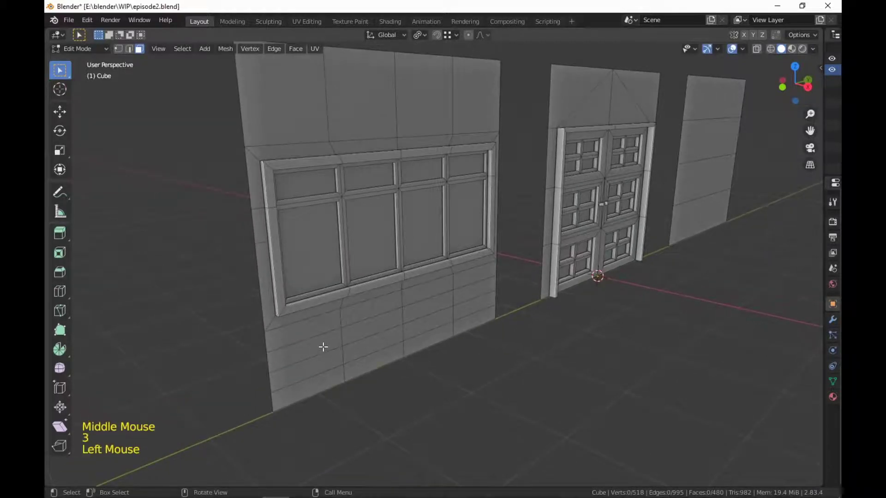
pyautogui.click(387, 337)
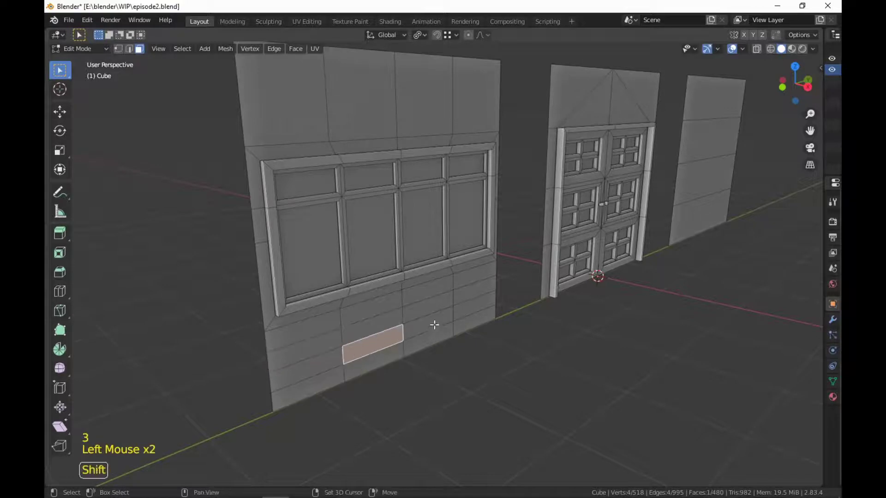
pyautogui.keyDown('shift'); pyautogui.click(434, 323); pyautogui.keyUp('shift')
pyautogui.press('ctrl+KP_Add')
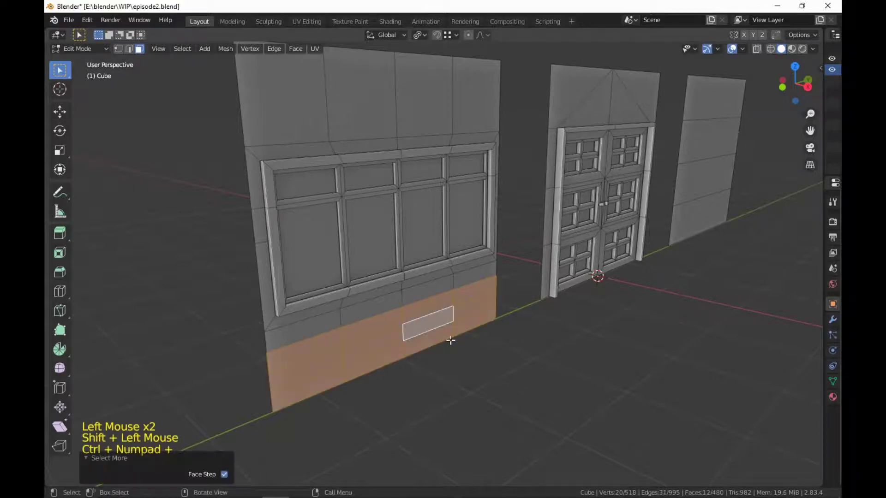
# Step: Try moving the selected lower wall faces 0.15 m along the X axis, and undo the move
pyautogui.moveTo(451, 340); pyautogui.dragTo(573, 331, button='middle')
pyautogui.scroll(2, 472, 348)
pyautogui.keyDown('shift'); pyautogui.scroll(-1, 563, 326); pyautogui.keyUp('shift')
pyautogui.scroll(-1, 563, 325)
pyautogui.press('g')
pyautogui.press('x')
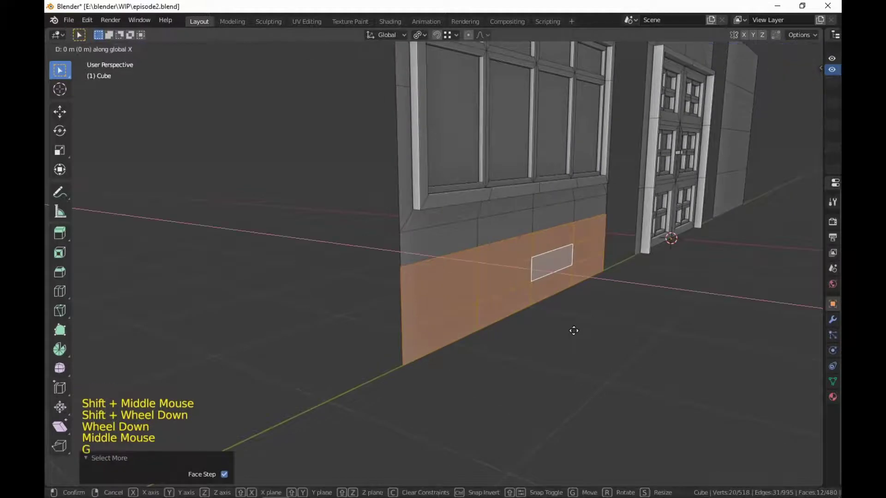
pyautogui.press('=')
pyautogui.write('.15')
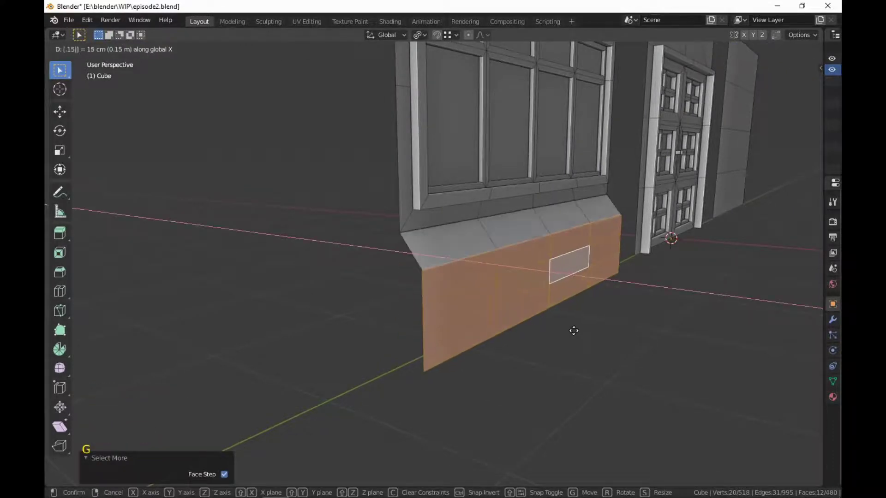
pyautogui.press('Return')
pyautogui.moveTo(573, 331); pyautogui.dragTo(559, 345, button='middle')
pyautogui.scroll(3, 460, 333)
pyautogui.scroll(1, 460, 333)
pyautogui.scroll(-3, 600, 322)
pyautogui.hotkey('ctrl', 'z')
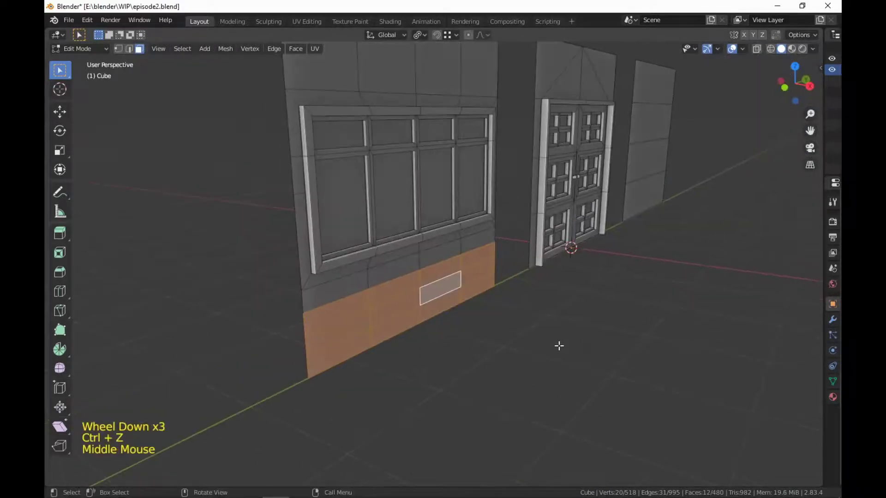
# Step: Move the selected lower faces of the window wall 0.1 m along the X axis and deselect them
pyautogui.write('gx')
pyautogui.write('.1')
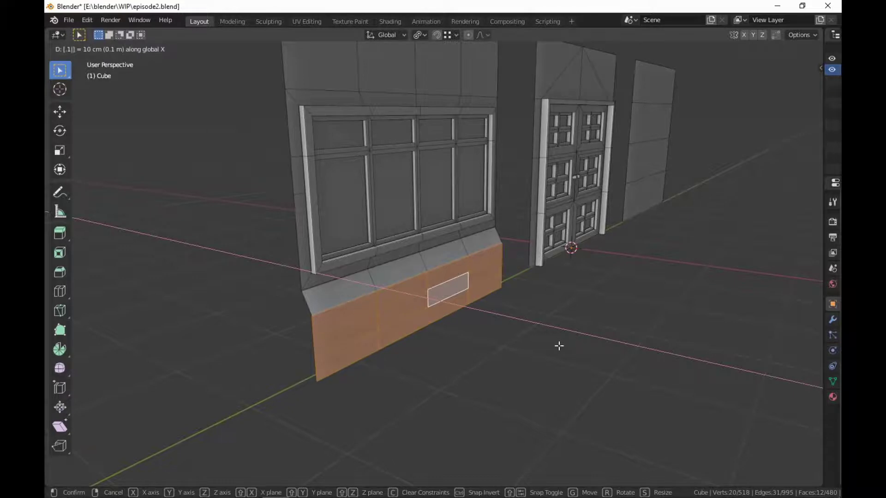
pyautogui.press('Return')
pyautogui.click(587, 352)
# Step: Add three evenly spaced horizontal loop cuts to the lowest part of the wall strip and frame beside the door
pyautogui.moveTo(587, 352); pyautogui.dragTo(358, 209, button='middle')
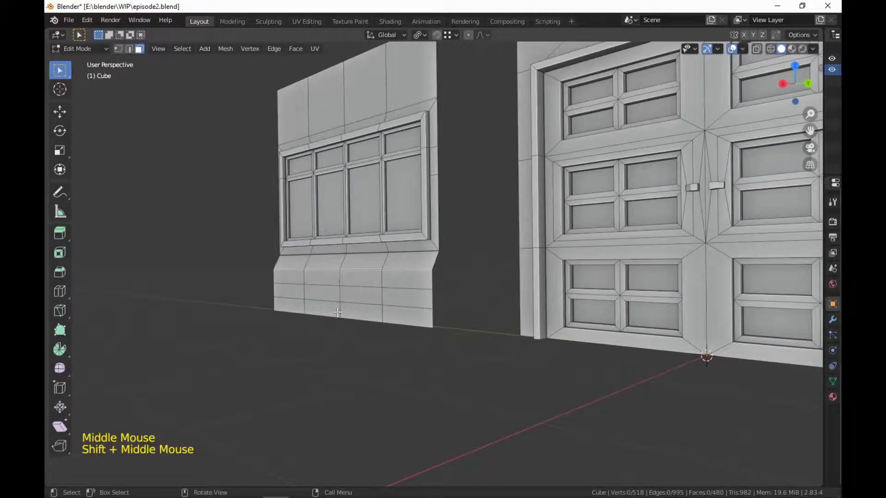
pyautogui.moveTo(428, 328); pyautogui.dragTo(609, 354, button='middle')
pyautogui.scroll(2, 351, 334)
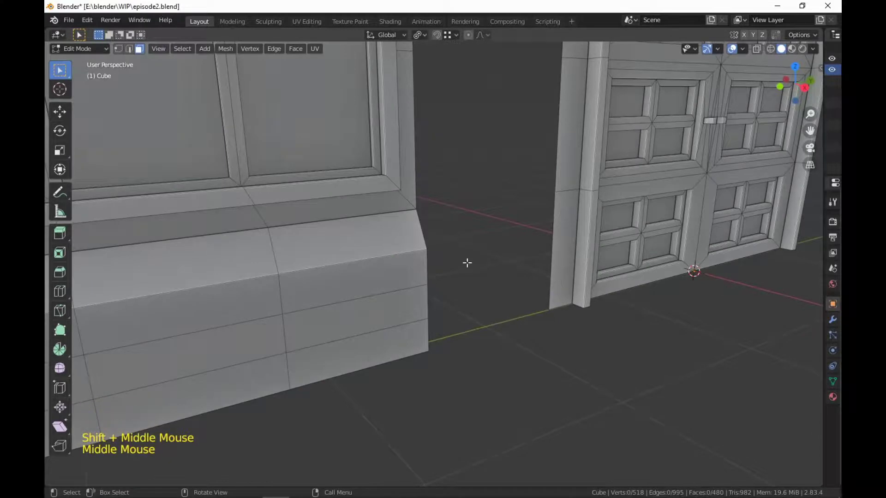
pyautogui.moveTo(593, 406); pyautogui.dragTo(591, 293, button='middle')
pyautogui.hotkey('ctrl', 'r')
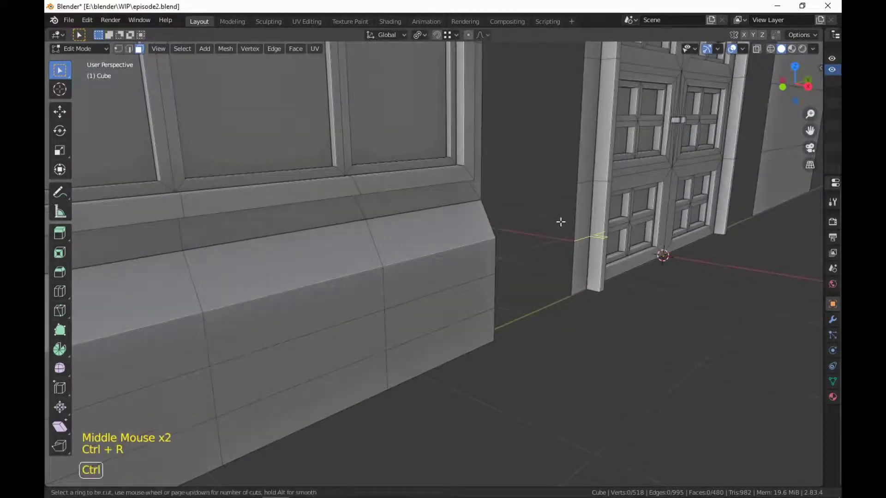
pyautogui.scroll(2, 573, 220)
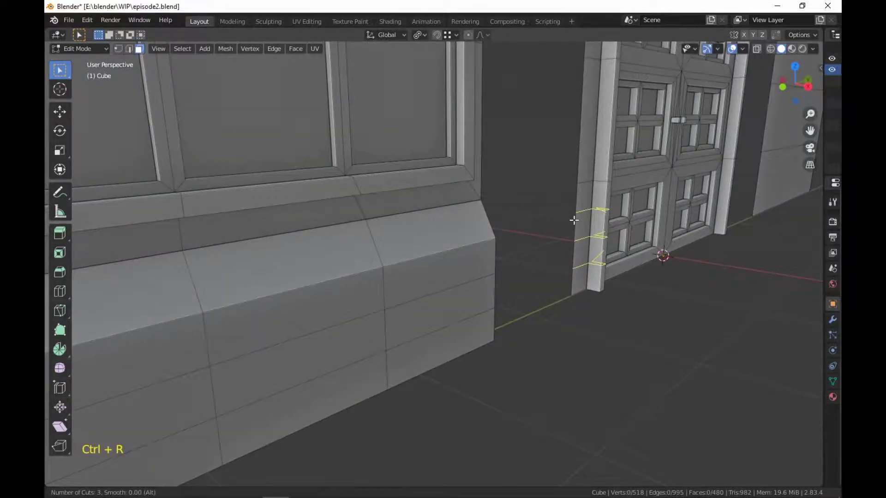
pyautogui.click(574, 220)
pyautogui.rightClick(575, 221)
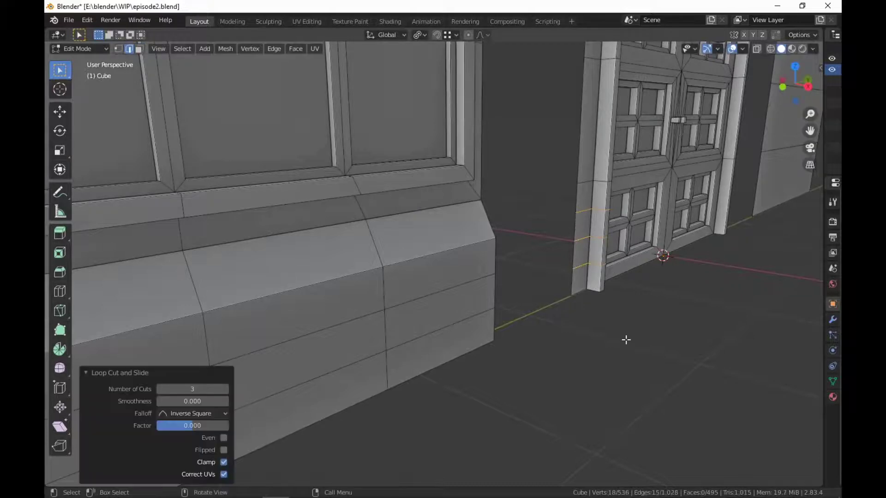
# Step: Select the three lowest faces of the narrow wall strip beside the door, on the side facing the window wall
pyautogui.moveTo(625, 339); pyautogui.dragTo(595, 337, button='middle')
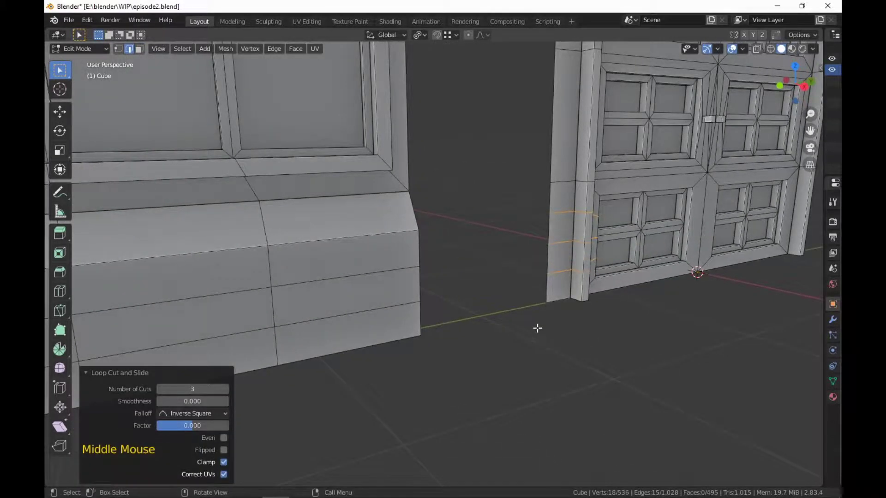
pyautogui.moveTo(538, 328); pyautogui.dragTo(524, 328, button='middle')
pyautogui.press('3')
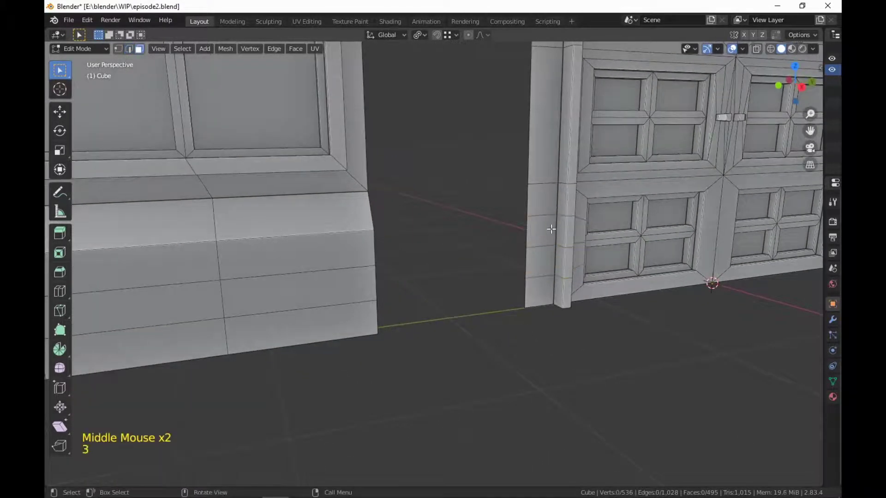
pyautogui.click(549, 229)
pyautogui.keyDown('ctrl'); pyautogui.click(541, 300); pyautogui.keyUp('ctrl')
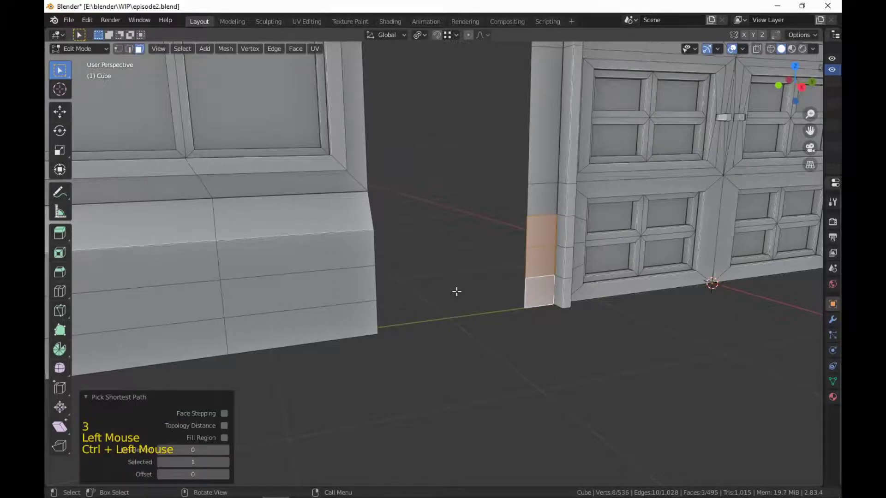
# Step: Move the selected strip faces 0.1 m along X, using vertex snapping to align them with the window wall's projecting base
pyautogui.click(456, 36)
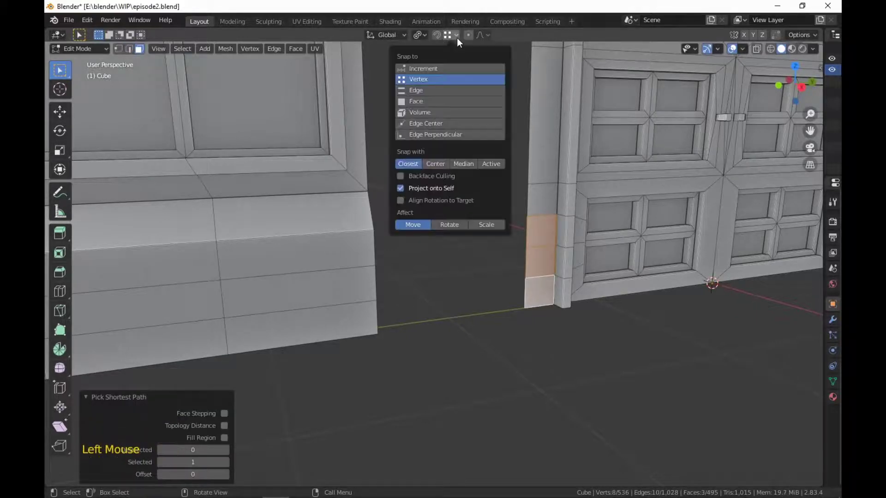
pyautogui.press('g')
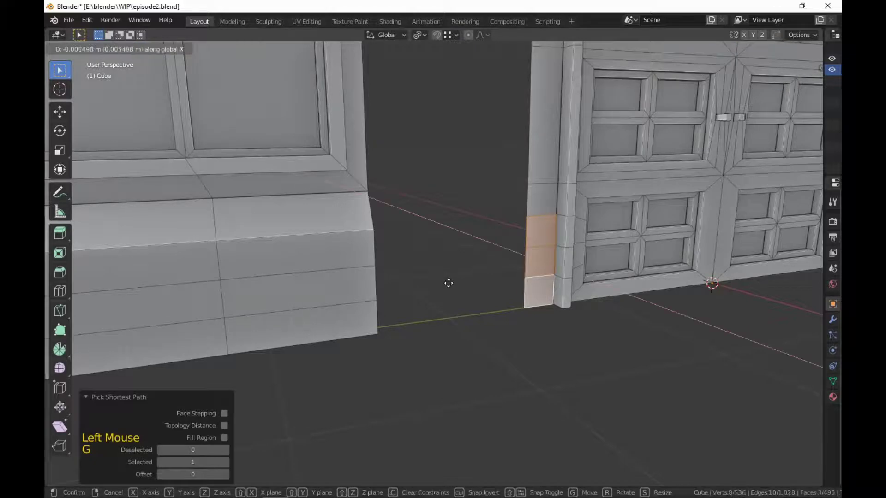
pyautogui.keyDown('ctrl'); pyautogui.click(372, 338); pyautogui.keyUp('ctrl')
# Step: Examine the moved strip faces and the bottom edge of the door and its frame
pyautogui.moveTo(596, 392)
pyautogui.mouseDown(button='middle')
pyautogui.moveTo(522, 393)
pyautogui.moveTo(514, 352)
pyautogui.moveTo(527, 374)
pyautogui.moveTo(618, 378)
pyautogui.moveTo(599, 386)
pyautogui.mouseUp(button='middle')
pyautogui.scroll(2, 500, 389)
pyautogui.scroll(-3, 518, 348)
pyautogui.keyDown('shift'); pyautogui.scroll(1, 599, 385); pyautogui.keyUp('shift')
pyautogui.scroll(2, 538, 386)
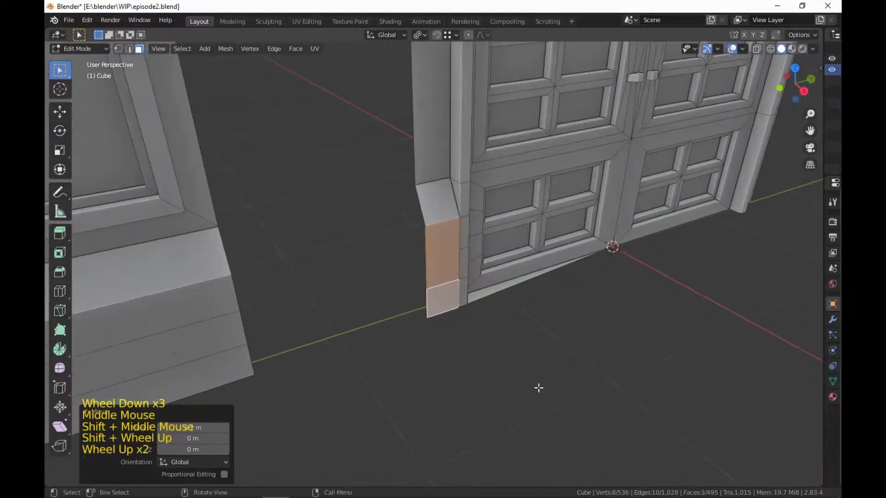
pyautogui.moveTo(538, 385); pyautogui.dragTo(593, 383, button='middle')
pyautogui.scroll(1, 414, 350)
pyautogui.scroll(4, 559, 375)
pyautogui.scroll(-1, 700, 449)
pyautogui.scroll(1, 594, 383)
pyautogui.scroll(-2, 511, 361)
pyautogui.moveTo(511, 361); pyautogui.dragTo(449, 271, button='middle')
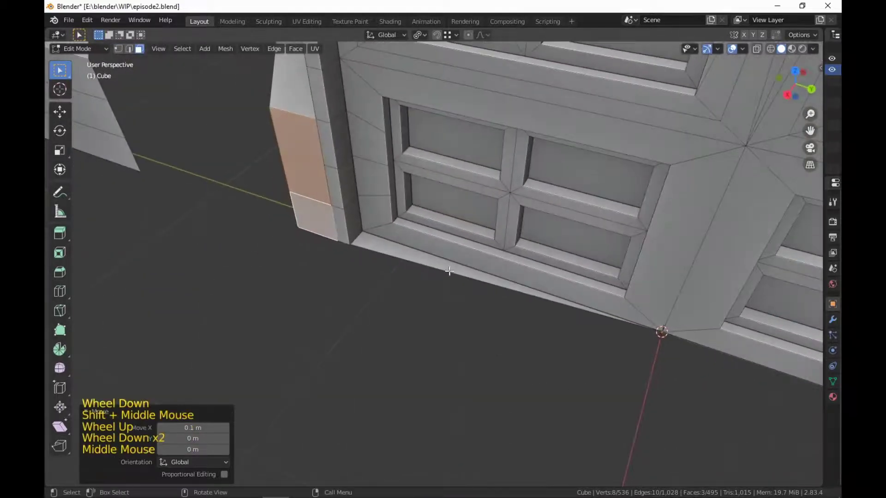
# Step: Delete the thin sliver face along the bottom edge of the door leaf next to the moved strip
pyautogui.click(449, 334)
pyautogui.scroll(-2, 449, 334)
pyautogui.moveTo(449, 334); pyautogui.dragTo(690, 405, button='middle')
pyautogui.rightClick(525, 352)
pyautogui.click(503, 483)
# Step: Delete the thin triangular face under the door frame, beside the bottom of the projecting wall strip
pyautogui.scroll(5, 690, 405)
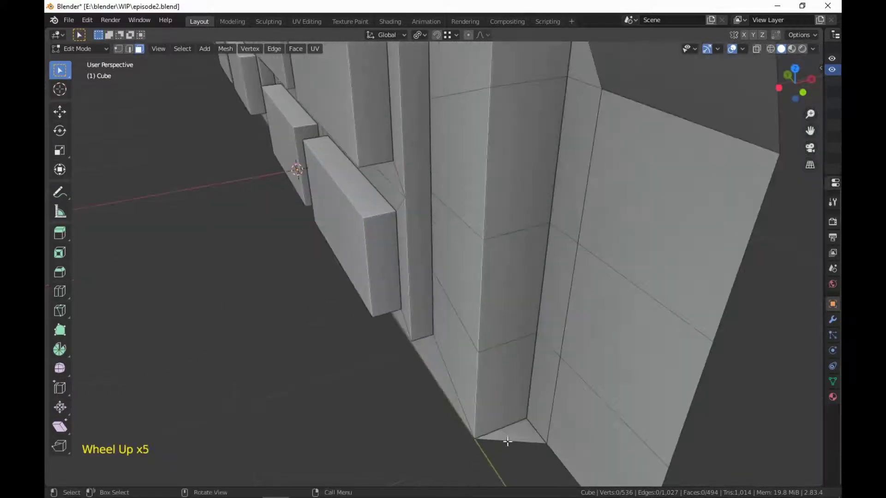
pyautogui.click(522, 433)
pyautogui.keyDown('shift'); pyautogui.moveTo(521, 433); pyautogui.dragTo(636, 398, button='middle'); pyautogui.keyUp('shift')
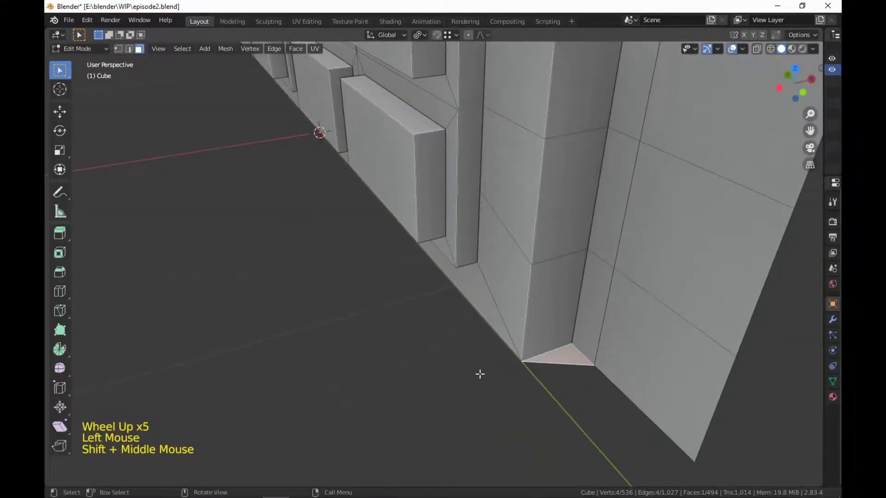
pyautogui.moveTo(480, 374); pyautogui.dragTo(518, 380, button='middle')
pyautogui.scroll(-2, 518, 380)
pyautogui.rightClick(519, 392)
pyautogui.click(520, 393)
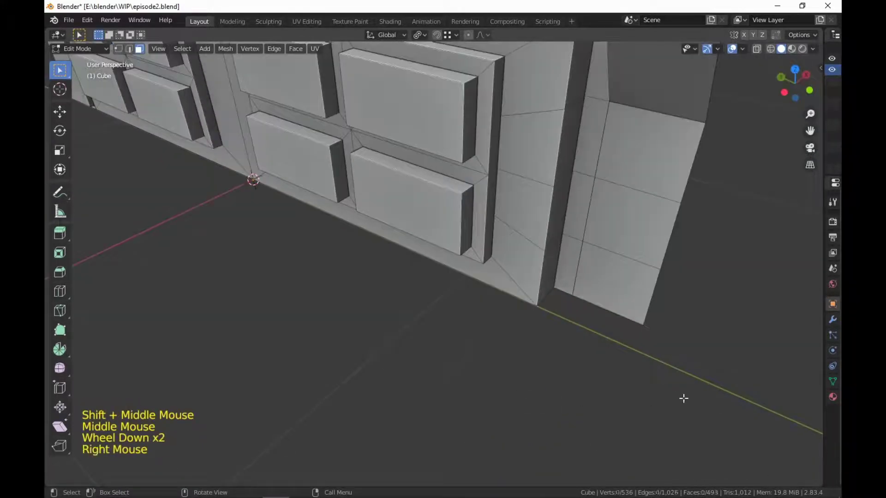
# Step: Examine the lower end of the door frame and its side faces next to the projecting wall strip
pyautogui.moveTo(682, 397); pyautogui.dragTo(517, 303, button='middle')
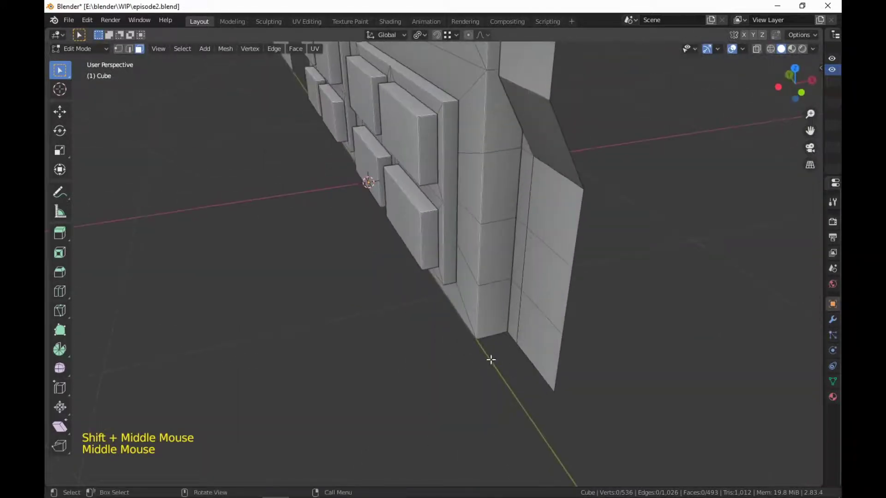
pyautogui.moveTo(491, 359); pyautogui.dragTo(498, 336, button='middle')
pyautogui.moveTo(596, 353); pyautogui.dragTo(560, 374, button='middle')
pyautogui.scroll(-2, 343, 376)
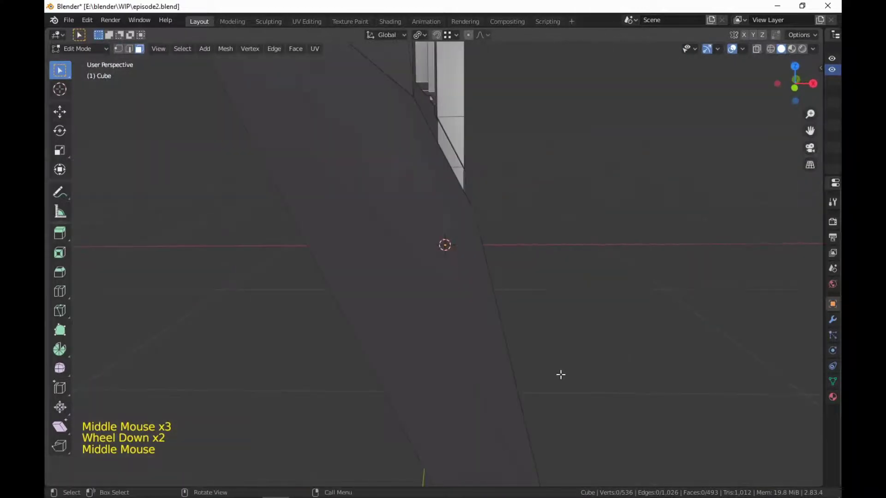
pyautogui.scroll(1, 561, 375)
pyautogui.click(458, 178)
pyautogui.keyDown('ctrl'); pyautogui.click(455, 232); pyautogui.keyUp('ctrl')
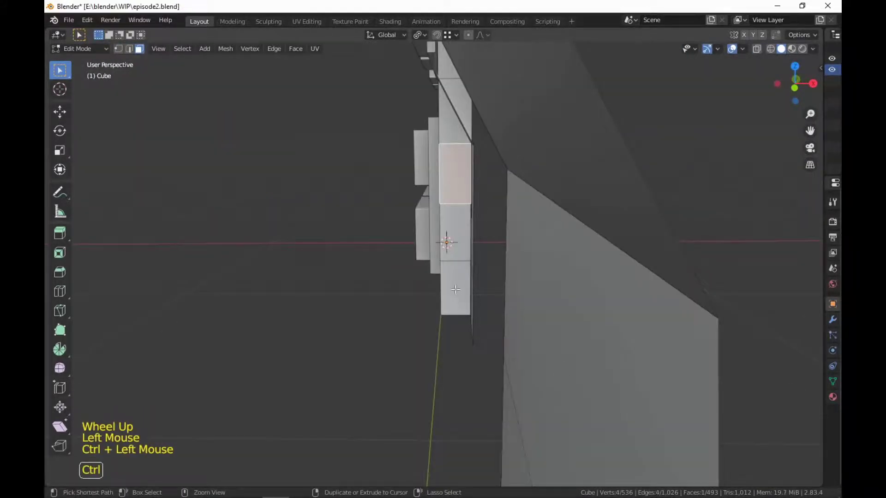
pyautogui.keyDown('ctrl'); pyautogui.click(455, 286); pyautogui.keyUp('ctrl')
pyautogui.moveTo(455, 286)
pyautogui.mouseDown(button='middle')
pyautogui.moveTo(469, 341)
pyautogui.moveTo(306, 328)
pyautogui.moveTo(485, 388)
pyautogui.moveTo(459, 297)
pyautogui.mouseUp(button='middle')
pyautogui.click(350, 338)
pyautogui.moveTo(449, 264); pyautogui.dragTo(643, 286, button='middle')
pyautogui.scroll(2, 428, 341)
pyautogui.moveTo(429, 341); pyautogui.dragTo(493, 322, button='middle')
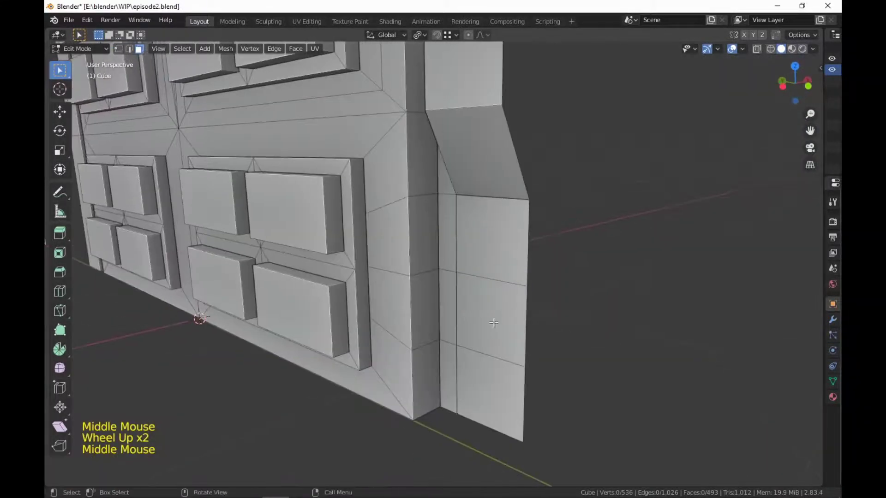
# Step: Add three evenly spaced loop cuts across the lower part of the wall strip on the door's other side, facing the plain wall
pyautogui.moveTo(627, 269); pyautogui.dragTo(396, 267, button='middle')
pyautogui.scroll(-5, 554, 295)
pyautogui.scroll(1, 396, 267)
pyautogui.scroll(-2, 513, 256)
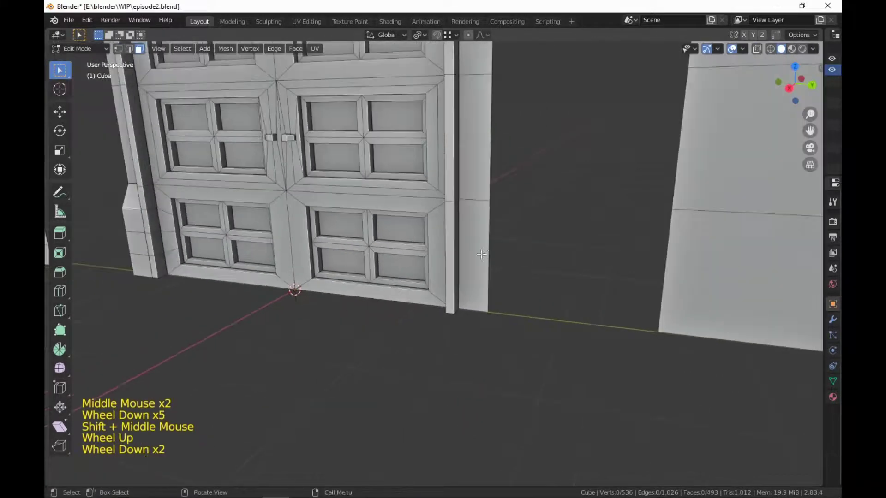
pyautogui.hotkey('ctrl', 'r')
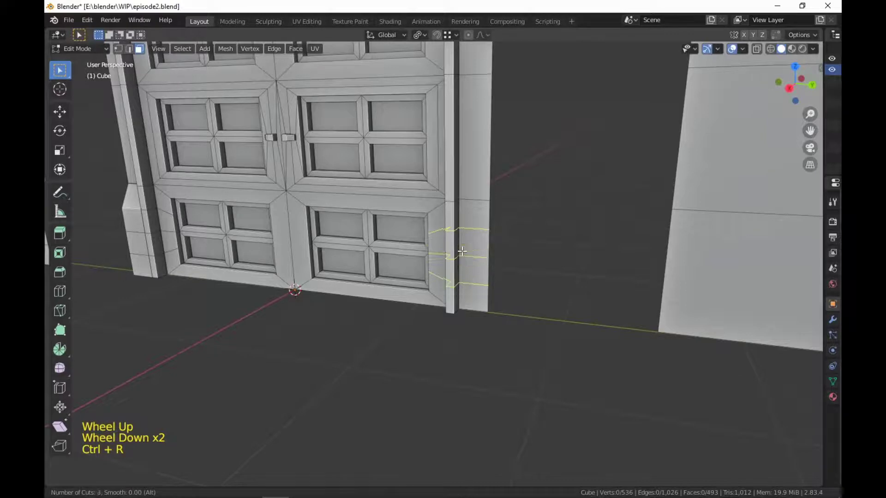
pyautogui.click(462, 251)
pyautogui.rightClick(462, 252)
pyautogui.keyDown('shift'); pyautogui.moveTo(534, 290); pyautogui.dragTo(569, 291, button='middle'); pyautogui.keyUp('shift')
pyautogui.scroll(2, 569, 290)
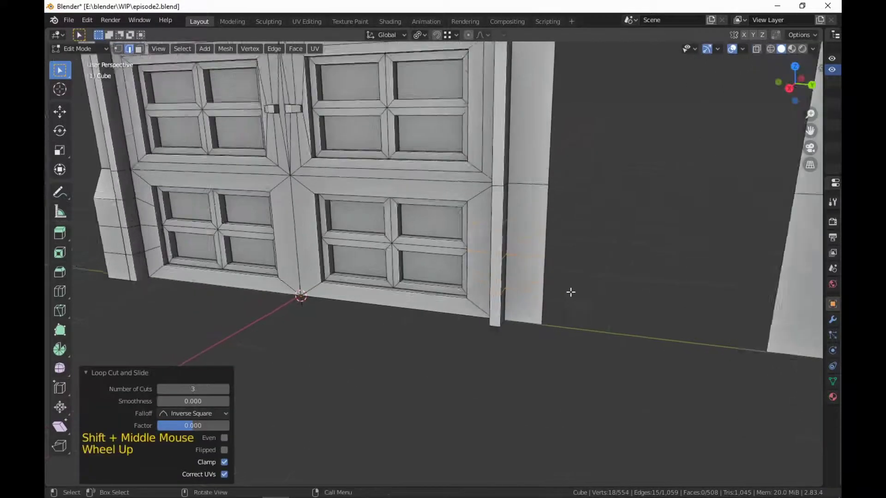
# Step: Select the three lowest faces of the newly cut strip and move them 0.1 m along X with vertex snapping
pyautogui.press('3')
pyautogui.click(545, 256)
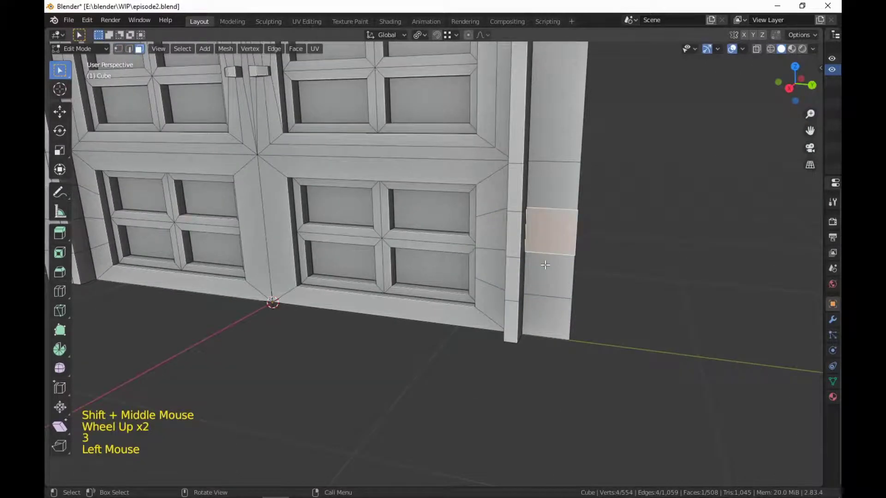
pyautogui.click(557, 227)
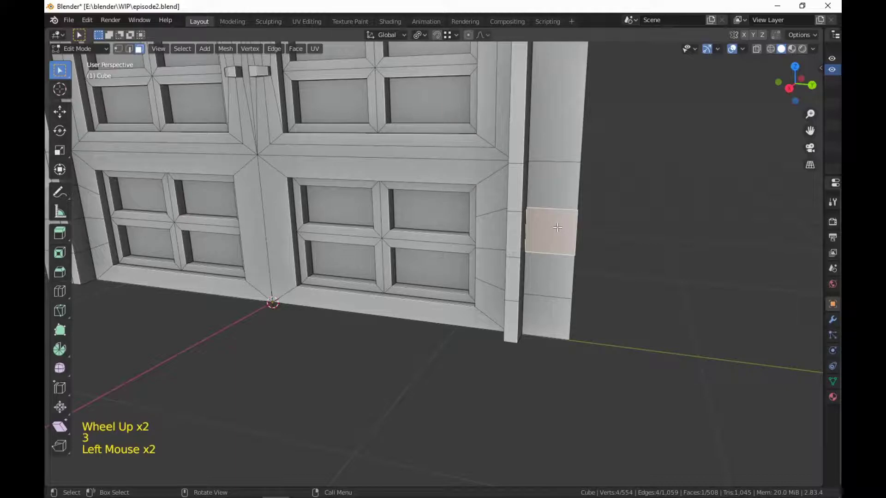
pyautogui.keyDown('ctrl'); pyautogui.click(552, 311); pyautogui.keyUp('ctrl')
pyautogui.press('g')
pyautogui.press('ctrl')
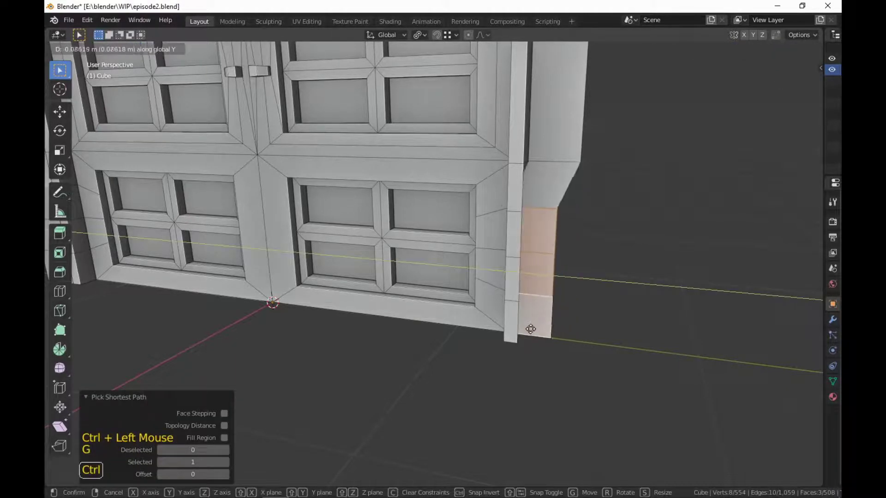
pyautogui.press('x')
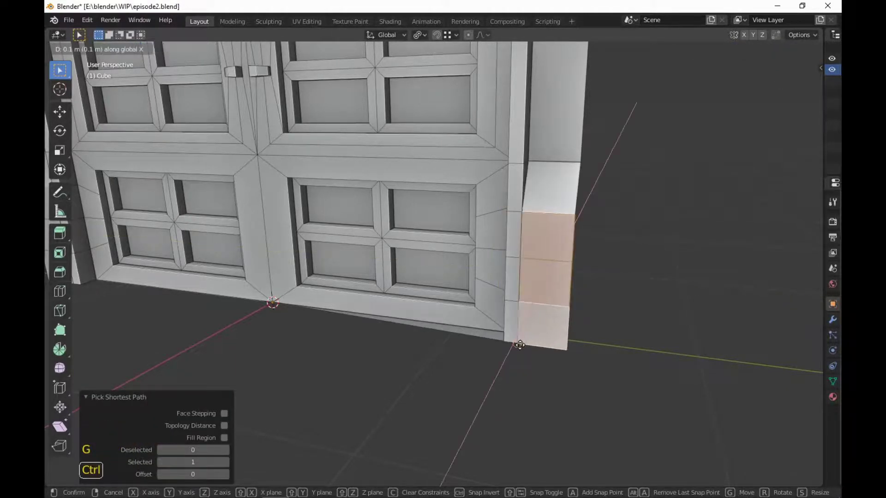
pyautogui.click(520, 345)
# Step: Delete the two leftover sliver faces along the bottom of the door and frame on the newly moved strip's side
pyautogui.keyDown('shift'); pyautogui.moveTo(533, 370); pyautogui.dragTo(293, 312, button='middle'); pyautogui.keyUp('shift')
pyautogui.click(561, 355)
pyautogui.rightClick(561, 356)
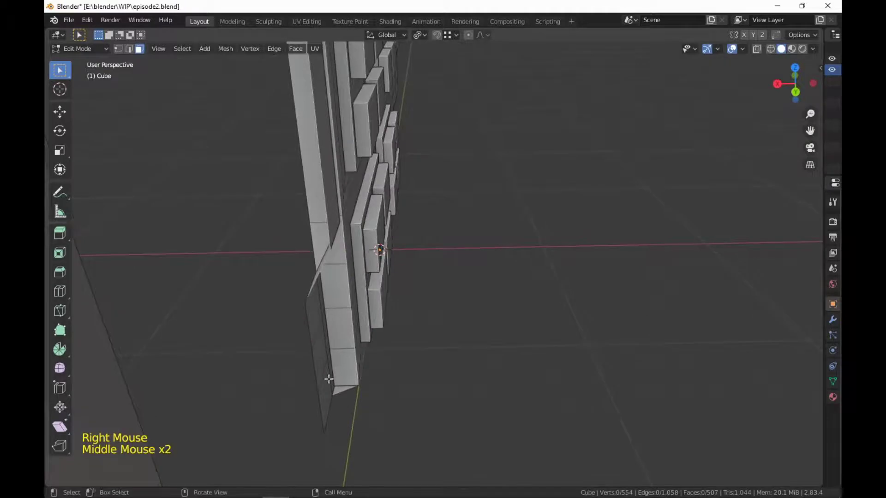
pyautogui.click(343, 388)
pyautogui.rightClick(342, 388)
pyautogui.click(342, 389)
# Step: Select all linked faces of the door wall section, collapse the Select Linked settings, and clear the selection
pyautogui.moveTo(343, 388); pyautogui.dragTo(626, 384, button='middle')
pyautogui.scroll(-6, 475, 370)
pyautogui.scroll(1, 693, 368)
pyautogui.scroll(-1, 613, 371)
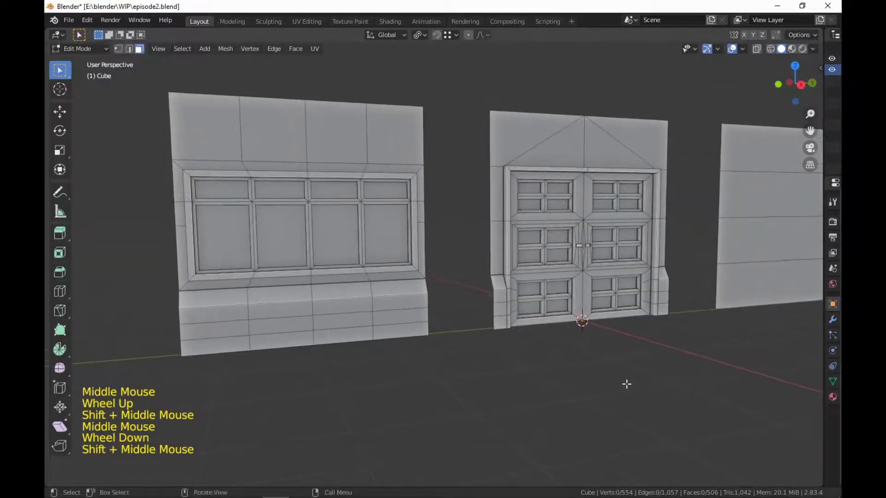
pyautogui.press('l')
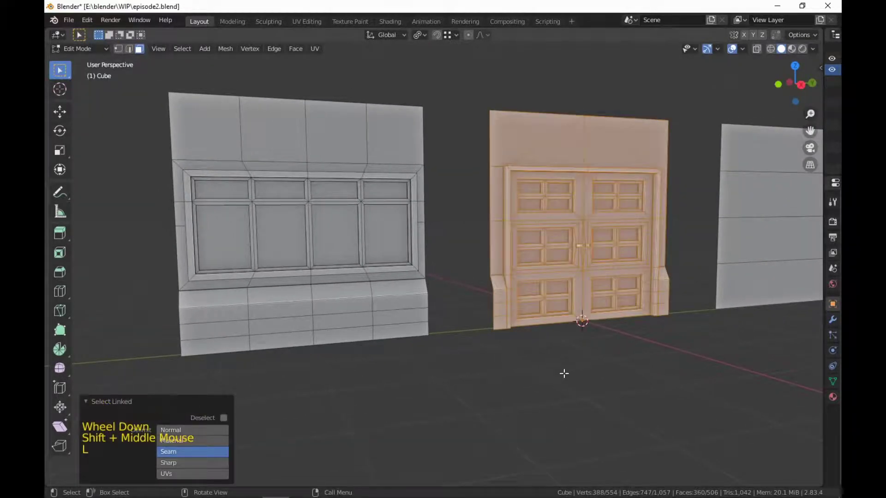
pyautogui.click(121, 401)
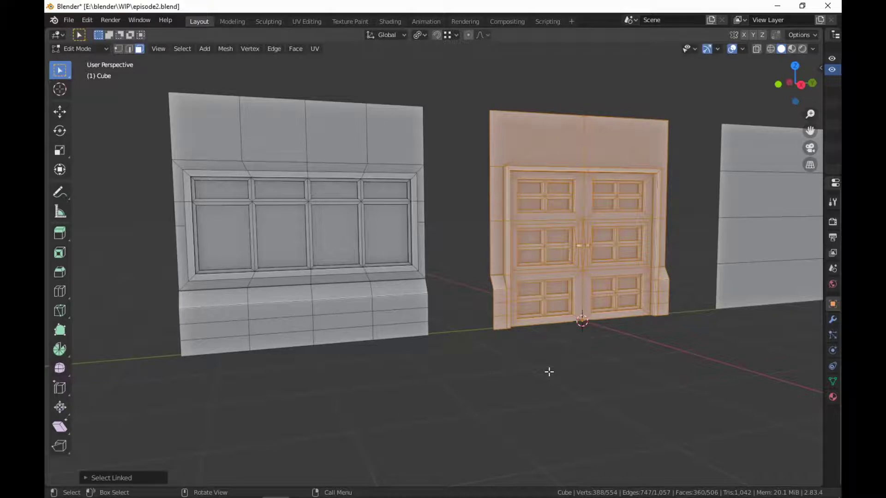
pyautogui.click(568, 322)
pyautogui.press('l')
pyautogui.moveTo(671, 369); pyautogui.dragTo(662, 393, button='middle')
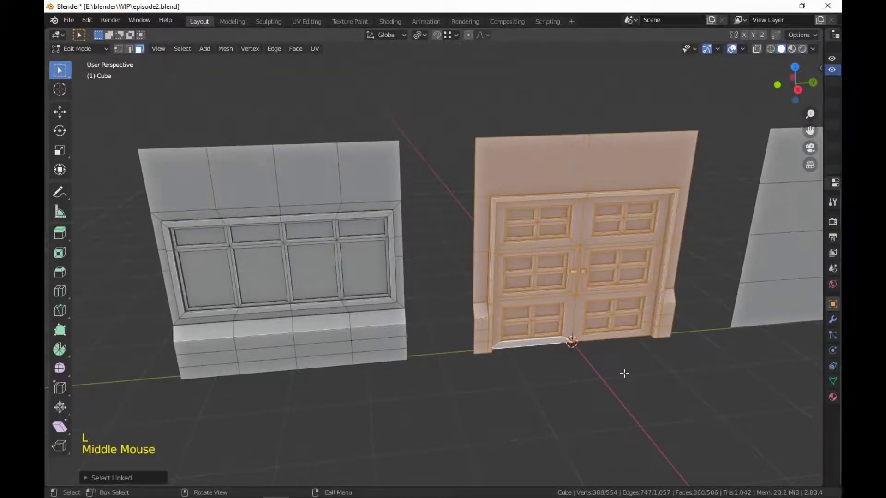
pyautogui.click(590, 387)
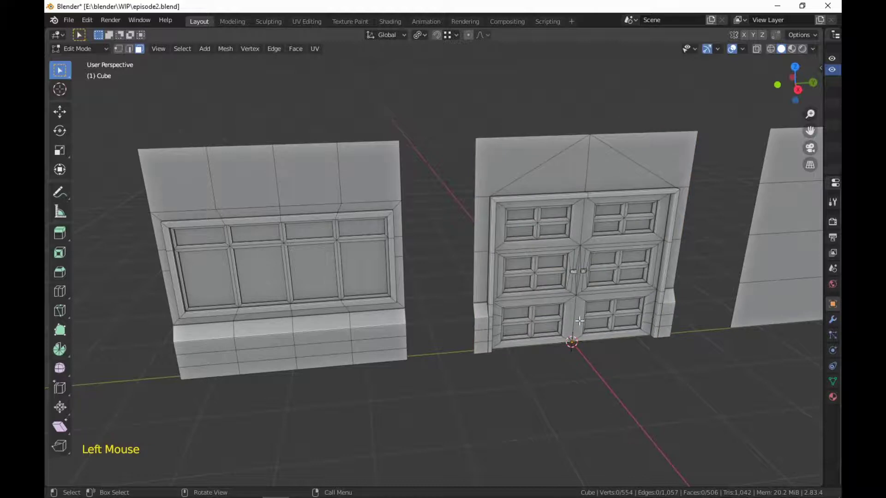
# Step: Select all three wall sections by linked faces, clear the selection, and select the plain and window sections individually
pyautogui.press('l')
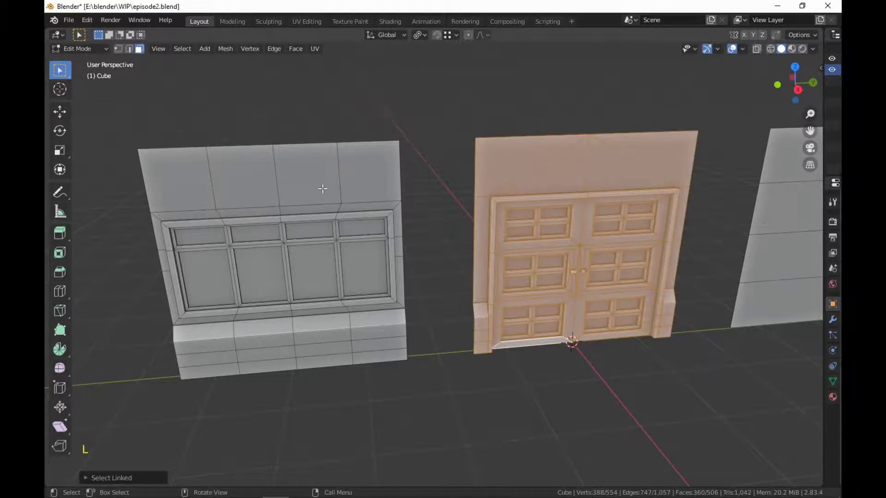
pyautogui.press('l')
pyautogui.press('l')
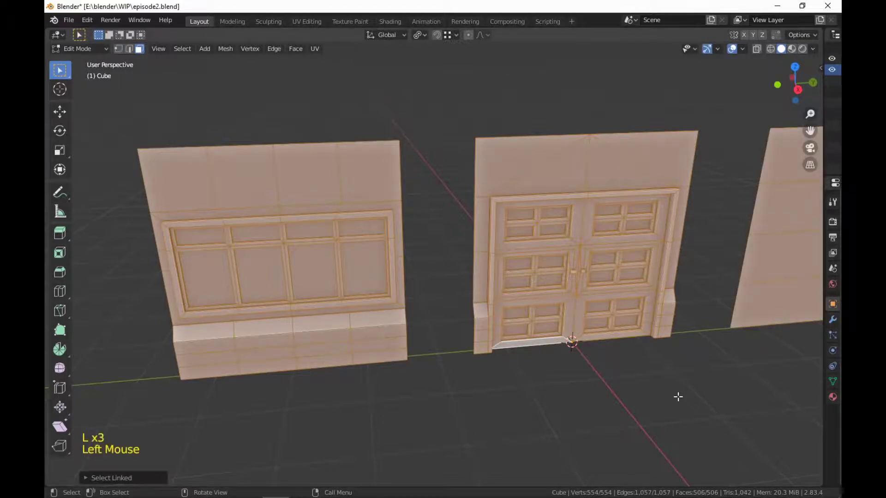
pyautogui.press('l')
pyautogui.click(384, 421)
pyautogui.press('l')
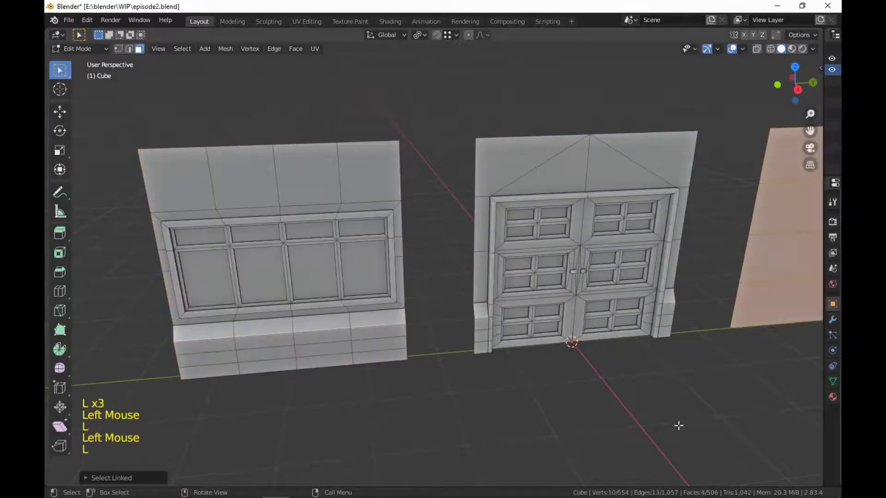
pyautogui.click(678, 425)
pyautogui.press('l')
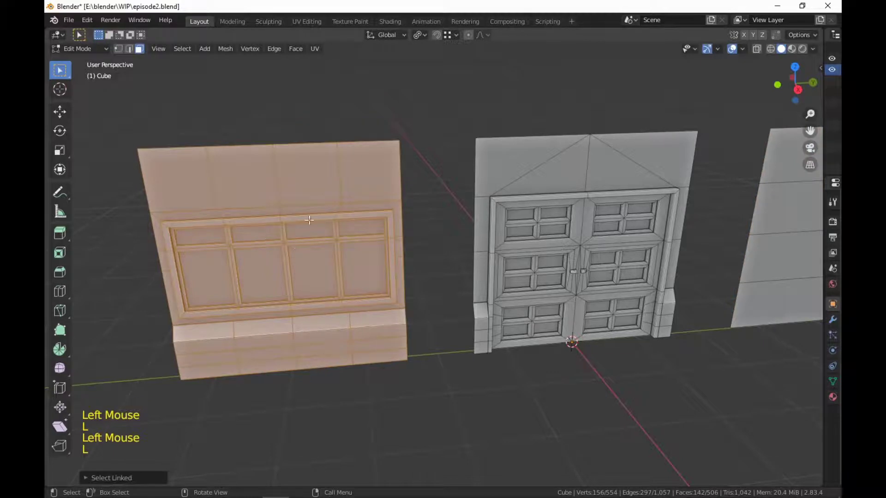
# Step: Clear the selection and select all linked faces of the window wall section
pyautogui.click(403, 409)
pyautogui.moveTo(403, 408); pyautogui.dragTo(617, 362, button='middle')
pyautogui.press('l')
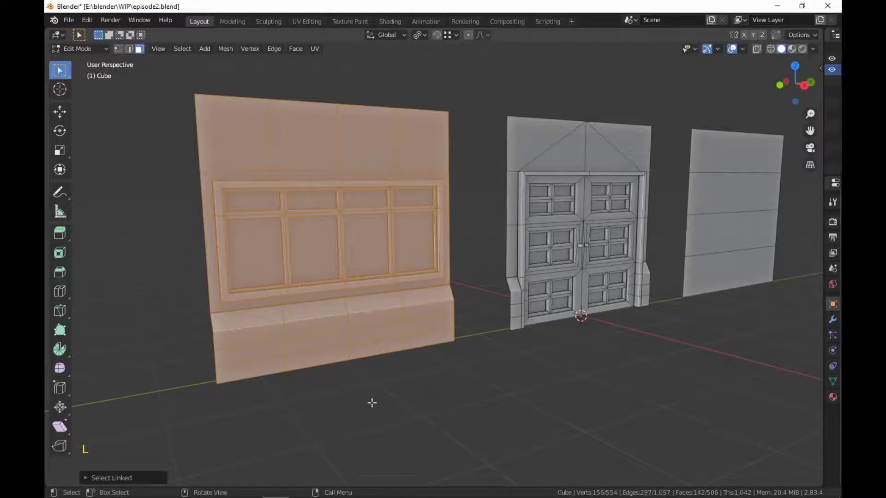
# Step: Try to snap the window wall section to the door wall's bottom corner along Y, and move it back away along Y
pyautogui.press('g')
pyautogui.press('y')
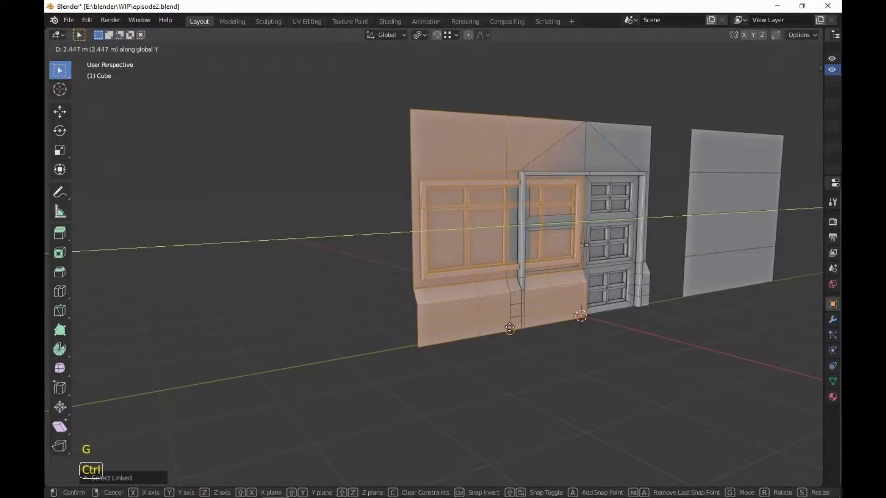
pyautogui.click(509, 328)
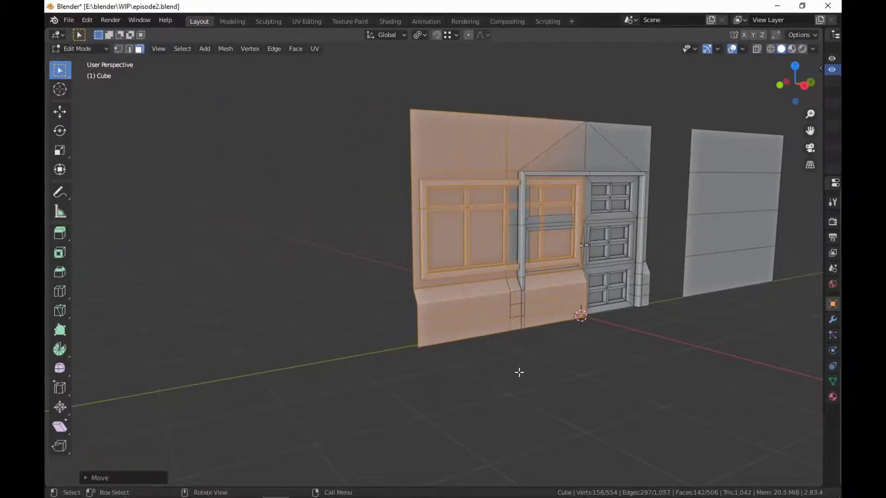
pyautogui.press('g')
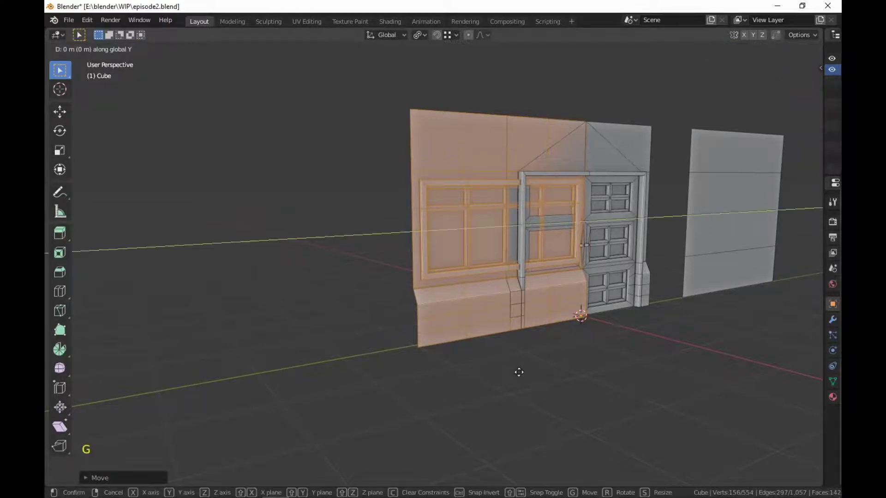
pyautogui.click(351, 402)
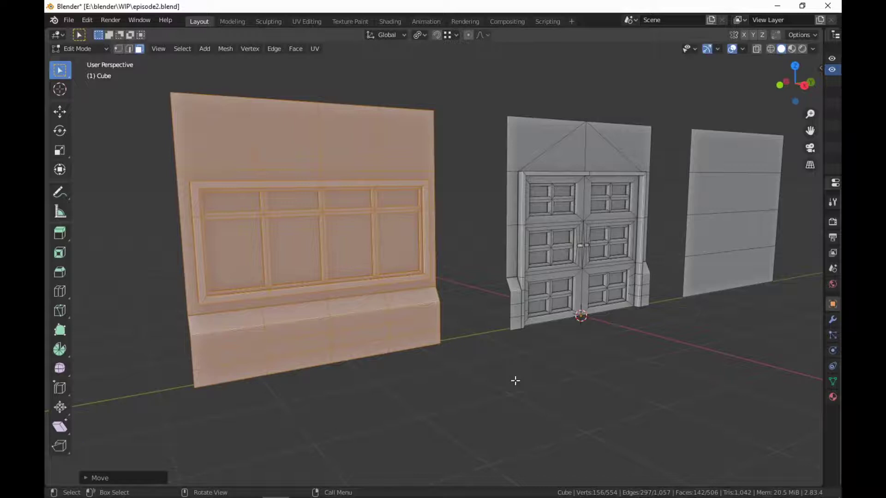
# Step: Set the pivot point to Bounding Box Center and move the window wall along Y, snapping its side edge flush with the door wall
pyautogui.press('.')
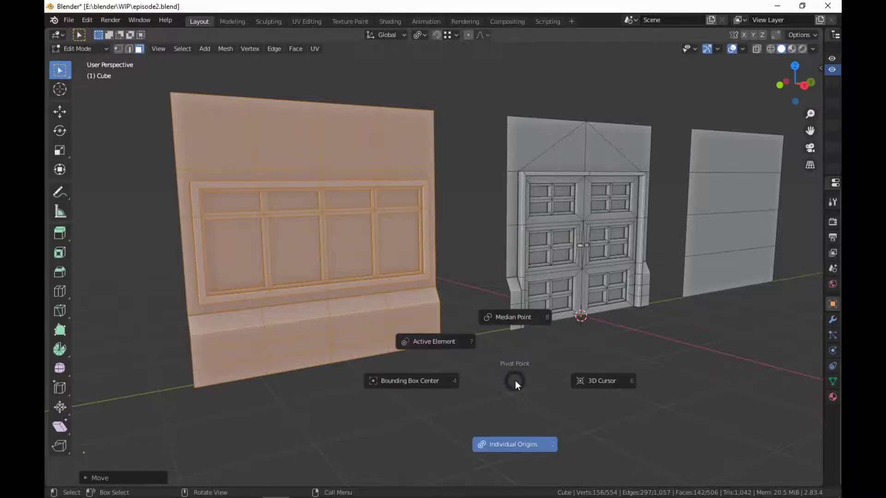
pyautogui.click(429, 380)
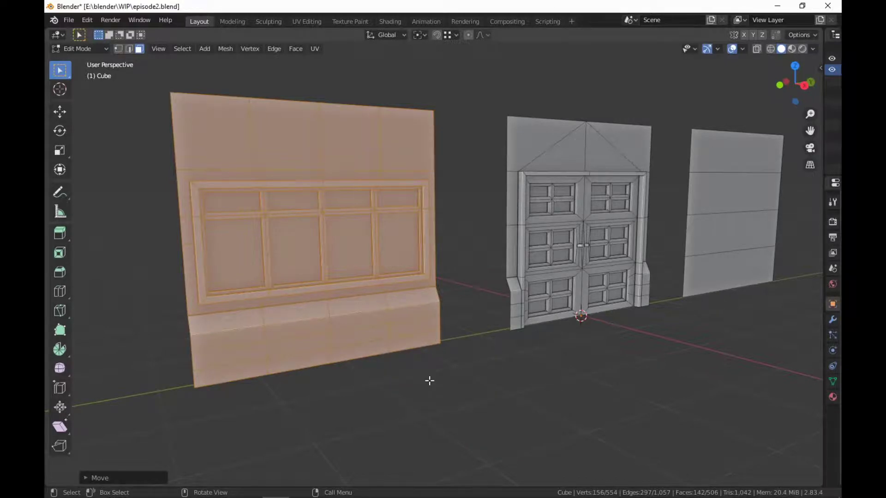
pyautogui.press('g')
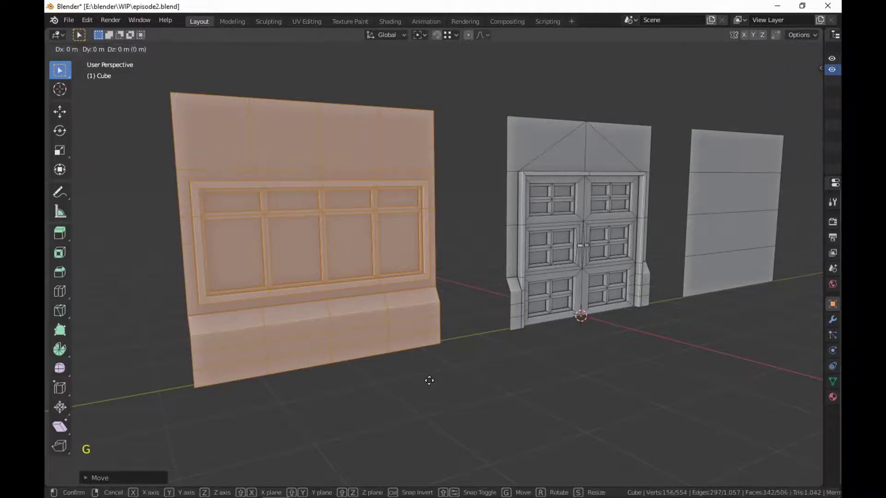
pyautogui.keyDown('ctrl'); pyautogui.click(515, 331); pyautogui.keyUp('ctrl')
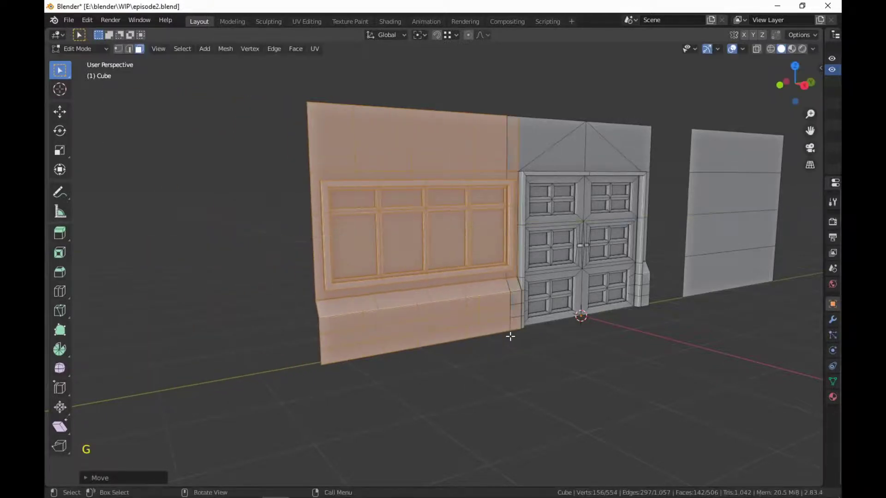
pyautogui.press('g')
pyautogui.press('g')
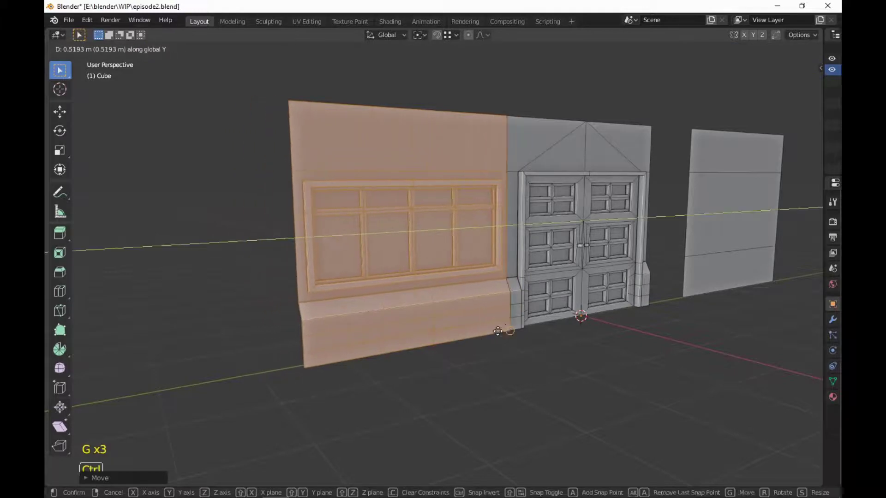
pyautogui.keyDown('ctrl'); pyautogui.click(505, 329); pyautogui.keyUp('ctrl')
pyautogui.scroll(3, 524, 388)
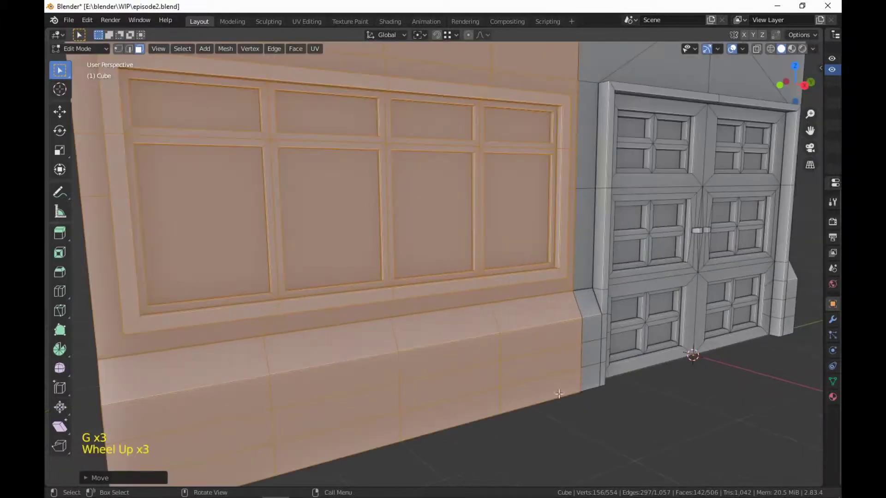
# Step: Move the window wall section along Y away from the door wall, leaving a gap between them
pyautogui.moveTo(551, 392); pyautogui.dragTo(518, 388, button='middle')
pyautogui.scroll(-3, 518, 388)
pyautogui.moveTo(589, 321); pyautogui.dragTo(483, 341, button='middle')
pyautogui.scroll(2, 483, 341)
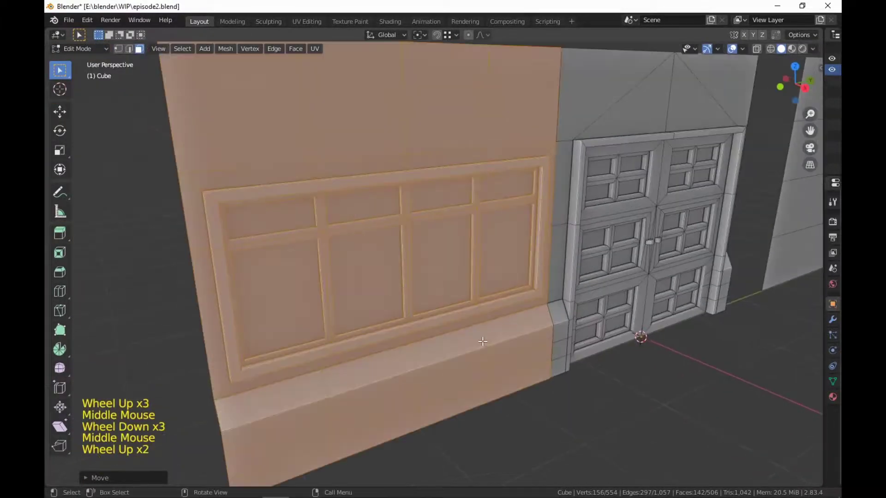
pyautogui.scroll(-5, 551, 361)
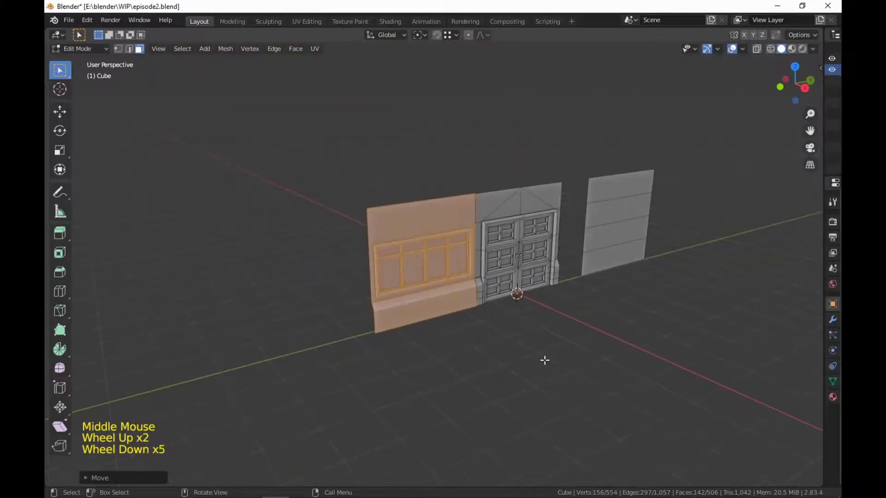
pyautogui.press('g')
pyautogui.click(449, 368)
pyautogui.moveTo(596, 459); pyautogui.dragTo(585, 435, button='middle')
pyautogui.scroll(2, 584, 436)
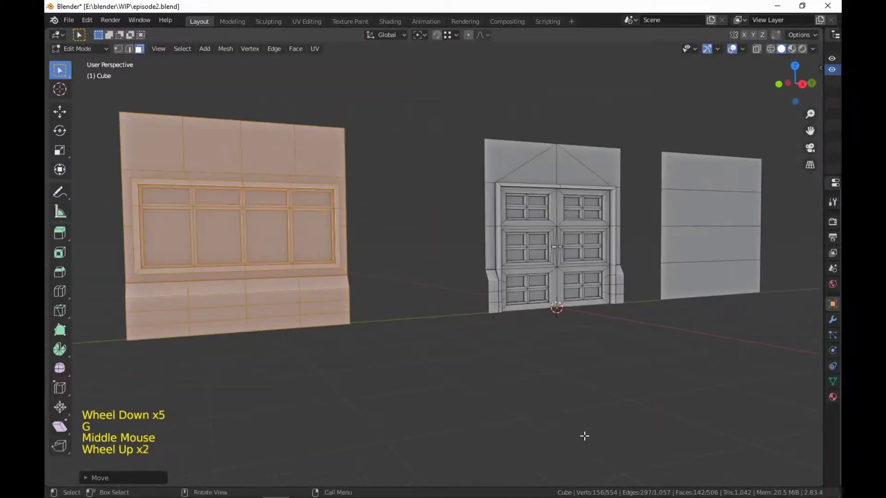
# Step: Select all linked faces of the window wall section, hide them, and reveal them again
pyautogui.click(512, 410)
pyautogui.keyDown('shift'); pyautogui.moveTo(512, 409); pyautogui.dragTo(576, 436, button='middle'); pyautogui.keyUp('shift')
pyautogui.scroll(-2, 573, 429)
pyautogui.scroll(2, 574, 428)
pyautogui.scroll(-2, 573, 429)
pyautogui.scroll(1, 576, 437)
pyautogui.press('l')
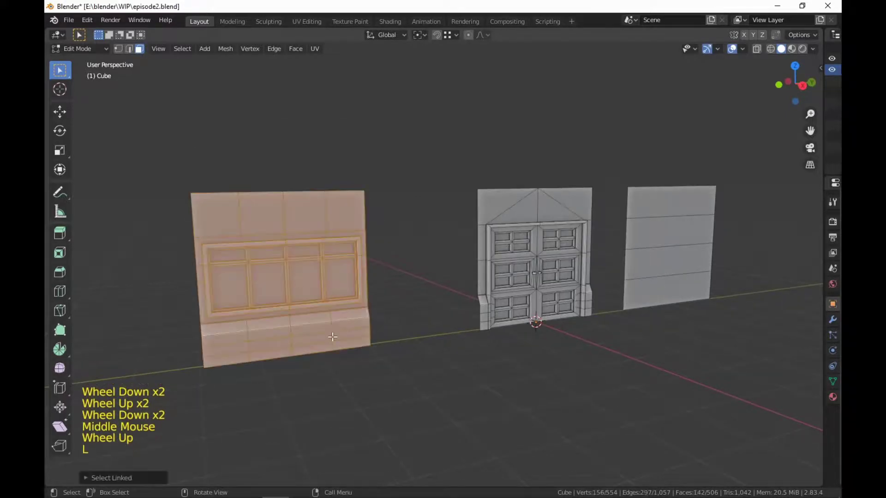
pyautogui.press('h')
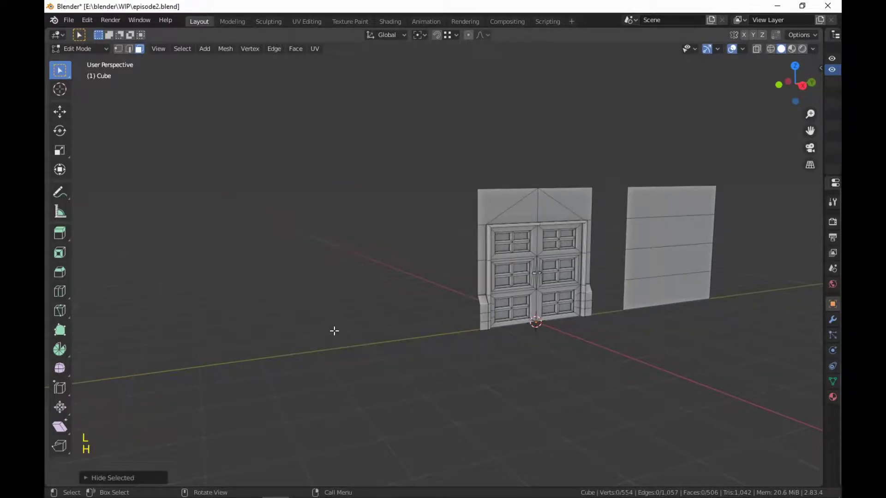
pyautogui.hotkey('alt', 'h')
# Step: Move the window wall along Y to snap its side edge flush against the door wall, and clear the selection
pyautogui.press('g')
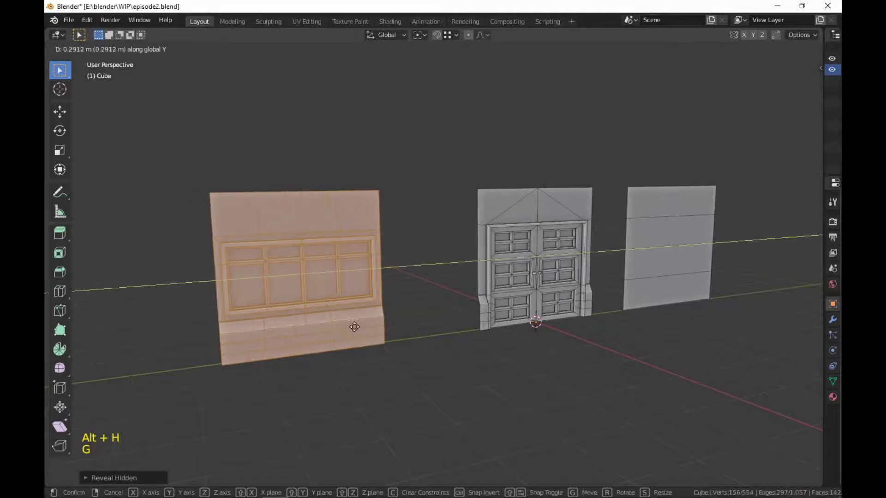
pyautogui.click(480, 333)
pyautogui.moveTo(563, 362); pyautogui.dragTo(547, 374, button='middle')
pyautogui.click(558, 404)
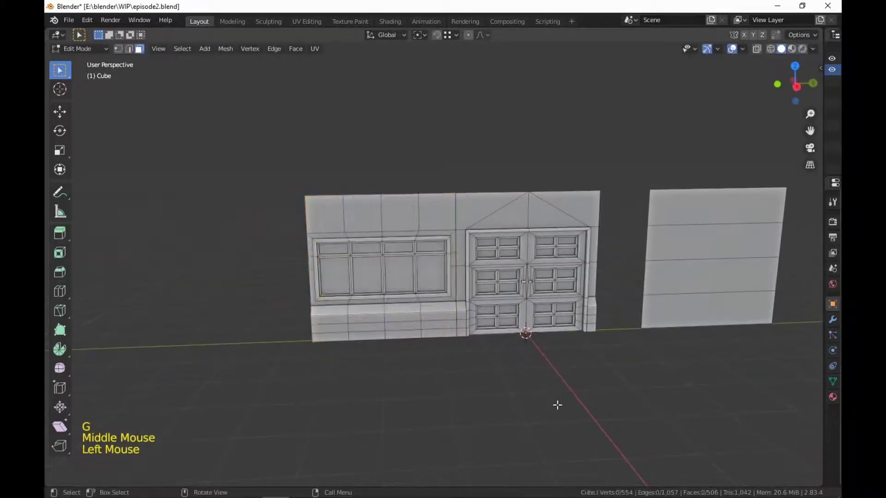
# Step: Select all linked faces of the plain wall section and hide them
pyautogui.keyDown('shift'); pyautogui.moveTo(558, 403); pyautogui.dragTo(556, 457, button='middle'); pyautogui.keyUp('shift')
pyautogui.click(556, 234)
pyautogui.press('l')
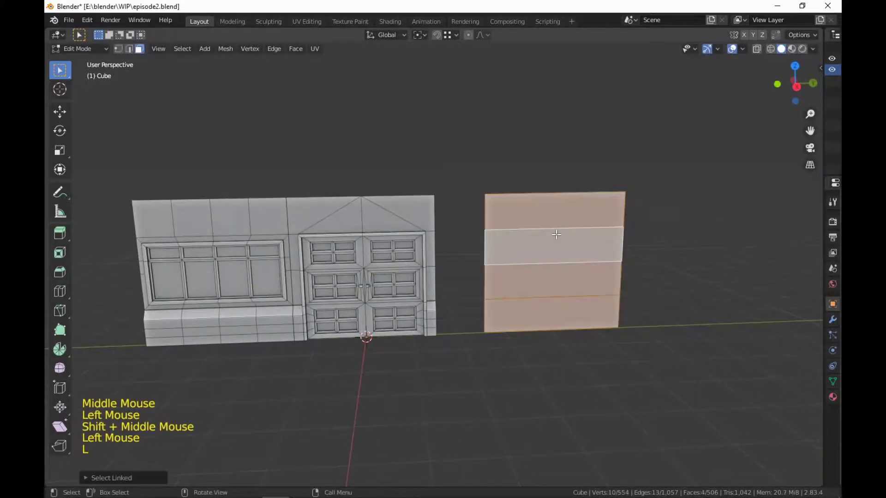
pyautogui.press('h')
pyautogui.click(435, 426)
# Step: Duplicate the window wall section and move the copy along Y past the opposite side of the door wall, leaving a gap
pyautogui.press('l')
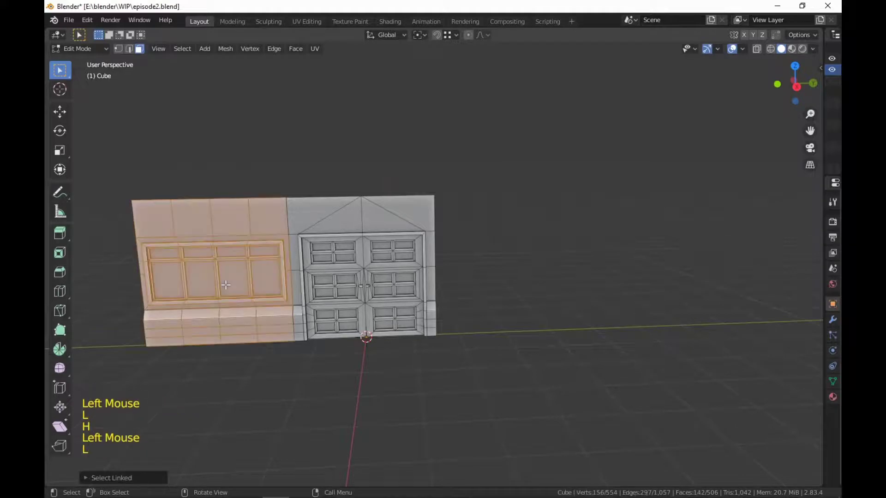
pyautogui.hotkey('shift', 'd')
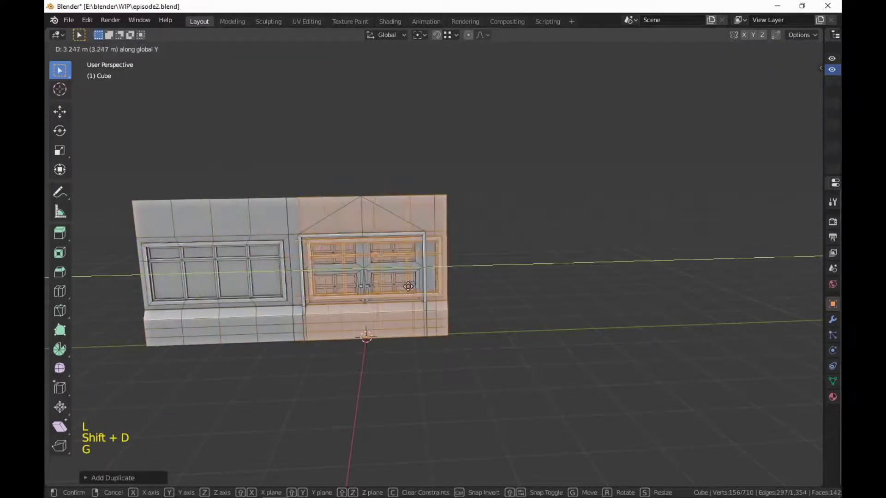
pyautogui.press('ctrl')
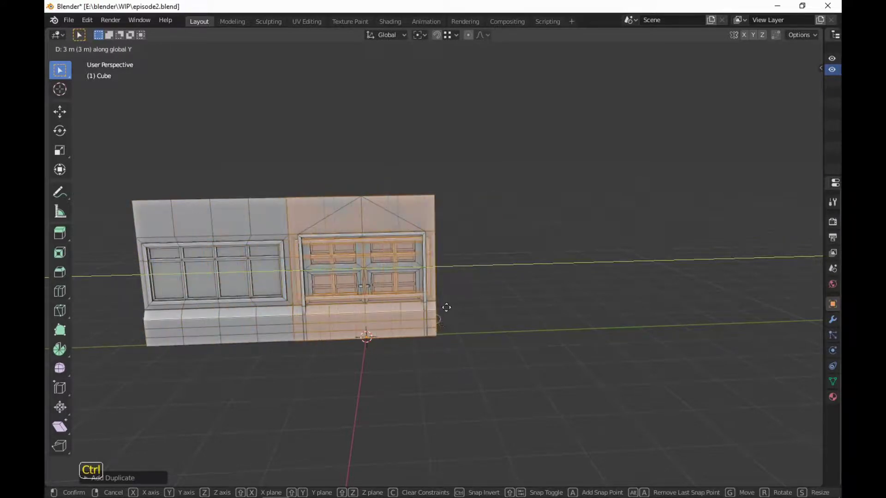
pyautogui.click(605, 259)
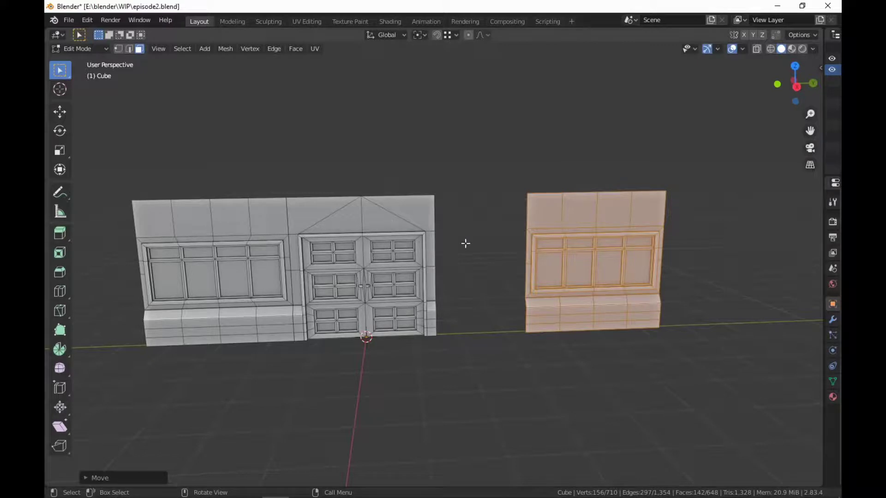
pyautogui.scroll(3, 486, 245)
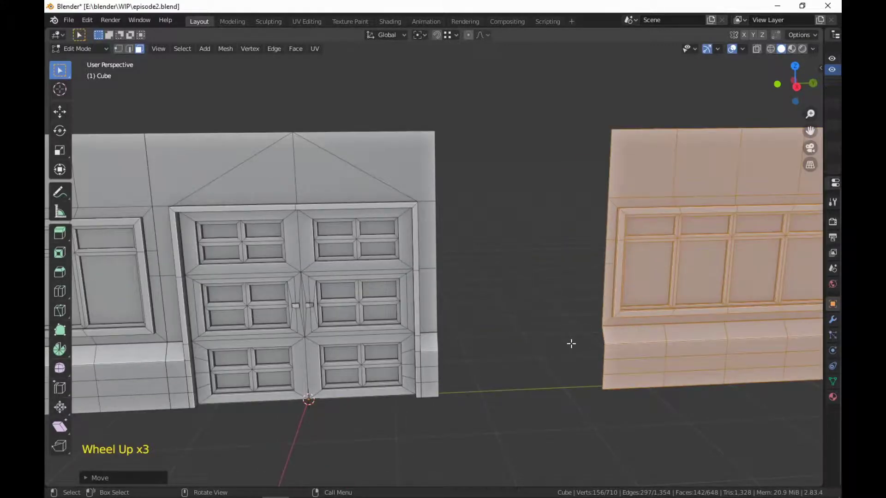
pyautogui.scroll(-2, 571, 343)
pyautogui.keyDown('shift'); pyautogui.moveTo(491, 344); pyautogui.dragTo(546, 345, button='middle'); pyautogui.keyUp('shift')
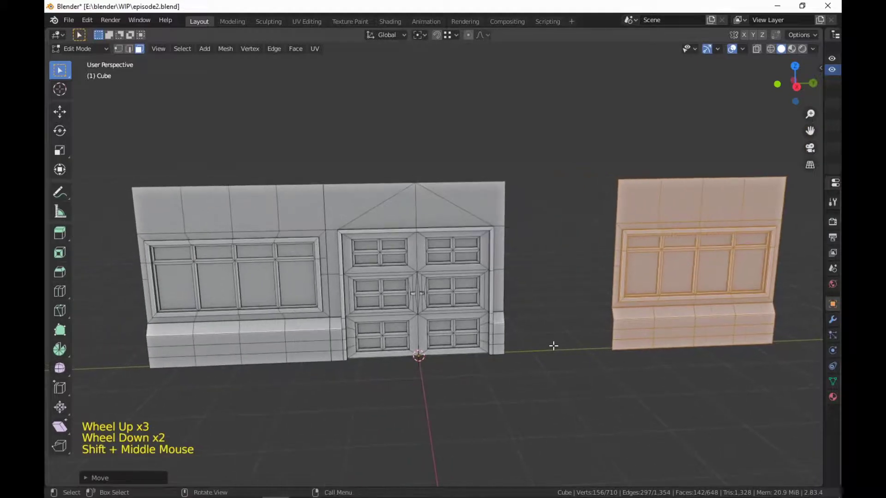
# Step: Select the duplicated window wall by linked faces and snap its side edge flush with the door wall along Y
pyautogui.click(239, 262)
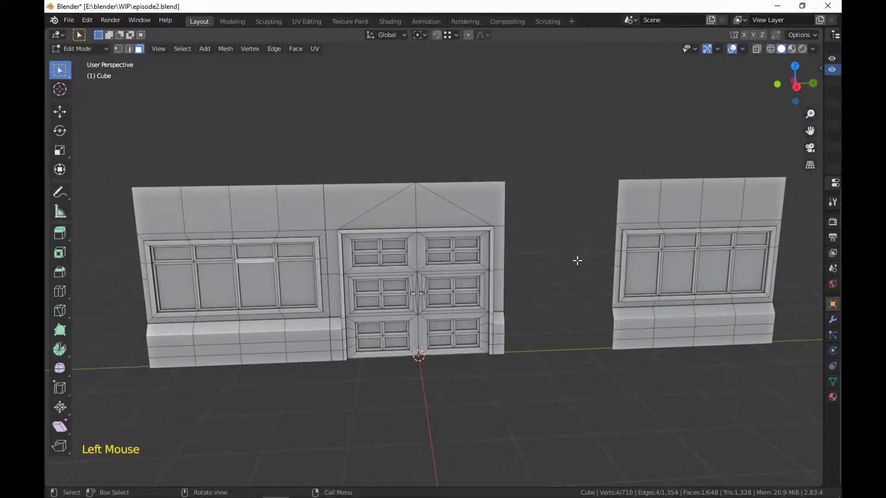
pyautogui.click(563, 263)
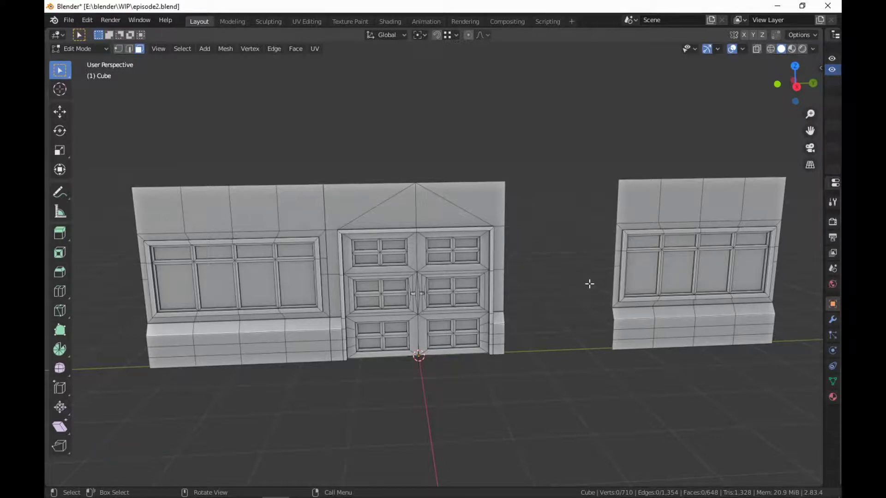
pyautogui.press('l')
pyautogui.press('g')
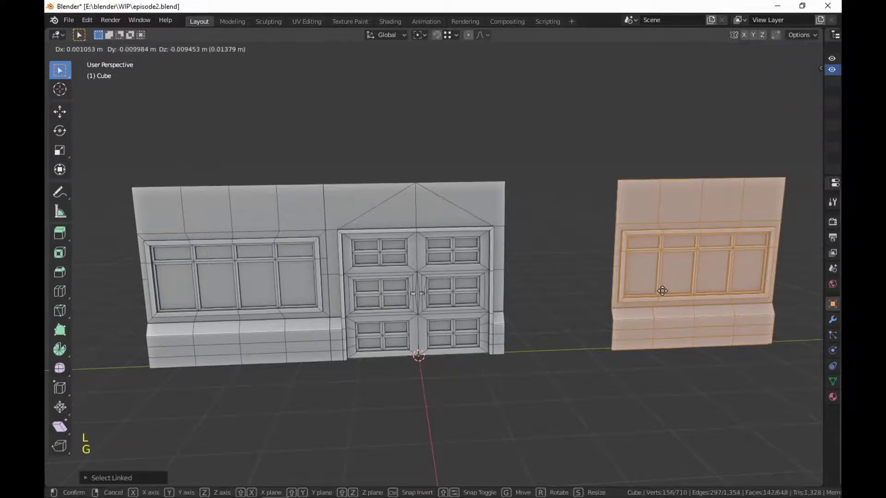
pyautogui.keyDown('ctrl'); pyautogui.click(512, 321); pyautogui.keyUp('ctrl')
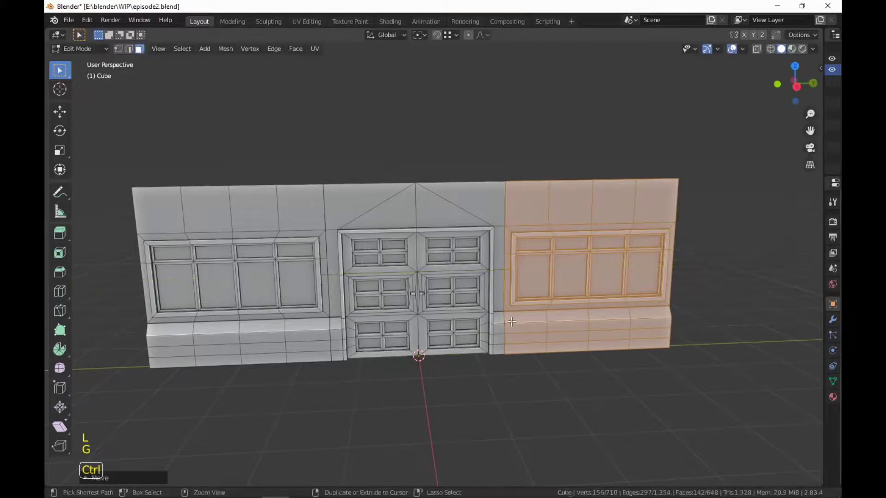
pyautogui.click(526, 419)
# Step: Examine the joined window and door wall sections from several angles and distances
pyautogui.moveTo(528, 419); pyautogui.dragTo(595, 234, button='middle')
pyautogui.scroll(3, 534, 419)
pyautogui.scroll(-2, 464, 402)
pyautogui.scroll(-2, 469, 395)
pyautogui.scroll(2, 471, 401)
pyautogui.scroll(2, 462, 390)
pyautogui.scroll(-4, 462, 390)
pyautogui.scroll(-1, 599, 234)
pyautogui.scroll(2, 630, 233)
pyautogui.moveTo(651, 233); pyautogui.dragTo(632, 244, button='middle')
pyautogui.scroll(-1, 643, 293)
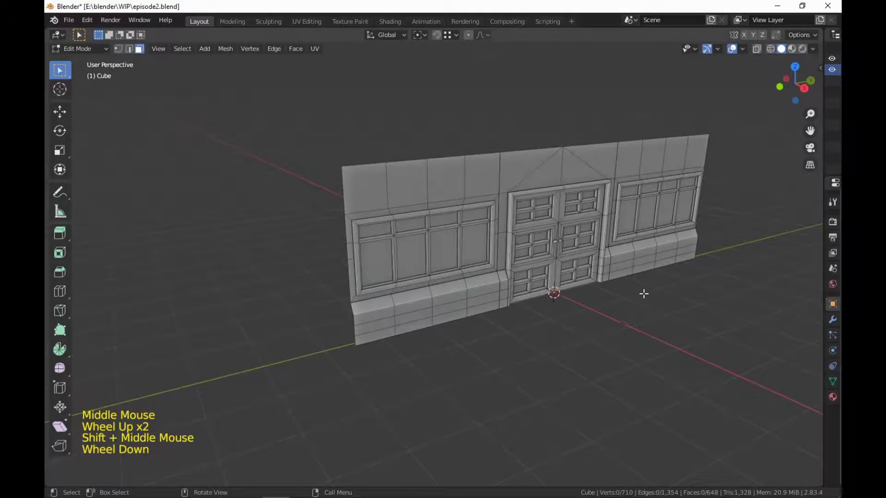
pyautogui.moveTo(643, 295); pyautogui.dragTo(461, 247, button='middle')
pyautogui.scroll(-2, 600, 300)
pyautogui.keyDown('shift'); pyautogui.scroll(1, 572, 307); pyautogui.keyUp('shift')
pyautogui.scroll(1, 558, 309)
pyautogui.scroll(1, 551, 304)
pyautogui.scroll(2, 535, 290)
pyautogui.scroll(-2, 524, 279)
pyautogui.scroll(-1, 537, 295)
pyautogui.scroll(-2, 558, 302)
# Step: Reveal the hidden plain wall and move it along Y clear of the joined wall sections
pyautogui.hotkey('alt', 'h')
pyautogui.press('g')
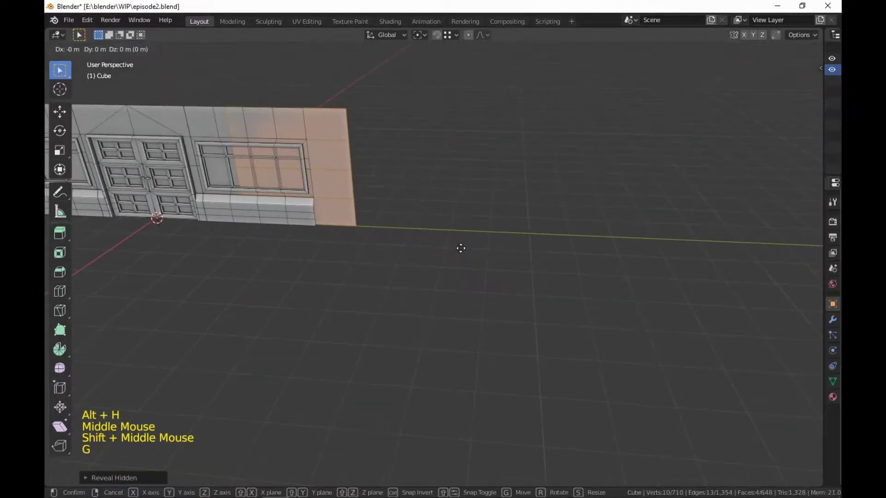
pyautogui.press('y')
pyautogui.click(625, 265)
pyautogui.scroll(1, 514, 340)
pyautogui.keyDown('shift'); pyautogui.moveTo(273, 303); pyautogui.dragTo(569, 364, button='middle'); pyautogui.keyUp('shift')
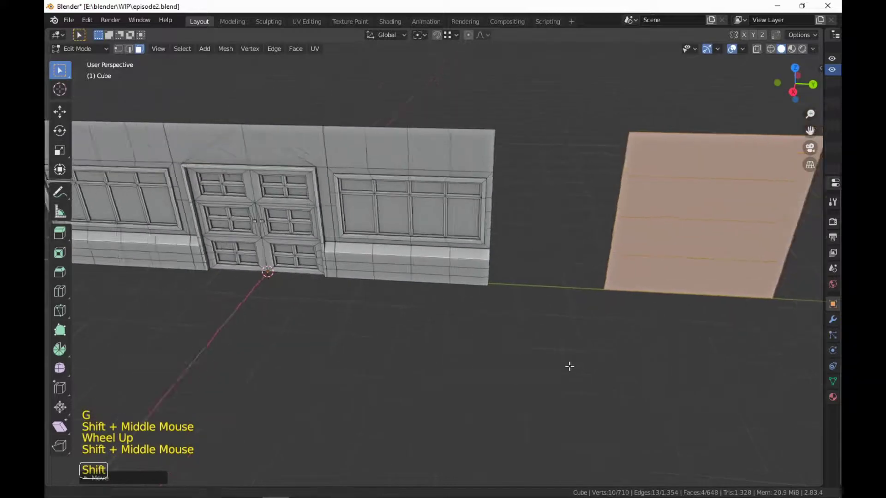
pyautogui.scroll(-2, 506, 364)
pyautogui.click(493, 364)
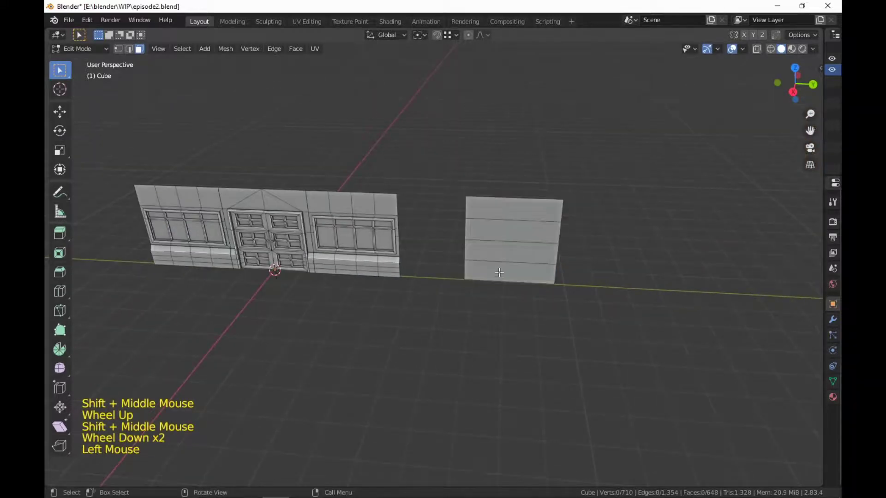
# Step: Hide the plain wall section by its linked faces, reveal it again, and clear the selection
pyautogui.press('l')
pyautogui.press('h')
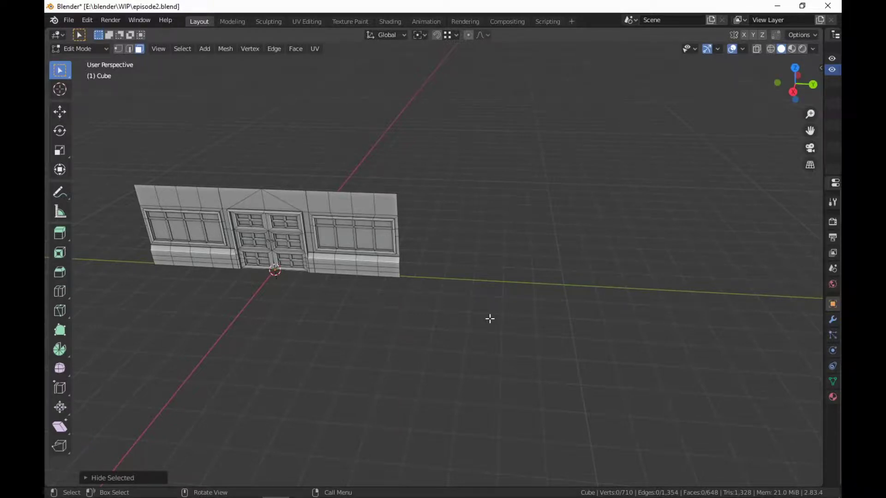
pyautogui.hotkey('alt', 'h')
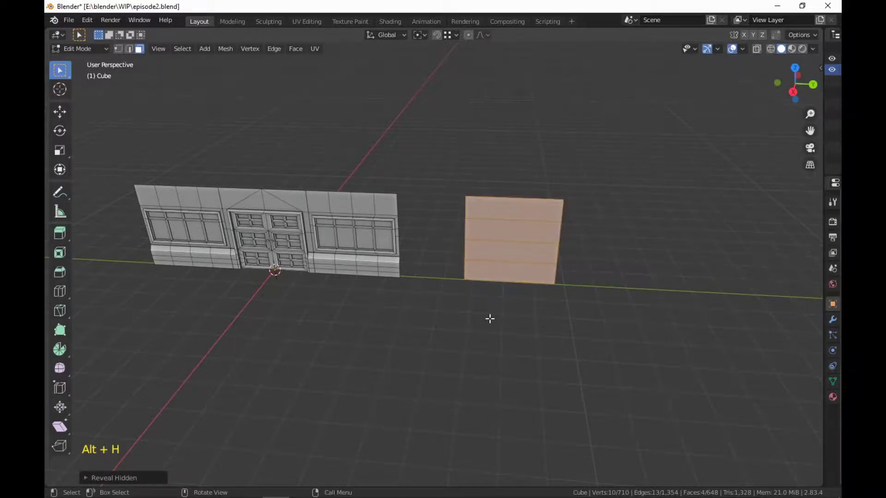
pyautogui.moveTo(535, 246); pyautogui.dragTo(569, 301, button='middle')
pyautogui.scroll(2, 515, 285)
pyautogui.scroll(2, 569, 301)
pyautogui.keyDown('shift'); pyautogui.click(510, 340); pyautogui.keyUp('shift')
pyautogui.keyDown('shift'); pyautogui.moveTo(510, 340); pyautogui.dragTo(530, 286, button='middle'); pyautogui.keyUp('shift')
pyautogui.click(530, 286)
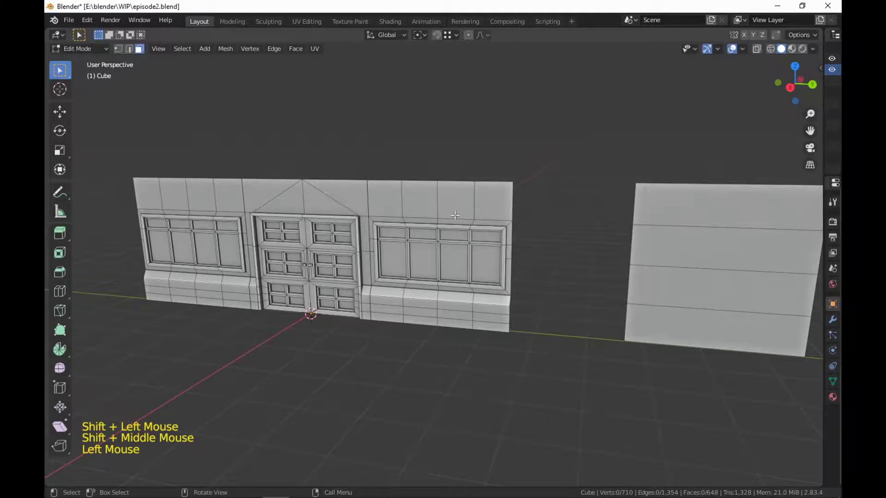
# Step: Inspect the joined wall sections and the separate plain wall from different angles
pyautogui.moveTo(397, 307); pyautogui.dragTo(441, 314, button='middle')
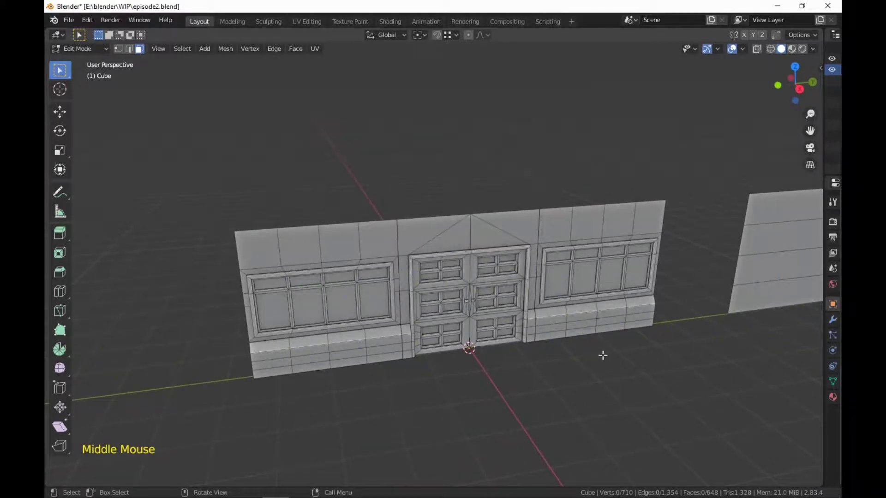
pyautogui.keyDown('shift'); pyautogui.moveTo(622, 392); pyautogui.dragTo(548, 381, button='middle'); pyautogui.keyUp('shift')
pyautogui.scroll(1, 557, 383)
pyautogui.scroll(-2, 530, 374)
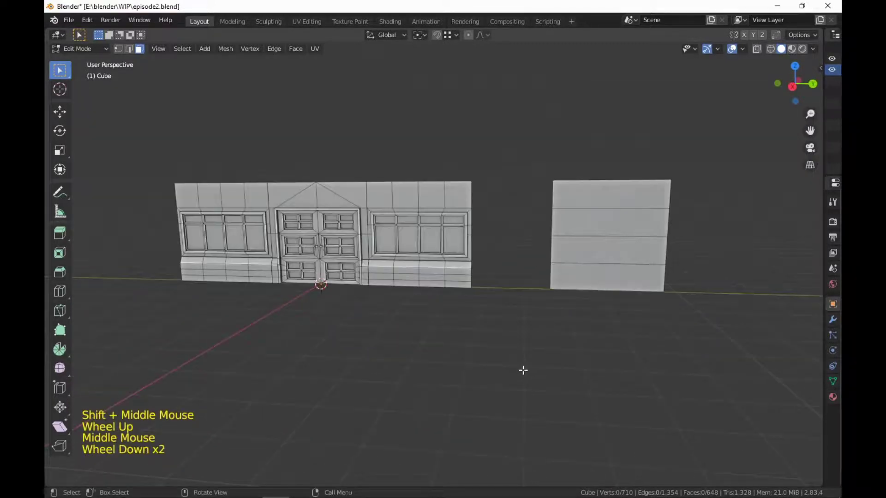
pyautogui.moveTo(647, 354); pyautogui.dragTo(632, 374, button='middle')
pyautogui.scroll(2, 633, 375)
pyautogui.scroll(-2, 638, 366)
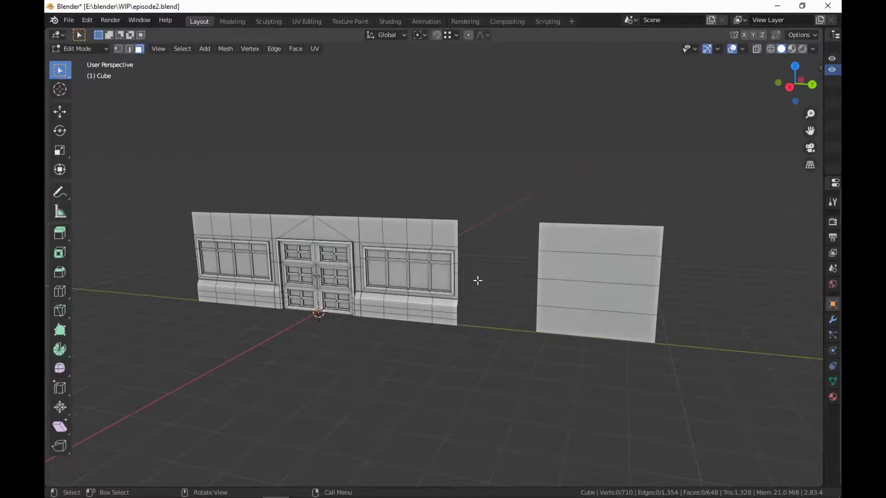
pyautogui.keyDown('shift'); pyautogui.moveTo(482, 285); pyautogui.dragTo(565, 304, button='middle'); pyautogui.keyUp('shift')
pyautogui.scroll(2, 543, 286)
pyautogui.scroll(-2, 539, 291)
pyautogui.scroll(2, 490, 302)
pyautogui.scroll(-2, 510, 326)
pyautogui.scroll(1, 565, 305)
pyautogui.click(501, 367)
pyautogui.moveTo(501, 368); pyautogui.dragTo(577, 366, button='middle')
pyautogui.moveTo(517, 363); pyautogui.dragTo(527, 364, button='middle')
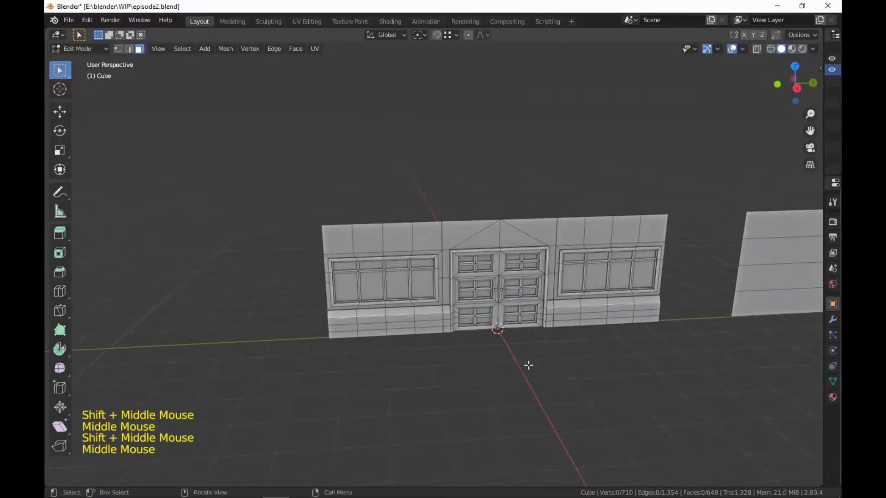
# Step: Select the original window wall by linked faces and move it along Y away from the door wall
pyautogui.press('l')
pyautogui.moveTo(433, 346); pyautogui.dragTo(523, 346, button='middle')
pyautogui.press('g')
pyautogui.press('y')
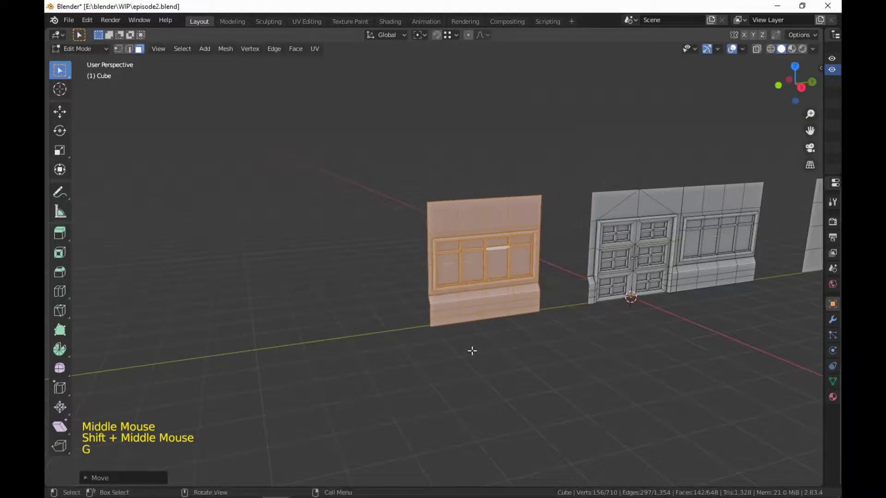
pyautogui.click(471, 352)
# Step: Select the duplicated window wall by linked faces and move it along Y between the door wall and plain wall
pyautogui.press('l')
pyautogui.press('g')
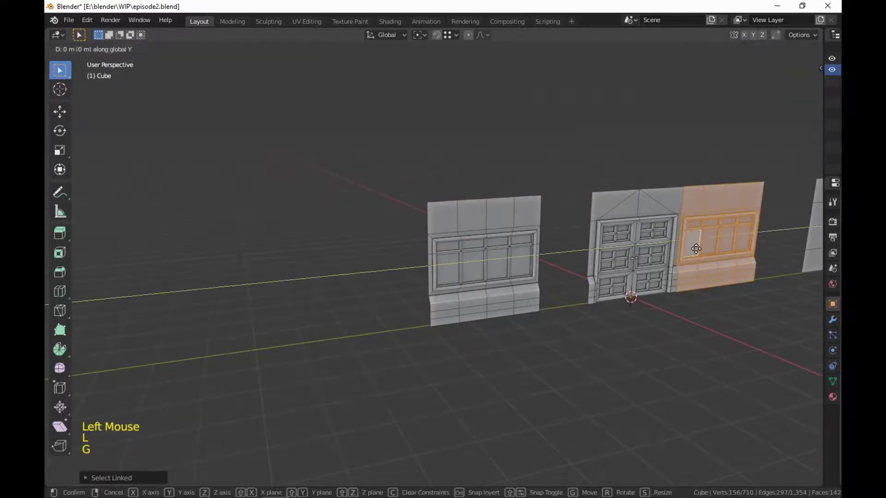
pyautogui.press('y')
pyautogui.click(564, 378)
pyautogui.moveTo(564, 378)
pyautogui.keyDown('shift'); pyautogui.mouseDown(button='middle')
pyautogui.moveTo(623, 386)
pyautogui.moveTo(553, 380)
pyautogui.mouseUp(button='middle'); pyautogui.keyUp('shift')
pyautogui.click(433, 369)
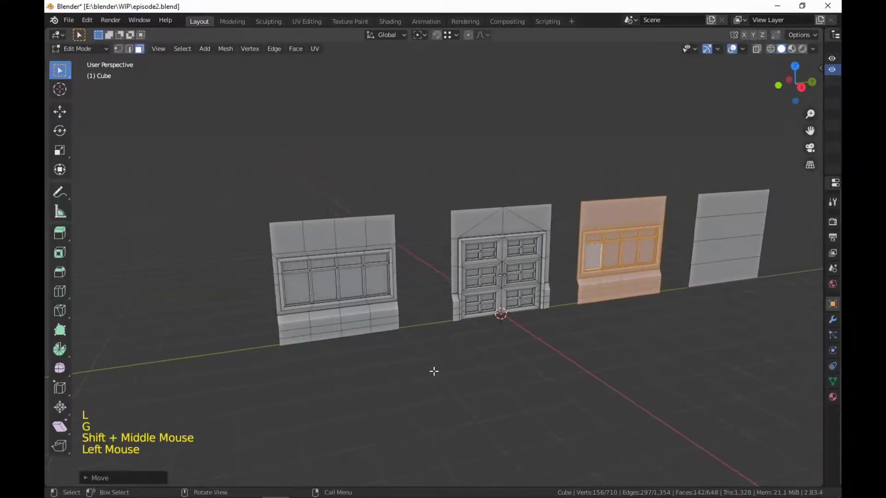
# Step: Duplicate the original window wall by its linked faces and place the copy along Y beyond its outer side
pyautogui.moveTo(433, 370); pyautogui.dragTo(560, 363, button='middle')
pyautogui.press('l')
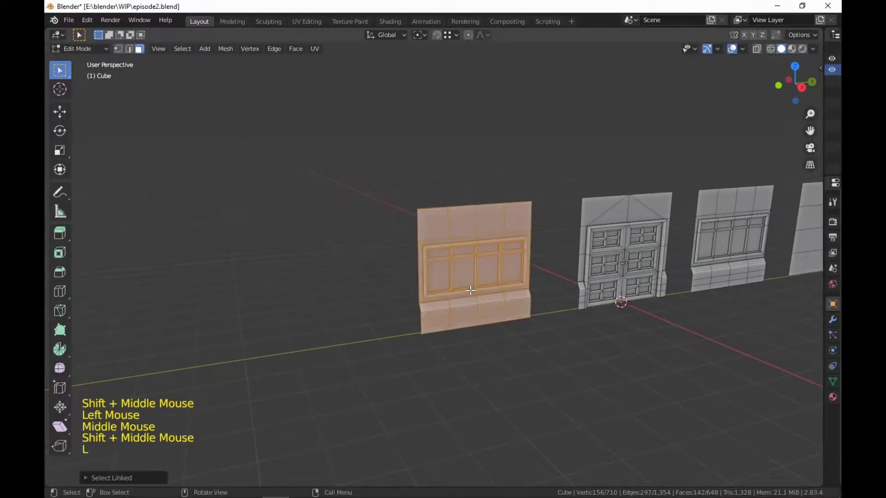
pyautogui.hotkey('shift', 'd')
pyautogui.press('g')
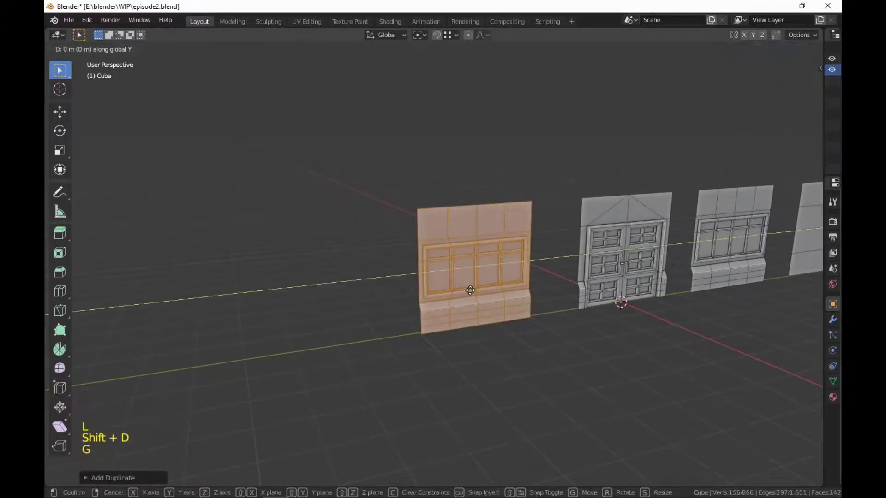
pyautogui.click(317, 322)
pyautogui.moveTo(317, 322); pyautogui.dragTo(419, 352, button='middle')
pyautogui.scroll(2, 469, 366)
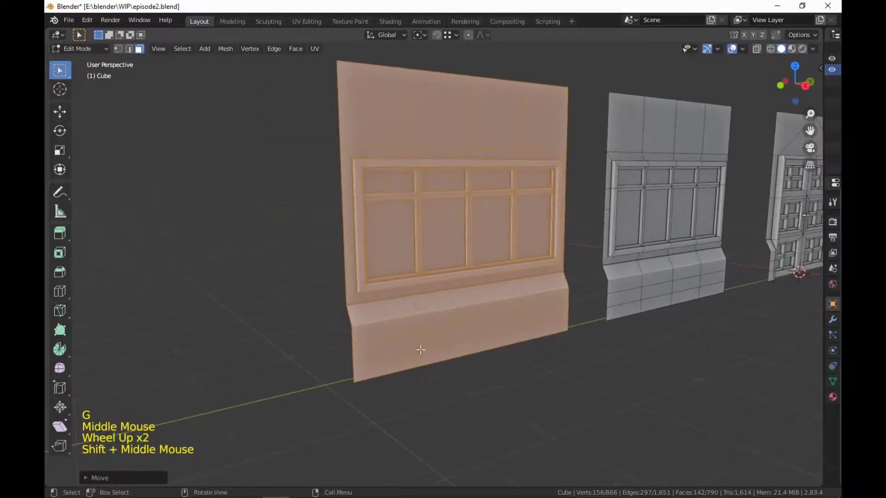
# Step: Select the lower front faces of the outer window wall's projecting base and move them along X, snapped flush with the wall plane
pyautogui.click(379, 325)
pyautogui.keyDown('ctrl'); pyautogui.click(540, 304); pyautogui.keyUp('ctrl')
pyautogui.keyDown('ctrl'); pyautogui.click(549, 330); pyautogui.keyUp('ctrl')
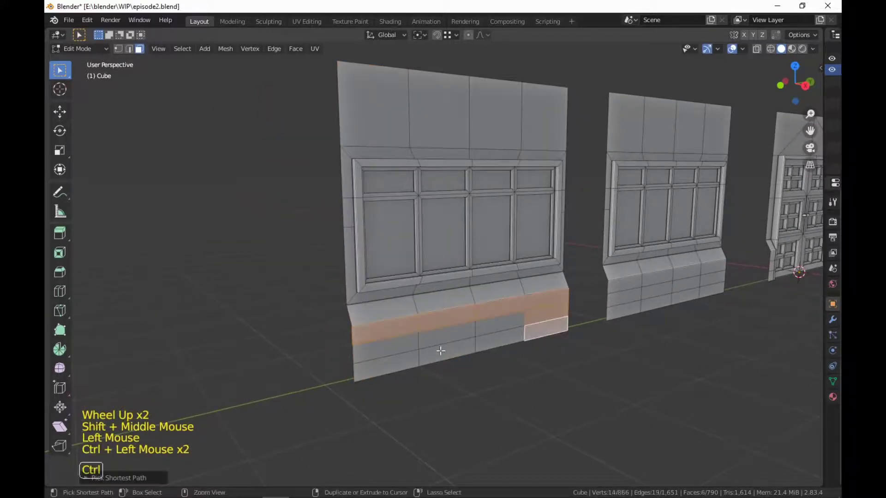
pyautogui.keyDown('ctrl'); pyautogui.click(397, 362); pyautogui.keyUp('ctrl')
pyautogui.keyDown('ctrl'); pyautogui.click(385, 346); pyautogui.keyUp('ctrl')
pyautogui.keyDown('ctrl'); pyautogui.click(507, 325); pyautogui.keyUp('ctrl')
pyautogui.moveTo(519, 374); pyautogui.dragTo(533, 386, button='middle')
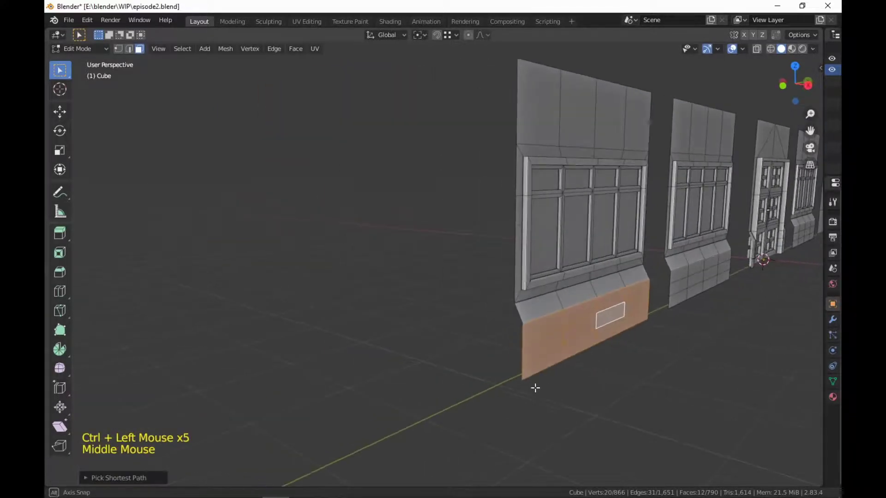
pyautogui.press('g')
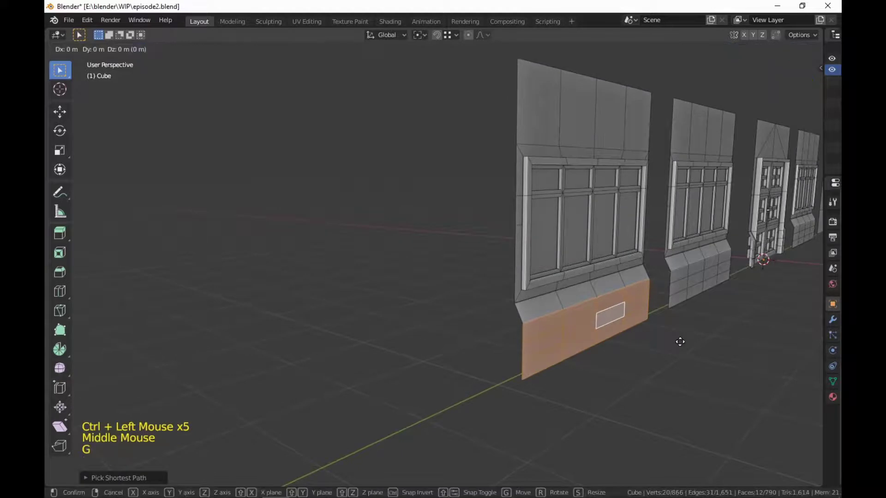
pyautogui.press('x')
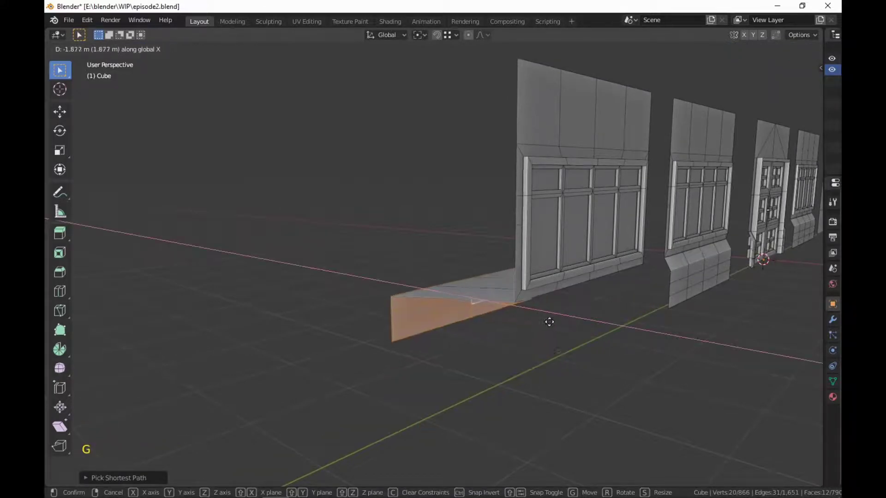
pyautogui.keyDown('ctrl'); pyautogui.click(514, 304); pyautogui.keyUp('ctrl')
# Step: Try moving the selected base faces along Y and X, snap them back to the wall plane along X, and clear the selection
pyautogui.scroll(2, 651, 418)
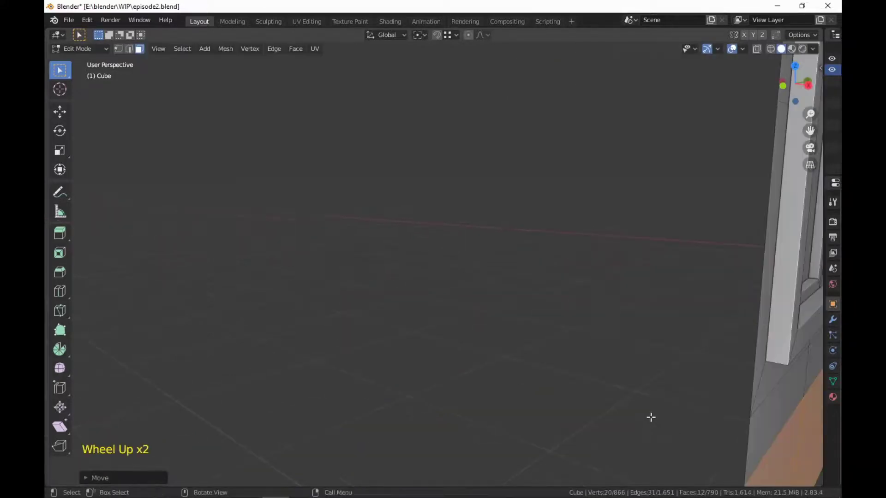
pyautogui.scroll(-3, 651, 415)
pyautogui.moveTo(650, 415); pyautogui.dragTo(650, 415, button='middle')
pyautogui.scroll(1, 571, 391)
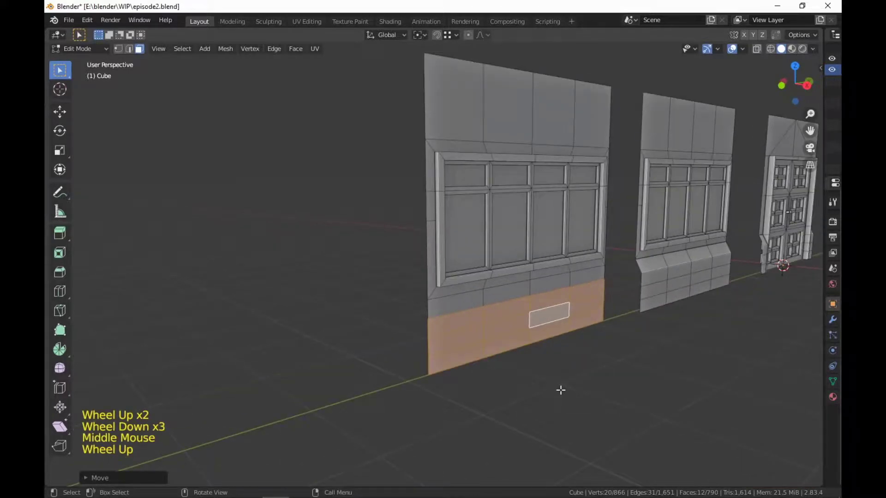
pyautogui.press('g')
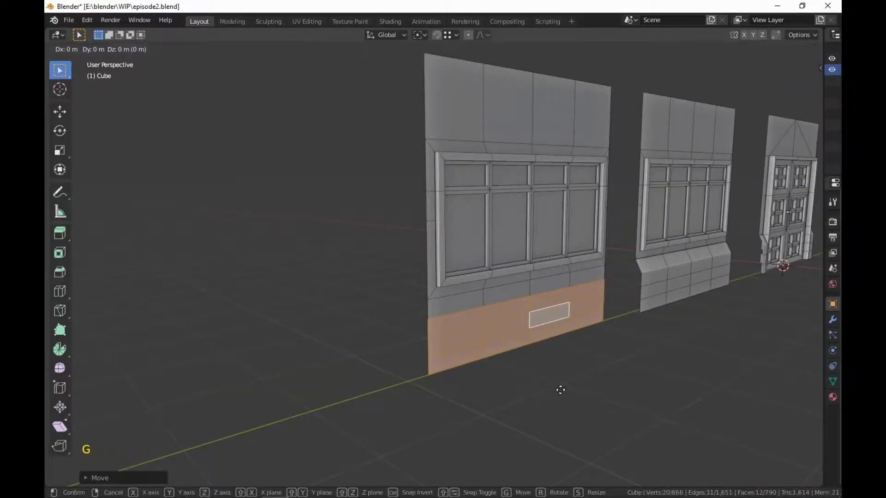
pyautogui.press('y')
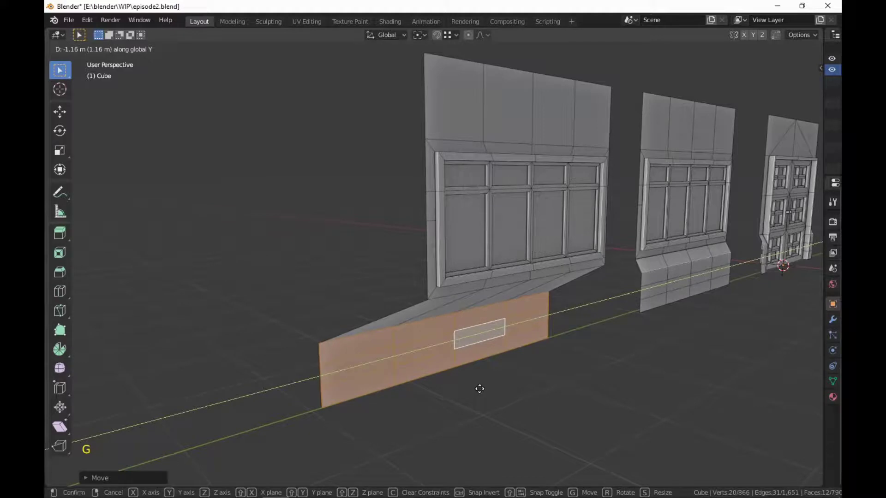
pyautogui.press('x')
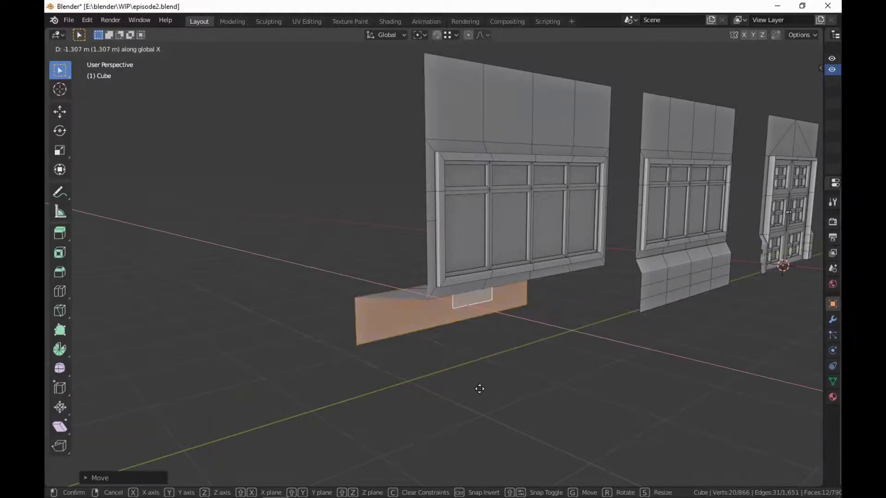
pyautogui.press('y')
pyautogui.press('x')
pyautogui.press('y')
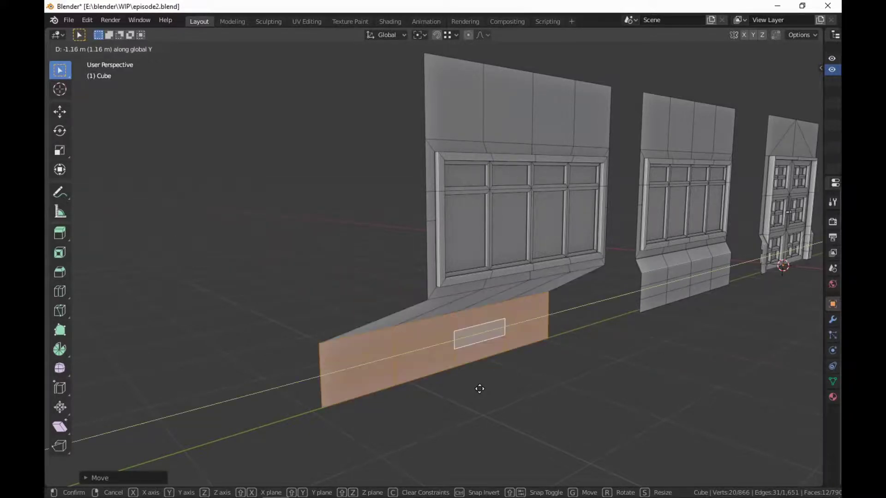
pyautogui.press('x')
pyautogui.press('y')
pyautogui.press('x')
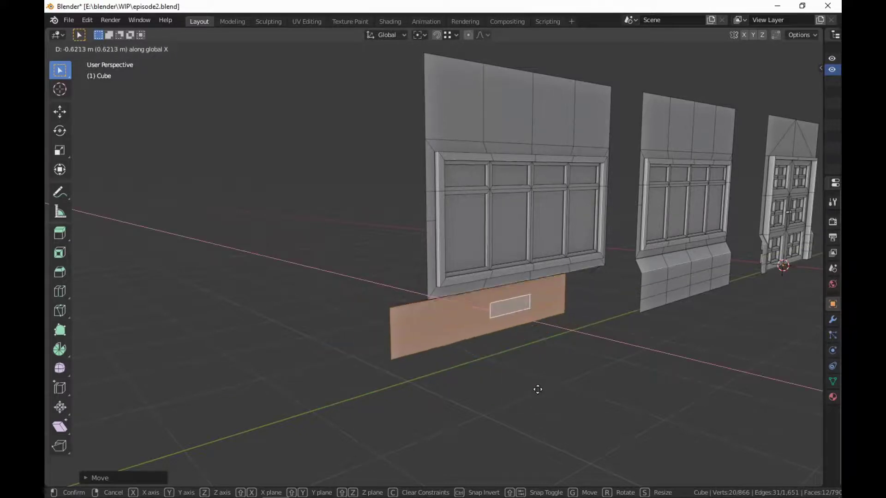
pyautogui.press('ctrl')
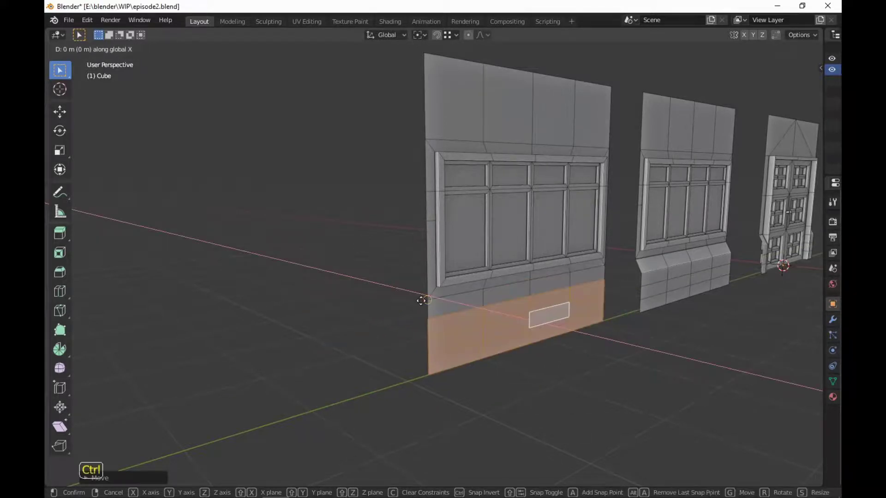
pyautogui.click(421, 300)
pyautogui.click(632, 405)
# Step: Select the flat-based window wall by its linked faces and raise it along Z above the row of walls
pyautogui.moveTo(737, 386); pyautogui.dragTo(483, 362, button='middle')
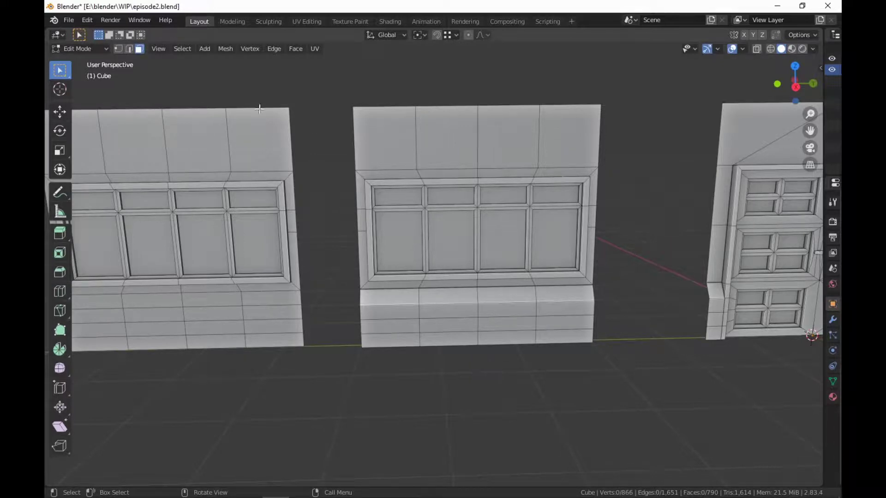
pyautogui.moveTo(259, 109); pyautogui.dragTo(207, 277, button='middle')
pyautogui.middleClick(594, 387)
pyautogui.scroll(-2, 597, 385)
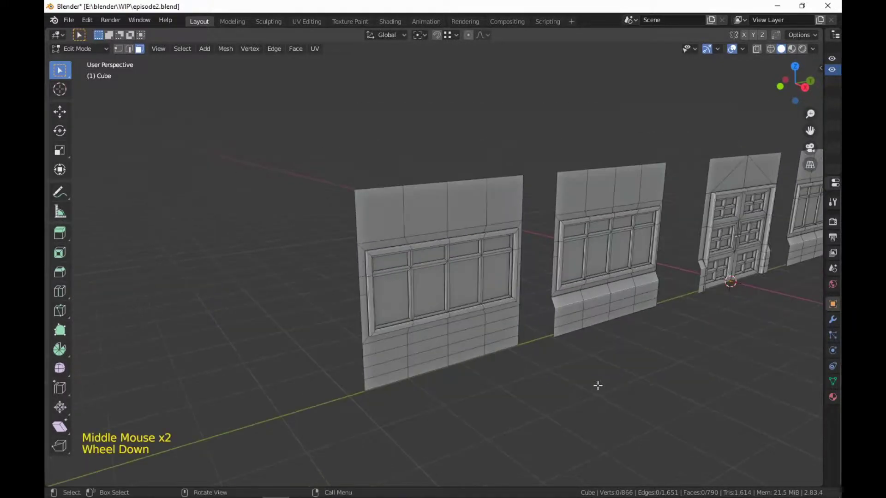
pyautogui.keyDown('shift'); pyautogui.moveTo(598, 386); pyautogui.dragTo(573, 385, button='middle'); pyautogui.keyUp('shift')
pyautogui.moveTo(426, 324); pyautogui.dragTo(434, 323, button='middle')
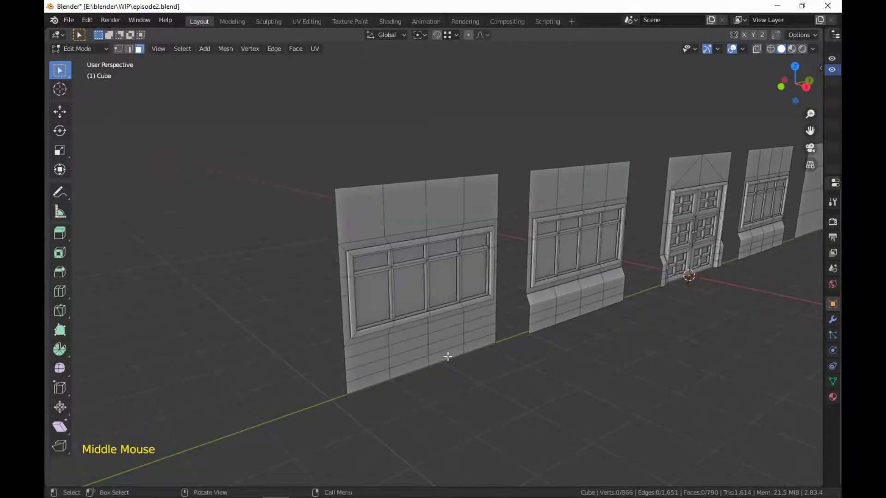
pyautogui.press('l')
pyautogui.press('g')
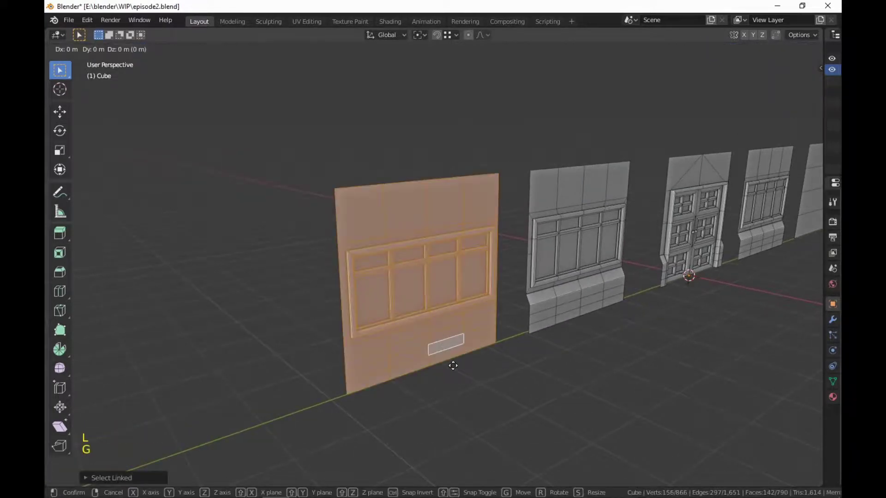
pyautogui.press('z')
pyautogui.click(507, 147)
# Step: Move the raised wall along Z, snapping its height to the top edge of the neighbouring window wall
pyautogui.keyDown('shift'); pyautogui.moveTo(549, 175); pyautogui.dragTo(387, 117, button='middle'); pyautogui.keyUp('shift')
pyautogui.moveTo(442, 290); pyautogui.dragTo(458, 233, button='middle')
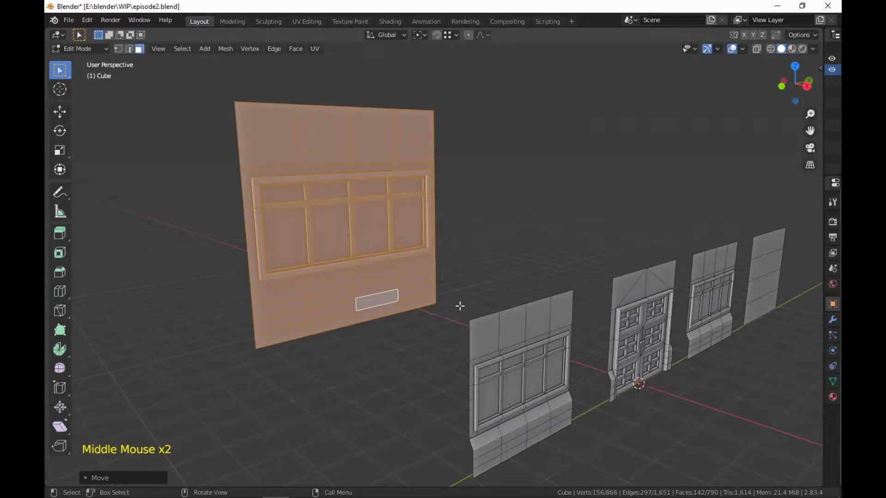
pyautogui.press('g')
pyautogui.press('z')
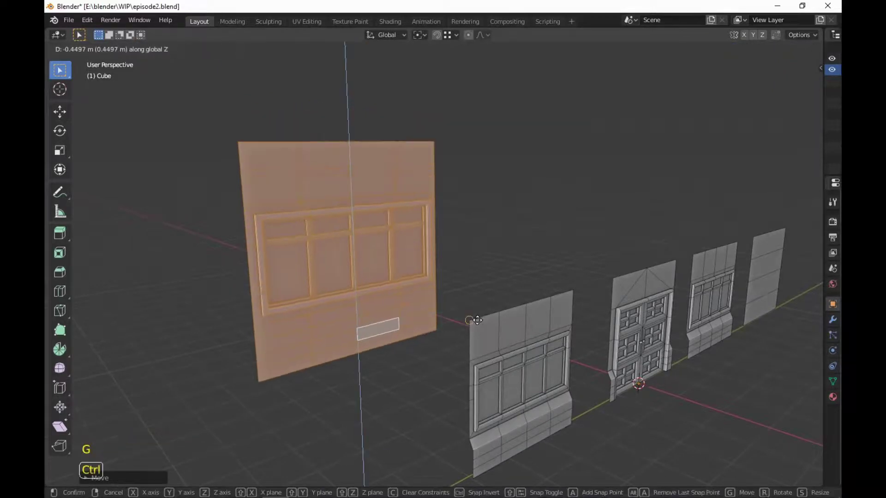
pyautogui.keyDown('ctrl'); pyautogui.click(477, 324); pyautogui.keyUp('ctrl')
# Step: Move the raised wall along Y, snapping it directly above the lower window wall, and clear the selection
pyautogui.moveTo(507, 390); pyautogui.dragTo(479, 360, button='middle')
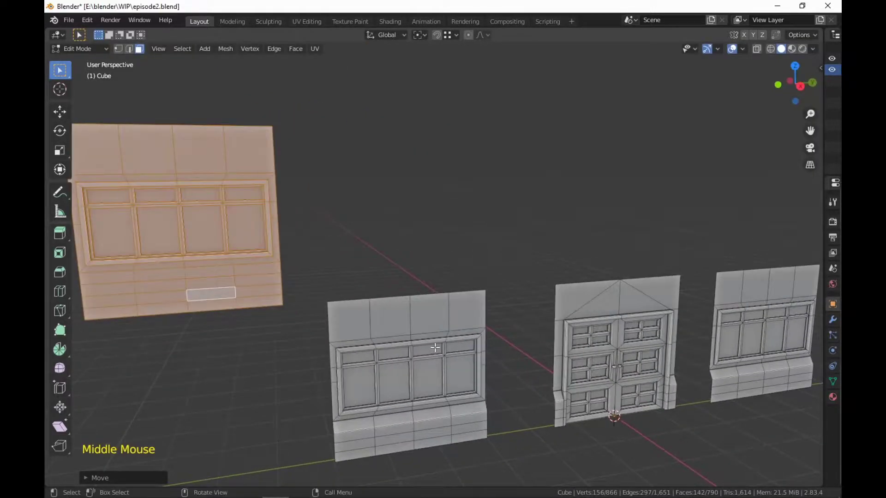
pyautogui.press('g')
pyautogui.press('y')
pyautogui.click(498, 346)
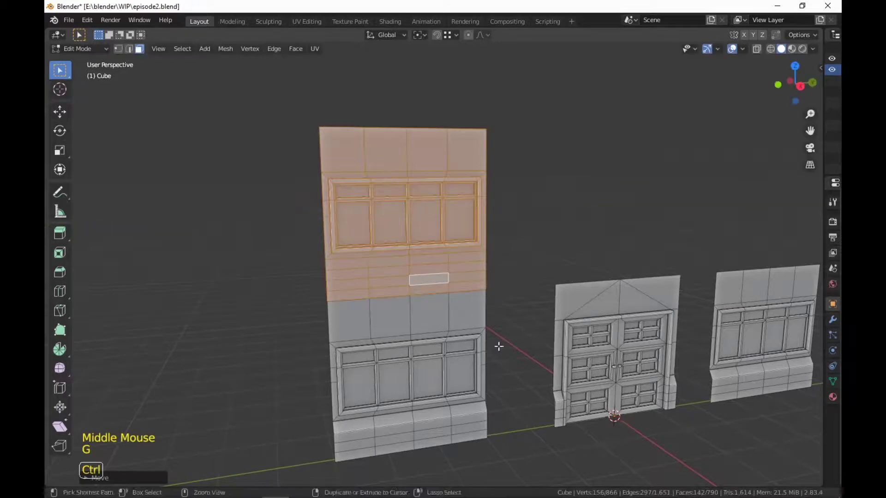
pyautogui.click(533, 375)
pyautogui.moveTo(534, 376); pyautogui.dragTo(563, 449, button='middle')
pyautogui.click(668, 432)
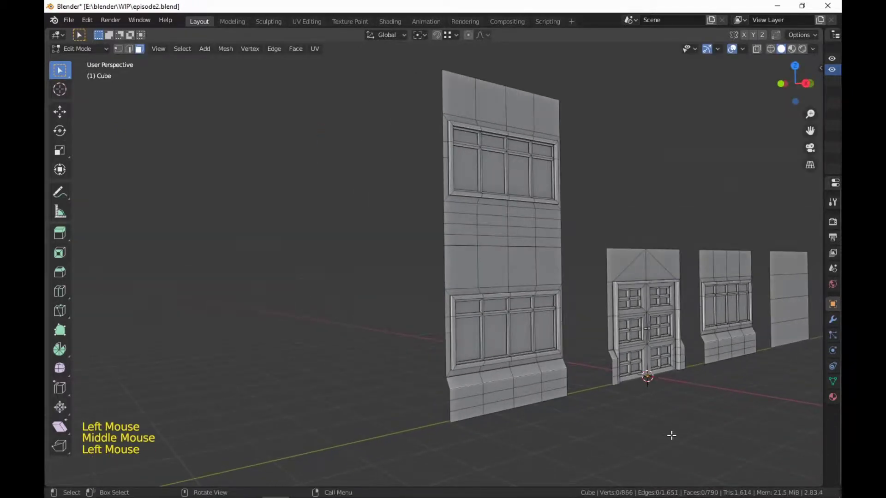
# Step: Select the three horizontal edge loops below the upper window and dissolve them
pyautogui.keyDown('shift'); pyautogui.moveTo(672, 435); pyautogui.dragTo(613, 442, button='middle'); pyautogui.keyUp('shift')
pyautogui.scroll(2, 609, 442)
pyautogui.keyDown('shift'); pyautogui.moveTo(556, 424); pyautogui.dragTo(583, 401, button='middle'); pyautogui.keyUp('shift')
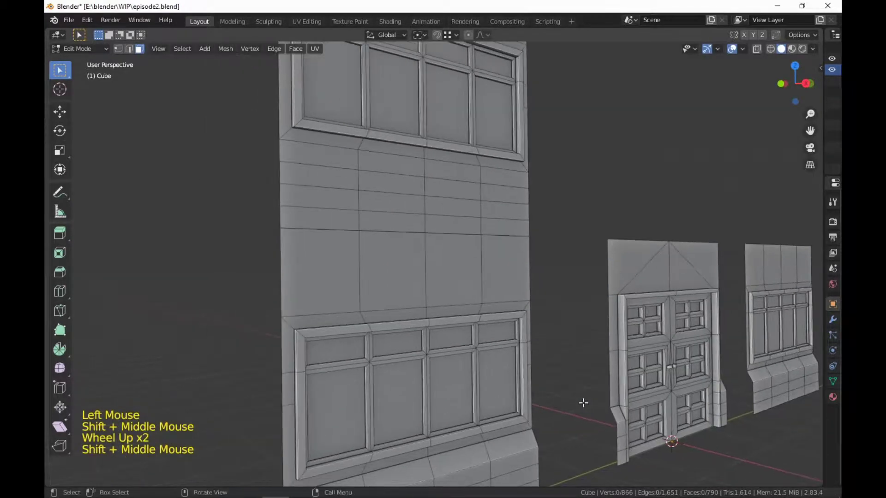
pyautogui.press('2')
pyautogui.keyDown('alt'); pyautogui.click(391, 180); pyautogui.keyUp('alt')
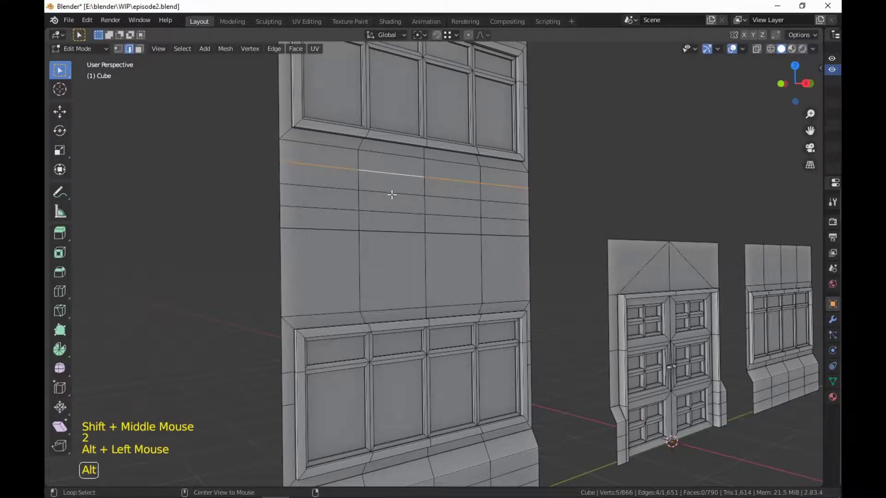
pyautogui.keyDown('alt'); pyautogui.click(392, 199); pyautogui.keyUp('alt')
pyautogui.keyDown('alt'); pyautogui.keyDown('shift'); pyautogui.click(396, 177); pyautogui.keyUp('shift'); pyautogui.keyUp('alt')
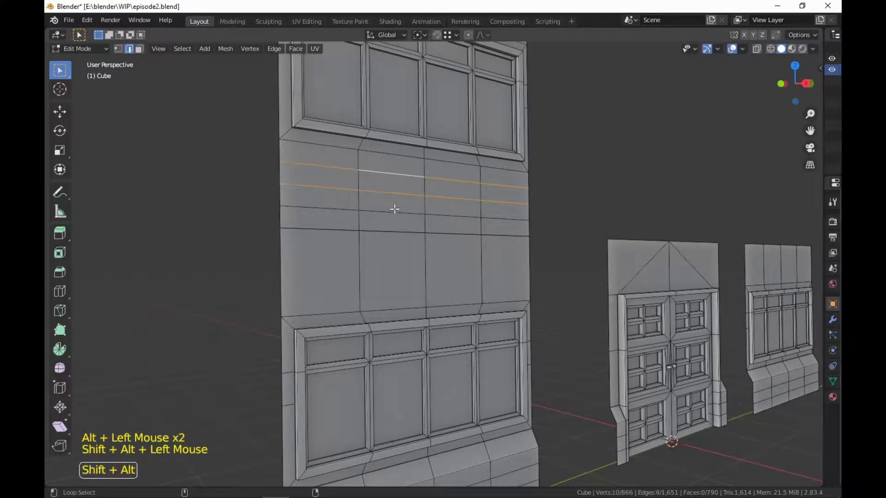
pyautogui.keyDown('alt'); pyautogui.keyDown('shift'); pyautogui.click(395, 209); pyautogui.keyUp('shift'); pyautogui.keyUp('alt')
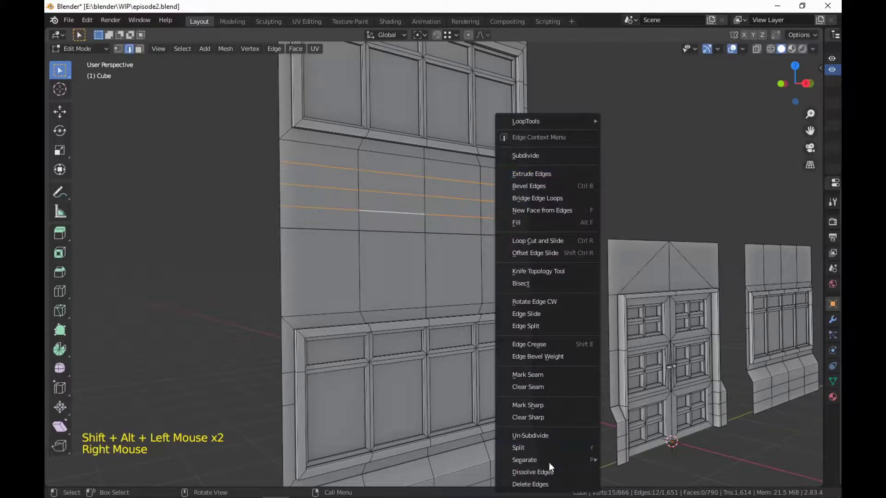
pyautogui.click(545, 472)
# Step: Inspect the stacked window walls and the joint between their two windows from different angles
pyautogui.scroll(-2, 593, 247)
pyautogui.moveTo(593, 247); pyautogui.dragTo(585, 267, button='middle')
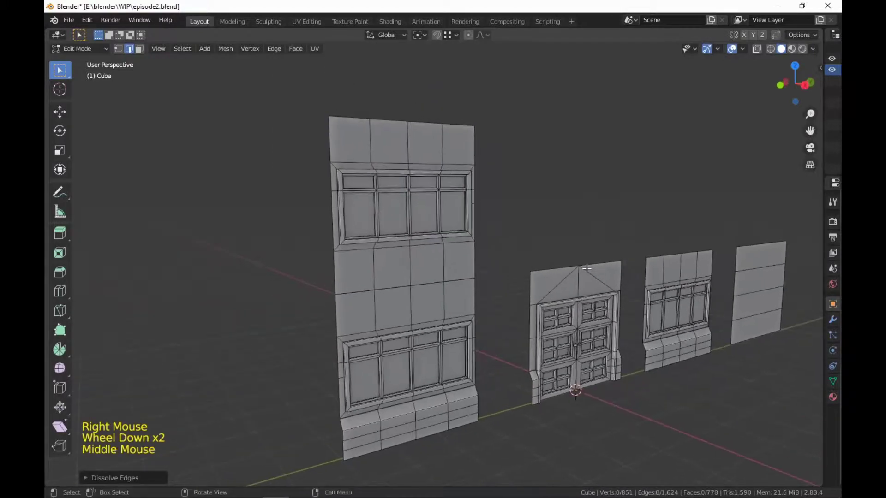
pyautogui.scroll(2, 394, 222)
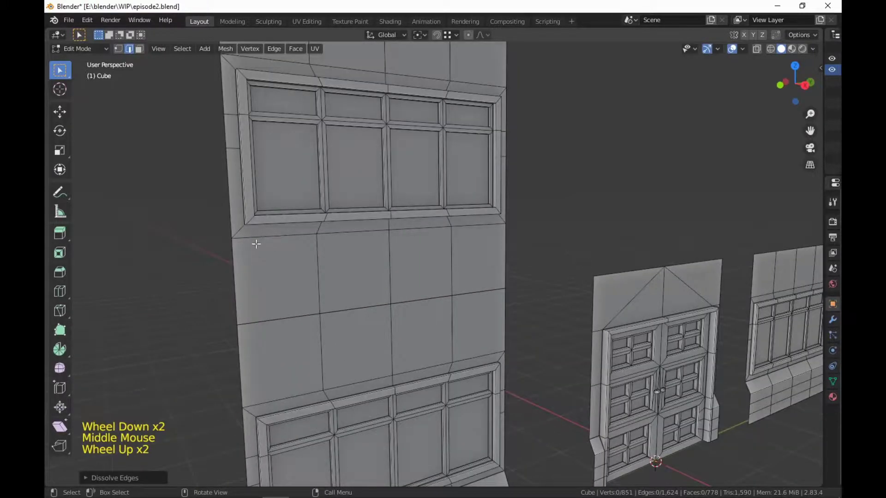
pyautogui.keyDown('shift'); pyautogui.moveTo(256, 244); pyautogui.dragTo(330, 130, button='middle'); pyautogui.keyUp('shift')
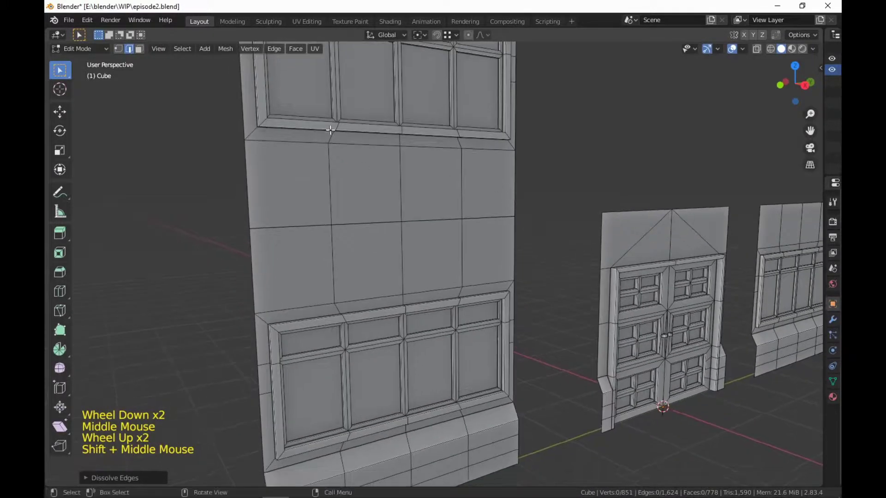
pyautogui.scroll(-1, 501, 195)
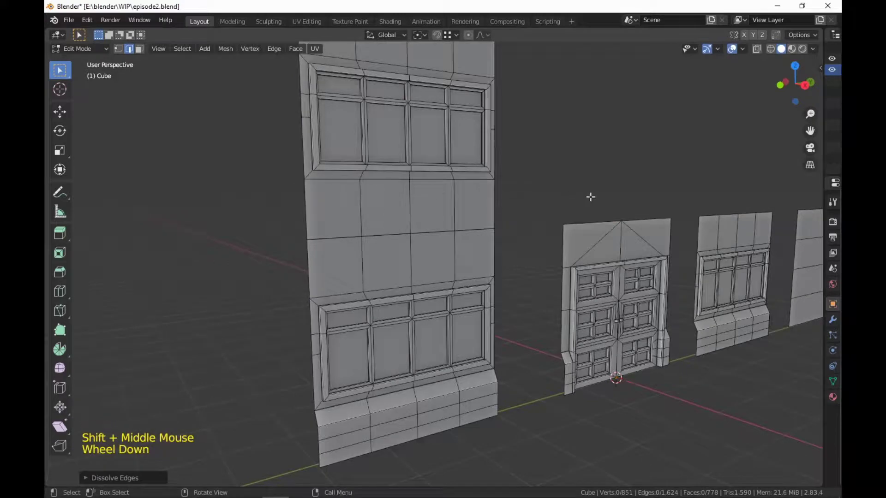
pyautogui.click(561, 212)
pyautogui.moveTo(562, 211); pyautogui.dragTo(520, 272, button='middle')
pyautogui.scroll(-1, 513, 231)
pyautogui.click(469, 269)
pyautogui.scroll(2, 478, 272)
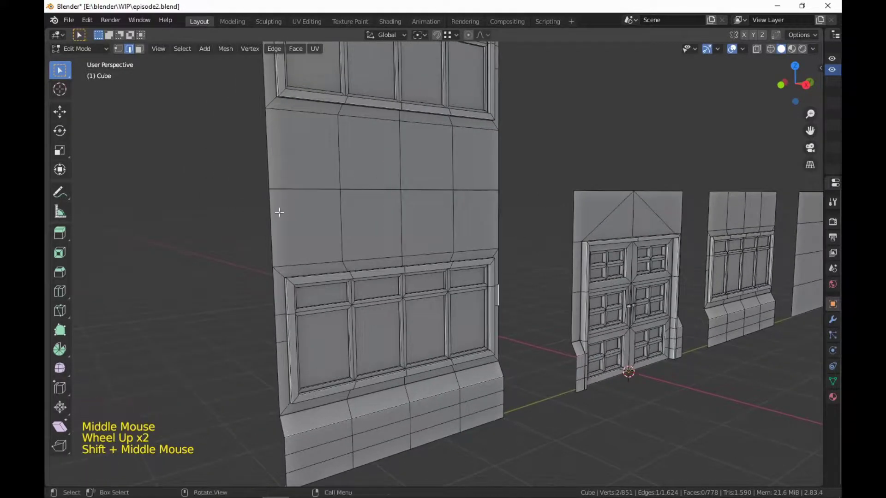
# Step: Add a centred horizontal loop cut to the wall strip above the joint between the storeys and another to the strip below it
pyautogui.hotkey('ctrl', 'r')
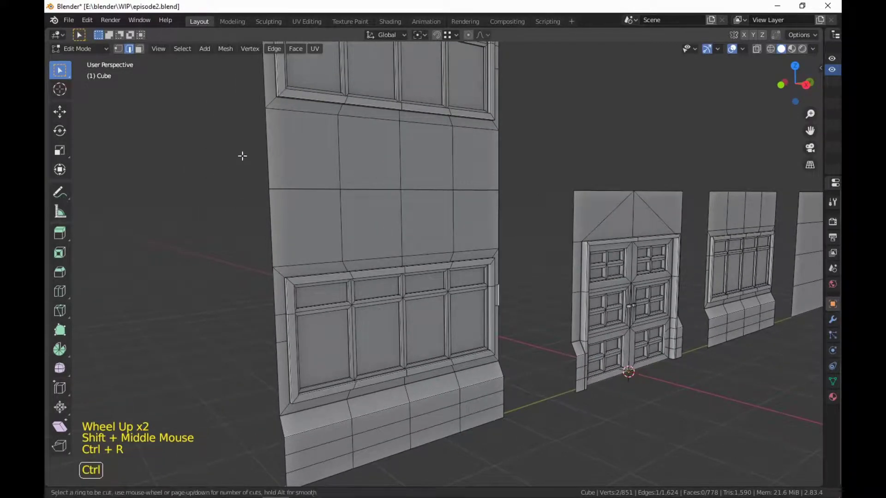
pyautogui.click(265, 160)
pyautogui.rightClick(265, 159)
pyautogui.hotkey('ctrl', 'r')
pyautogui.click(269, 234)
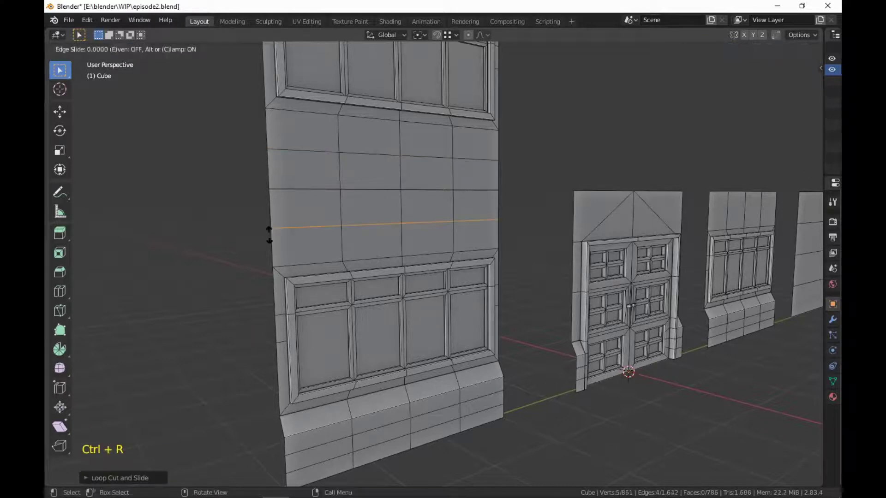
pyautogui.rightClick(269, 235)
# Step: Add one more centred horizontal loop cut directly above and below the storey joint, and switch to face selection
pyautogui.hotkey('ctrl', 'r')
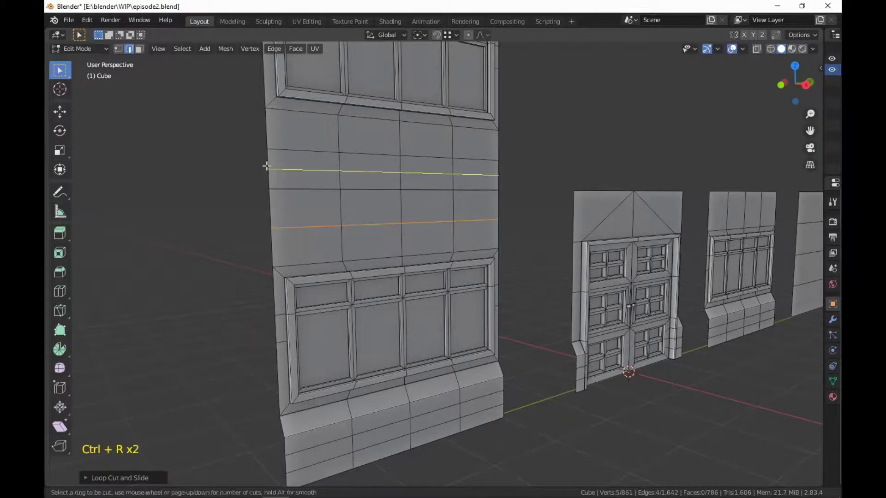
pyautogui.click(272, 167)
pyautogui.rightClick(272, 166)
pyautogui.hotkey('ctrl', 'r')
pyautogui.click(272, 206)
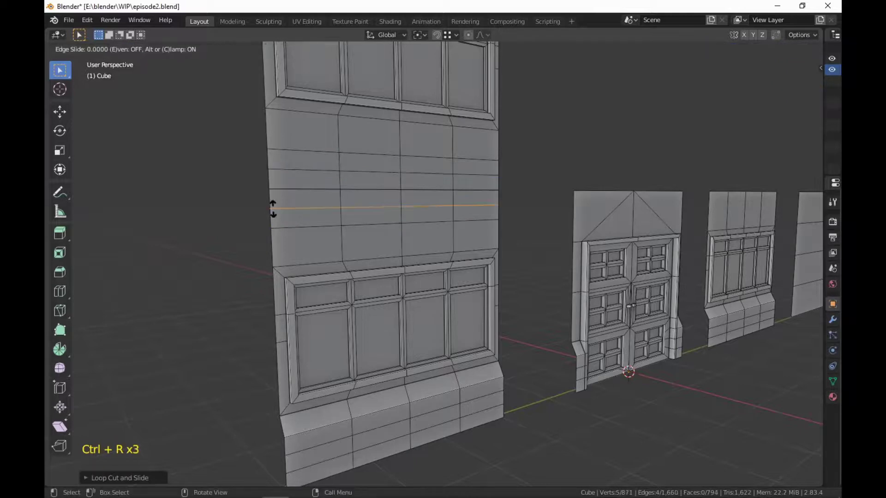
pyautogui.rightClick(304, 214)
pyautogui.press('3')
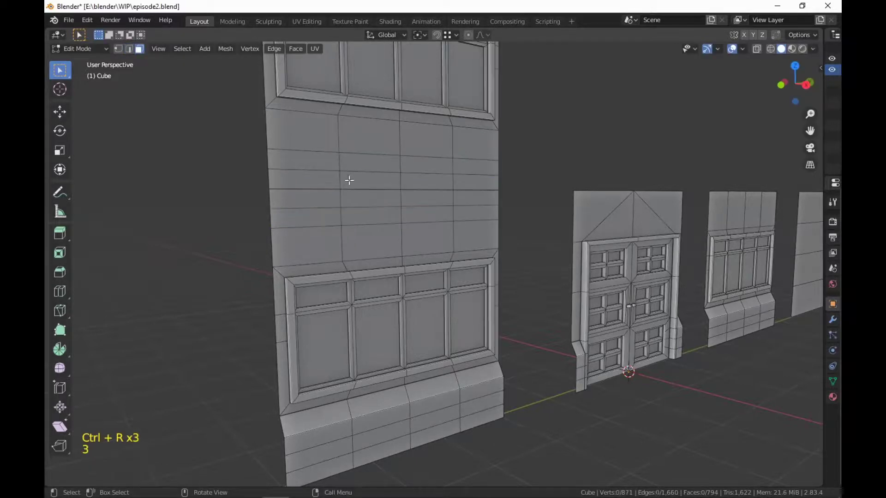
# Step: Select the full-width face rows directly above and below the joint between the two storeys
pyautogui.click(303, 178)
pyautogui.keyDown('ctrl'); pyautogui.click(477, 182); pyautogui.keyUp('ctrl')
pyautogui.keyDown('shift'); pyautogui.click(477, 200); pyautogui.keyUp('shift')
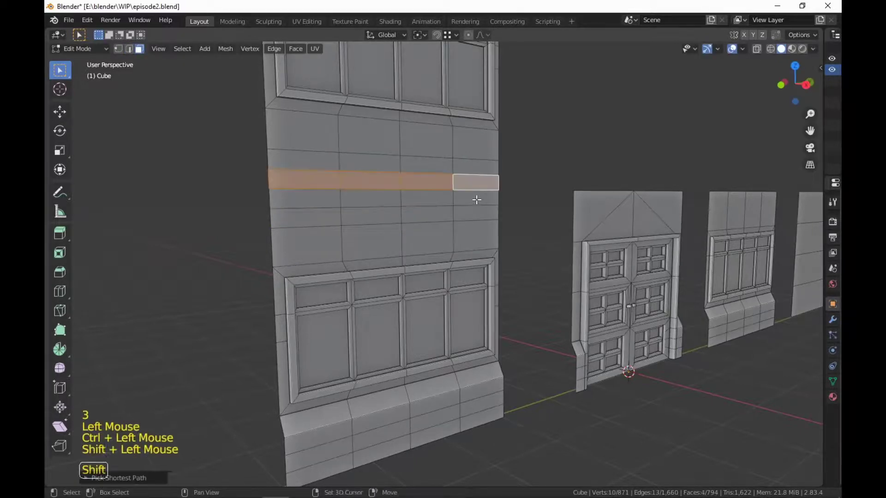
pyautogui.keyDown('ctrl'); pyautogui.click(302, 202); pyautogui.keyUp('ctrl')
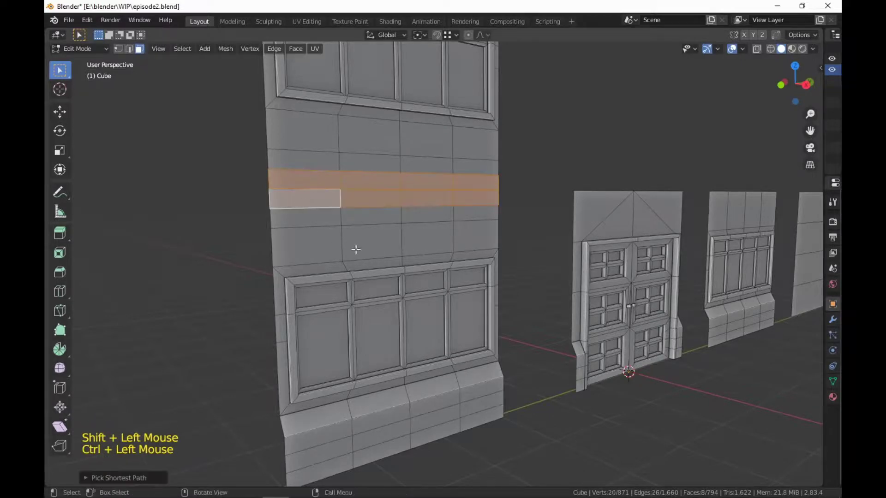
# Step: Try to extrude the selected band of faces 0.2 m outward along X, and undo the attempt
pyautogui.moveTo(447, 266); pyautogui.dragTo(520, 278, button='middle')
pyautogui.press('e')
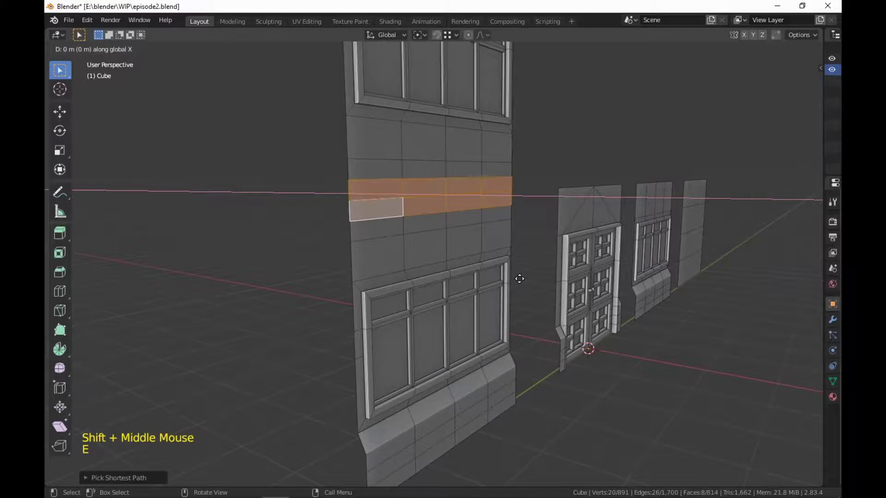
pyautogui.write('.')
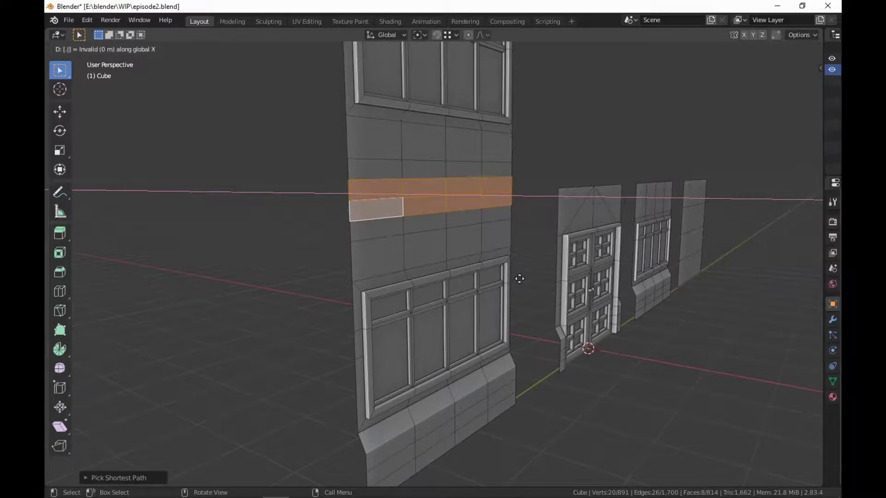
pyautogui.write('2')
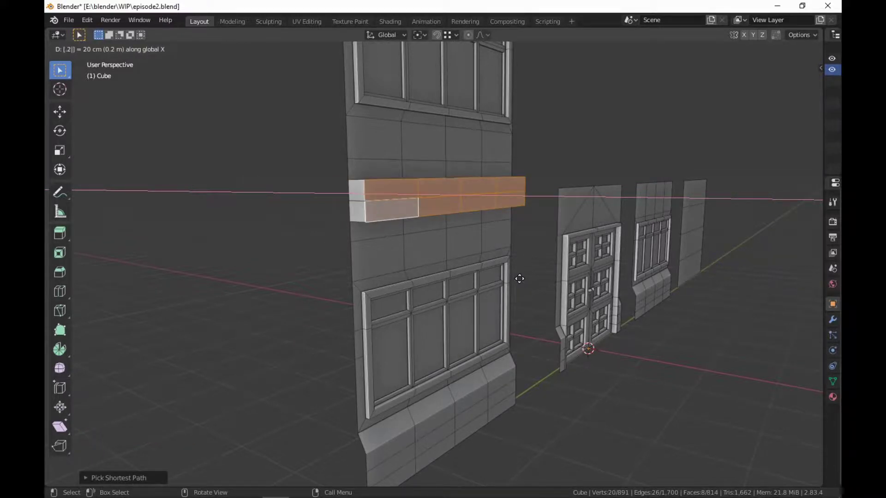
pyautogui.press('Escape')
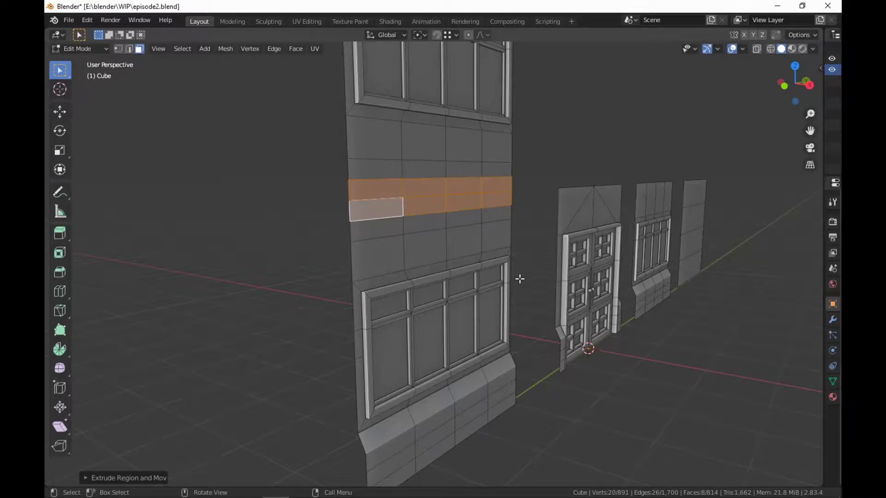
pyautogui.moveTo(452, 310)
pyautogui.mouseDown(button='middle')
pyautogui.moveTo(449, 318)
pyautogui.moveTo(449, 311)
pyautogui.mouseUp(button='middle')
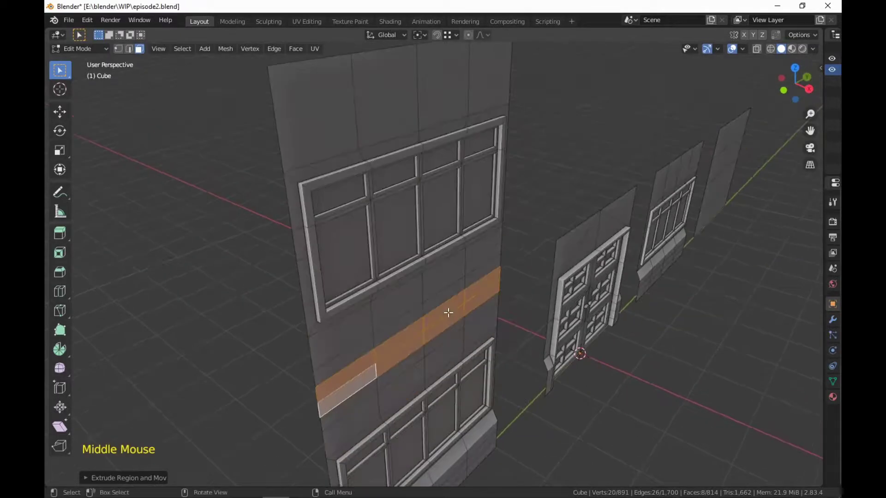
pyautogui.press('g')
pyautogui.rightClick(530, 429)
pyautogui.moveTo(531, 429); pyautogui.dragTo(518, 352, button='middle')
pyautogui.scroll(1, 489, 385)
pyautogui.hotkey('ctrl', 'z')
pyautogui.scroll(1, 520, 336)
pyautogui.scroll(-1, 521, 359)
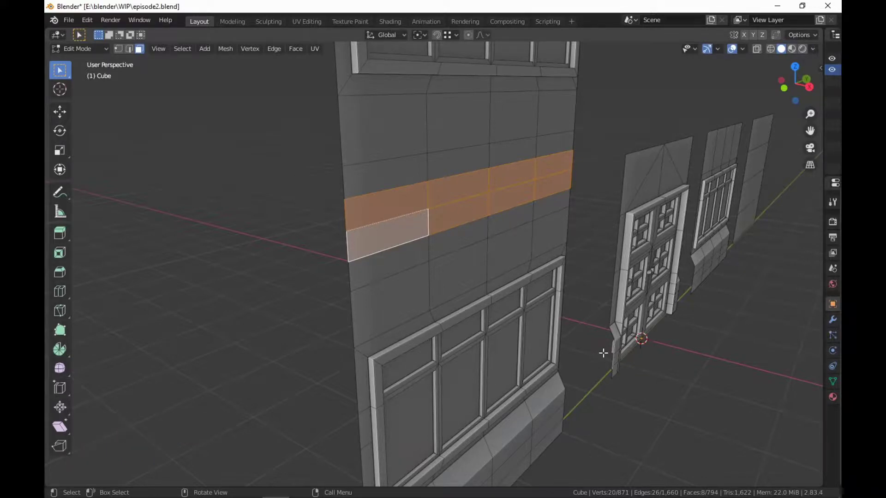
# Step: Extrude the selected band of faces at the storey joint outward by 0.05 m
pyautogui.press('e')
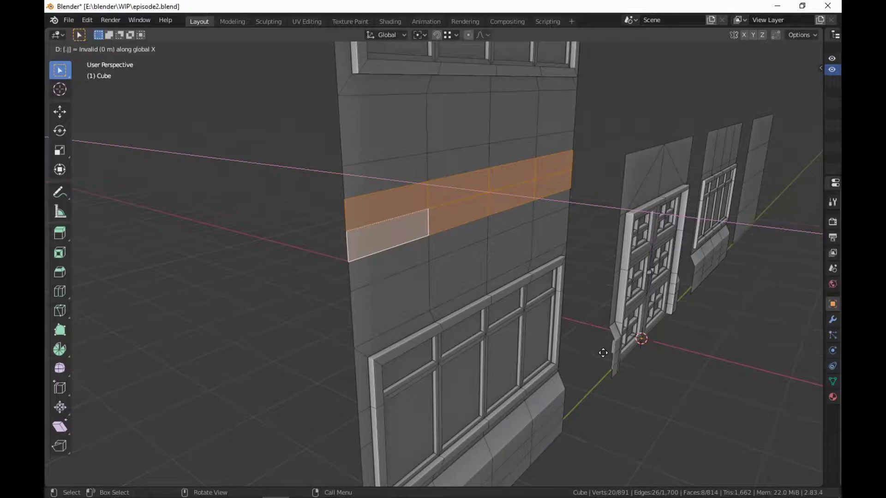
pyautogui.write('05')
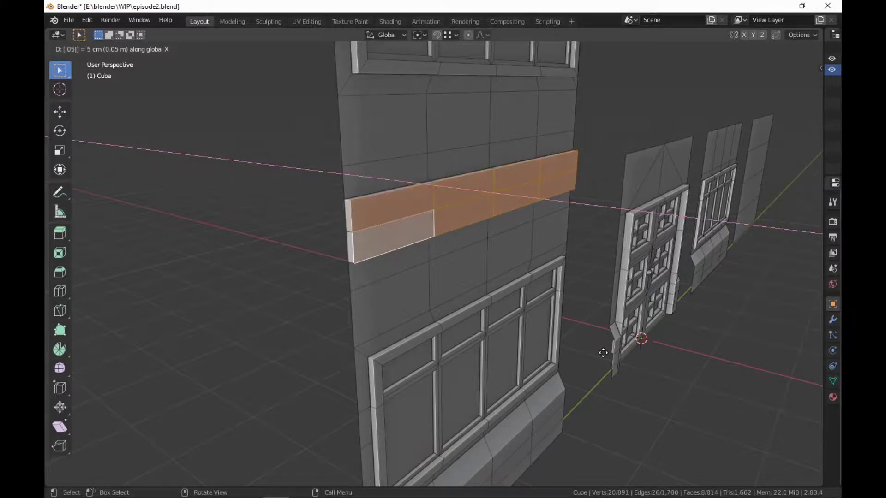
pyautogui.press('Return')
pyautogui.scroll(-2, 595, 364)
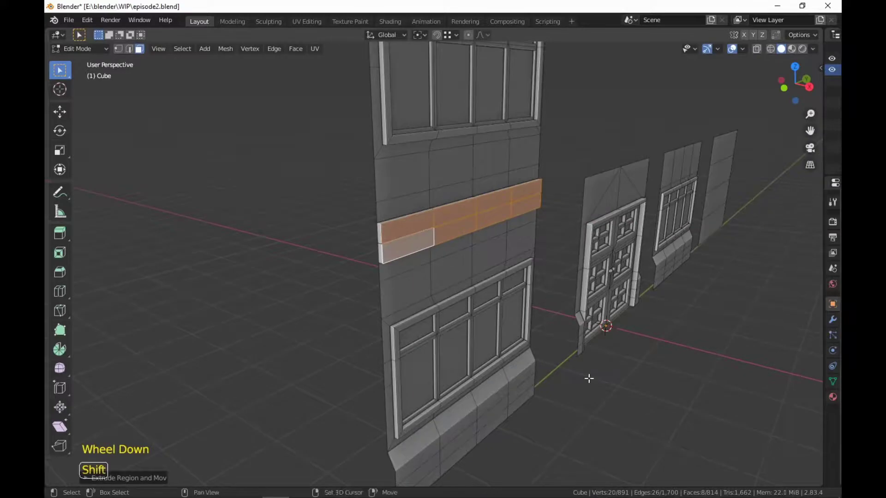
# Step: Select the four small end faces on both sides of the extruded band and delete them
pyautogui.keyDown('shift'); pyautogui.moveTo(589, 378); pyautogui.dragTo(648, 359, button='middle'); pyautogui.keyUp('shift')
pyautogui.click(514, 220)
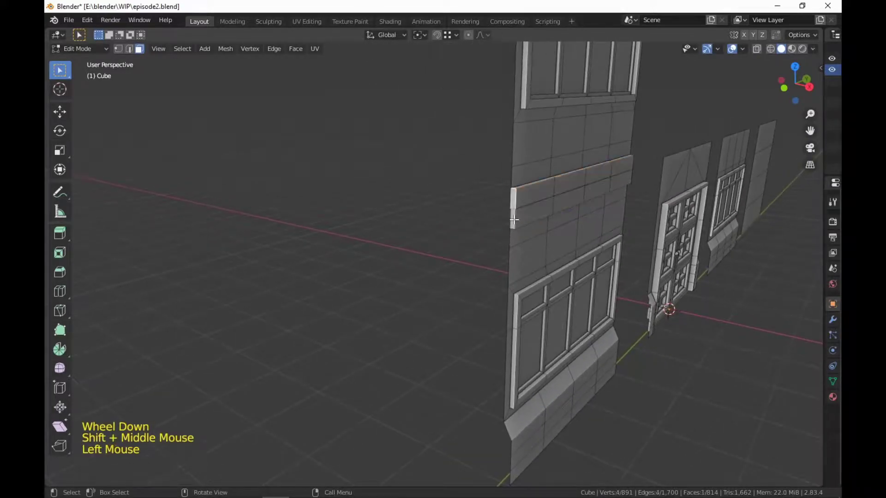
pyautogui.keyDown('shift'); pyautogui.click(513, 220); pyautogui.keyUp('shift')
pyautogui.moveTo(512, 221); pyautogui.dragTo(378, 272, button='middle')
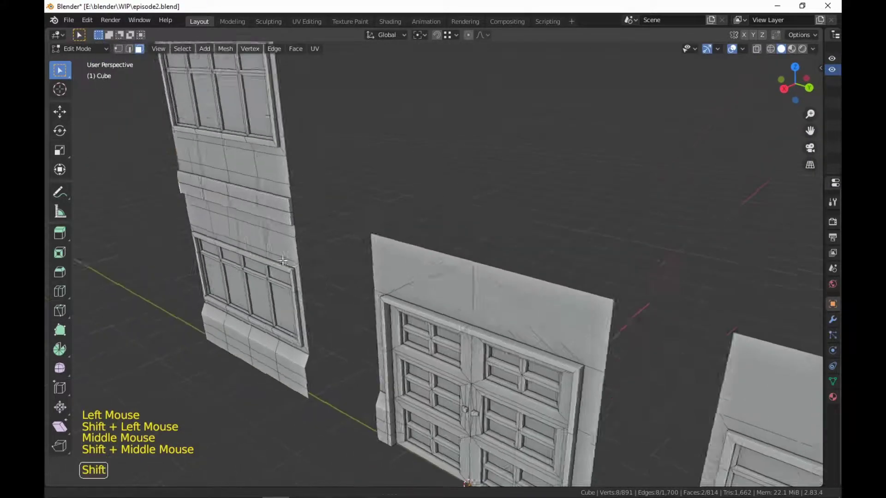
pyautogui.scroll(4, 378, 272)
pyautogui.keyDown('shift'); pyautogui.click(453, 102); pyautogui.keyUp('shift')
pyautogui.keyDown('shift'); pyautogui.click(453, 157); pyautogui.keyUp('shift')
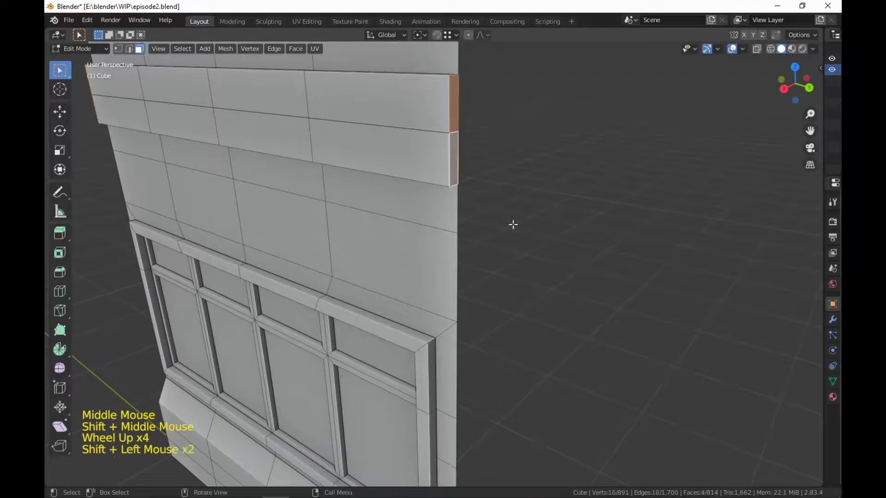
pyautogui.rightClick(512, 223)
pyautogui.click(492, 474)
pyautogui.scroll(-3, 640, 293)
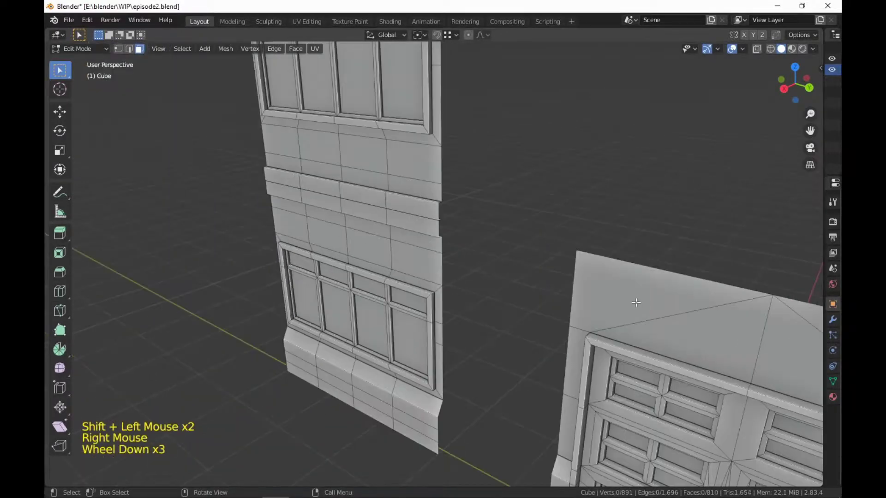
# Step: Delete both overlapping strips of inner faces hidden between the upper and lower halves of the band
pyautogui.moveTo(639, 303); pyautogui.dragTo(548, 311, button='middle')
pyautogui.scroll(2, 346, 249)
pyautogui.keyDown('shift'); pyautogui.moveTo(346, 249); pyautogui.dragTo(547, 120, button='middle'); pyautogui.keyUp('shift')
pyautogui.scroll(2, 532, 275)
pyautogui.click(538, 76)
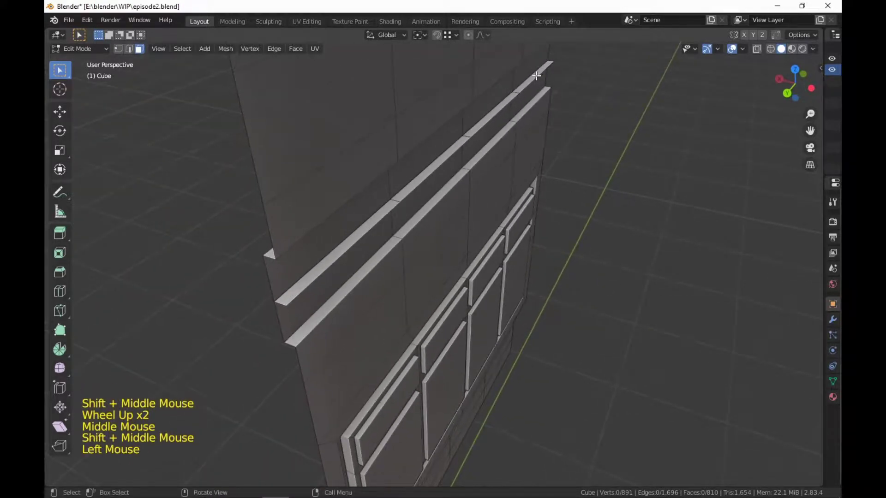
pyautogui.keyDown('ctrl'); pyautogui.click(396, 200); pyautogui.keyUp('ctrl')
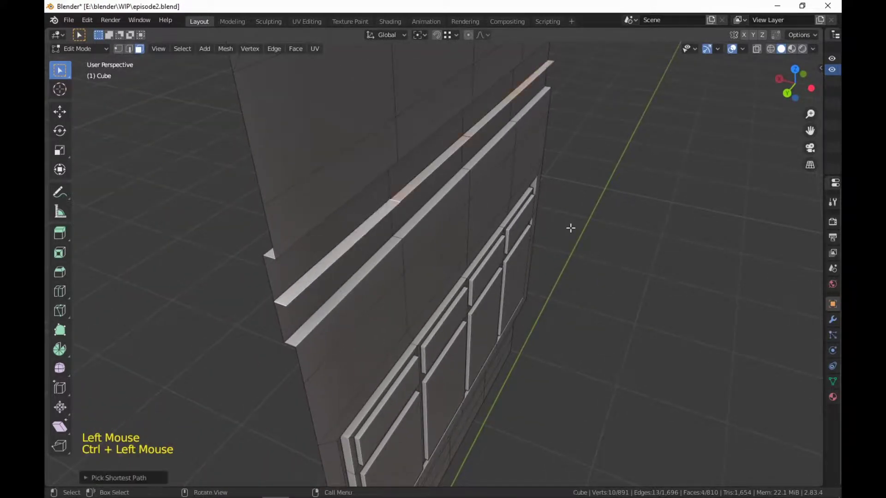
pyautogui.rightClick(699, 161)
pyautogui.click(666, 287)
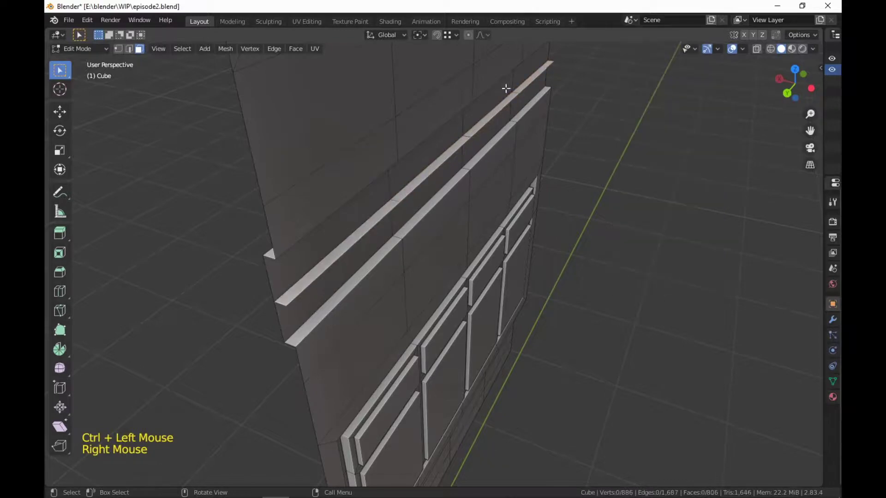
pyautogui.click(529, 81)
pyautogui.keyDown('ctrl'); pyautogui.click(395, 201); pyautogui.keyUp('ctrl')
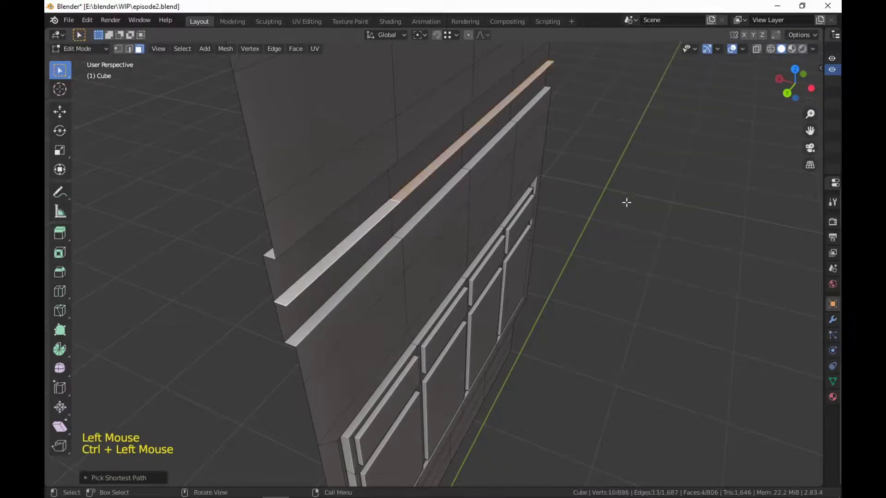
pyautogui.rightClick(601, 285)
pyautogui.click(611, 286)
# Step: Select the linked geometry of the lower and upper walls in turn to check that the storeys are separate pieces
pyautogui.scroll(-4, 611, 291)
pyautogui.moveTo(611, 291); pyautogui.dragTo(592, 201, button='middle')
pyautogui.scroll(-2, 562, 286)
pyautogui.scroll(3, 572, 295)
pyautogui.click(592, 200)
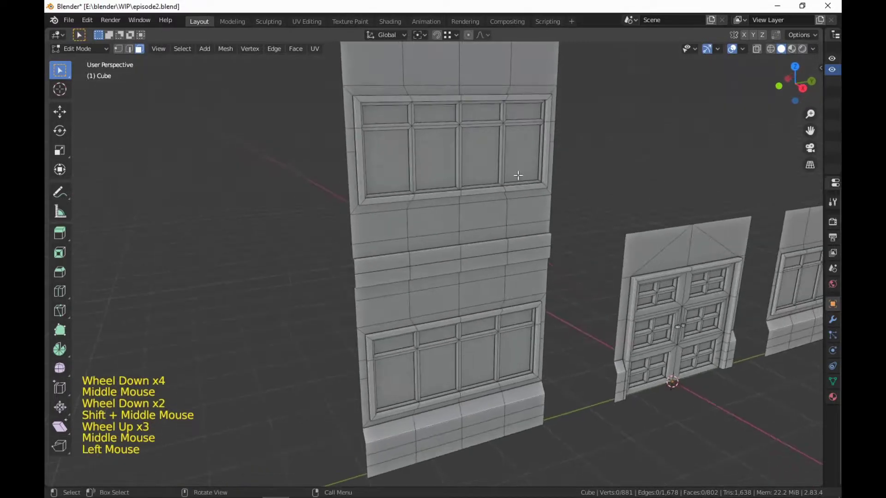
pyautogui.press('l')
pyautogui.click(589, 283)
pyautogui.press('l')
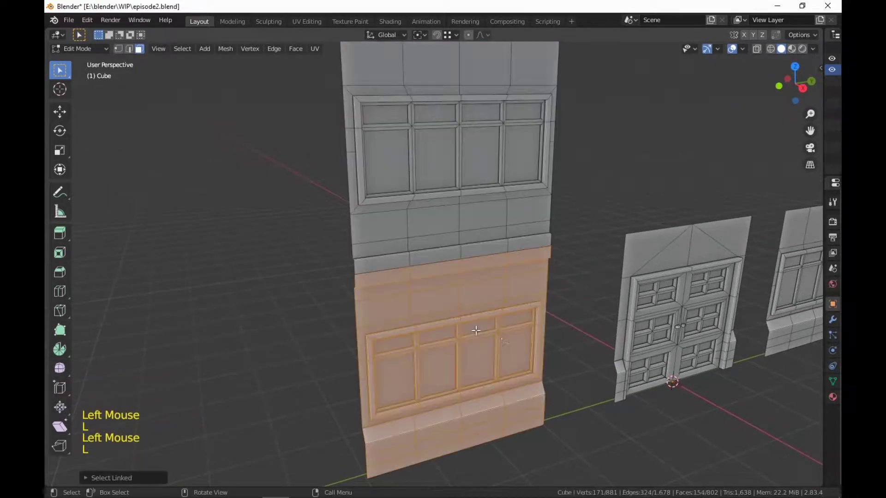
pyautogui.click(633, 122)
pyautogui.press('l')
pyautogui.click(648, 141)
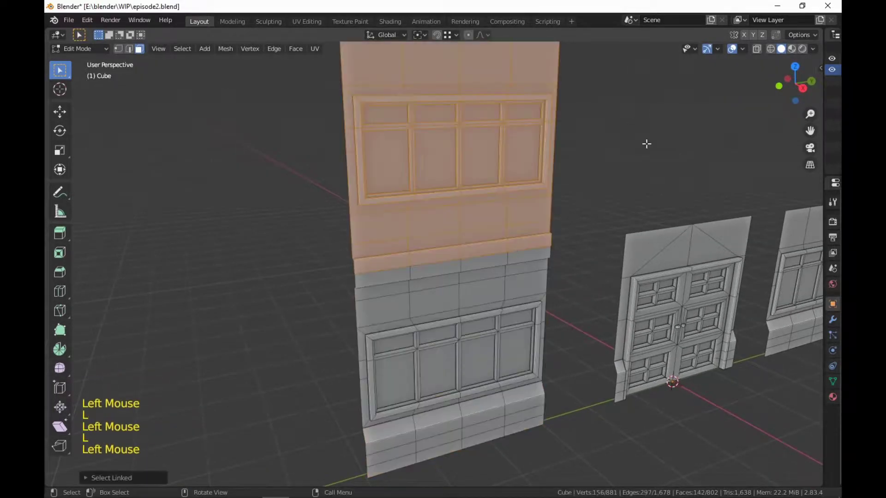
# Step: Inspect the profile of the protruding band and the whole row of wall modules from different angles
pyautogui.scroll(-3, 648, 329)
pyautogui.scroll(1, 468, 255)
pyautogui.scroll(-2, 724, 334)
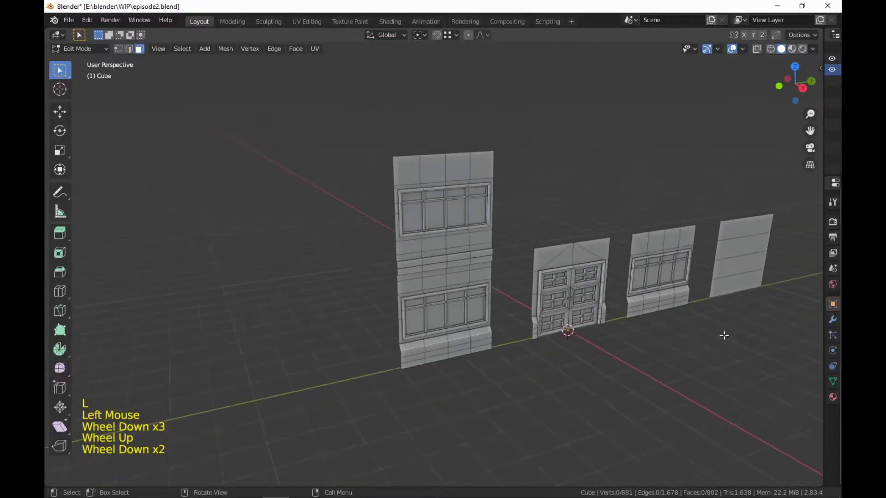
pyautogui.moveTo(724, 334); pyautogui.dragTo(706, 299, button='middle')
pyautogui.scroll(3, 622, 313)
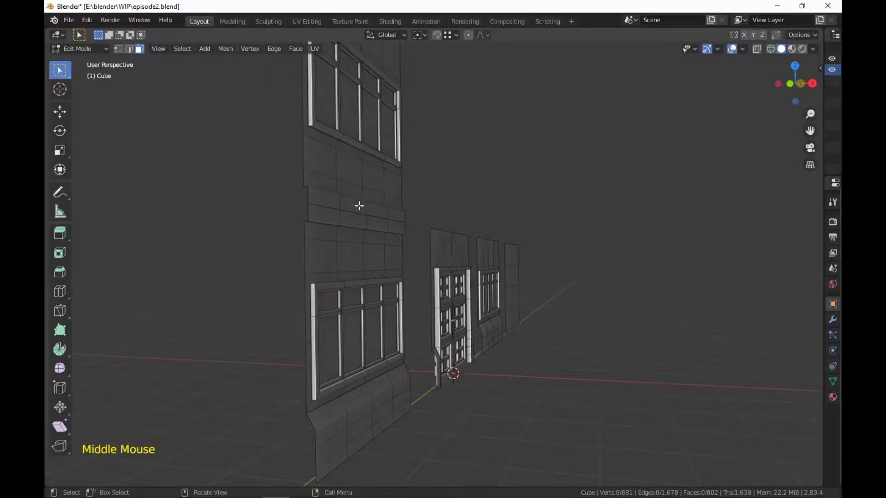
pyautogui.keyDown('shift'); pyautogui.moveTo(354, 224); pyautogui.dragTo(530, 193, button='middle'); pyautogui.keyUp('shift')
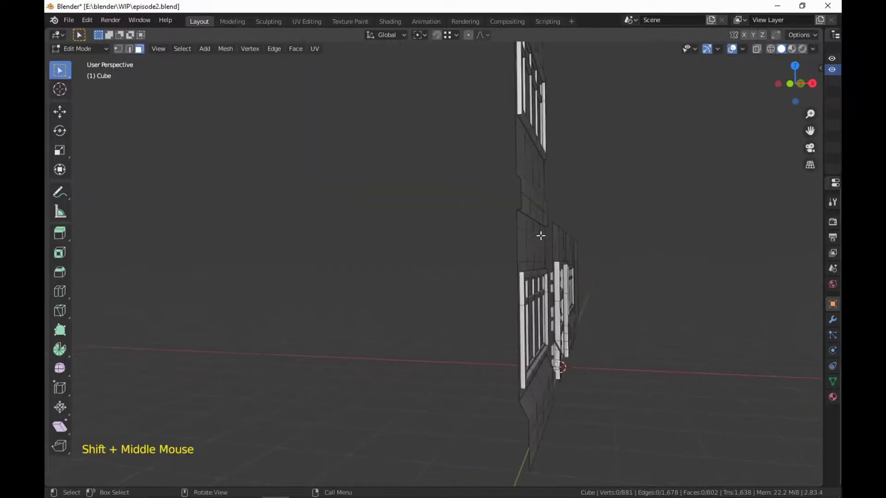
pyautogui.scroll(-3, 540, 236)
pyautogui.moveTo(718, 317); pyautogui.dragTo(562, 321, button='middle')
pyautogui.scroll(-1, 530, 325)
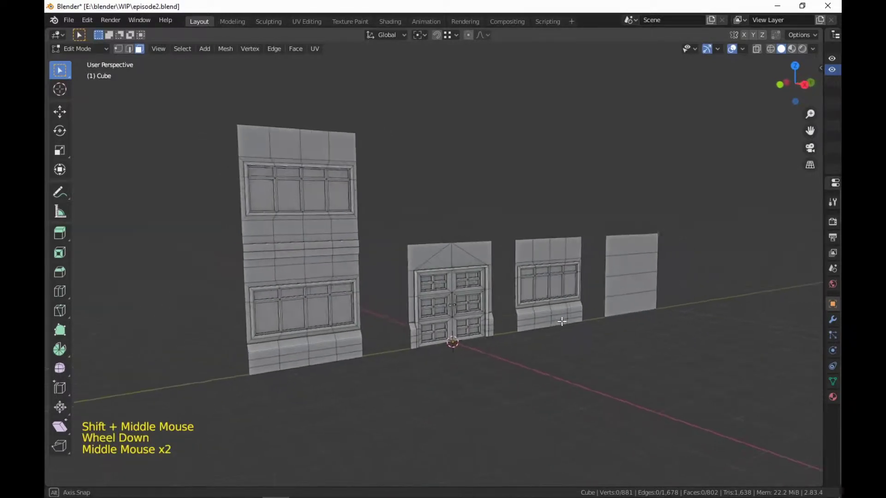
# Step: Add a centred horizontal loop cut above the upper window and another centred in the strip along the wall's top edge
pyautogui.scroll(1, 565, 320)
pyautogui.keyDown('shift'); pyautogui.moveTo(440, 315); pyautogui.dragTo(530, 327, button='middle'); pyautogui.keyUp('shift')
pyautogui.scroll(1, 537, 327)
pyautogui.press('ctrl')
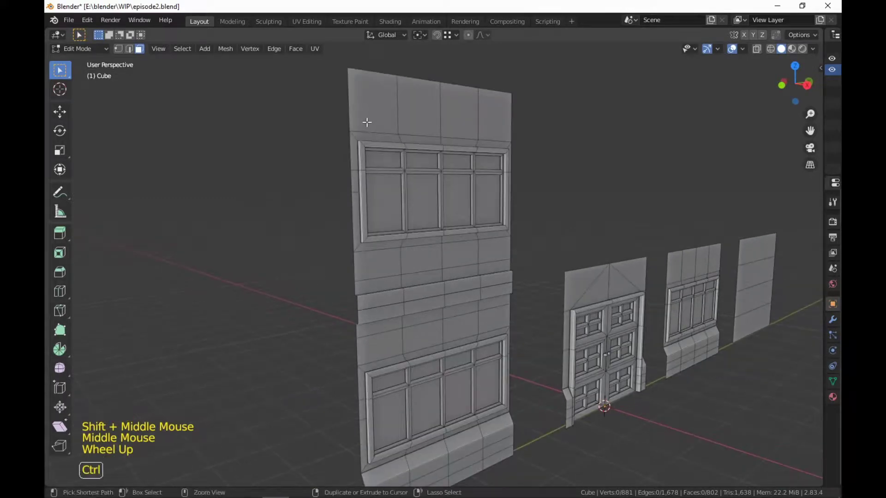
pyautogui.hotkey('ctrl', 'r')
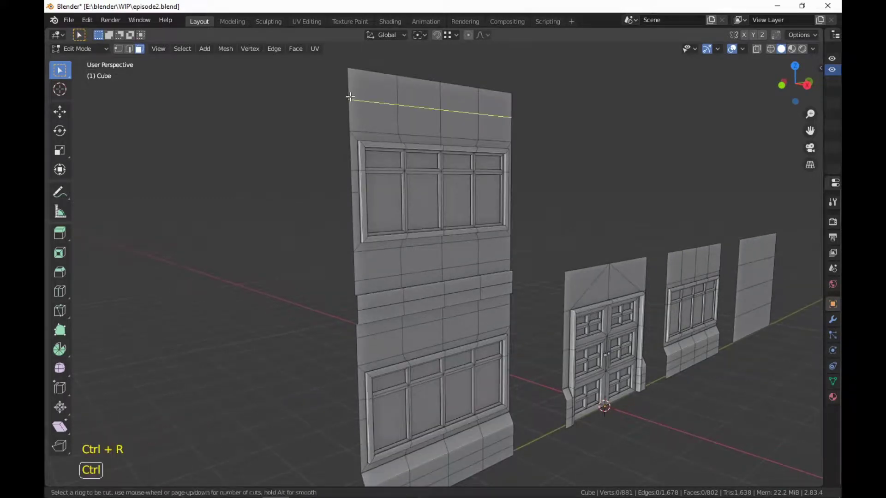
pyautogui.click(352, 101)
pyautogui.hotkey('ctrl', 'r')
pyautogui.click(368, 101)
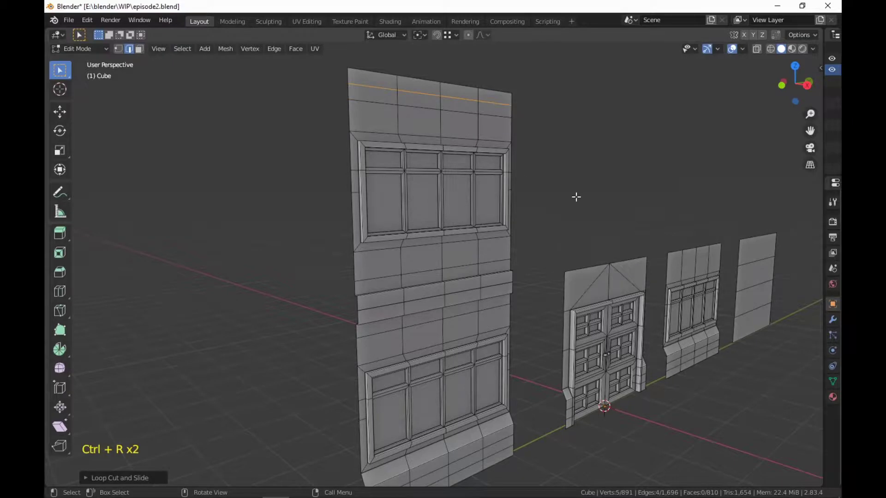
# Step: Select the topmost row of faces on the upper wall and extrude it outward by 0.05 m
pyautogui.press('3')
pyautogui.click(370, 82)
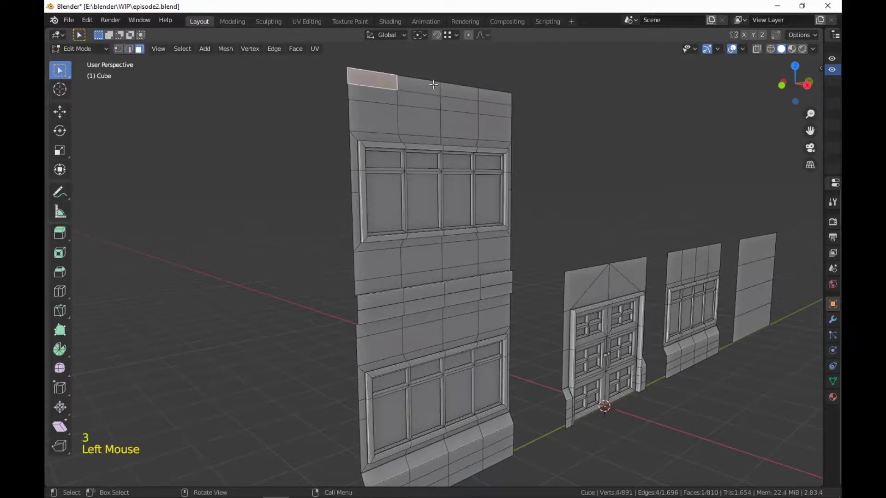
pyautogui.keyDown('ctrl'); pyautogui.click(491, 98); pyautogui.keyUp('ctrl')
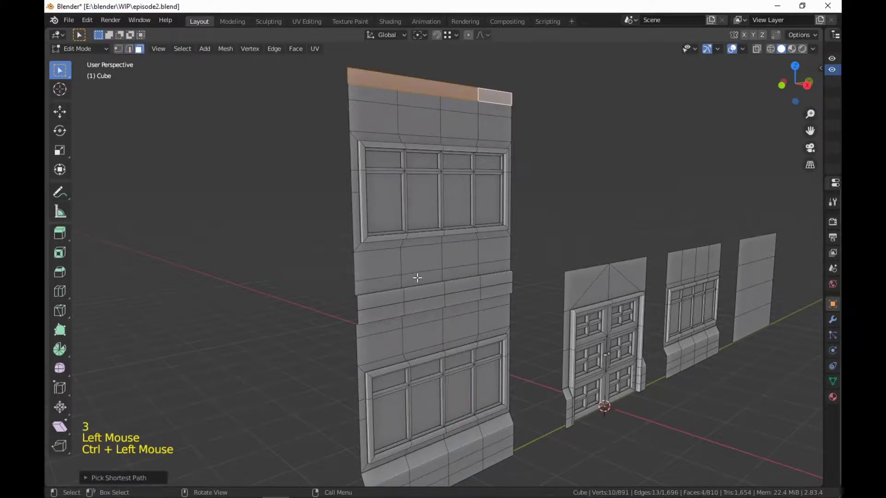
pyautogui.press('e')
pyautogui.click(441, 281)
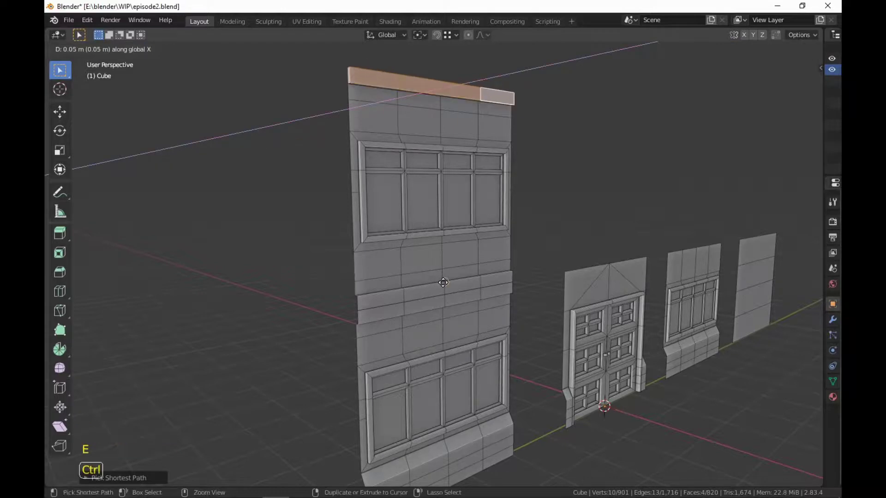
# Step: Select the two end faces of the protruding band at the top of the upper wall and delete them
pyautogui.moveTo(444, 282); pyautogui.dragTo(561, 332, button='middle')
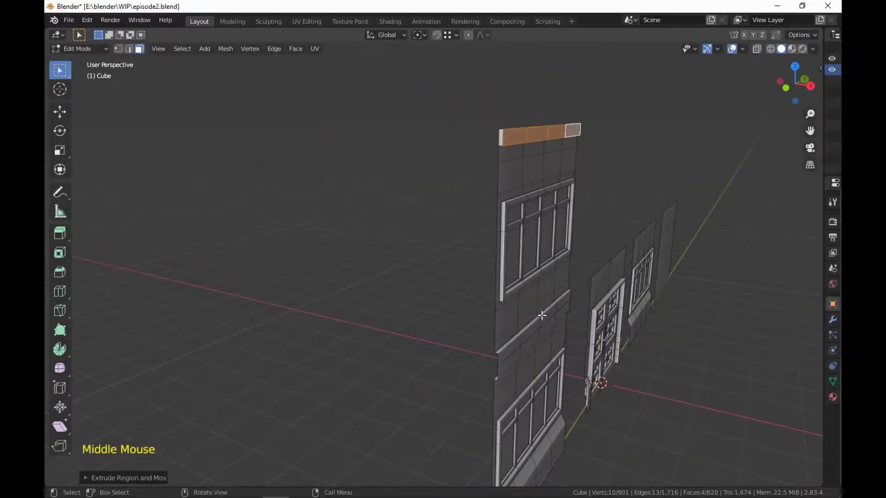
pyautogui.keyDown('shift'); pyautogui.moveTo(614, 312); pyautogui.dragTo(594, 323, button='middle'); pyautogui.keyUp('shift')
pyautogui.keyDown('shift'); pyautogui.scroll(1, 577, 299); pyautogui.keyUp('shift')
pyautogui.scroll(2, 577, 299)
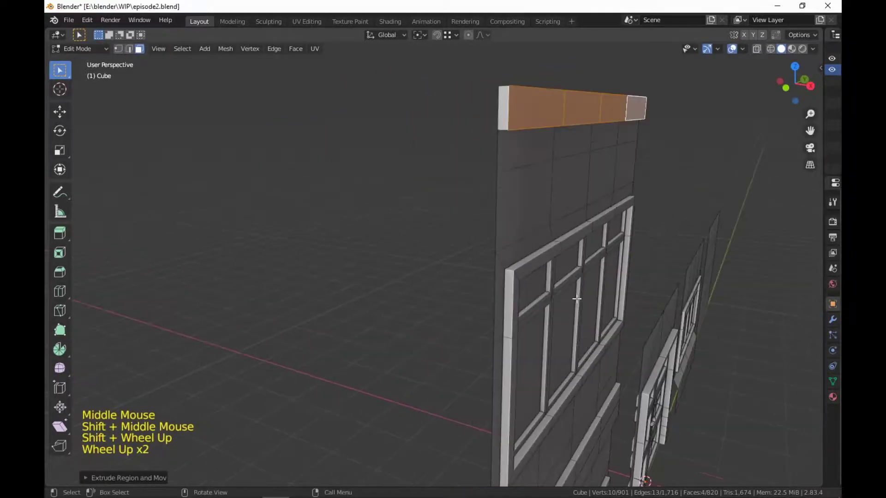
pyautogui.click(500, 113)
pyautogui.click(512, 102)
pyautogui.click(512, 103)
pyautogui.moveTo(511, 103); pyautogui.dragTo(417, 227, button='middle')
pyautogui.scroll(2, 417, 228)
pyautogui.keyDown('shift'); pyautogui.click(385, 202); pyautogui.keyUp('shift')
pyautogui.rightClick(385, 202)
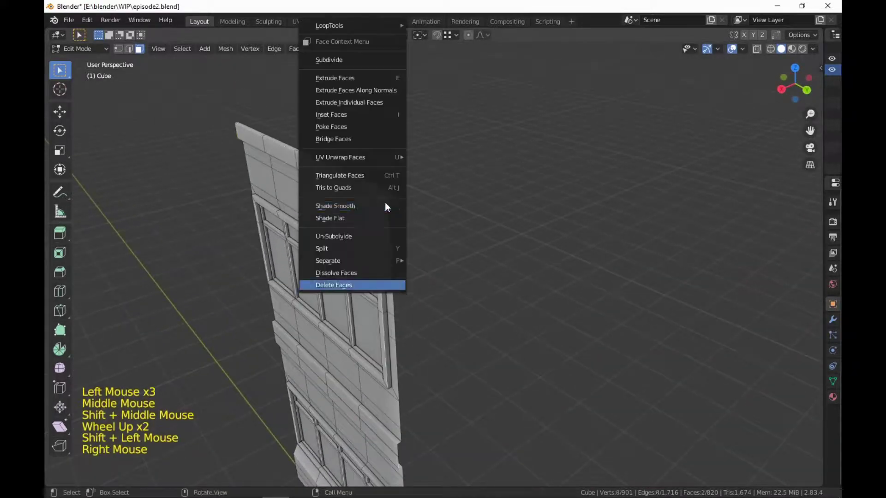
pyautogui.click(365, 285)
# Step: Select the row of upward-facing faces along the protruding top band and delete them
pyautogui.moveTo(411, 194); pyautogui.dragTo(368, 283, button='middle')
pyautogui.click(374, 247)
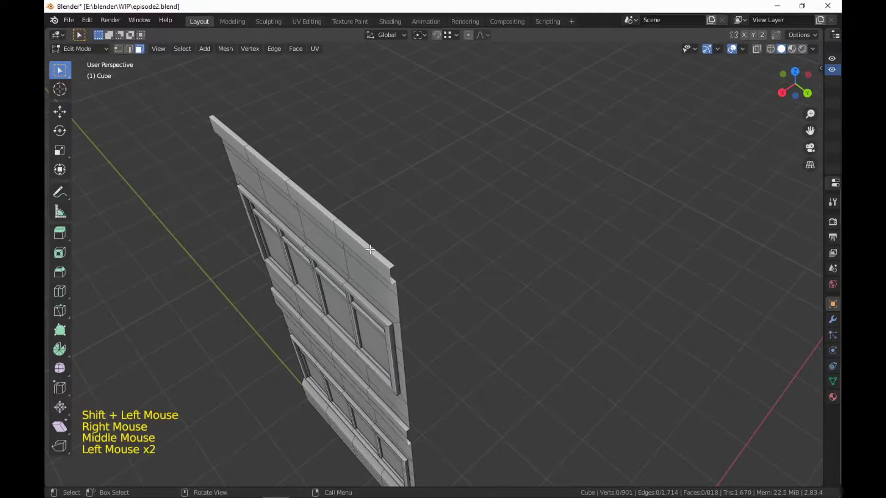
pyautogui.keyDown('ctrl'); pyautogui.click(228, 130); pyautogui.keyUp('ctrl')
pyautogui.rightClick(229, 130)
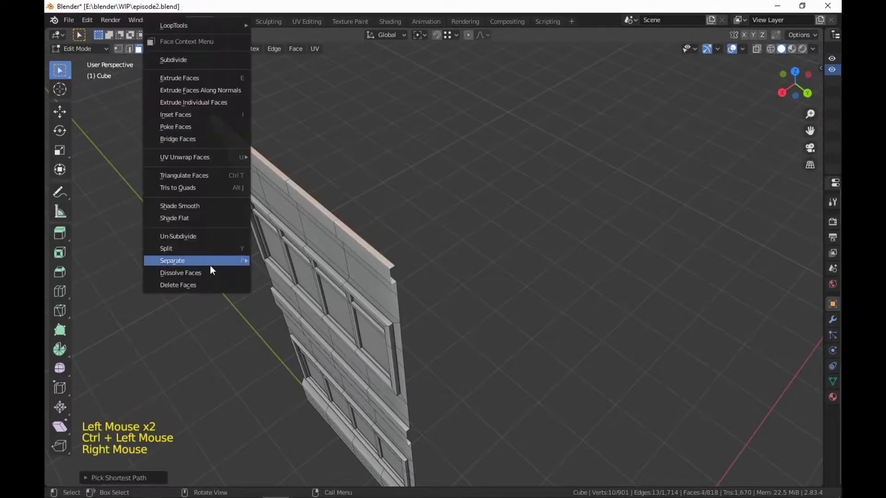
pyautogui.click(202, 285)
# Step: Examine the side profile of the stacked wall's protruding bands and opened top edge
pyautogui.scroll(-4, 233, 285)
pyautogui.moveTo(233, 285); pyautogui.dragTo(581, 217, button='middle')
pyautogui.scroll(1, 566, 214)
pyautogui.click(576, 221)
pyautogui.scroll(2, 618, 196)
pyautogui.scroll(-4, 553, 203)
pyautogui.scroll(1, 434, 204)
pyautogui.scroll(2, 617, 248)
pyautogui.keyDown('shift'); pyautogui.moveTo(617, 247); pyautogui.dragTo(480, 194, button='middle'); pyautogui.keyUp('shift')
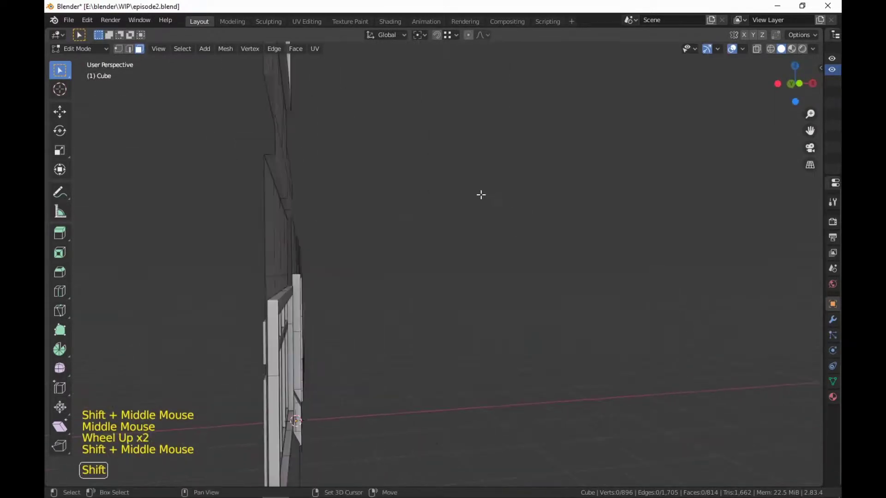
pyautogui.keyDown('shift'); pyautogui.moveTo(245, 223); pyautogui.dragTo(344, 214, button='middle'); pyautogui.keyUp('shift')
pyautogui.moveTo(440, 239); pyautogui.dragTo(336, 294, button='middle')
pyautogui.scroll(-4, 389, 271)
pyautogui.moveTo(390, 271); pyautogui.dragTo(456, 283, button='middle')
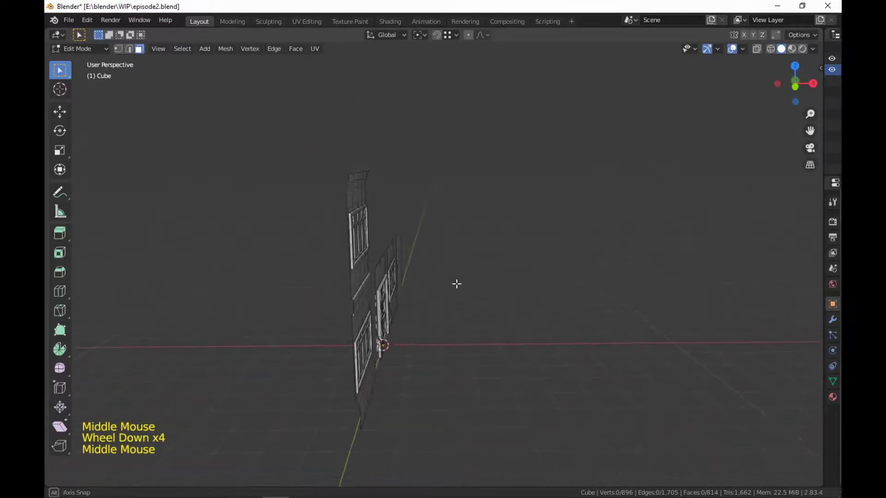
pyautogui.scroll(2, 452, 293)
pyautogui.scroll(-3, 502, 235)
pyautogui.moveTo(502, 235); pyautogui.dragTo(508, 379, button='middle')
# Step: Review the stacked window wall beside the door, window and plain wall modules from several angles
pyautogui.scroll(2, 391, 224)
pyautogui.scroll(-2, 505, 247)
pyautogui.scroll(1, 508, 245)
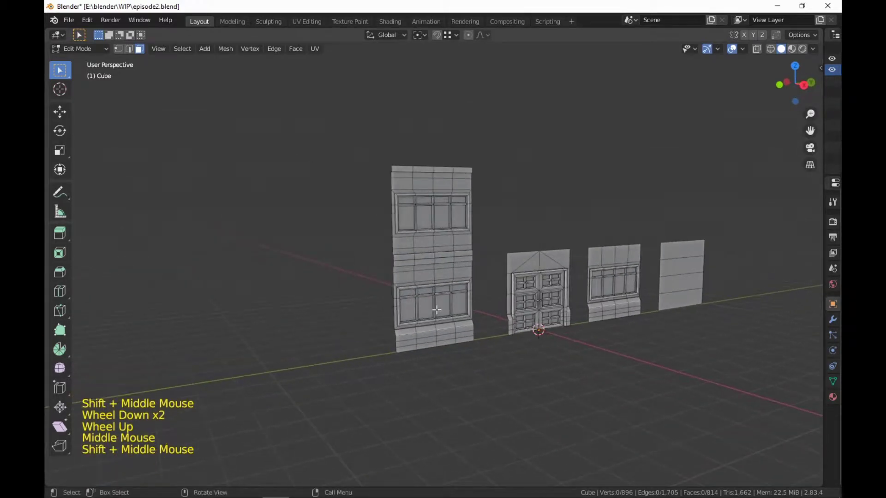
pyautogui.moveTo(561, 374); pyautogui.dragTo(595, 370, button='middle')
pyautogui.scroll(-1, 637, 375)
pyautogui.scroll(2, 532, 363)
pyautogui.scroll(1, 536, 364)
pyautogui.moveTo(536, 364); pyautogui.dragTo(554, 373, button='middle')
pyautogui.scroll(-1, 553, 375)
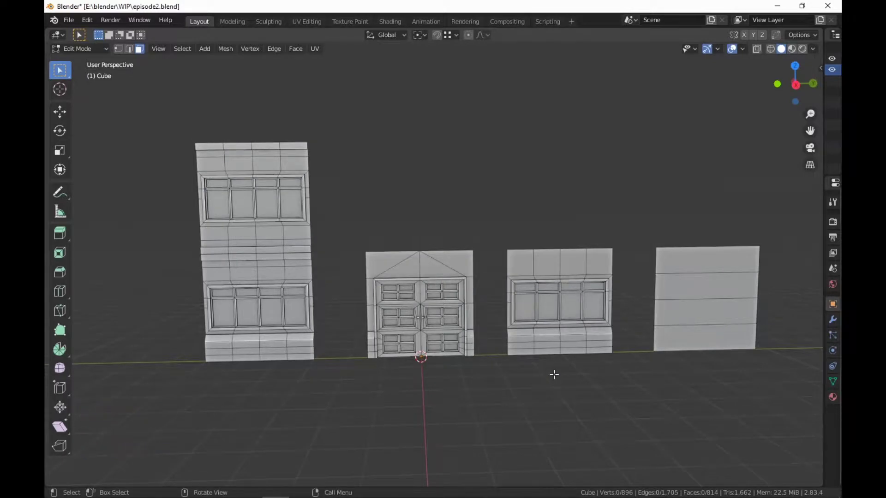
pyautogui.moveTo(611, 388); pyautogui.dragTo(637, 411, button='middle')
pyautogui.scroll(1, 643, 387)
pyautogui.scroll(-2, 642, 399)
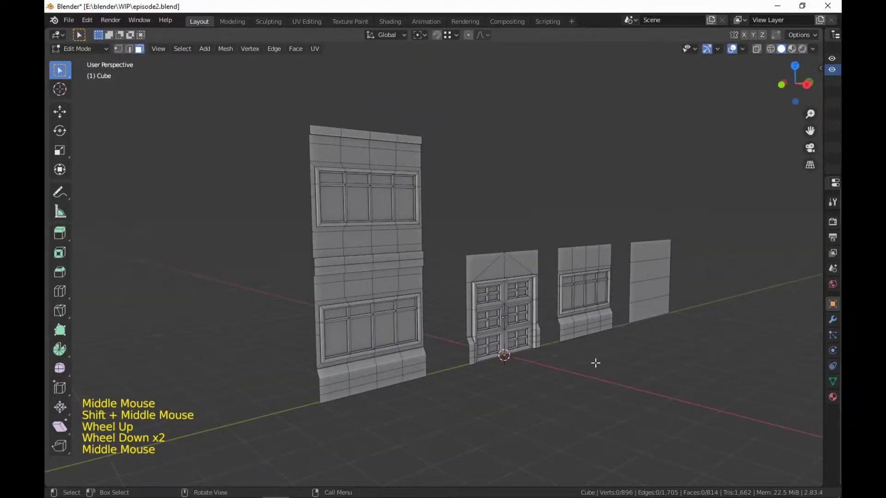
pyautogui.scroll(1, 600, 363)
pyautogui.keyDown('shift'); pyautogui.moveTo(610, 364); pyautogui.dragTo(619, 375, button='middle'); pyautogui.keyUp('shift')
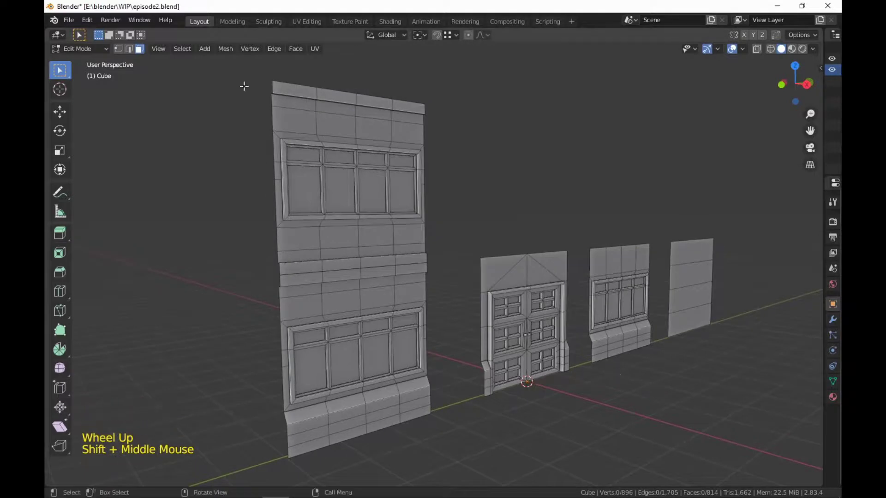
pyautogui.moveTo(567, 317); pyautogui.dragTo(327, 415, button='middle')
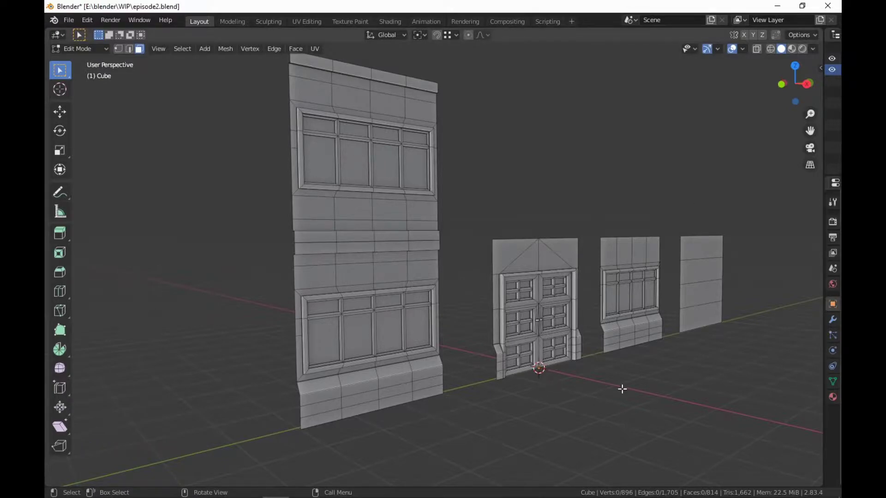
pyautogui.moveTo(621, 389); pyautogui.dragTo(527, 393, button='middle')
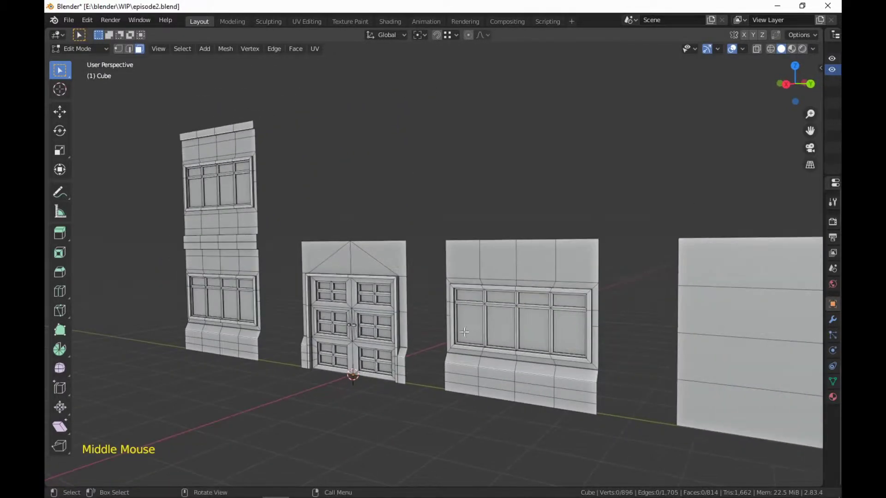
pyautogui.keyDown('shift'); pyautogui.moveTo(464, 332); pyautogui.dragTo(388, 337, button='middle'); pyautogui.keyUp('shift')
pyautogui.scroll(-2, 500, 306)
pyautogui.keyDown('shift'); pyautogui.scroll(1, 500, 306); pyautogui.keyUp('shift')
pyautogui.keyDown('shift'); pyautogui.moveTo(500, 307); pyautogui.dragTo(522, 334, button='middle'); pyautogui.keyUp('shift')
pyautogui.scroll(1, 521, 333)
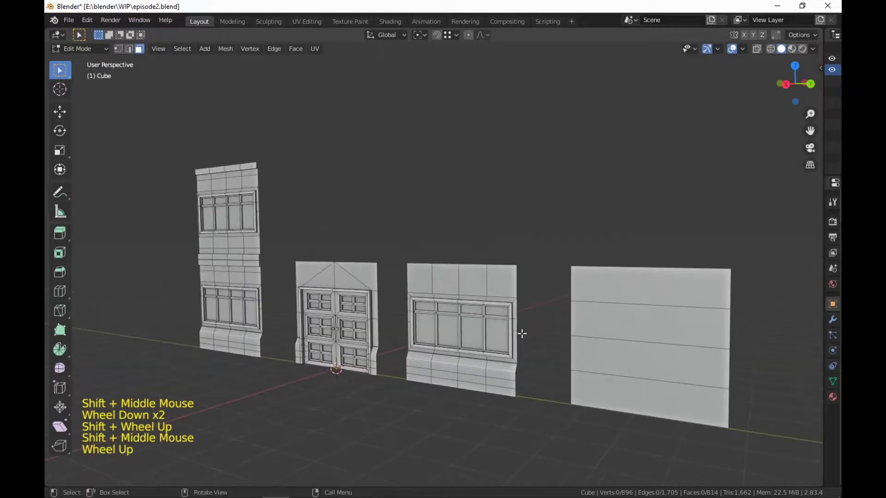
pyautogui.moveTo(261, 317); pyautogui.dragTo(421, 370, button='middle')
pyautogui.keyDown('shift'); pyautogui.moveTo(512, 402); pyautogui.dragTo(464, 381, button='middle'); pyautogui.keyUp('shift')
pyautogui.scroll(1, 576, 390)
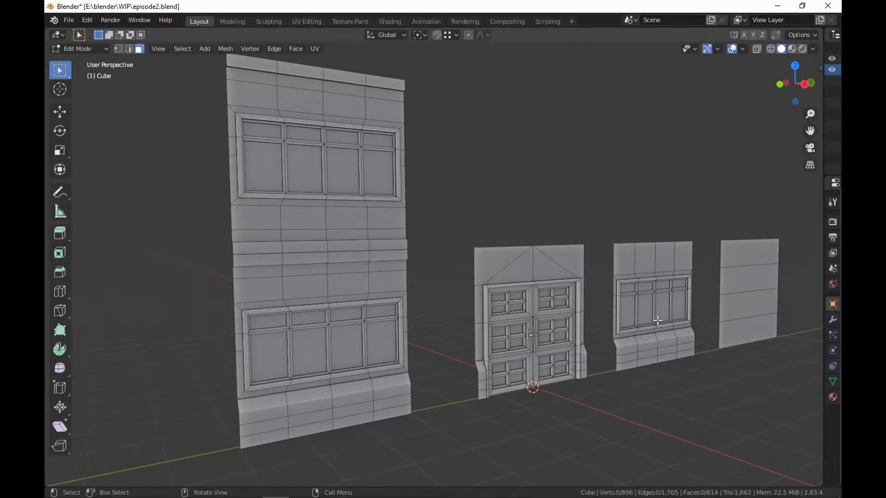
pyautogui.moveTo(657, 320); pyautogui.dragTo(636, 332, button='middle')
pyautogui.scroll(-2, 650, 323)
pyautogui.scroll(2, 652, 336)
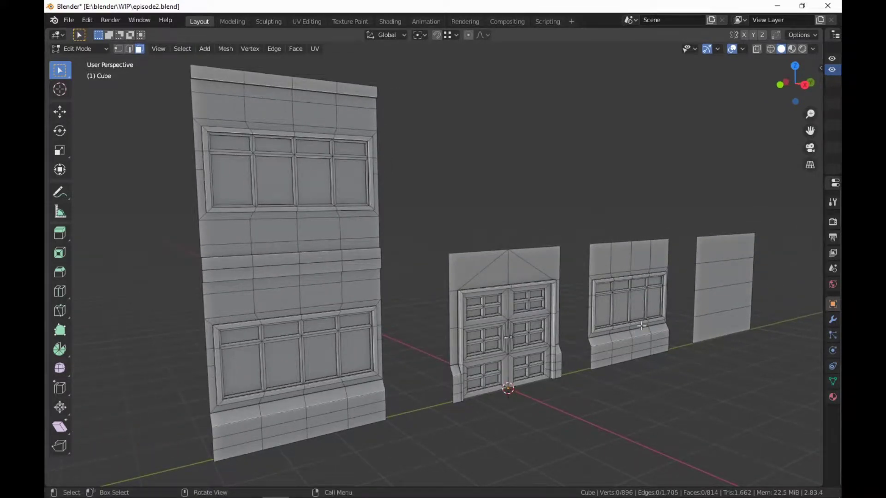
pyautogui.moveTo(641, 323); pyautogui.dragTo(589, 339, button='middle')
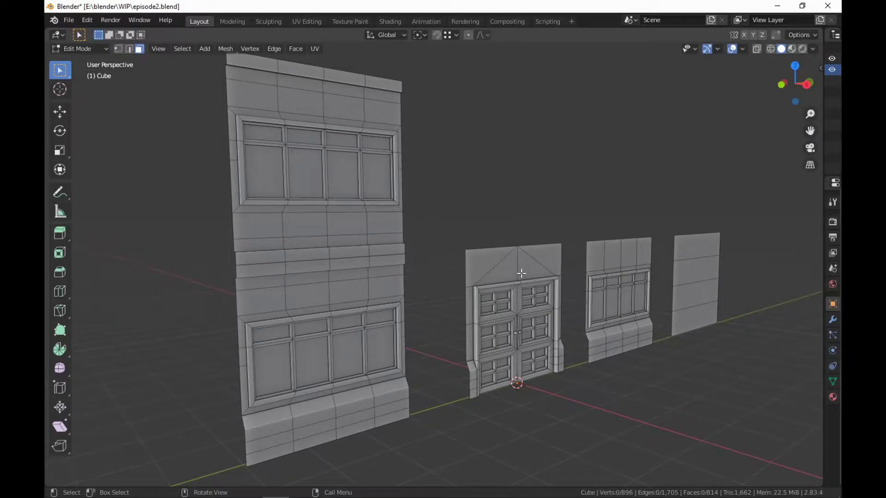
pyautogui.moveTo(407, 271); pyautogui.dragTo(425, 272, button='middle')
pyautogui.keyDown('shift'); pyautogui.moveTo(566, 392); pyautogui.dragTo(350, 424, button='middle'); pyautogui.keyUp('shift')
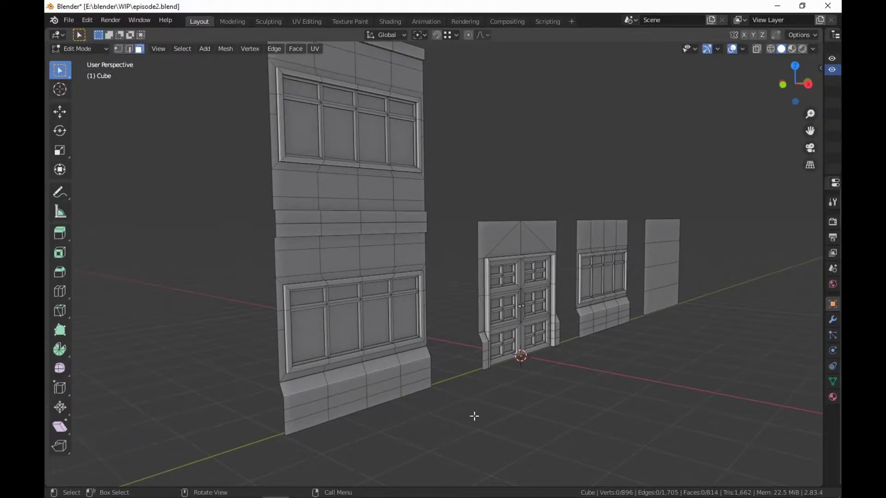
pyautogui.moveTo(474, 415); pyautogui.dragTo(593, 443, button='middle')
pyautogui.scroll(1, 441, 414)
pyautogui.scroll(-2, 478, 439)
pyautogui.scroll(1, 568, 444)
pyautogui.scroll(1, 578, 429)
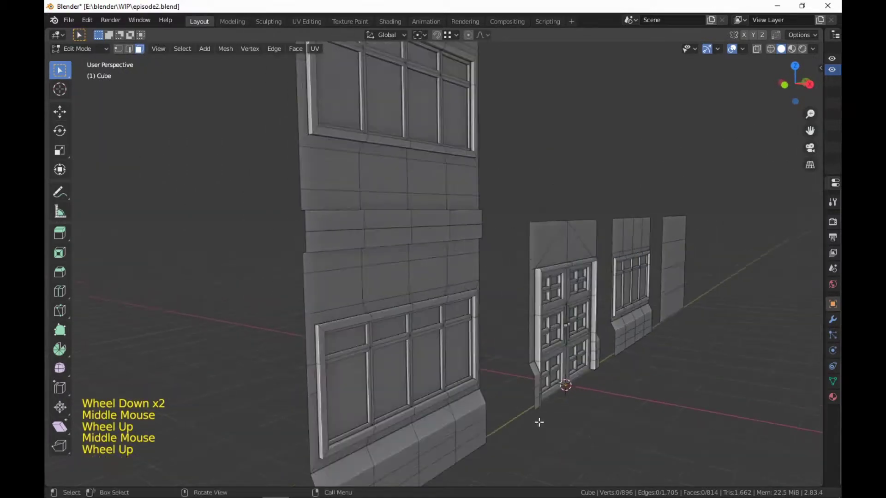
pyautogui.keyDown('shift'); pyautogui.moveTo(503, 376); pyautogui.dragTo(524, 348, button='middle'); pyautogui.keyUp('shift')
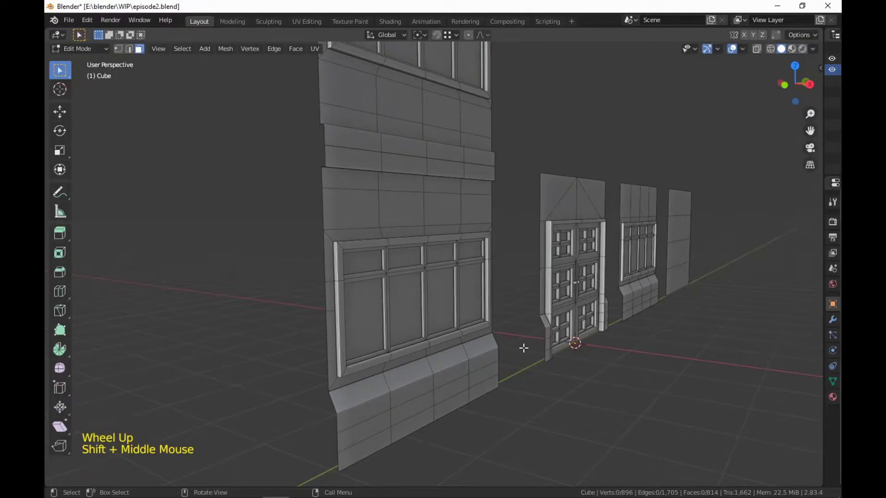
# Step: Move the middle horizontal edge of the plain wall outward along X by about 1.2 m
pyautogui.press('2')
pyautogui.keyDown('shift'); pyautogui.moveTo(630, 310); pyautogui.dragTo(414, 344, button='middle'); pyautogui.keyUp('shift')
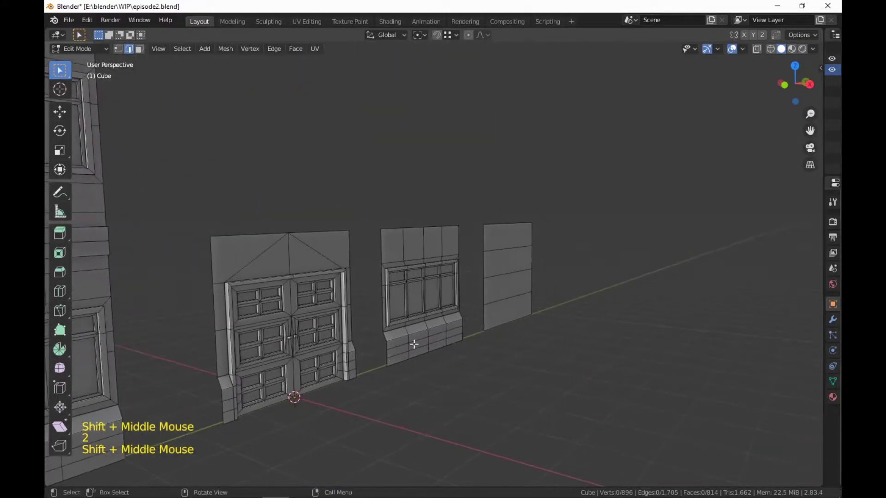
pyautogui.click(506, 282)
pyautogui.press('g')
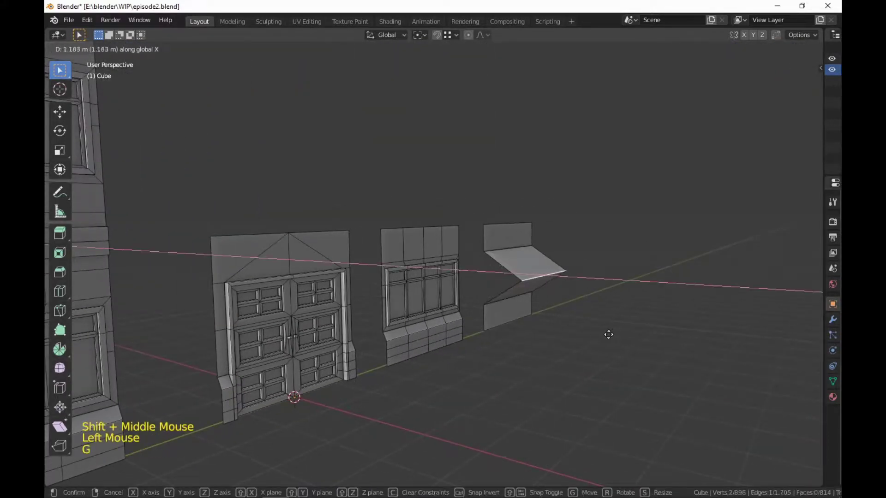
pyautogui.click(606, 335)
# Step: Select the two slanted faces meeting at the pulled-out edge and flatten them by scaling to 0 along X
pyautogui.press('3')
pyautogui.click(543, 255)
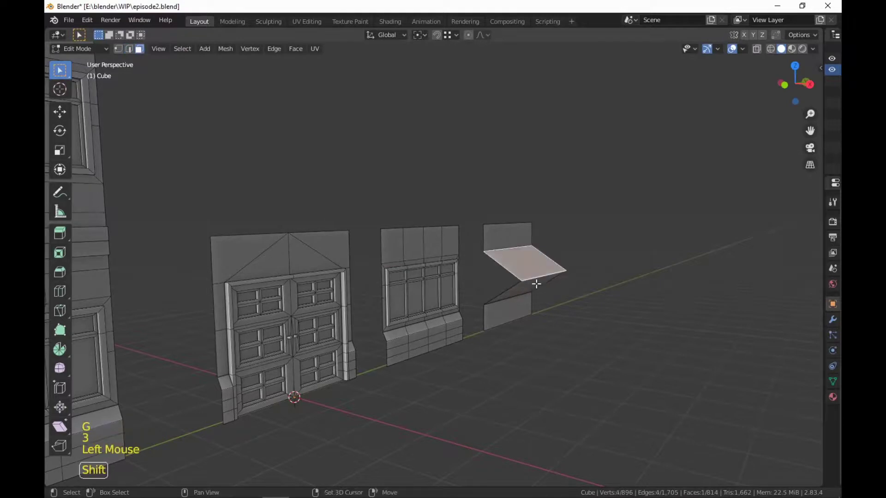
pyautogui.keyDown('shift'); pyautogui.click(533, 283); pyautogui.keyUp('shift')
pyautogui.press('s')
pyautogui.press('x')
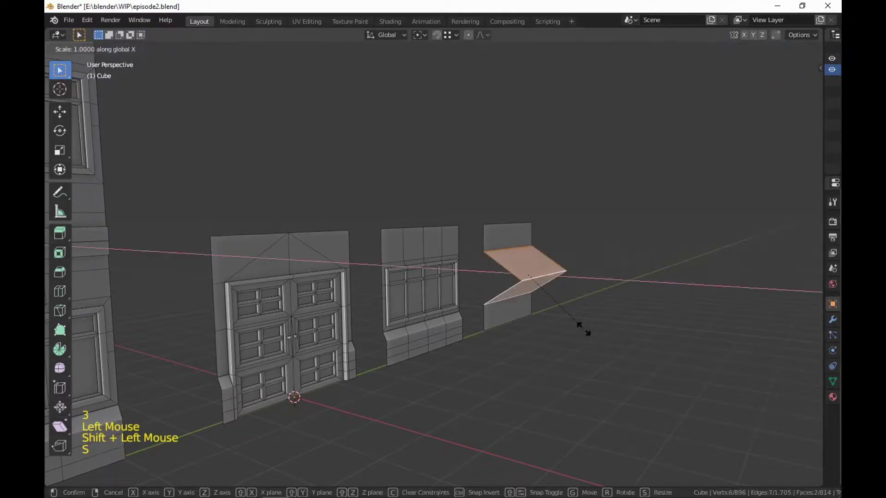
pyautogui.press('0')
pyautogui.press('Return')
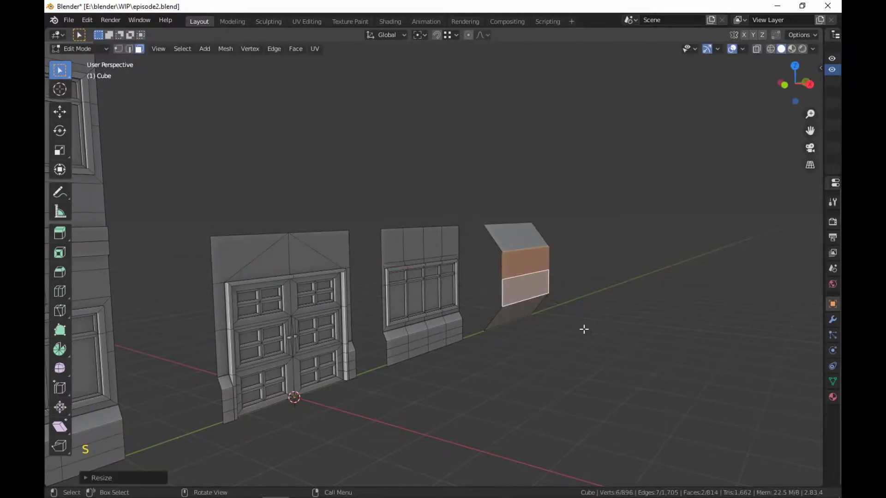
# Step: Select all four faces of the plain wall and flatten them into one plane by scaling to 0 along X
pyautogui.scroll(2, 584, 329)
pyautogui.keyDown('shift'); pyautogui.moveTo(591, 320); pyautogui.dragTo(508, 352, button='middle'); pyautogui.keyUp('shift')
pyautogui.keyDown('shift'); pyautogui.scroll(1, 508, 352); pyautogui.keyUp('shift')
pyautogui.scroll(3, 546, 224)
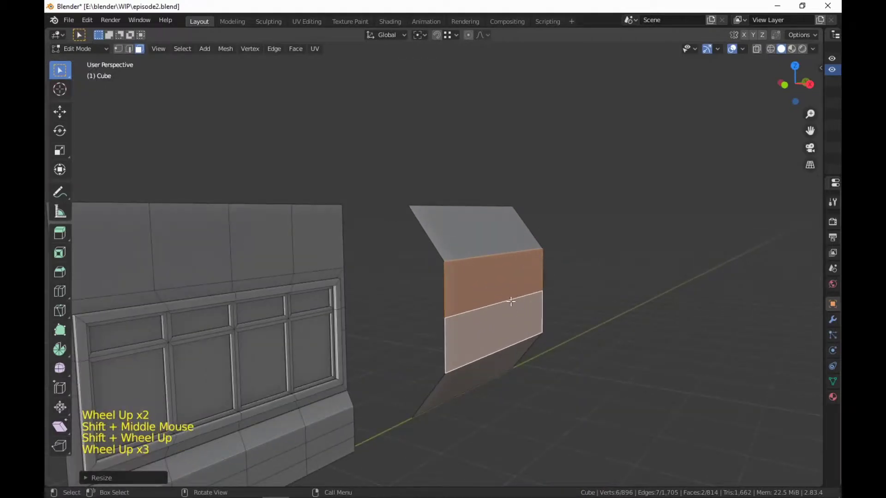
pyautogui.moveTo(470, 237); pyautogui.dragTo(585, 370, button='middle')
pyautogui.keyDown('shift'); pyautogui.click(537, 229); pyautogui.keyUp('shift')
pyautogui.keyDown('ctrl'); pyautogui.click(532, 377); pyautogui.keyUp('ctrl')
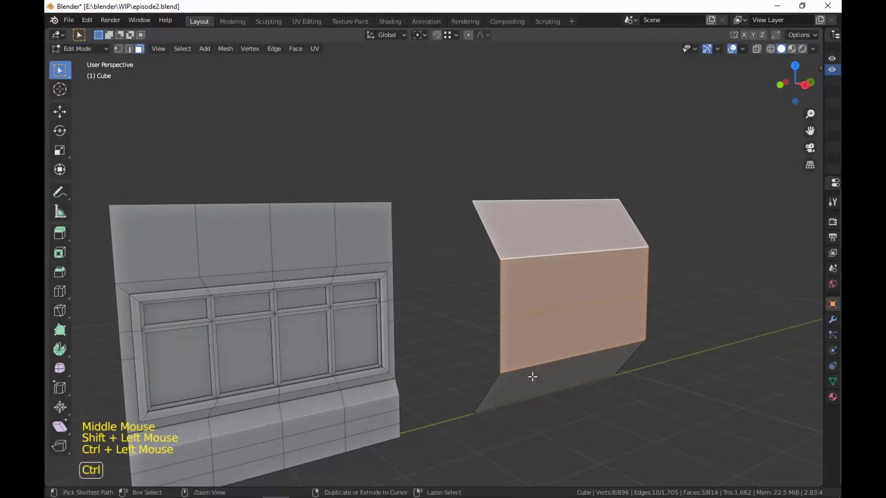
pyautogui.moveTo(532, 377); pyautogui.dragTo(680, 435, button='middle')
pyautogui.press('s')
pyautogui.press('x')
pyautogui.press('0')
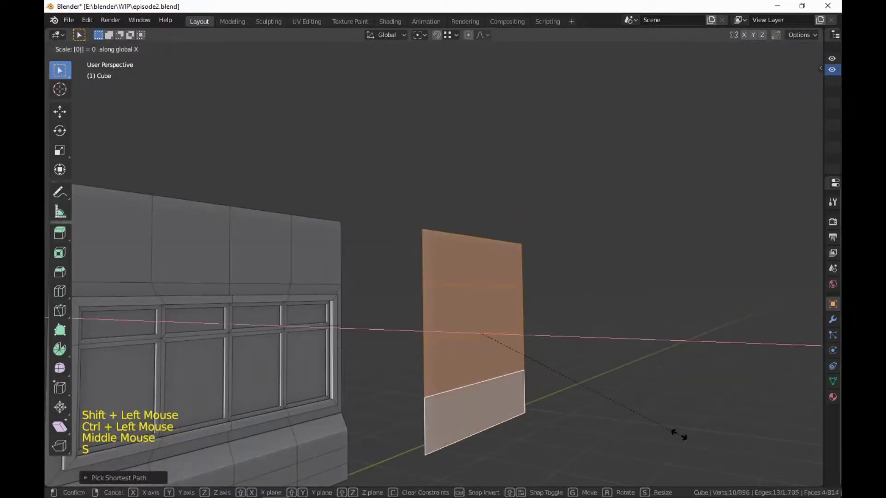
pyautogui.press('Return')
# Step: Move the flattened plain wall along X, snapping it to the neighbouring window wall's top corner, and clear the selection
pyautogui.moveTo(666, 444); pyautogui.dragTo(541, 249, button='middle')
pyautogui.scroll(-3, 452, 272)
pyautogui.keyDown('shift'); pyautogui.scroll(-1, 452, 272); pyautogui.keyUp('shift')
pyautogui.press('g')
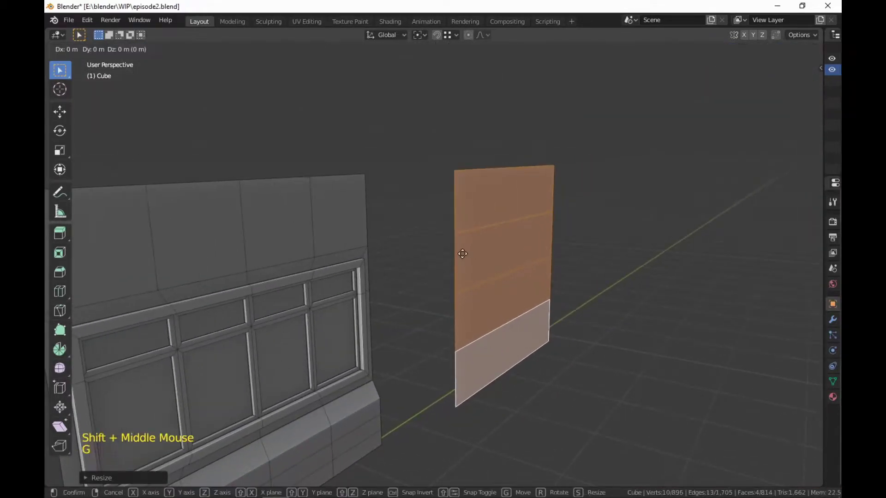
pyautogui.press('ctrl')
pyautogui.click(367, 174)
pyautogui.scroll(-4, 669, 317)
pyautogui.moveTo(668, 316); pyautogui.dragTo(538, 344, button='middle')
pyautogui.click(335, 342)
# Step: Look over the realigned plain wall and the complete set of modules from both sides
pyautogui.scroll(2, 472, 356)
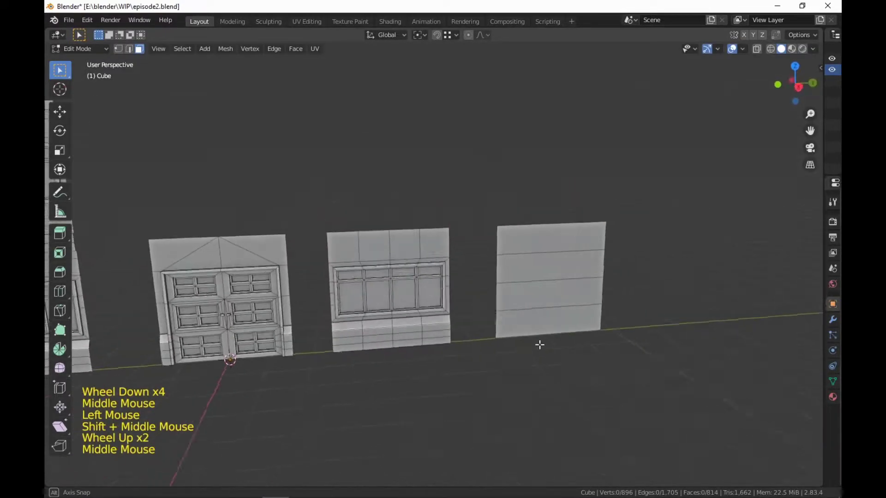
pyautogui.scroll(3, 421, 375)
pyautogui.scroll(3, 694, 313)
pyautogui.keyDown('shift'); pyautogui.moveTo(421, 376); pyautogui.dragTo(599, 346, button='middle'); pyautogui.keyUp('shift')
pyautogui.scroll(-2, 479, 337)
pyautogui.scroll(-1, 479, 337)
pyautogui.keyDown('shift'); pyautogui.moveTo(599, 346); pyautogui.dragTo(636, 400, button='middle'); pyautogui.keyUp('shift')
pyautogui.scroll(-3, 644, 344)
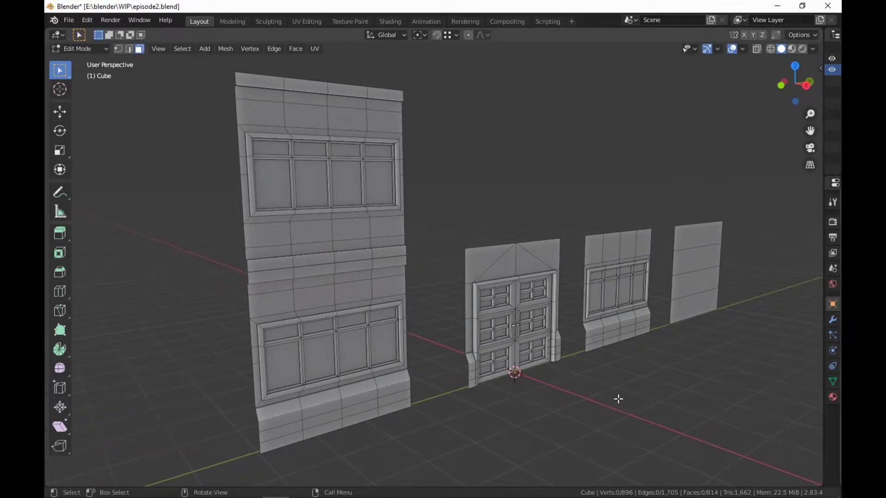
pyautogui.keyDown('shift'); pyautogui.moveTo(617, 399); pyautogui.dragTo(598, 397, button='middle'); pyautogui.keyUp('shift')
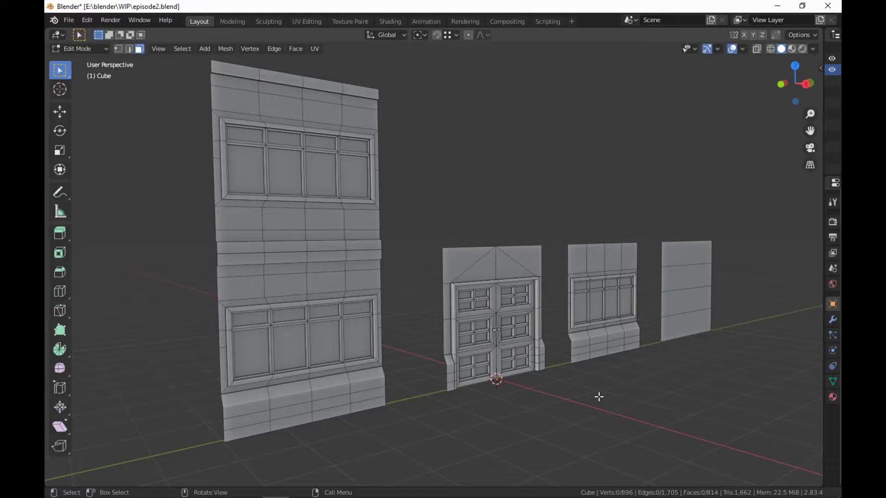
pyautogui.moveTo(599, 397); pyautogui.dragTo(500, 381, button='middle')
pyautogui.scroll(-2, 578, 377)
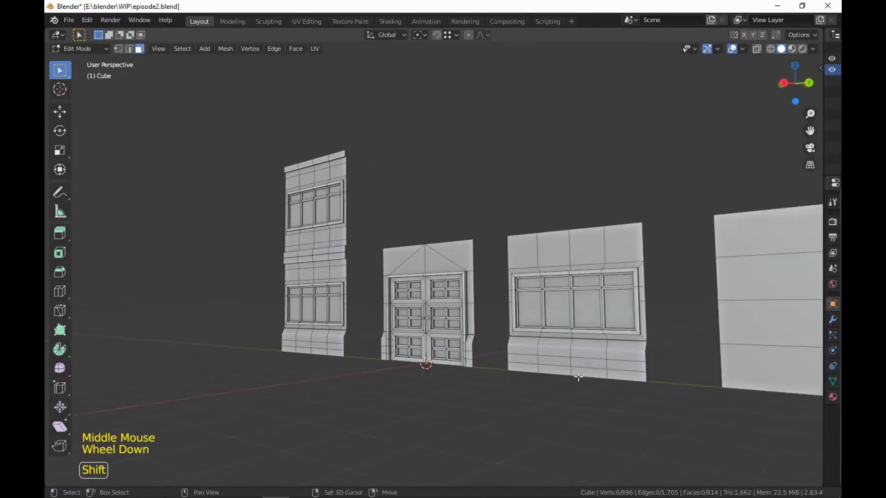
pyautogui.keyDown('shift'); pyautogui.moveTo(578, 377); pyautogui.dragTo(496, 395, button='middle'); pyautogui.keyUp('shift')
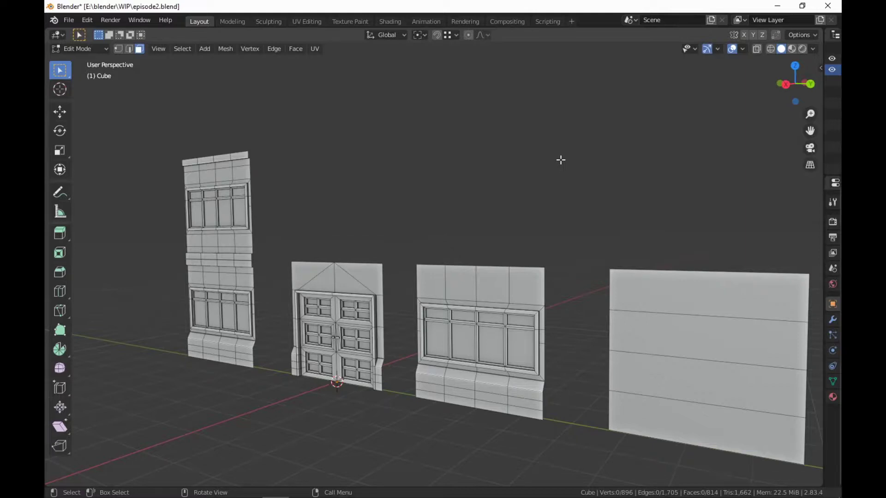
pyautogui.moveTo(426, 214); pyautogui.dragTo(567, 188, button='middle')
pyautogui.scroll(-2, 575, 222)
pyautogui.scroll(3, 525, 229)
pyautogui.scroll(2, 544, 202)
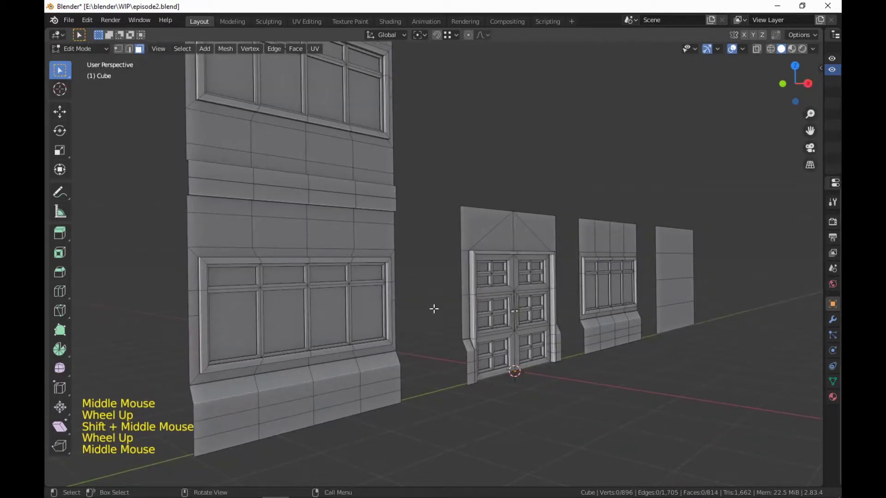
# Step: Examine the row of wall, door and window modules from the front and side to compare their alignment
pyautogui.keyDown('shift'); pyautogui.moveTo(433, 309); pyautogui.dragTo(438, 328, button='middle'); pyautogui.keyUp('shift')
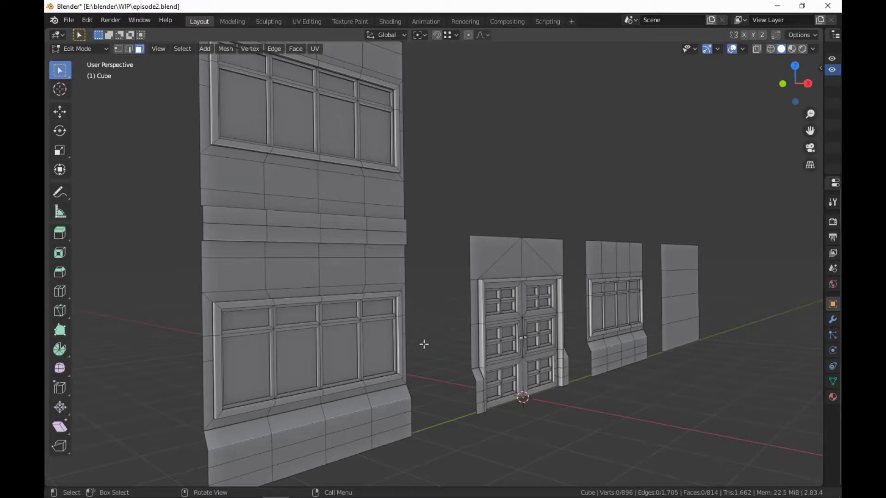
pyautogui.moveTo(424, 344); pyautogui.dragTo(545, 370, button='middle')
pyautogui.scroll(-2, 559, 377)
pyautogui.scroll(1, 587, 390)
pyautogui.scroll(1, 570, 385)
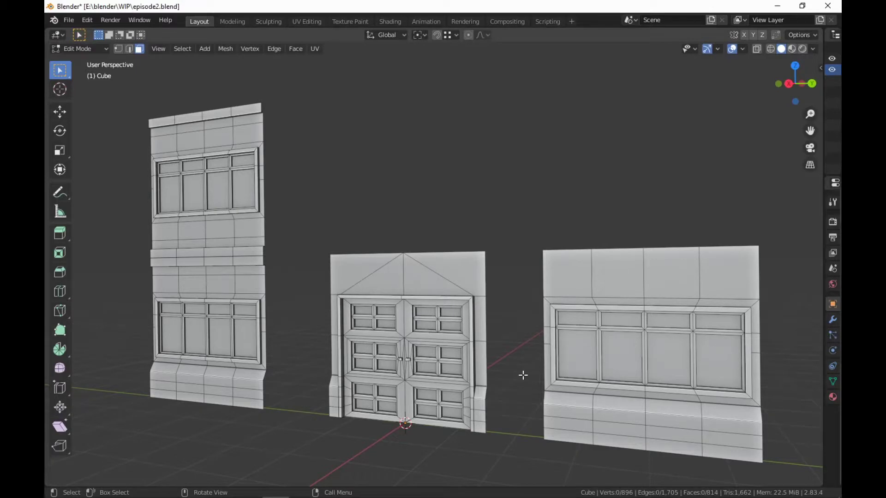
pyautogui.moveTo(525, 375); pyautogui.dragTo(629, 374, button='middle')
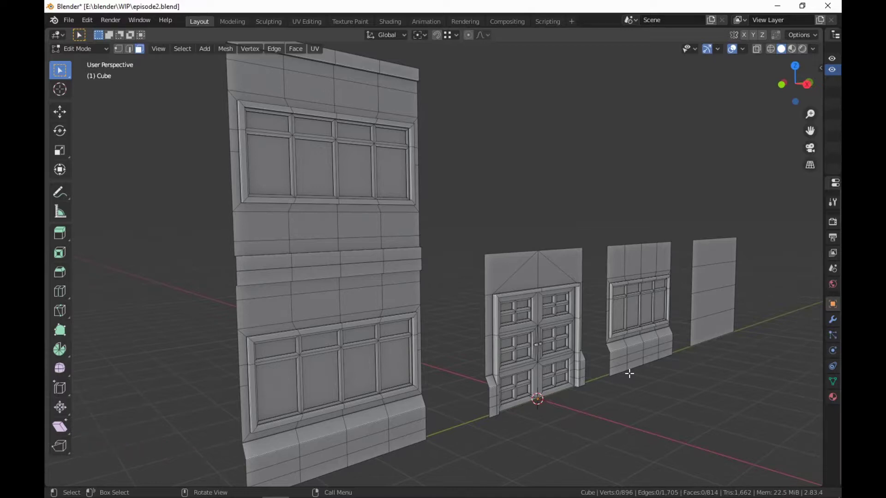
pyautogui.keyDown('shift'); pyautogui.moveTo(518, 289); pyautogui.dragTo(468, 300, button='middle'); pyautogui.keyUp('shift')
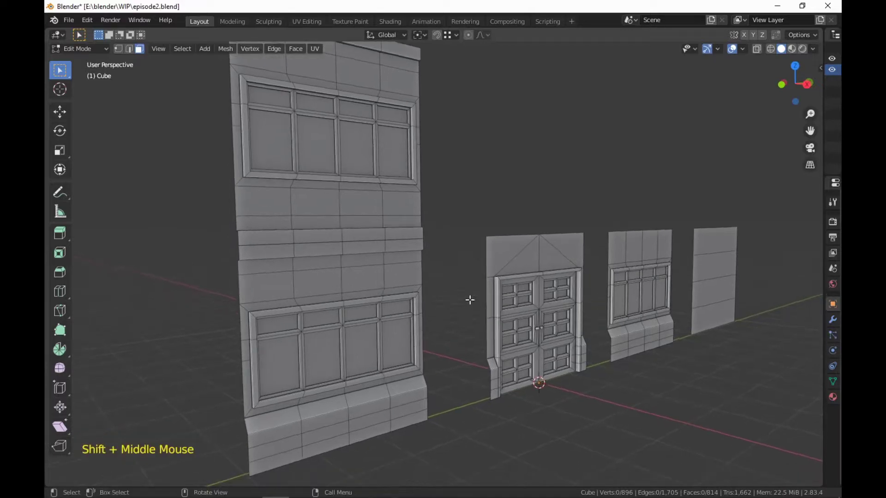
pyautogui.moveTo(442, 367); pyautogui.dragTo(480, 362, button='middle')
pyautogui.scroll(2, 480, 362)
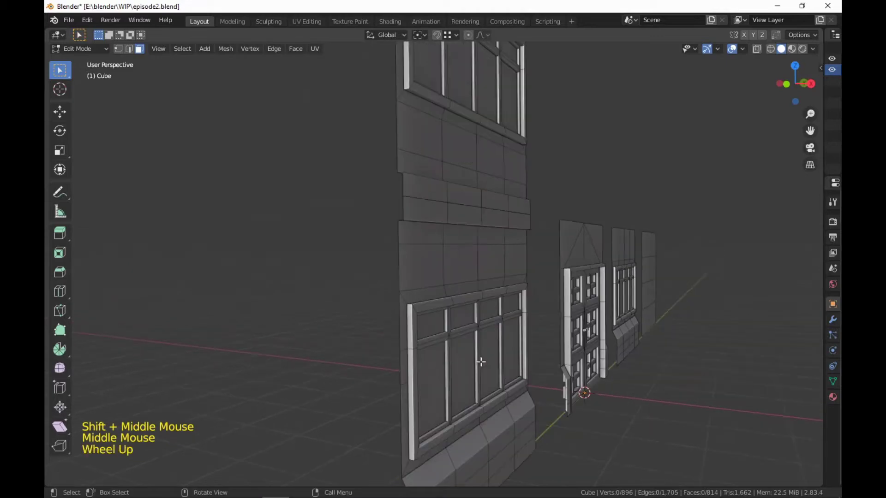
pyautogui.moveTo(535, 373); pyautogui.dragTo(558, 352, button='middle')
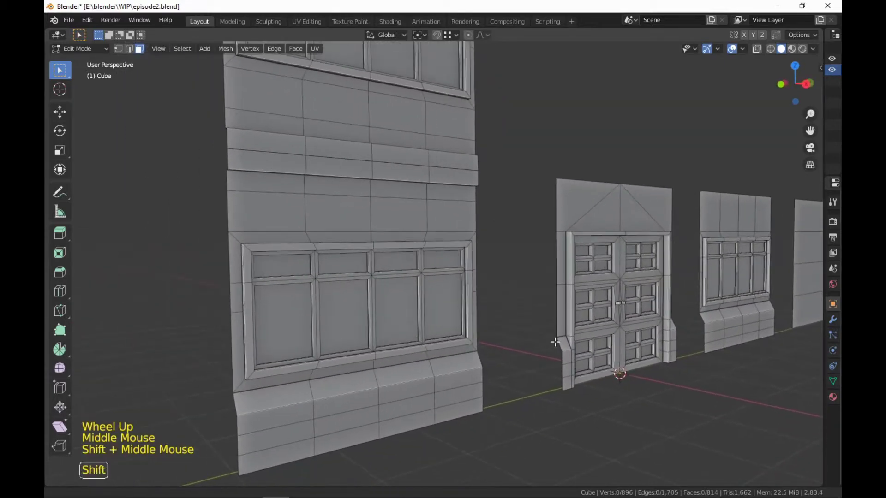
pyautogui.keyDown('shift'); pyautogui.moveTo(599, 411); pyautogui.dragTo(609, 399, button='middle'); pyautogui.keyUp('shift')
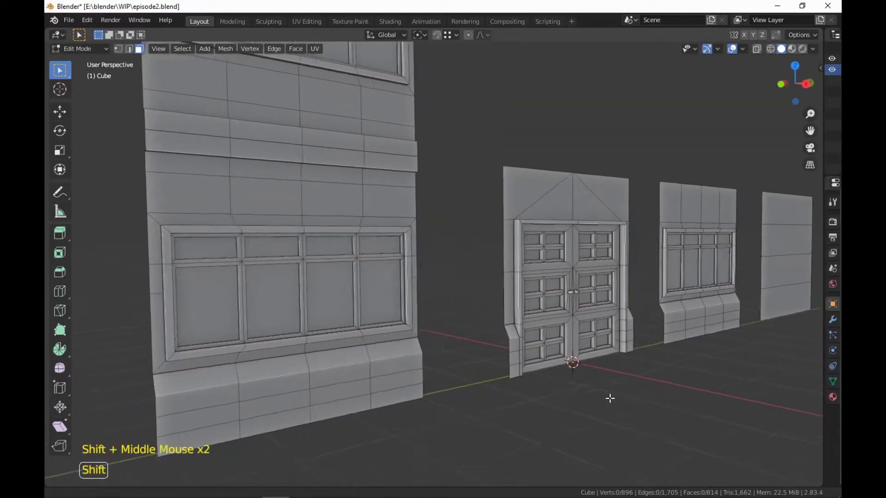
# Step: Examine the bases of the window wall and the double door module up close along the ground line
pyautogui.scroll(3, 506, 380)
pyautogui.moveTo(507, 380); pyautogui.dragTo(572, 372, button='middle')
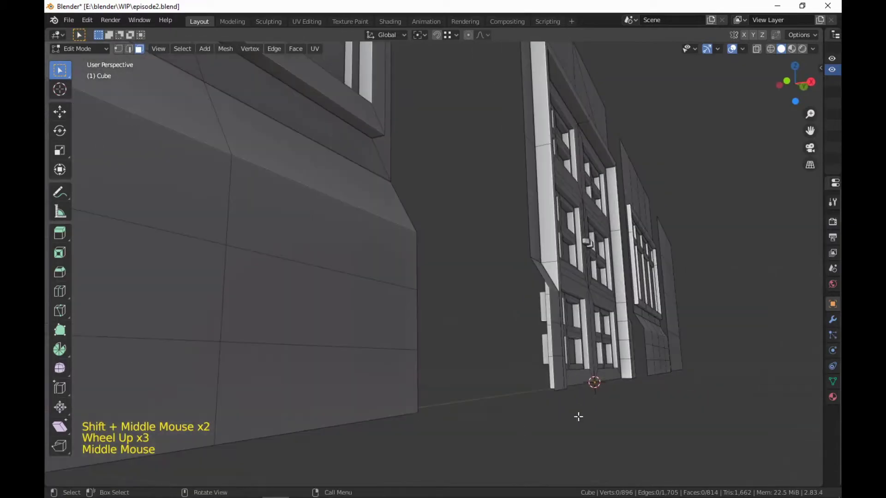
pyautogui.moveTo(579, 417); pyautogui.dragTo(425, 378, button='middle')
pyautogui.scroll(1, 545, 336)
pyautogui.scroll(1, 425, 378)
pyautogui.scroll(3, 405, 340)
pyautogui.keyDown('shift'); pyautogui.moveTo(227, 346); pyautogui.dragTo(568, 381, button='middle'); pyautogui.keyUp('shift')
pyautogui.scroll(-3, 485, 342)
pyautogui.scroll(-2, 499, 272)
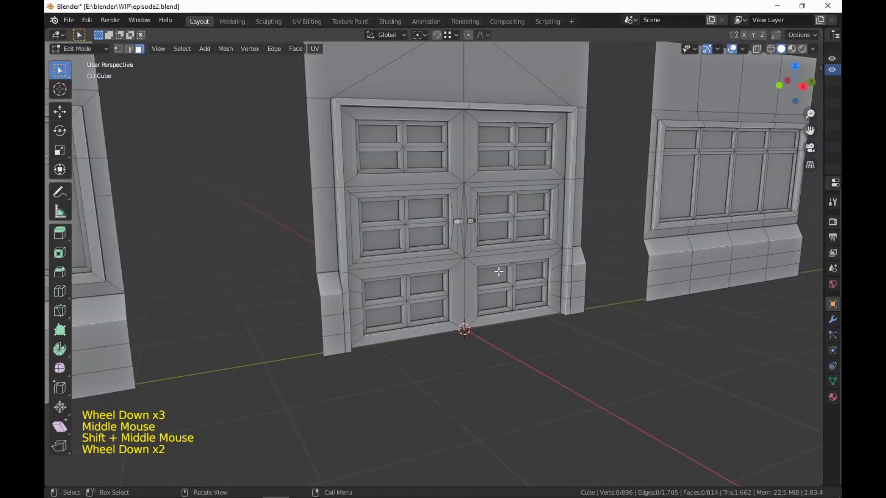
# Step: Try merging the whole linked door module's vertices by distance, clear the selection and check its lower corner
pyautogui.press('l')
pyautogui.press('m')
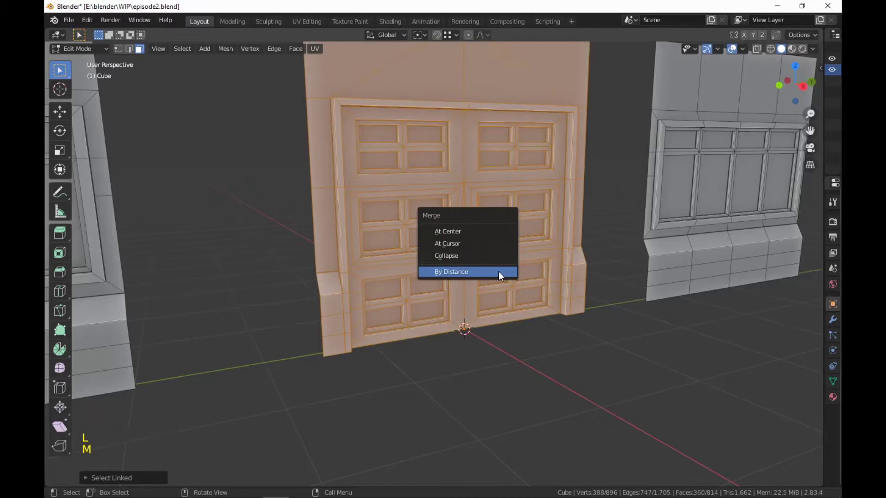
pyautogui.click(498, 271)
pyautogui.click(519, 370)
pyautogui.keyDown('shift'); pyautogui.moveTo(520, 369); pyautogui.dragTo(600, 307, button='middle'); pyautogui.keyUp('shift')
pyautogui.scroll(2, 510, 382)
pyautogui.scroll(1, 510, 382)
pyautogui.scroll(2, 663, 346)
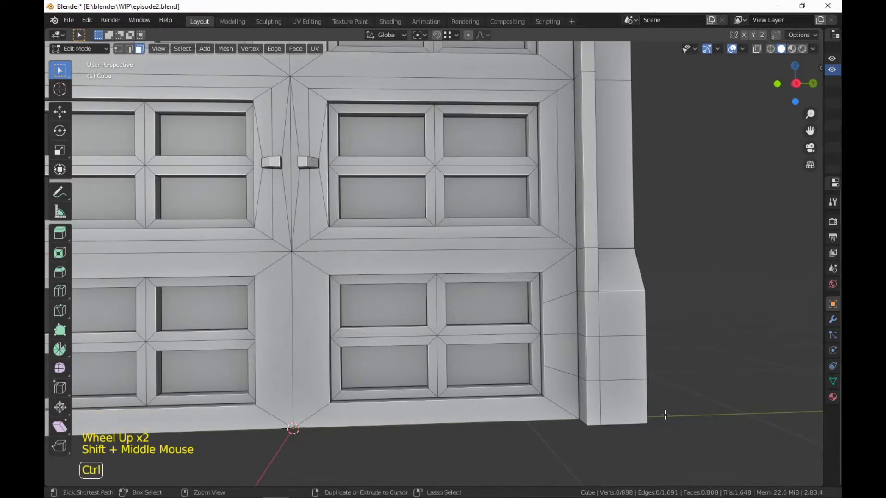
# Step: Undo the door module's merge by distance and inspect the edges around its lower frame and slanted plinth
pyautogui.hotkey('ctrl', 'z')
pyautogui.hotkey('ctrl', 'z')
pyautogui.click(701, 392)
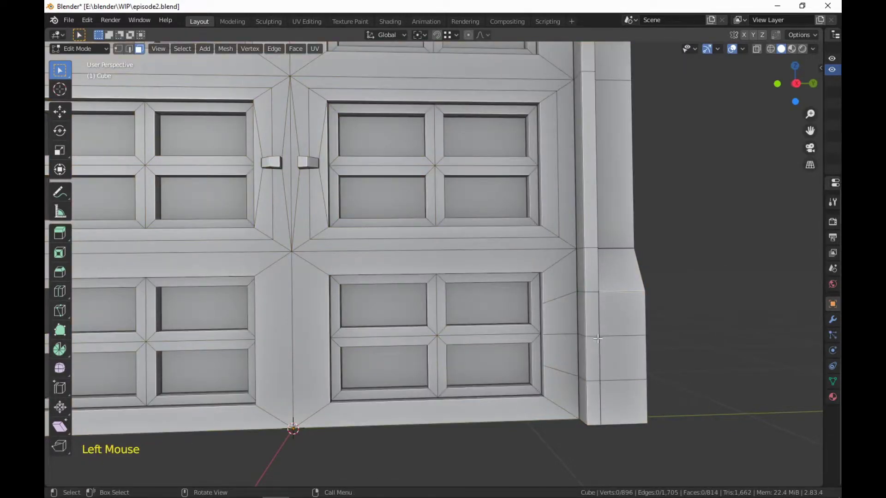
pyautogui.moveTo(672, 360); pyautogui.dragTo(707, 350, button='middle')
pyautogui.scroll(2, 669, 354)
pyautogui.scroll(1, 596, 297)
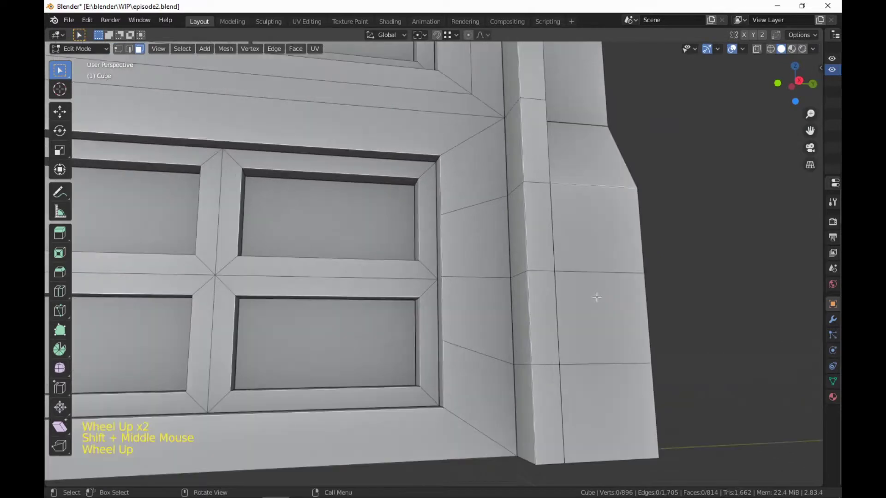
pyautogui.scroll(-2, 587, 297)
pyautogui.moveTo(595, 297); pyautogui.dragTo(576, 383, button='middle')
pyautogui.keyDown('shift'); pyautogui.scroll(1, 609, 319); pyautogui.keyUp('shift')
pyautogui.scroll(1, 604, 313)
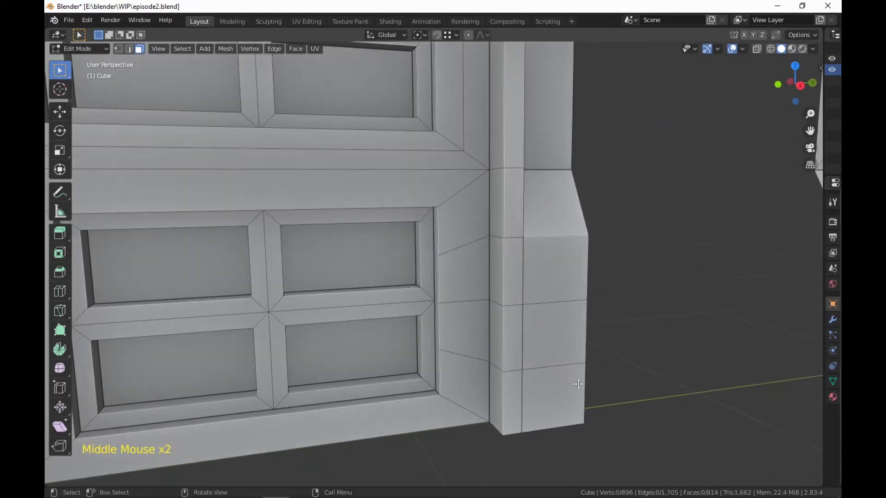
# Step: Select the entire linked door module, merge its vertices by distance and clear the selection
pyautogui.hotkey('ctrl', 'shift', 'z')
pyautogui.hotkey('ctrl', 'shift', 'z')
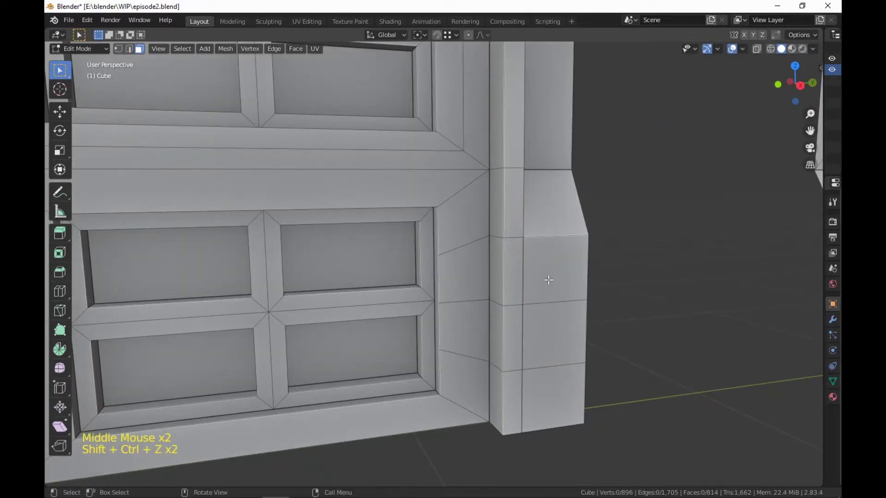
pyautogui.press('l')
pyautogui.press('m')
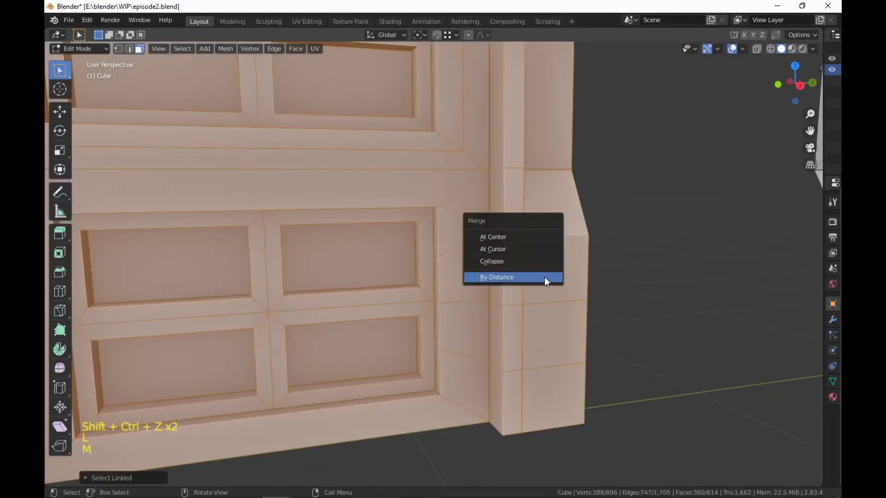
pyautogui.click(544, 278)
pyautogui.click(696, 331)
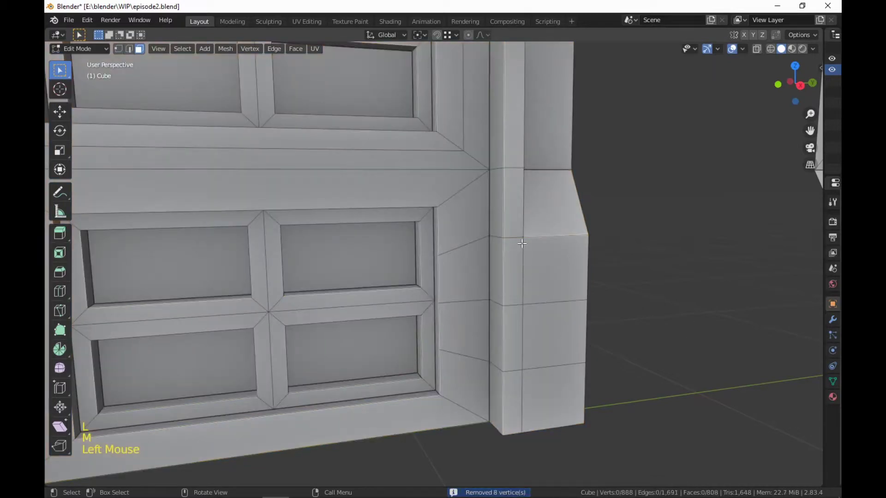
# Step: Look over the cleaned-up door module and the full row of wall modules
pyautogui.scroll(-3, 563, 331)
pyautogui.moveTo(562, 332); pyautogui.dragTo(622, 401, button='middle')
pyautogui.scroll(-2, 517, 358)
pyautogui.scroll(2, 518, 369)
pyautogui.scroll(2, 486, 361)
pyautogui.scroll(-5, 554, 352)
pyautogui.scroll(-1, 595, 411)
pyautogui.scroll(-1, 650, 409)
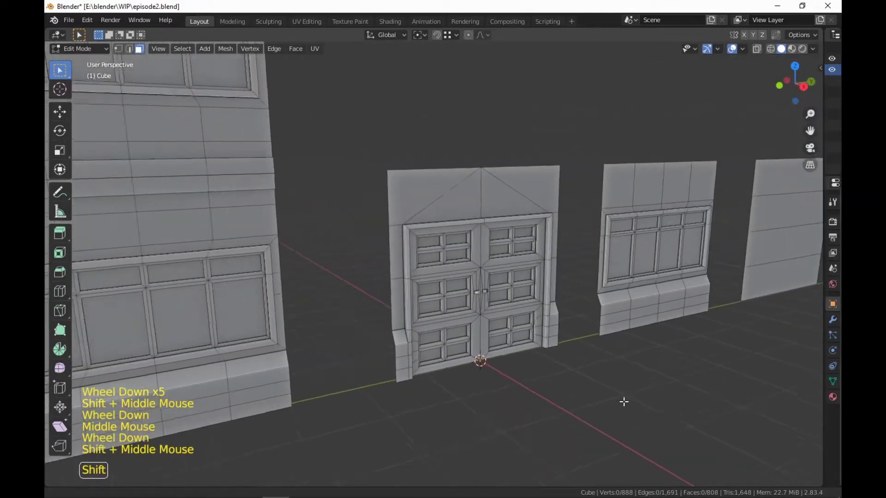
pyautogui.scroll(-1, 703, 413)
pyautogui.scroll(-1, 704, 414)
pyautogui.keyDown('shift'); pyautogui.moveTo(704, 413); pyautogui.dragTo(678, 421, button='middle'); pyautogui.keyUp('shift')
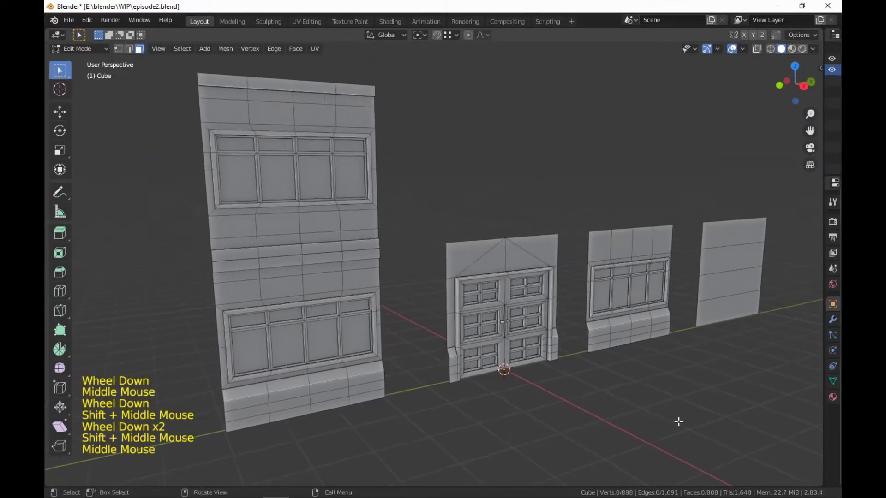
pyautogui.scroll(2, 678, 417)
pyautogui.scroll(-1, 678, 415)
pyautogui.scroll(-1, 759, 422)
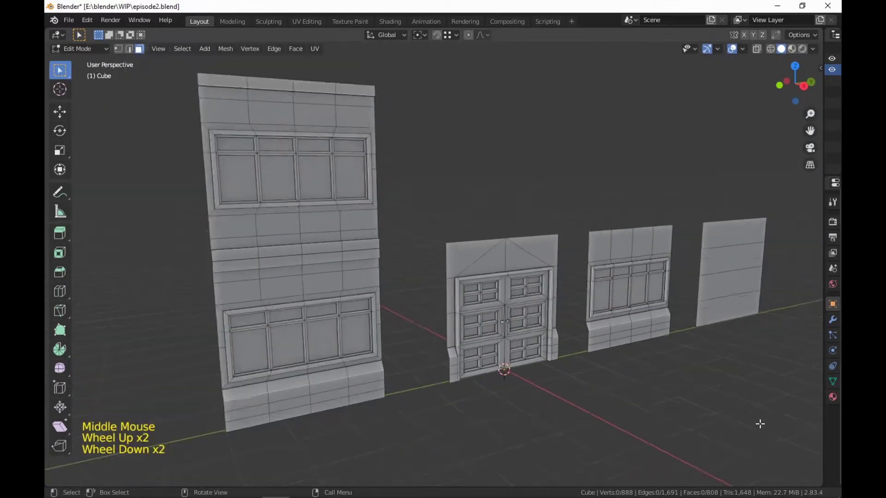
# Step: Save the modular wall scene to the existing file episode2.blend
pyautogui.scroll(-1, 757, 421)
pyautogui.scroll(1, 757, 421)
pyautogui.moveTo(636, 417)
pyautogui.keyDown('shift'); pyautogui.mouseDown(button='middle')
pyautogui.moveTo(650, 397)
pyautogui.moveTo(638, 407)
pyautogui.mouseUp(button='middle'); pyautogui.keyUp('shift')
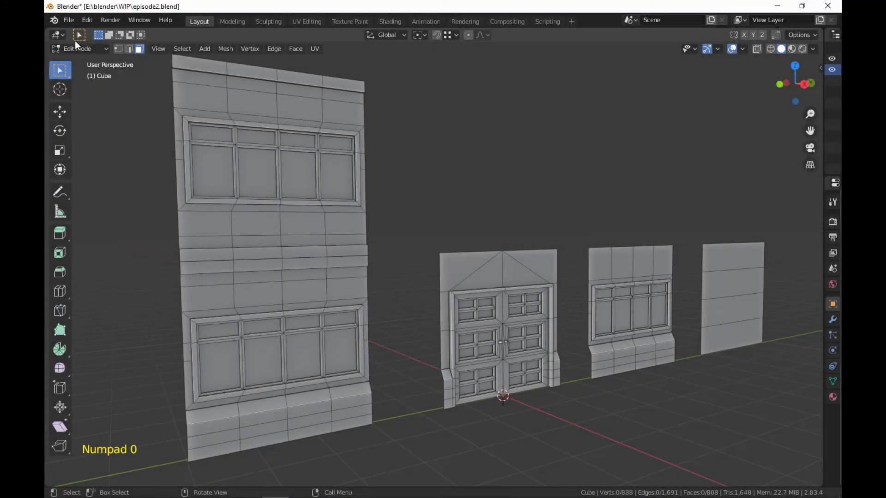
pyautogui.click(68, 20)
pyautogui.click(84, 94)
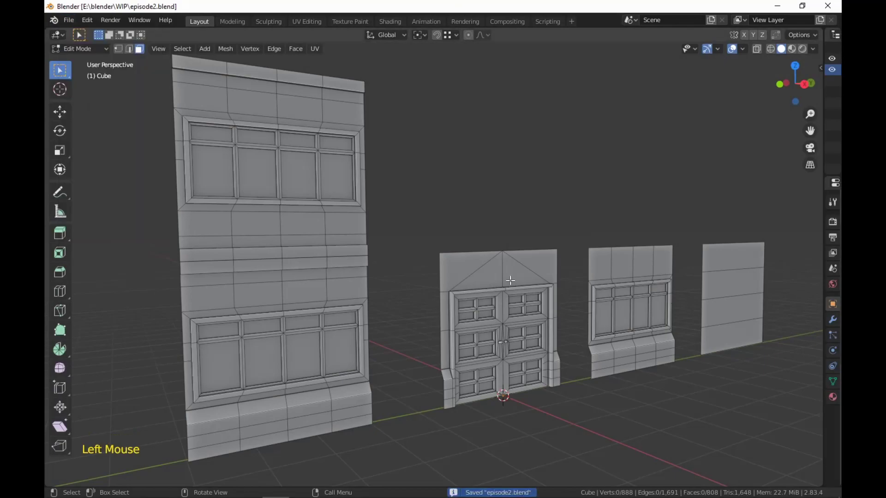